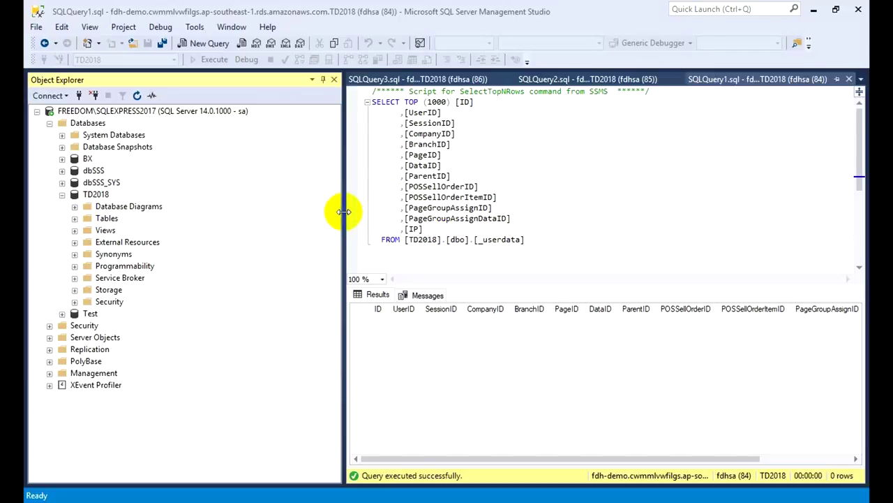
# Step: Narrow the Object Explorer and close the SQLQuery1 (_userdata) and SQLQuery2 (_log) tabs
pyautogui.moveTo(343, 212); pyautogui.dragTo(268, 213)
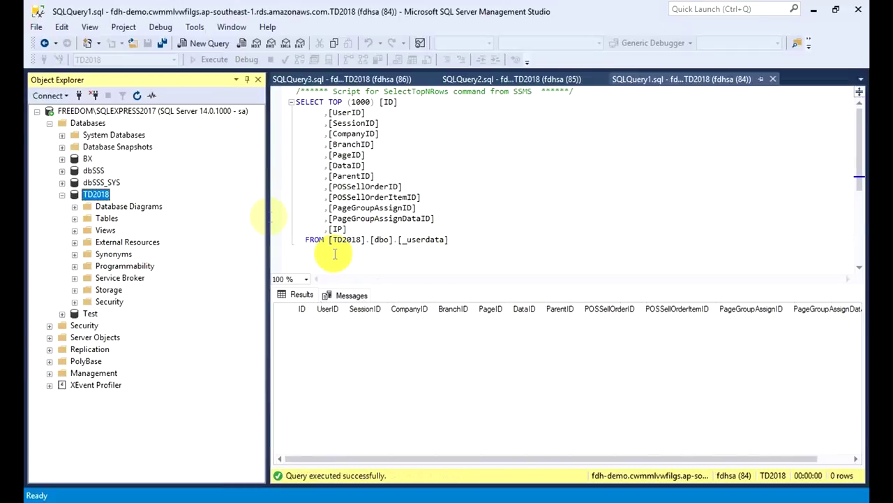
pyautogui.click(499, 255)
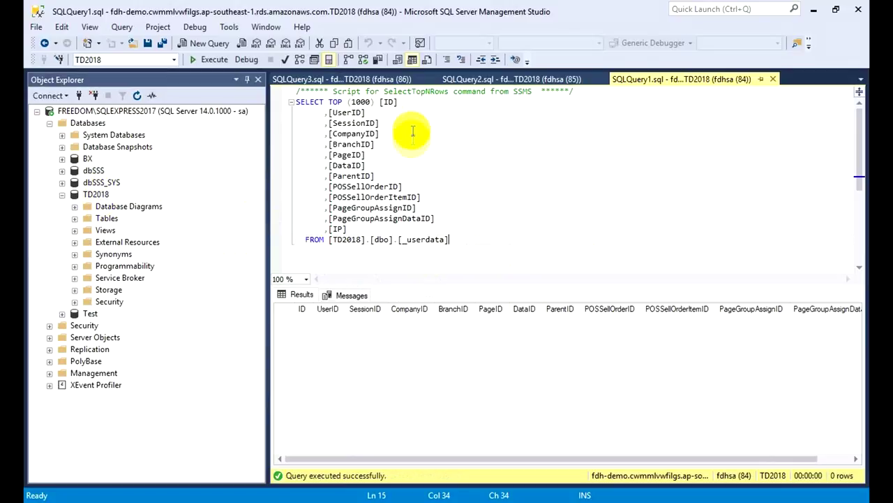
pyautogui.click(773, 79)
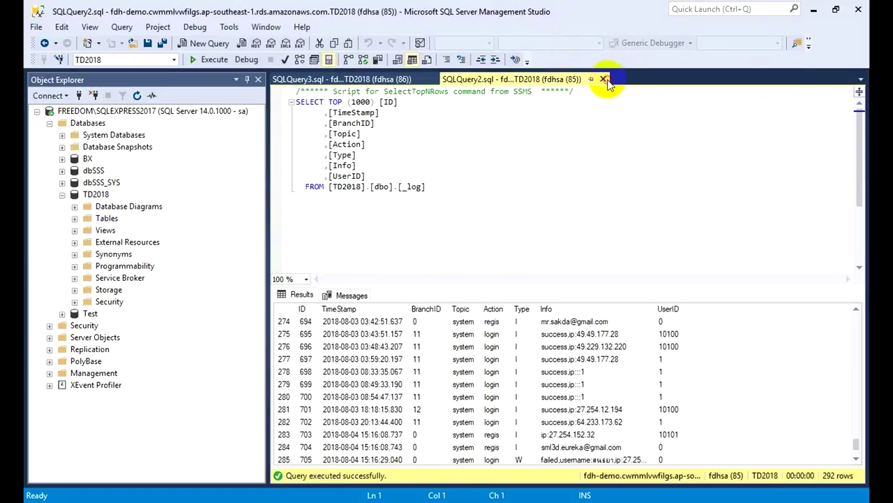
pyautogui.click(604, 79)
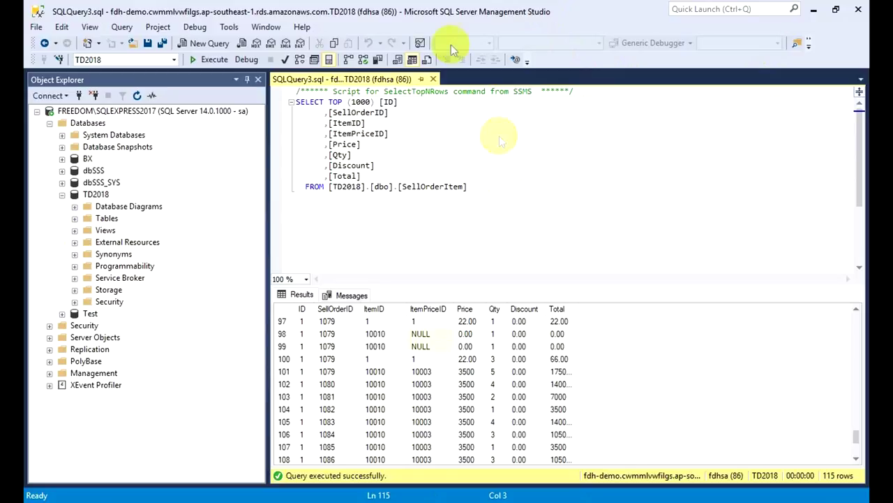
# Step: Close the SellOrderItem query and refresh the Tables folder of TD2018
pyautogui.click(433, 79)
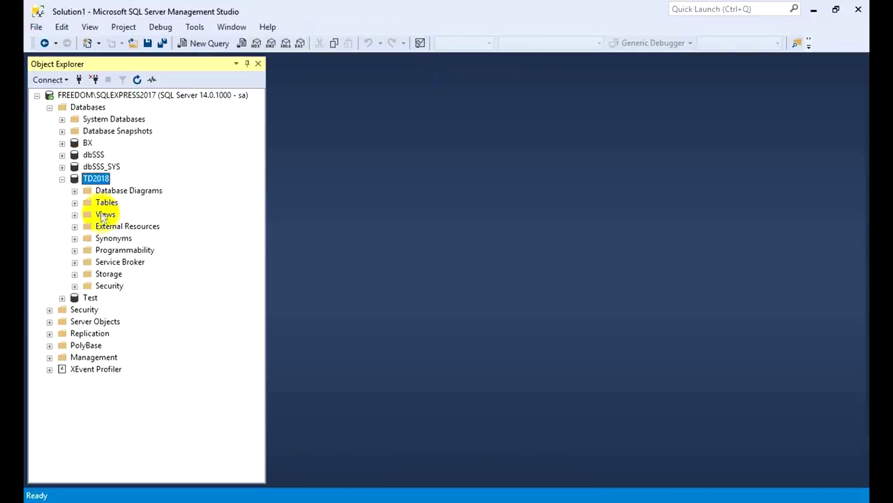
pyautogui.rightClick(95, 179)
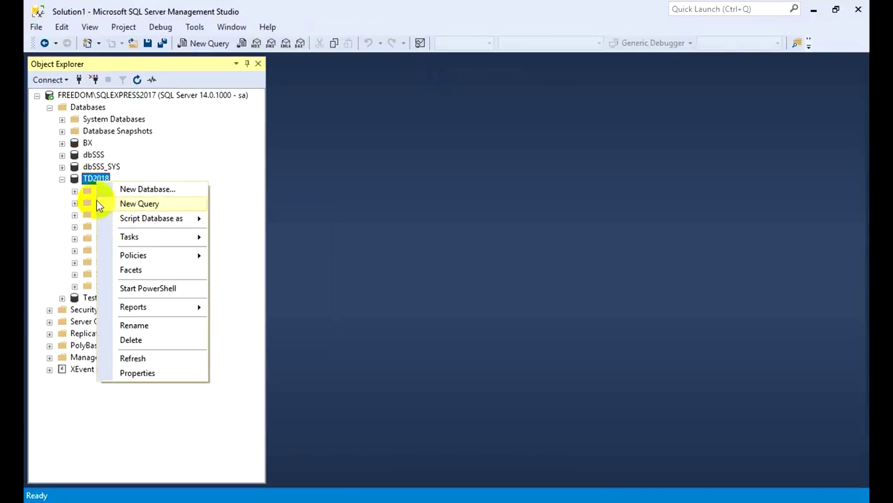
pyautogui.click(96, 199)
pyautogui.doubleClick(97, 201)
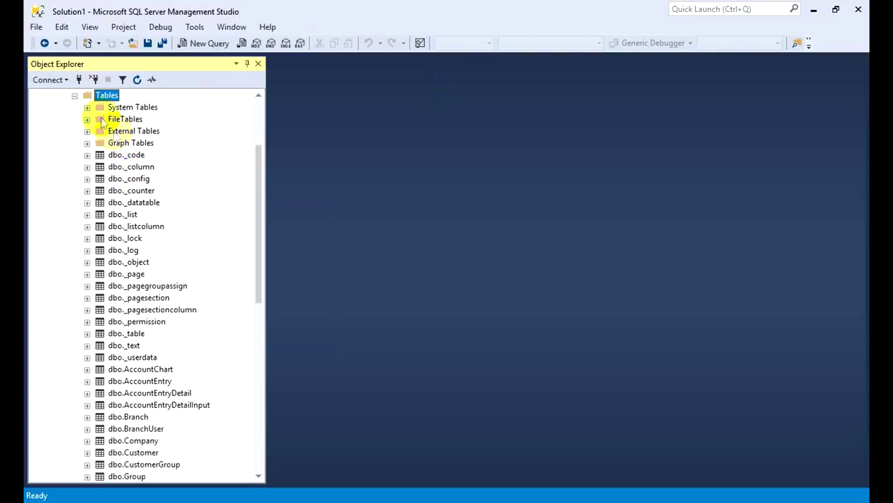
pyautogui.rightClick(114, 96)
pyautogui.click(141, 237)
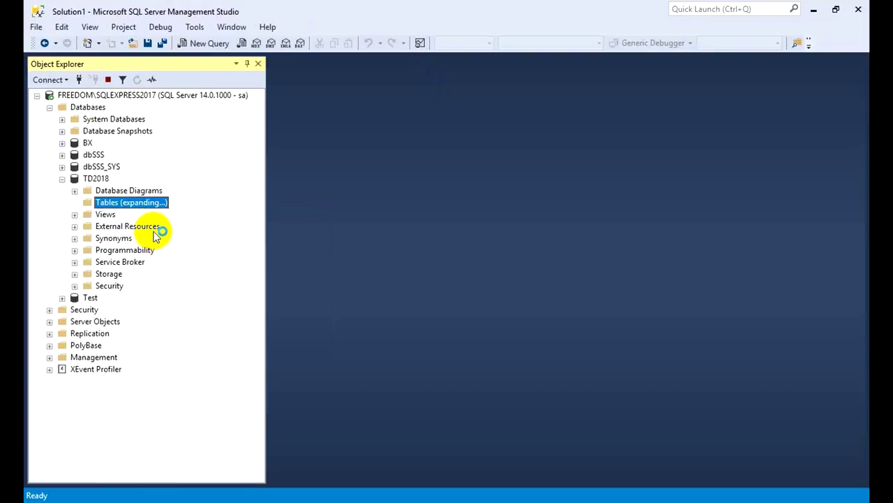
# Step: Refresh the object tree again, review the table list, and switch to the data2018 workbook
pyautogui.scroll(-4, 174, 294)
pyautogui.scroll(-3, 134, 412)
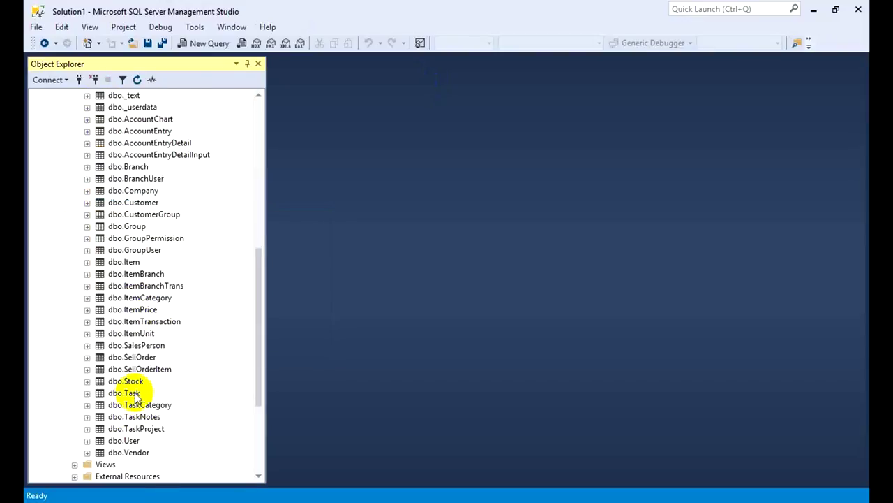
pyautogui.scroll(3, 143, 377)
pyautogui.scroll(-3, 168, 293)
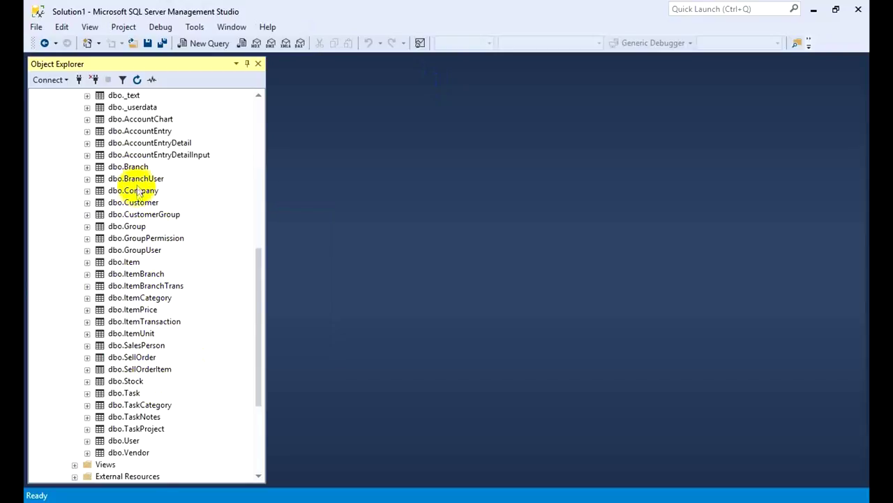
pyautogui.scroll(3, 123, 159)
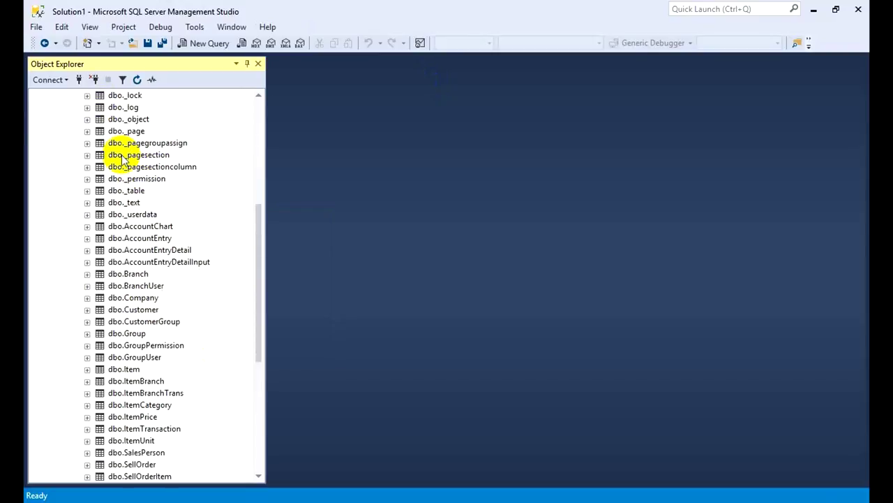
pyautogui.click(138, 79)
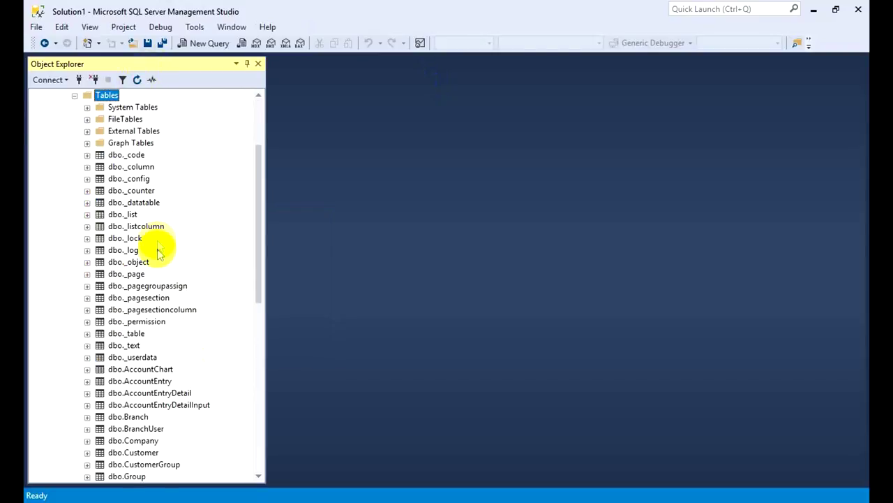
pyautogui.scroll(-3, 157, 244)
pyautogui.scroll(-2, 159, 340)
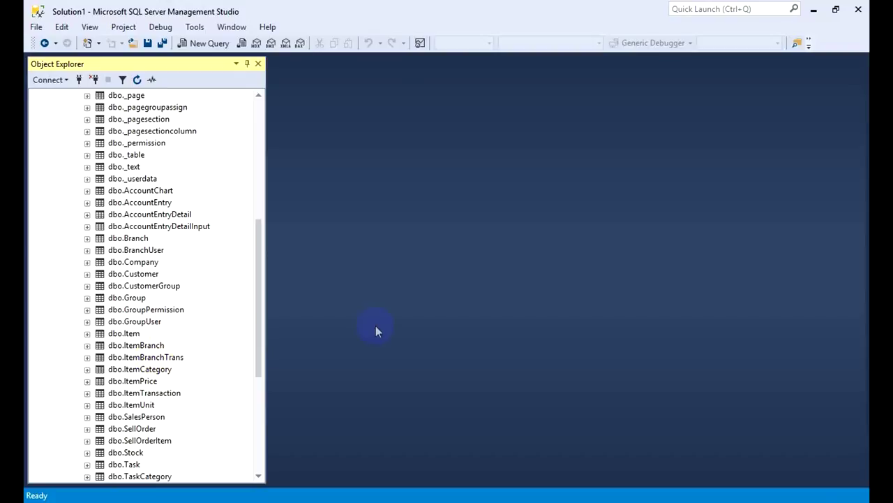
pyautogui.click(328, 483)
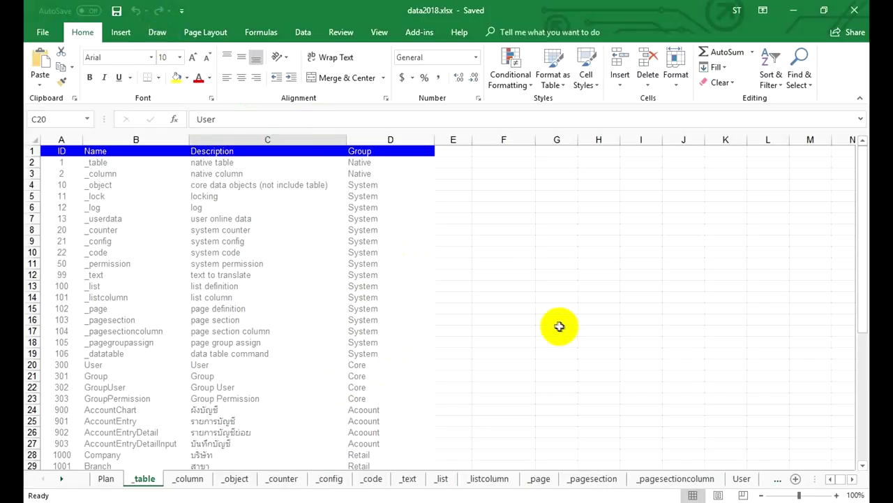
# Step: Enter the formula =A47+1 in A48 so the new table gets ID 21004
pyautogui.click(246, 241)
pyautogui.scroll(-3, 212, 347)
pyautogui.scroll(-6, 212, 347)
pyautogui.scroll(-4, 211, 345)
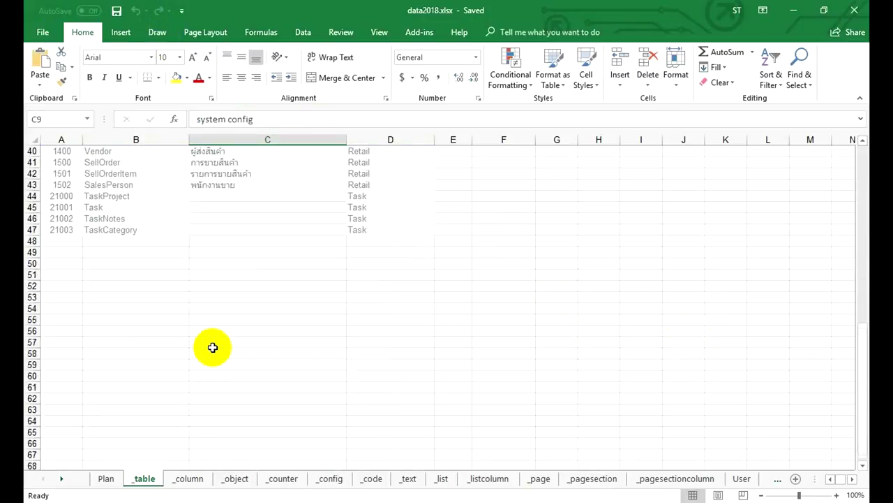
pyautogui.scroll(3, 209, 345)
pyautogui.click(81, 342)
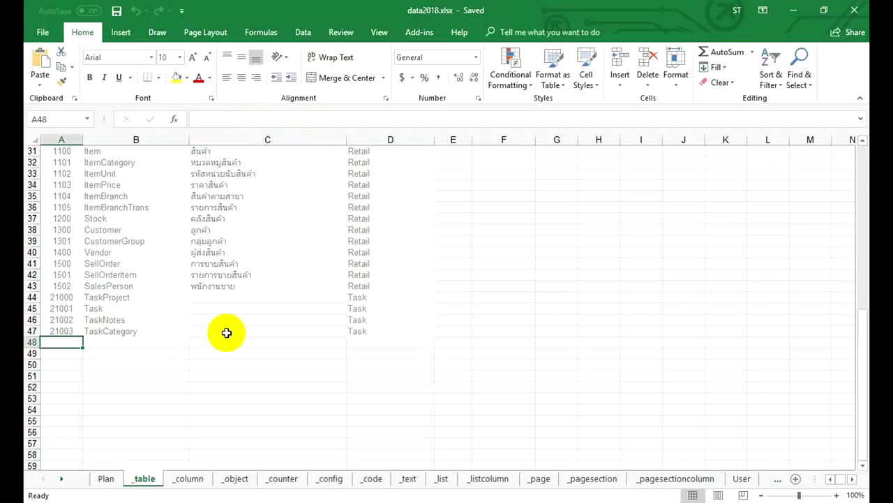
pyautogui.write('=')
pyautogui.press('Up')
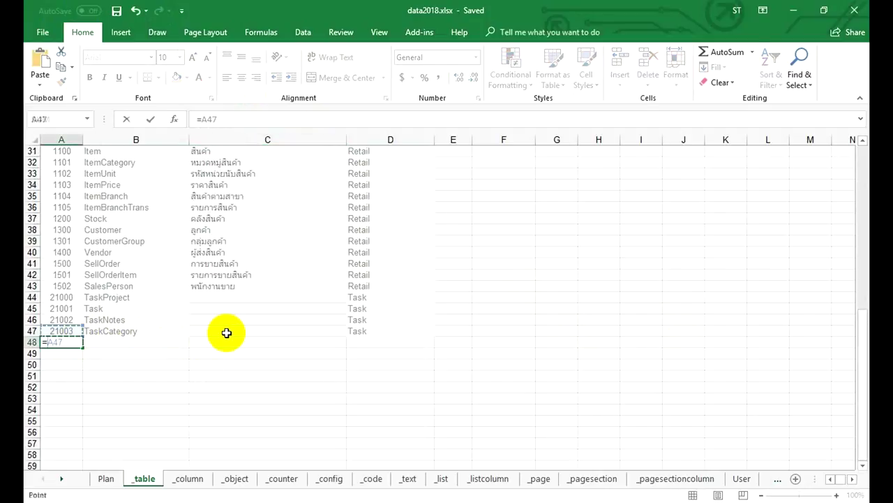
pyautogui.press('Return')
pyautogui.press('Up')
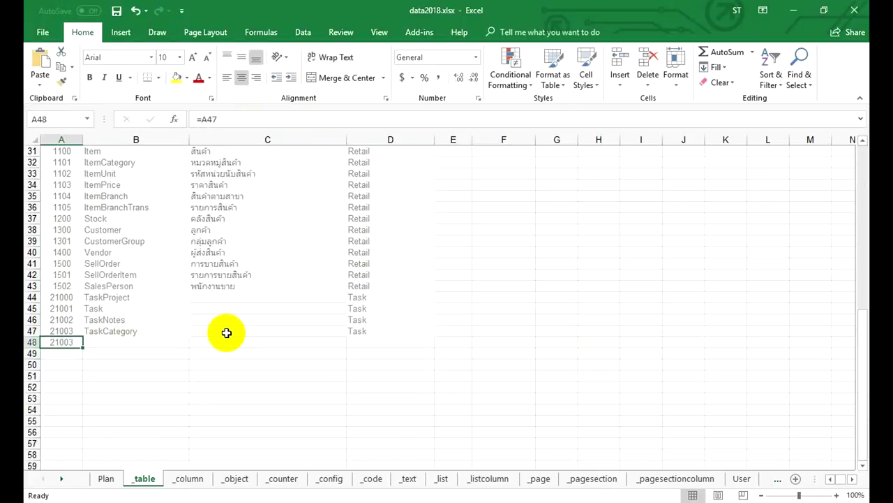
pyautogui.press('F2')
pyautogui.press('BackSpace')
pyautogui.press('Escape')
pyautogui.press('F2')
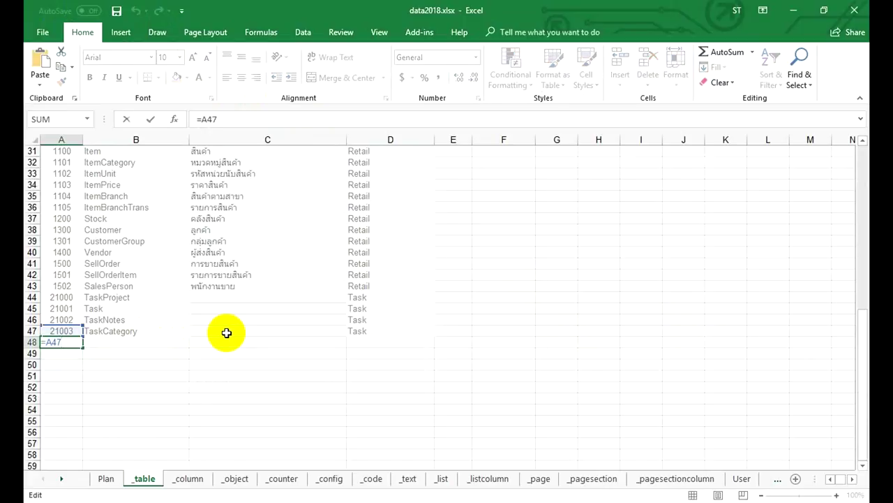
pyautogui.write('+1')
pyautogui.press('Return')
# Step: Enter Employeee as the name in B48 and Test as the group in D48
pyautogui.press('Up')
pyautogui.press('Right')
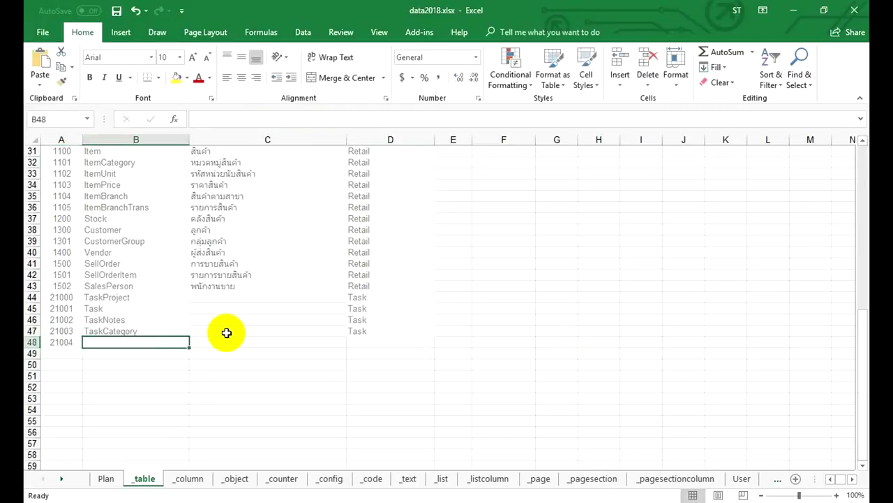
pyautogui.write('Empl')
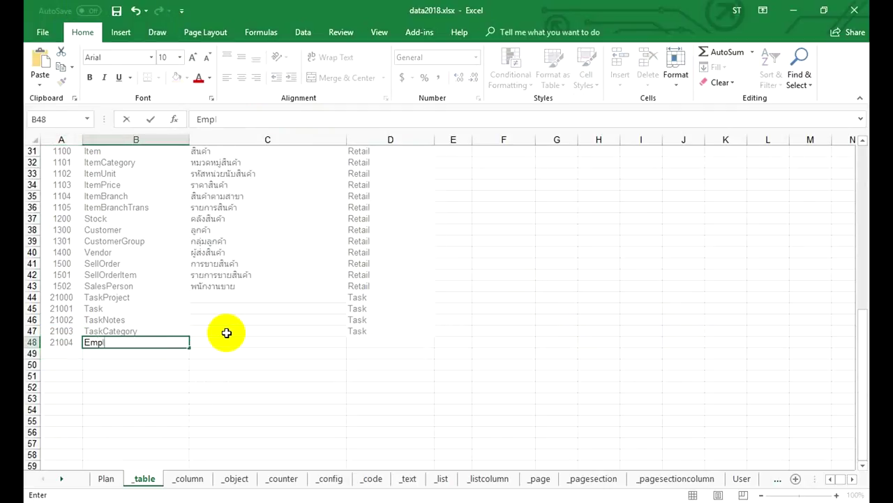
pyautogui.write('oyeee')
pyautogui.press('Return')
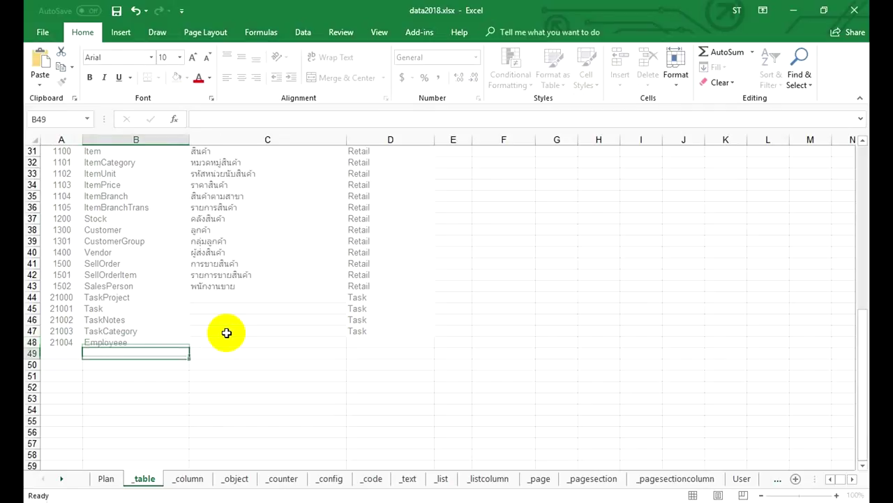
pyautogui.press('Up')
pyautogui.press('Right')
pyautogui.press('Right')
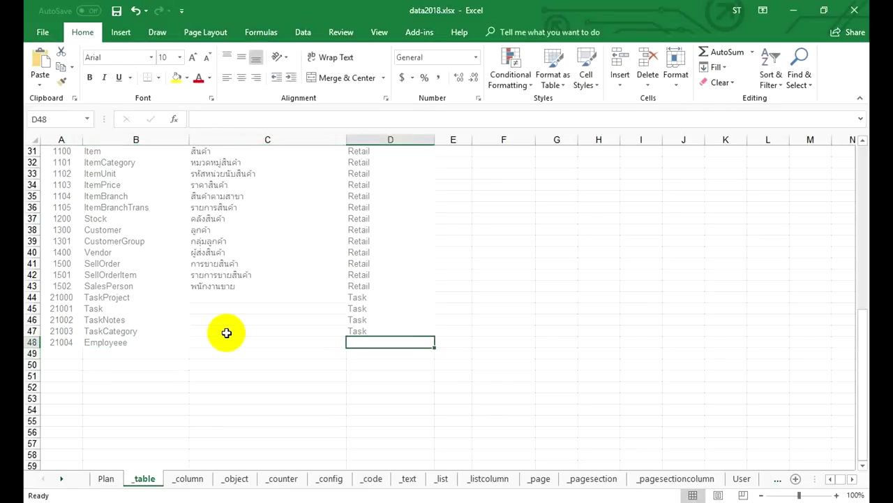
pyautogui.write('Test')
pyautogui.press('Return')
# Step: Review row 48 and save the workbook with Ctrl+S
pyautogui.press('Up')
pyautogui.press('Left')
pyautogui.press('Left')
pyautogui.press('Left')
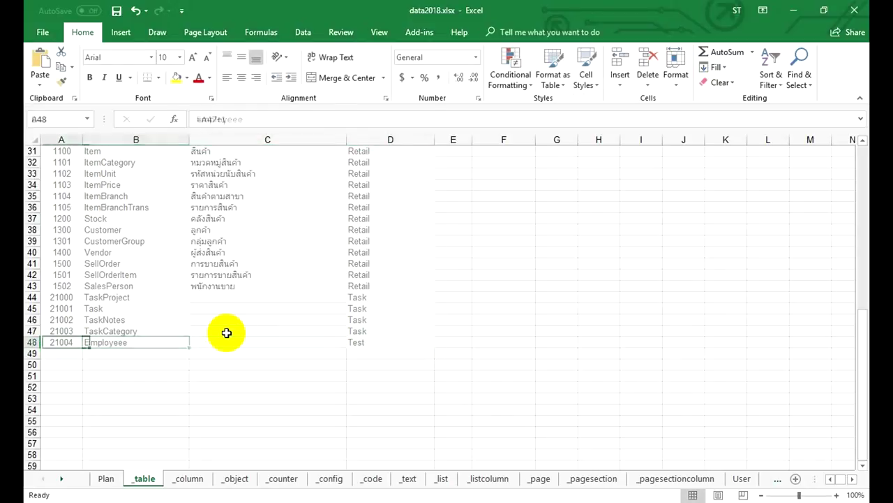
pyautogui.press('Right')
pyautogui.press('Left')
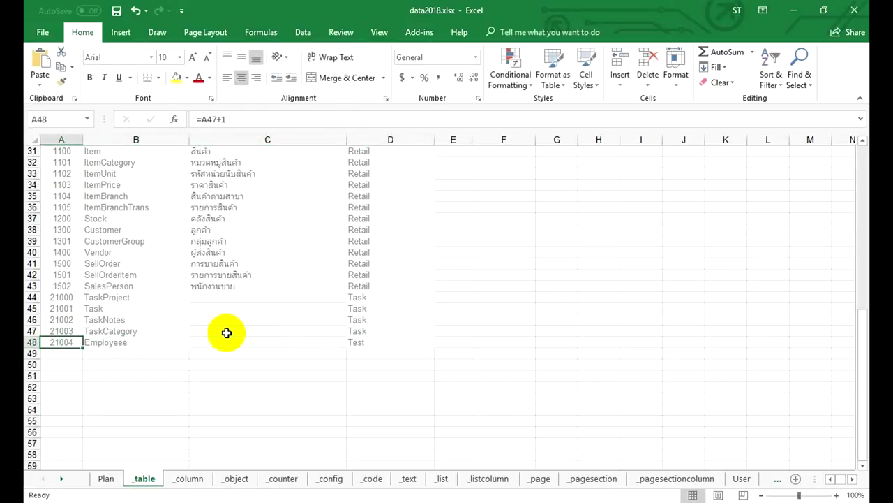
pyautogui.hotkey('ctrl', 's')
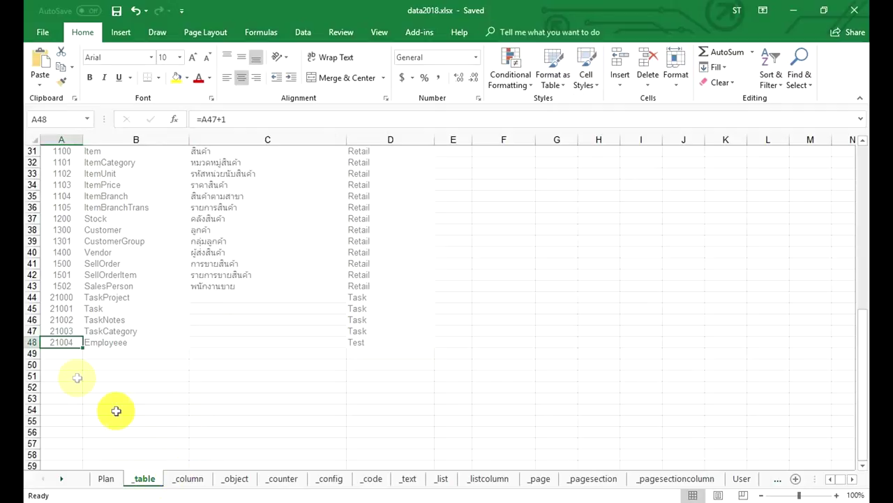
# Step: On the _column sheet, inspect the Table_ID formula of the TaskCategory ID row
pyautogui.click(190, 479)
pyautogui.scroll(-15, 189, 346)
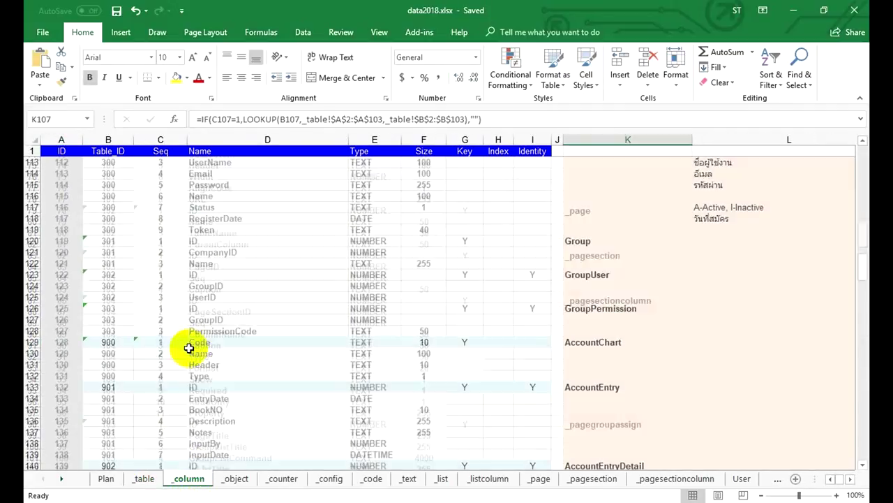
pyautogui.scroll(-5, 189, 347)
pyautogui.scroll(-5, 189, 347)
pyautogui.scroll(-9, 188, 348)
pyautogui.scroll(-6, 189, 347)
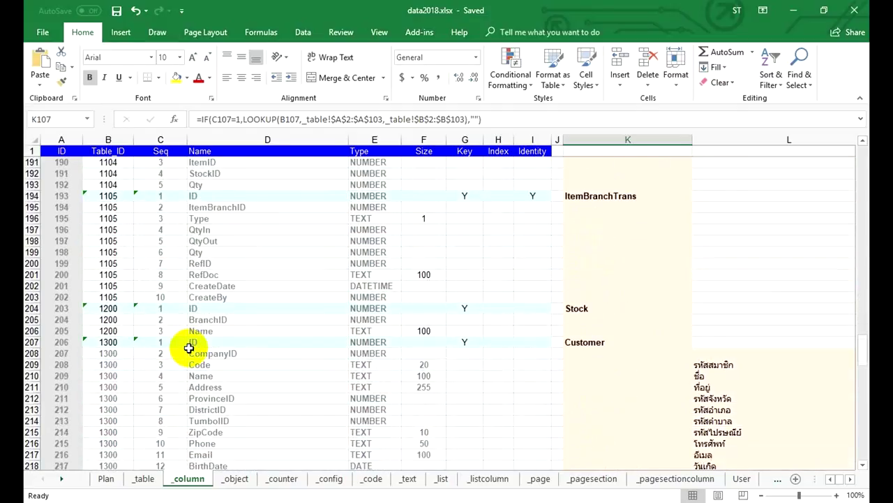
pyautogui.scroll(-10, 188, 348)
pyautogui.scroll(-8, 189, 346)
pyautogui.scroll(-8, 189, 347)
pyautogui.scroll(-7, 189, 347)
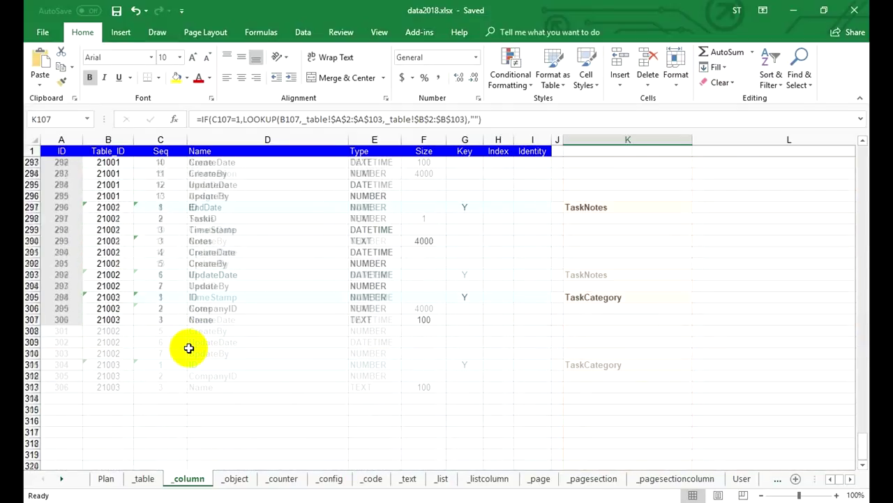
pyautogui.scroll(-7, 189, 347)
pyautogui.scroll(4, 125, 274)
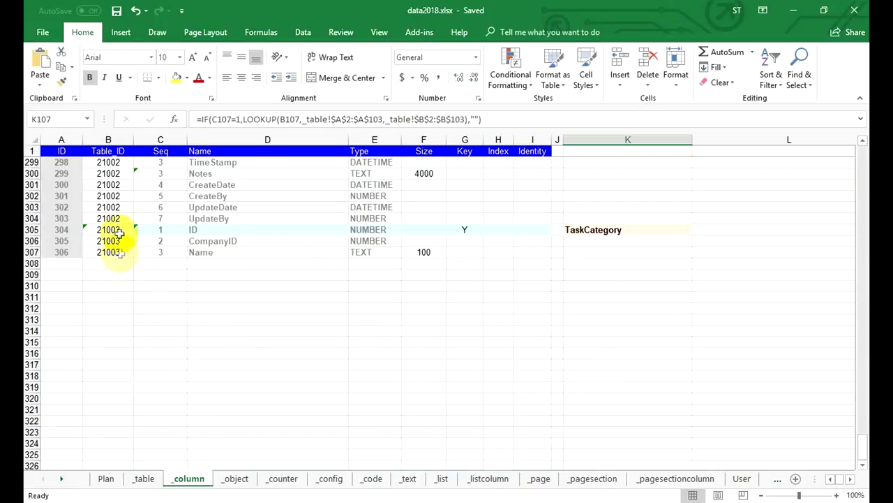
pyautogui.click(109, 230)
pyautogui.moveTo(256, 119); pyautogui.dragTo(90, 111)
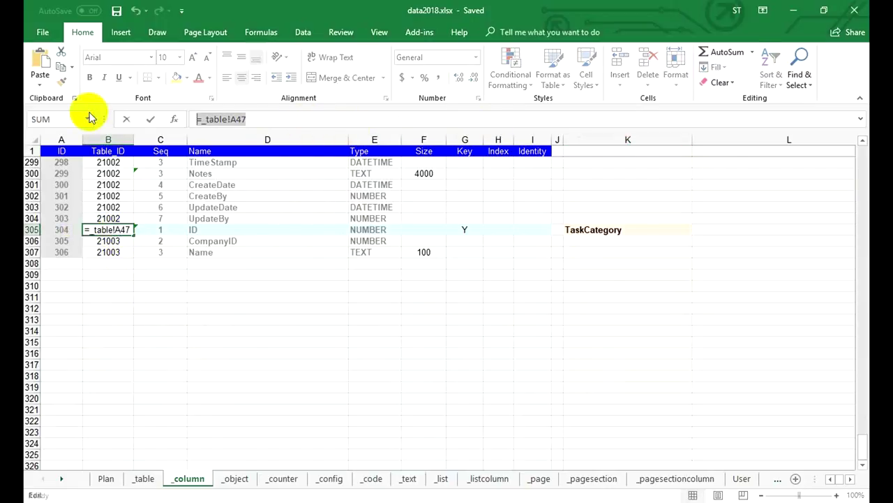
pyautogui.write('c')
pyautogui.press('Escape')
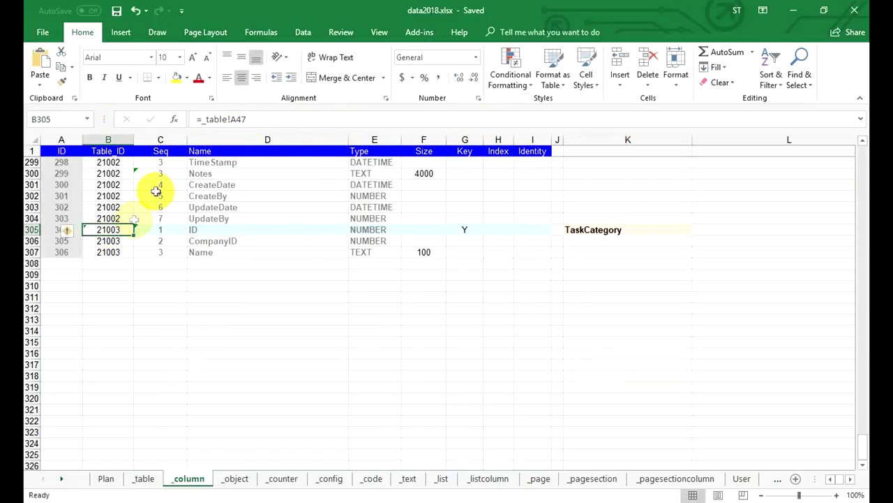
pyautogui.click(256, 118)
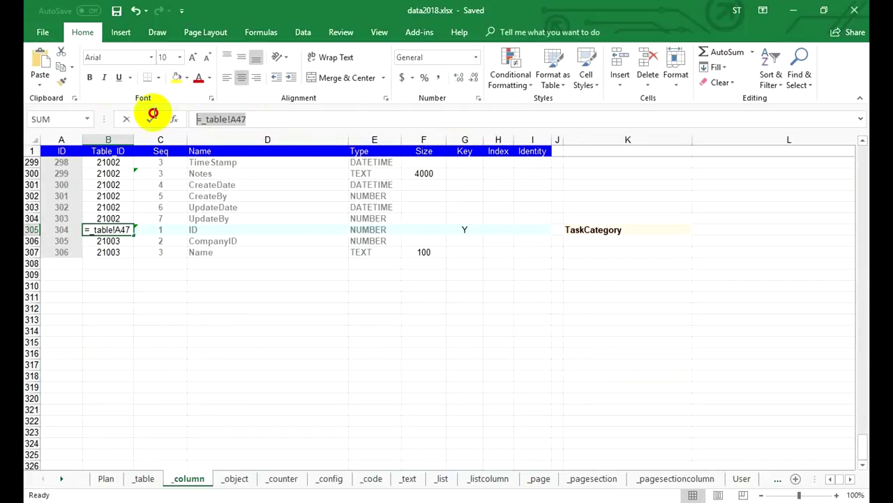
pyautogui.press('Return')
# Step: Paste the Table_ID formula into row 308 so it shows 21004
pyautogui.click(115, 263)
pyautogui.click(249, 119)
pyautogui.write('=_table!A47')
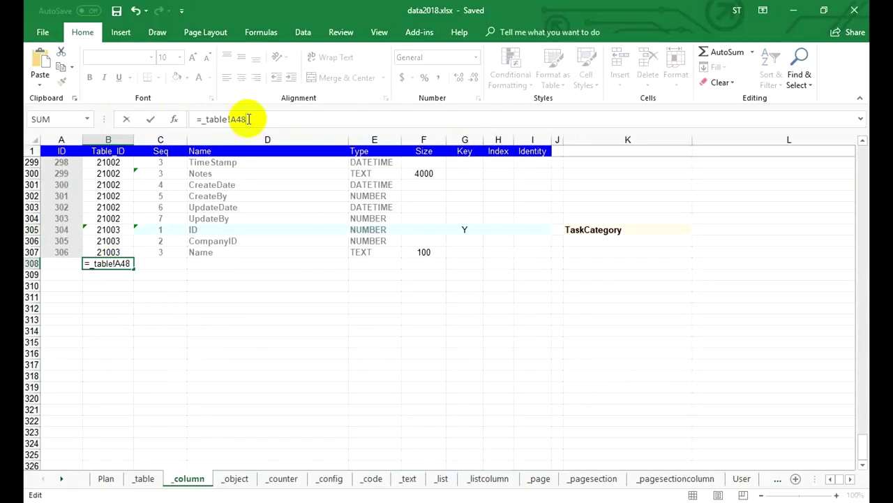
pyautogui.press('Return')
pyautogui.press('Up')
pyautogui.press('Right')
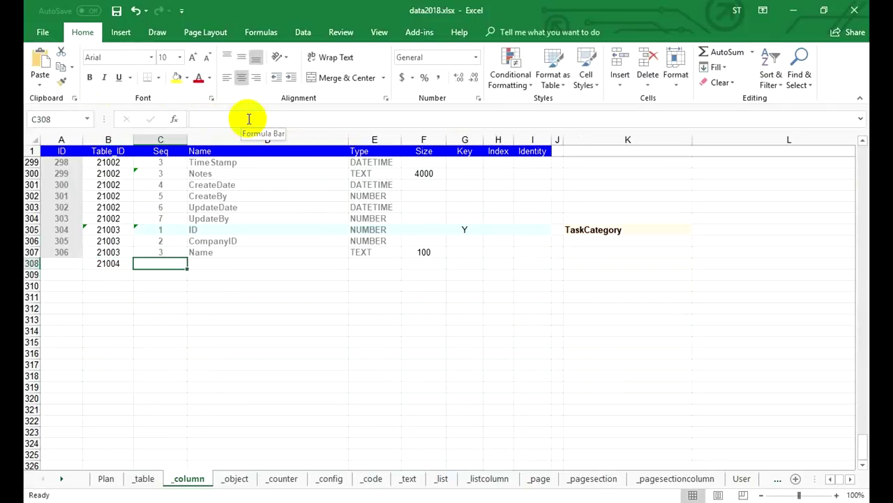
pyautogui.press('Left')
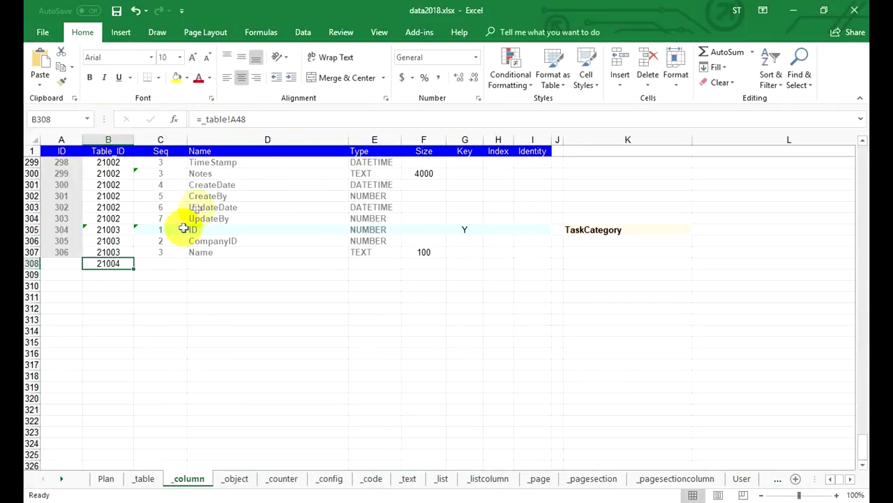
# Step: Define row 308 as column ID of type NUMBER, marked Y as the key
pyautogui.click(206, 267)
pyautogui.write('id')
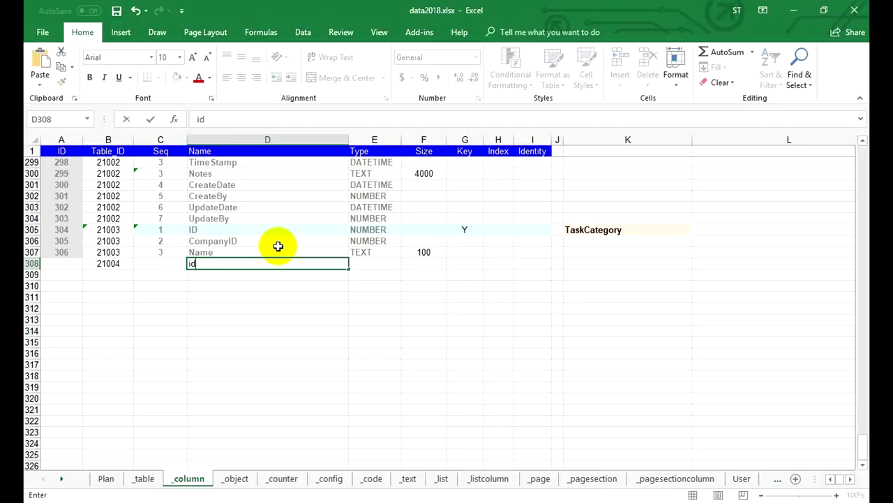
pyautogui.write('i')
pyautogui.press('Tab')
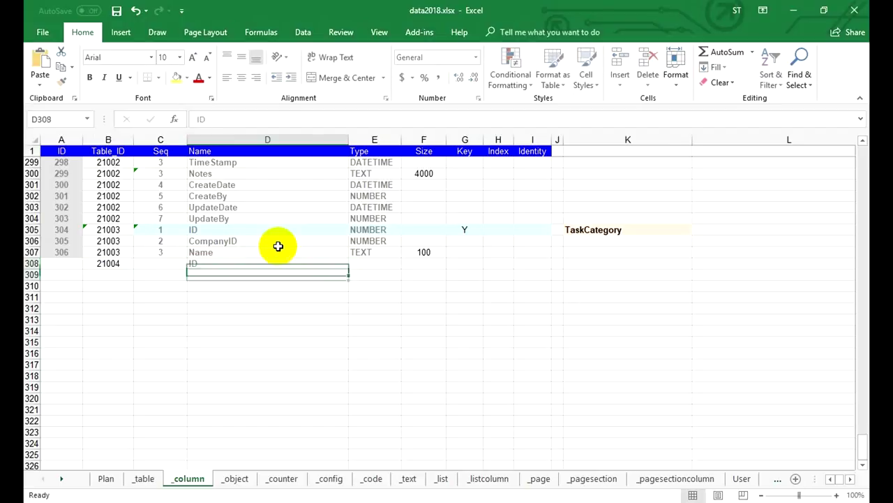
pyautogui.write('n')
pyautogui.press('Return')
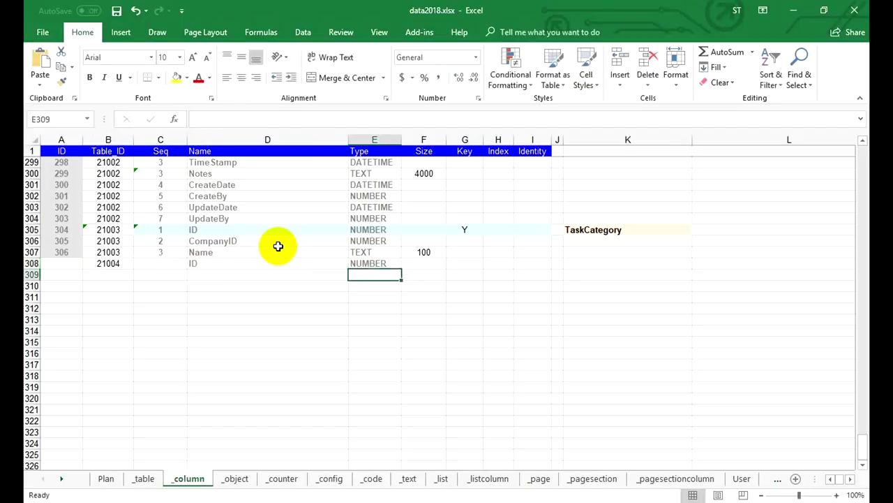
pyautogui.press('Up')
pyautogui.press('Right')
pyautogui.press('Right')
pyautogui.write('Y')
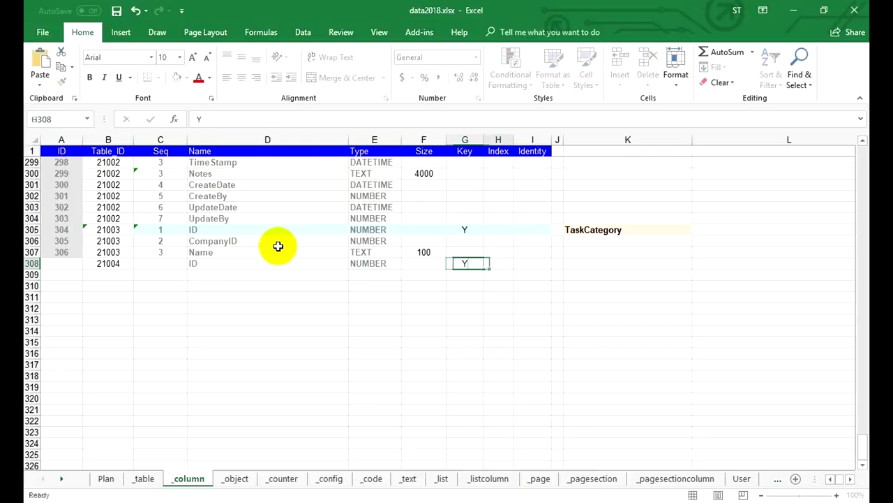
pyautogui.press('Tab')
pyautogui.press('Tab')
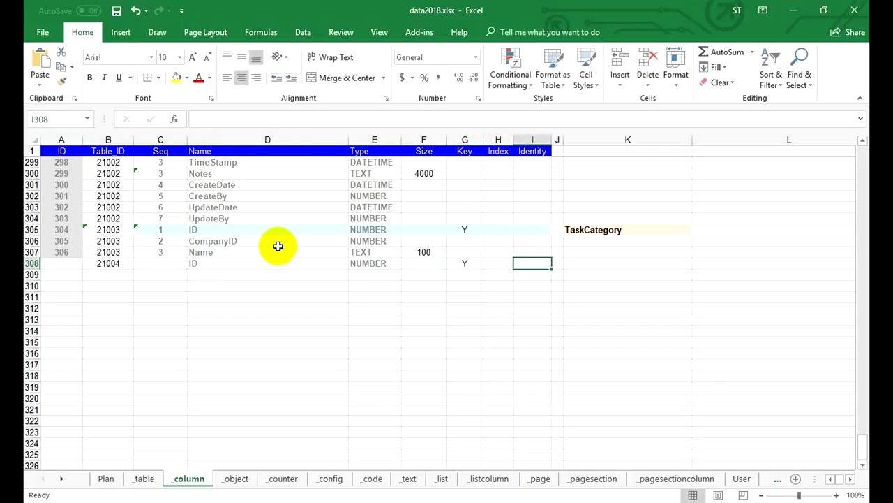
pyautogui.press('Left')
pyautogui.press('Left')
pyautogui.press('Left')
pyautogui.press('Left')
pyautogui.press('Left')
pyautogui.press('Left')
pyautogui.press('Left')
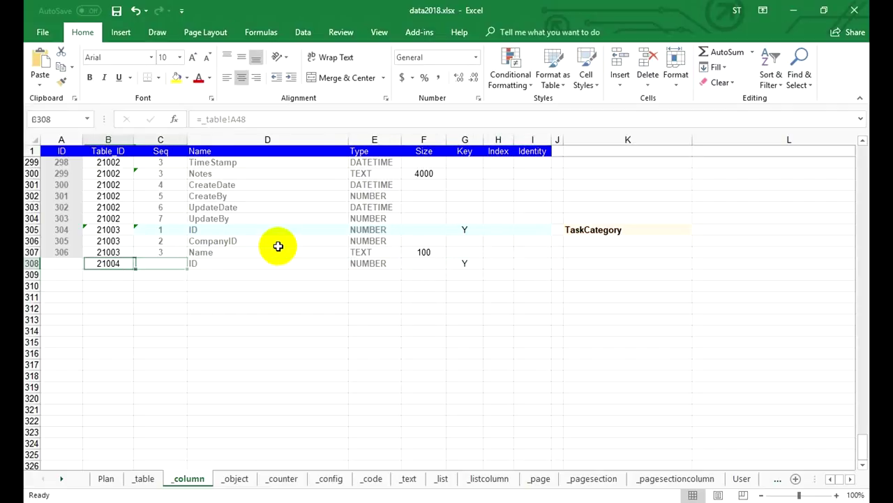
pyautogui.press('Right')
pyautogui.press('Right')
pyautogui.press('Right')
pyautogui.press('Right')
pyautogui.press('Right')
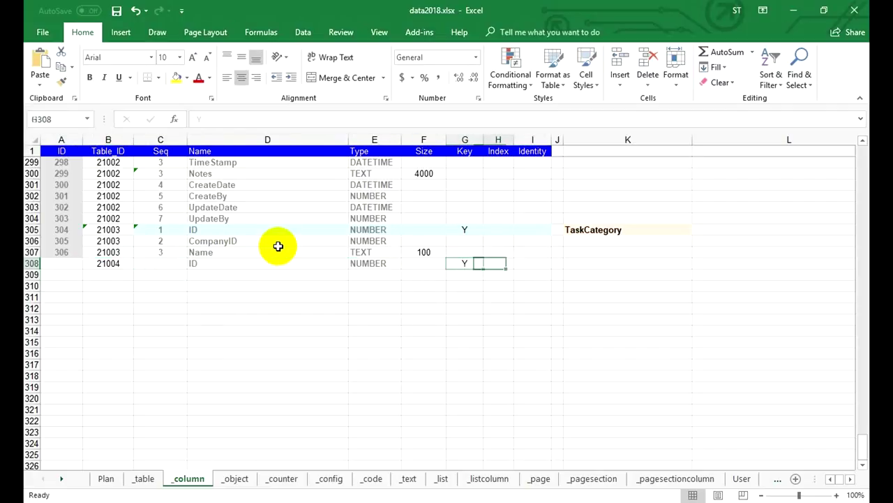
pyautogui.press('Right')
# Step: Add a Name column of type TEXT with size 100 in row 309
pyautogui.press('Right')
pyautogui.press('Down')
pyautogui.press('Left')
pyautogui.press('Left')
pyautogui.press('Left')
pyautogui.press('Left')
pyautogui.press('Left')
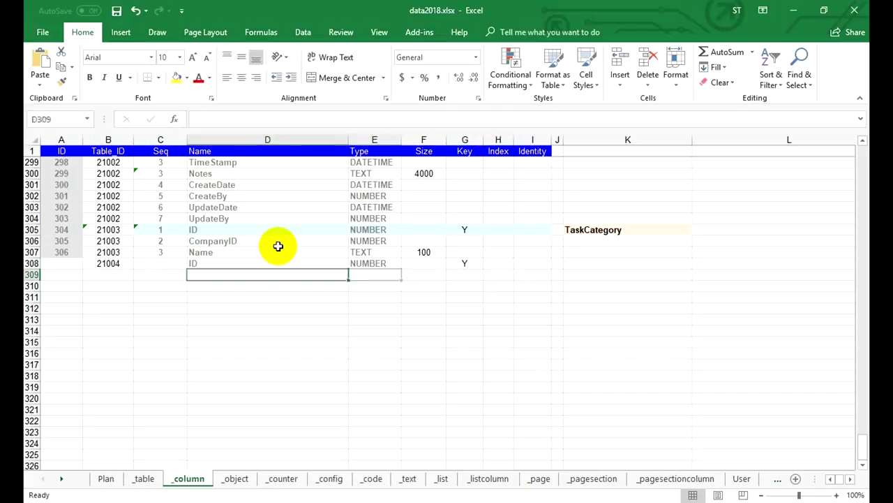
pyautogui.press('Left')
pyautogui.press('Left')
pyautogui.press('Right')
pyautogui.press('Right')
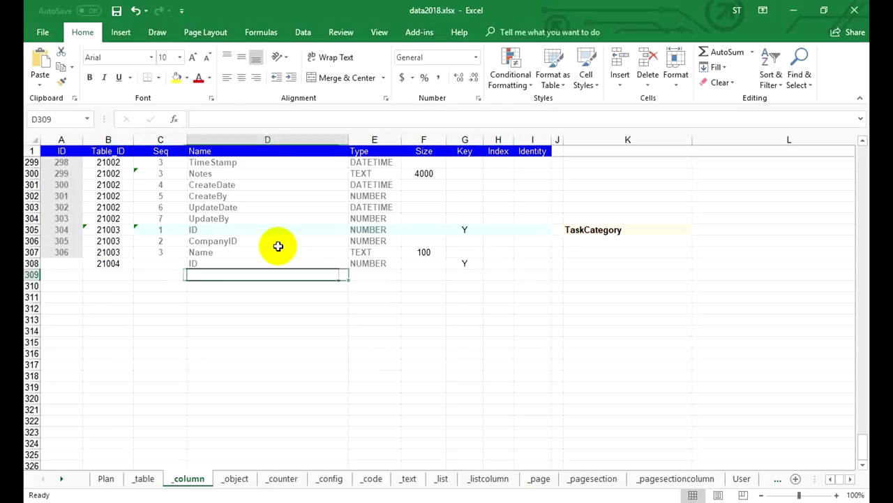
pyautogui.write('Name')
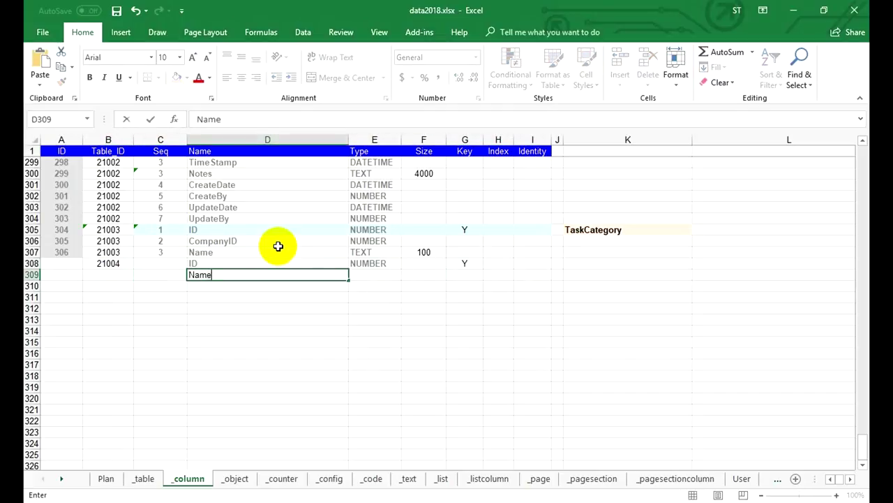
pyautogui.press('Return')
pyautogui.press('Up')
pyautogui.press('Right')
pyautogui.write('TEXT')
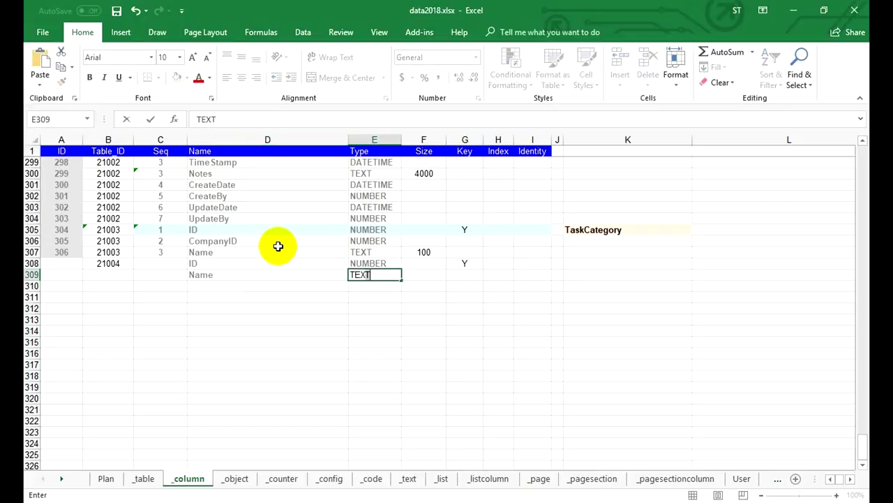
pyautogui.press('Return')
pyautogui.press('Up')
pyautogui.press('Right')
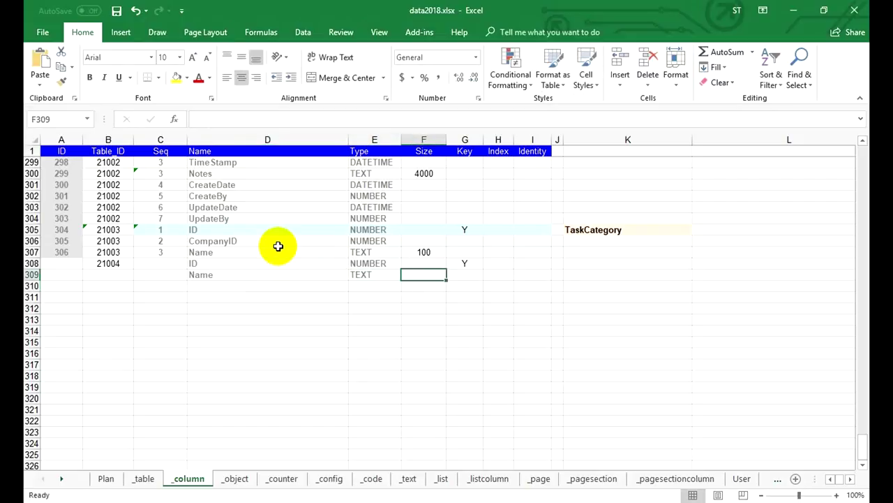
pyautogui.write('1000')
pyautogui.press('BackSpace')
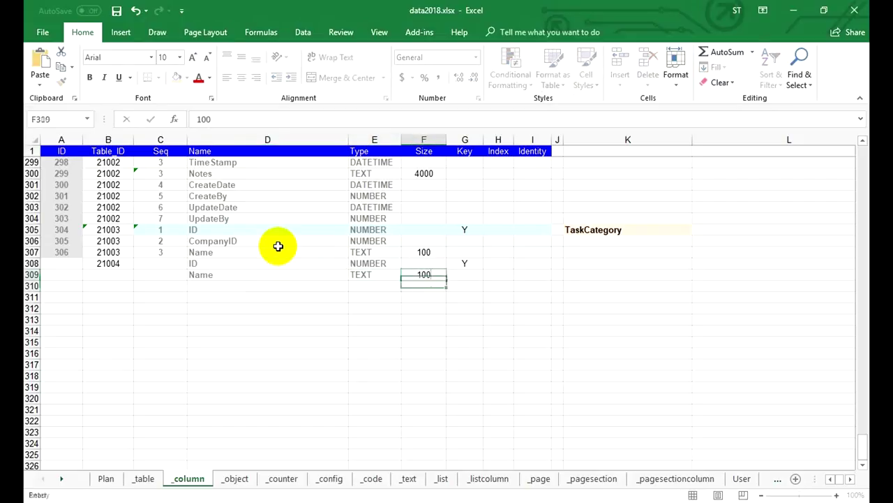
pyautogui.press('Return')
# Step: Add a BirthDate column of type DATE in row 310
pyautogui.press('Left')
pyautogui.press('Left')
pyautogui.press('Left')
pyautogui.press('Right')
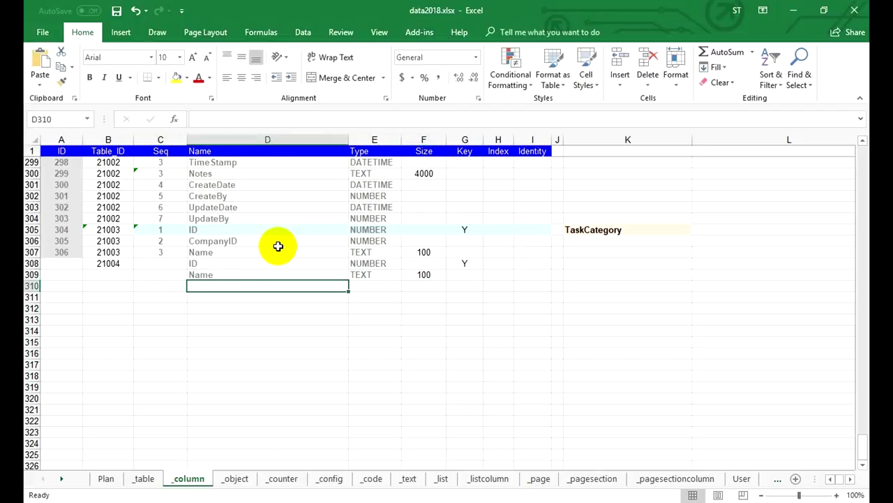
pyautogui.write('b')
pyautogui.press('BackSpace')
pyautogui.write('Bi')
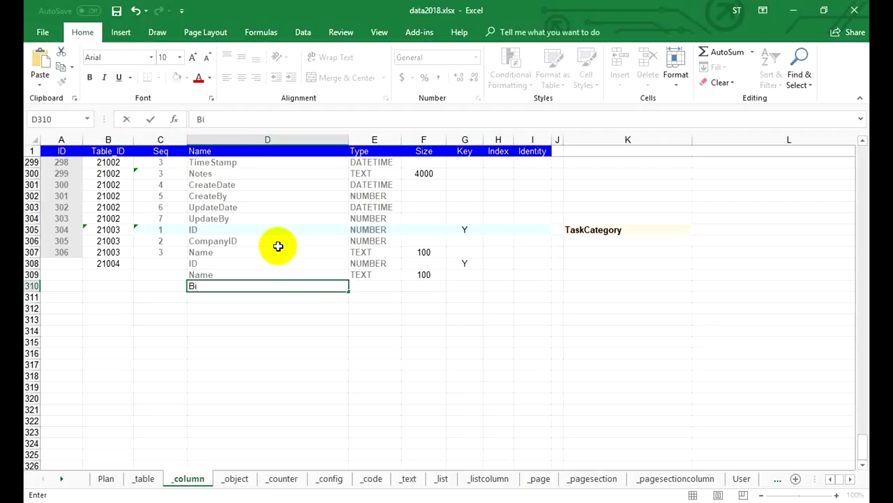
pyautogui.write('rthDate')
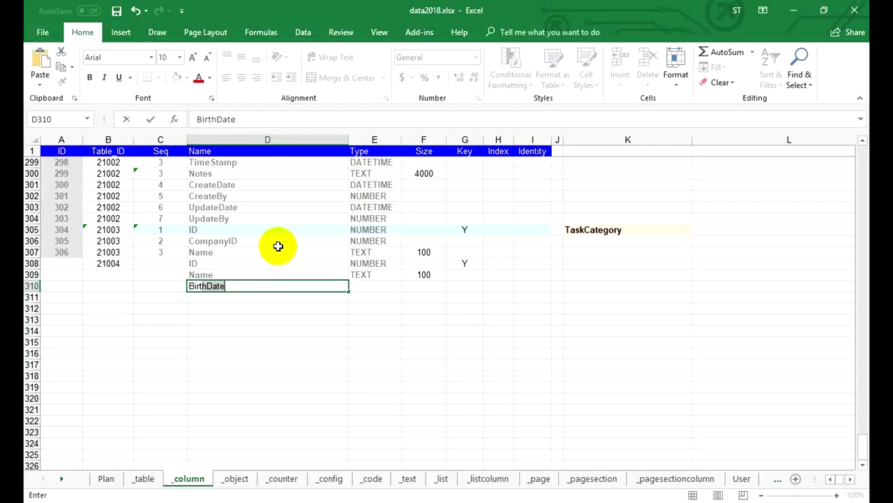
pyautogui.press('Return')
pyautogui.press('Up')
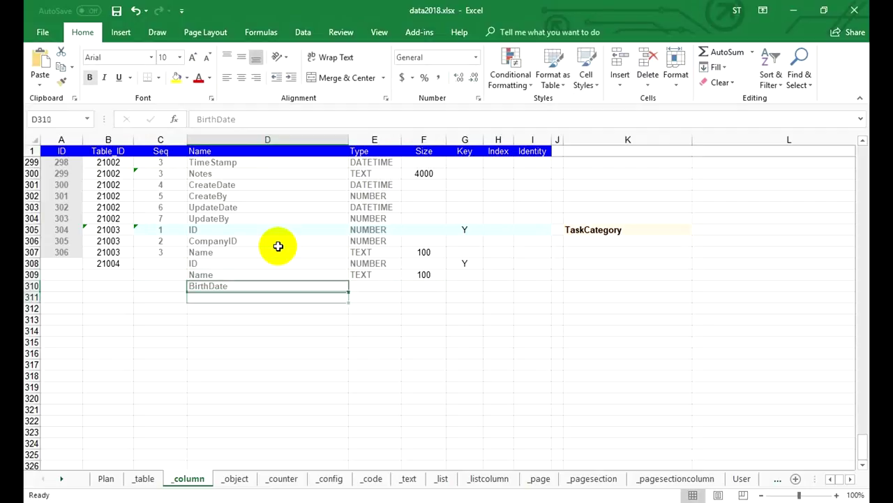
pyautogui.press('Right')
pyautogui.write('date')
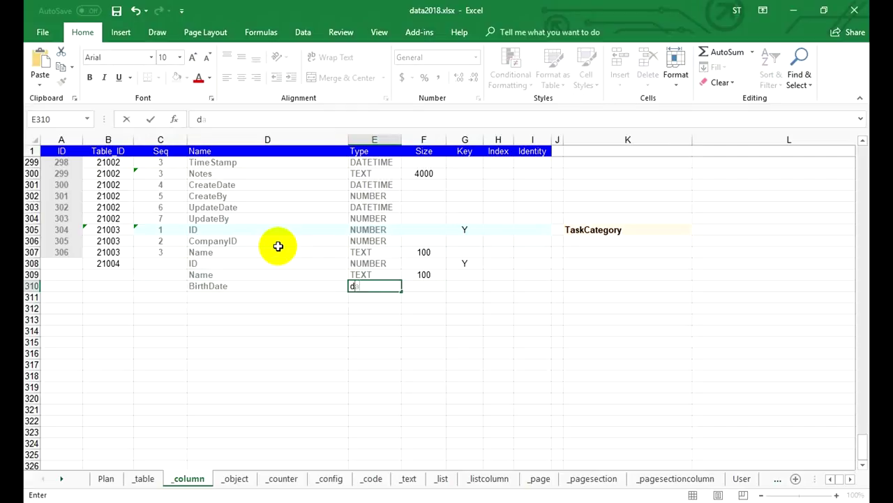
pyautogui.press('BackSpace')
pyautogui.write('DATE')
pyautogui.press('Return')
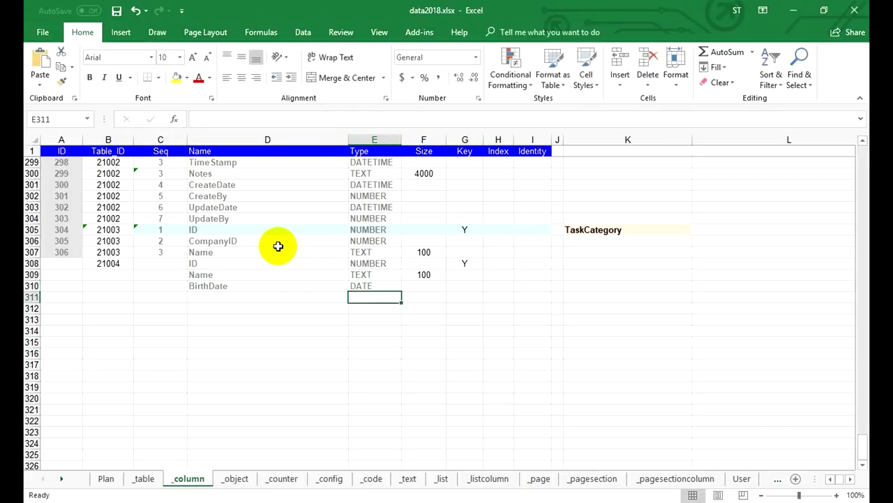
# Step: Add a Sex column of type TEXT with size 1 in row 311
pyautogui.press('Left')
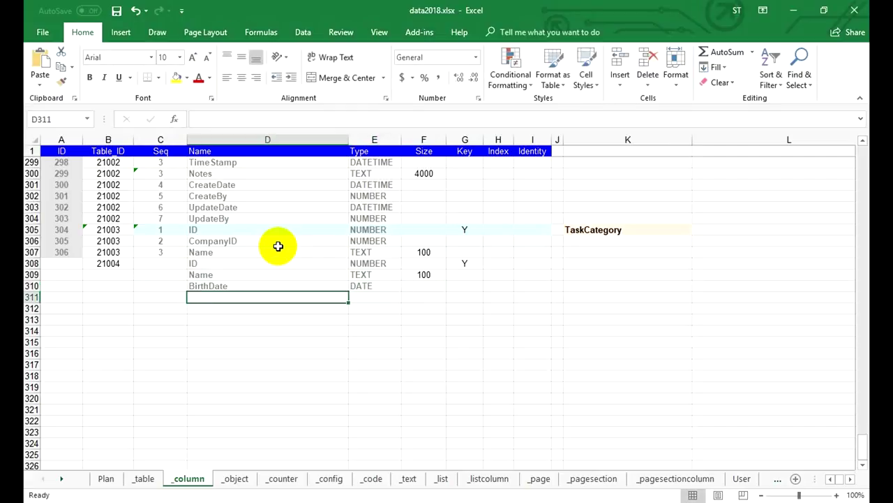
pyautogui.write('sE')
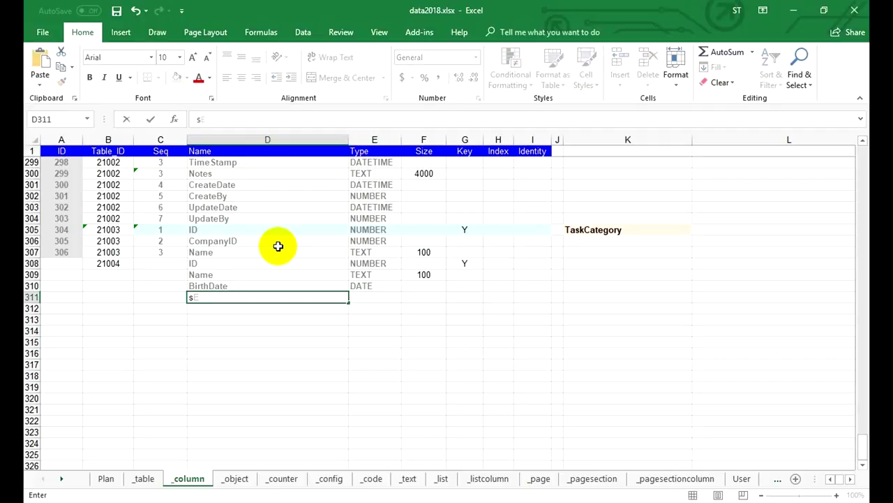
pyautogui.write('x')
pyautogui.press('Tab')
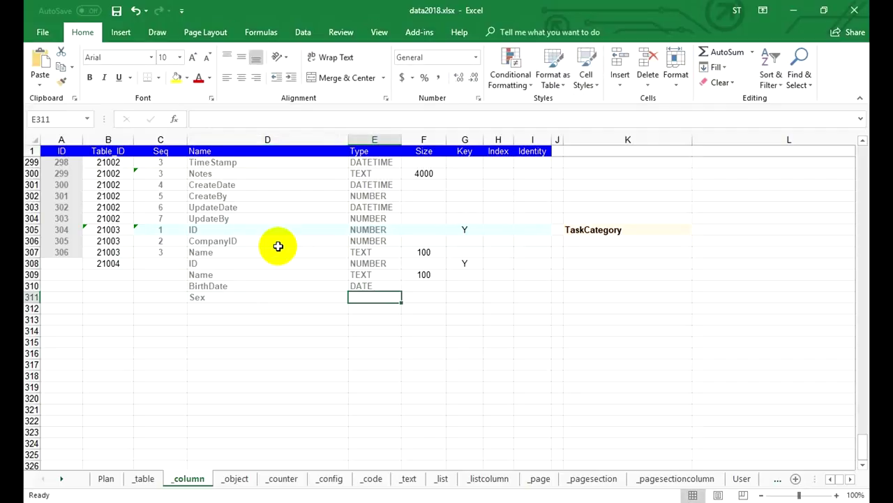
pyautogui.write('TEXT')
pyautogui.press('Tab')
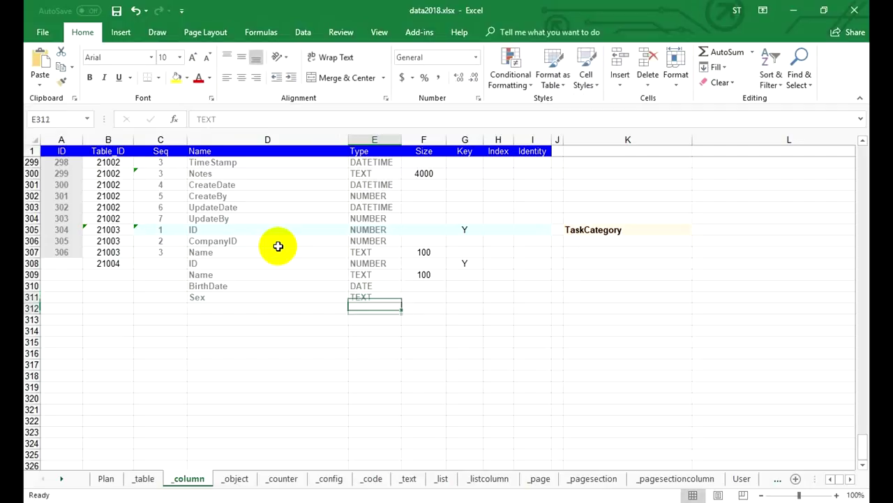
pyautogui.write('1')
pyautogui.press('Return')
# Step: Add a Department column of type TEXT with size 2 in row 312
pyautogui.press('Left')
pyautogui.press('Left')
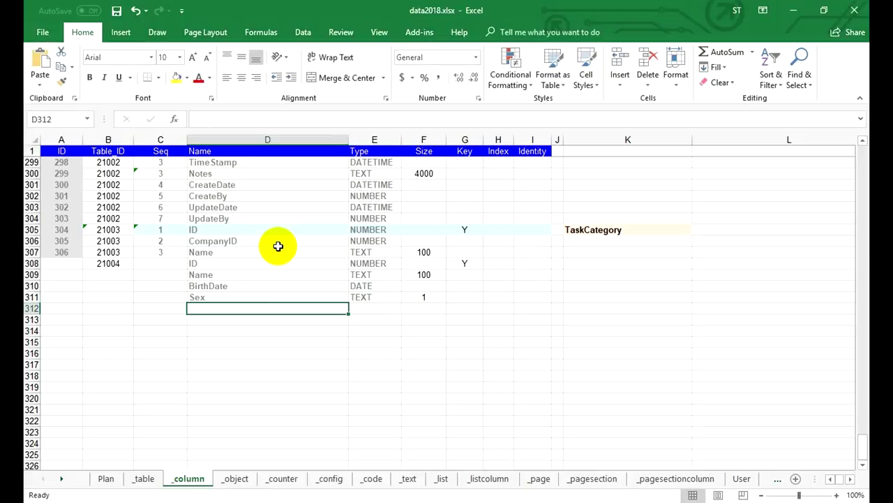
pyautogui.press('Up')
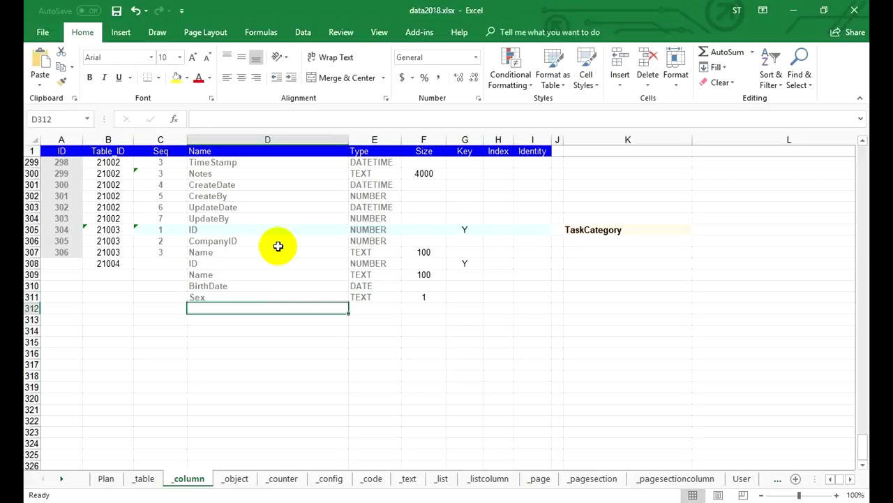
pyautogui.press('Up')
pyautogui.press('Up')
pyautogui.hotkey('shift', 'Down')
pyautogui.hotkey('ctrl', 'c')
pyautogui.press('Escape')
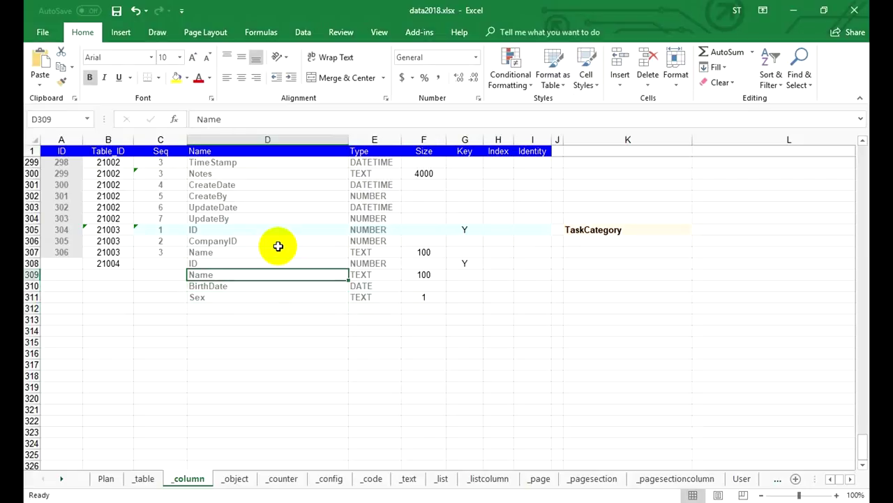
pyautogui.press('Down')
pyautogui.press('Down')
pyautogui.press('Down')
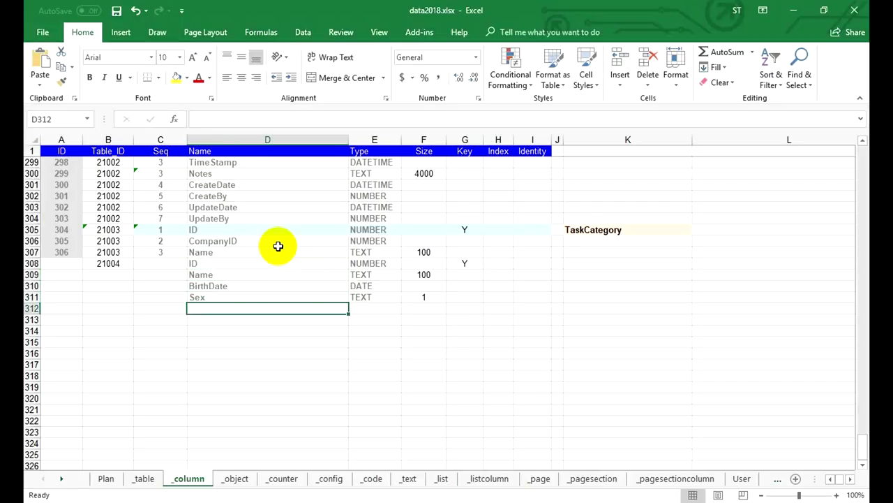
pyautogui.write('dE')
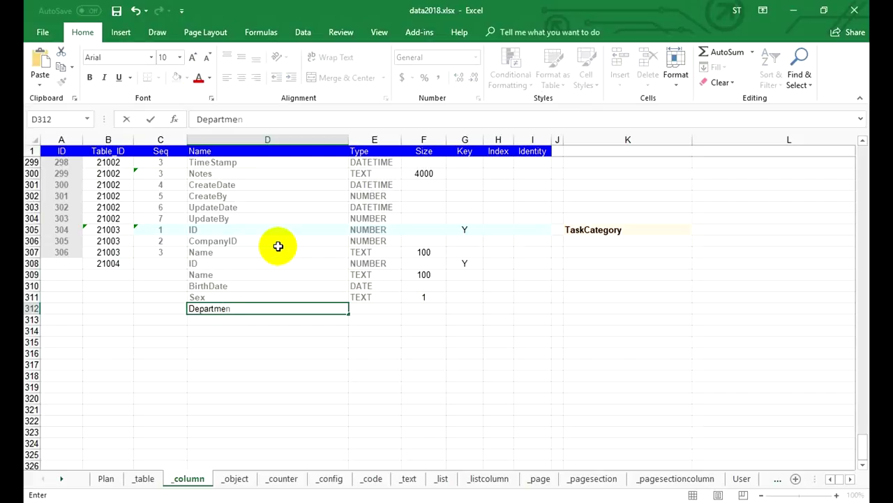
pyautogui.press('Tab')
pyautogui.write('TEXT')
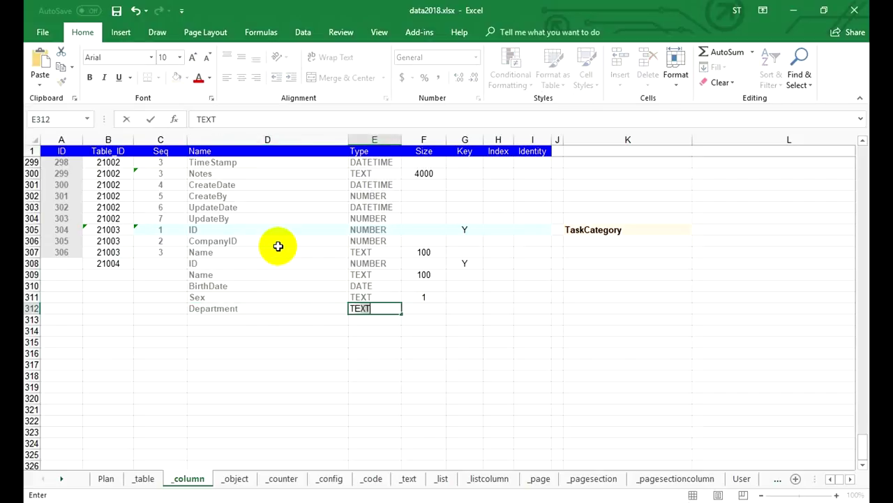
pyautogui.press('Tab')
pyautogui.write('2')
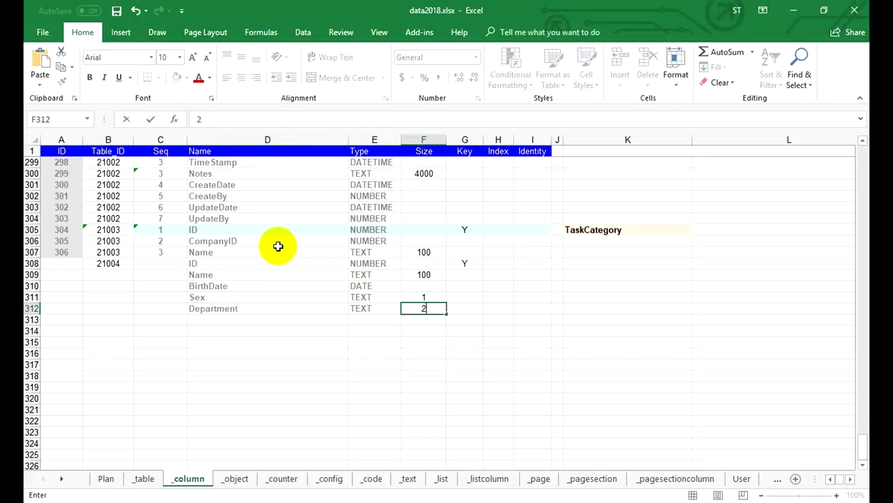
pyautogui.press('Up')
# Step: Move along row 312 to check the Department entries
pyautogui.press('Down')
pyautogui.press('Left')
pyautogui.press('Left')
pyautogui.press('Left')
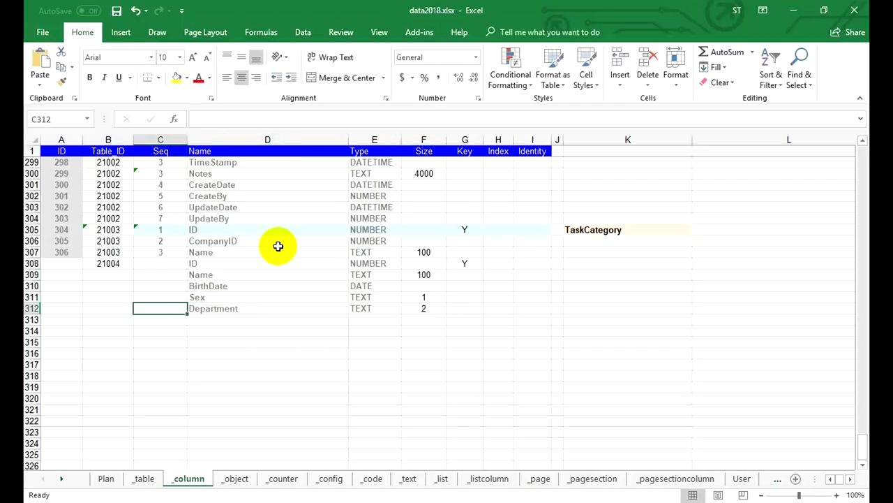
pyautogui.press('Right')
pyautogui.press('Down')
pyautogui.press('Left')
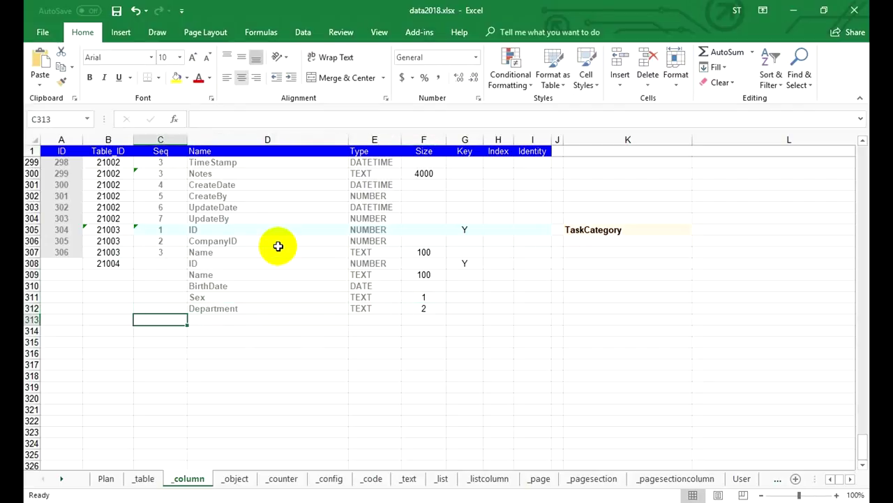
pyautogui.press('Right')
pyautogui.press('Left')
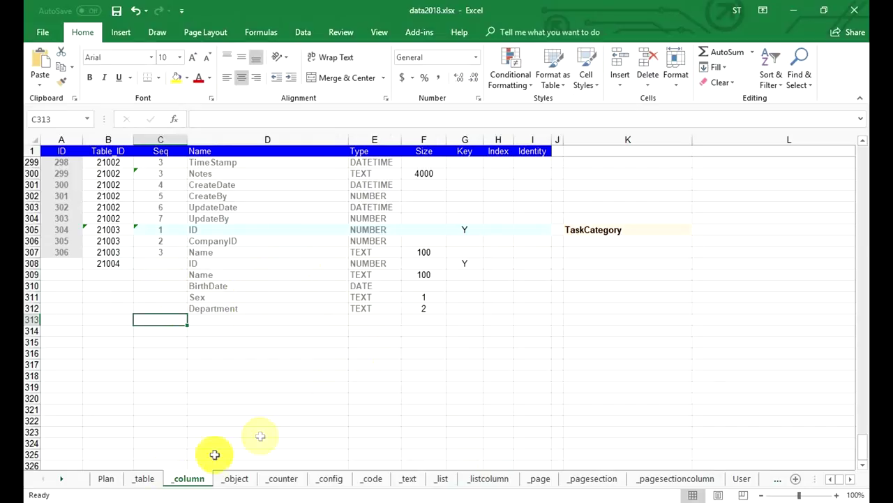
# Step: On the _table sheet, enter =A48+1 in A49 so the new table gets ID 21005
pyautogui.click(145, 478)
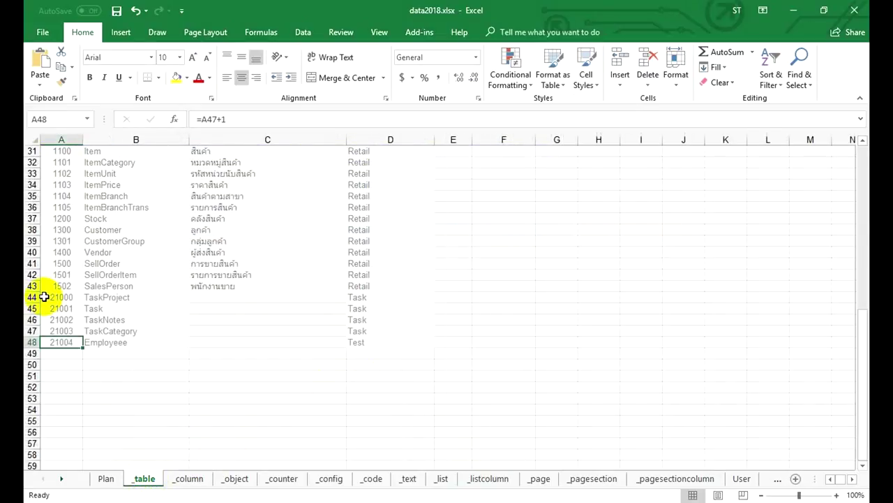
pyautogui.press('Down')
pyautogui.write('=')
pyautogui.press('Up')
pyautogui.press('Return')
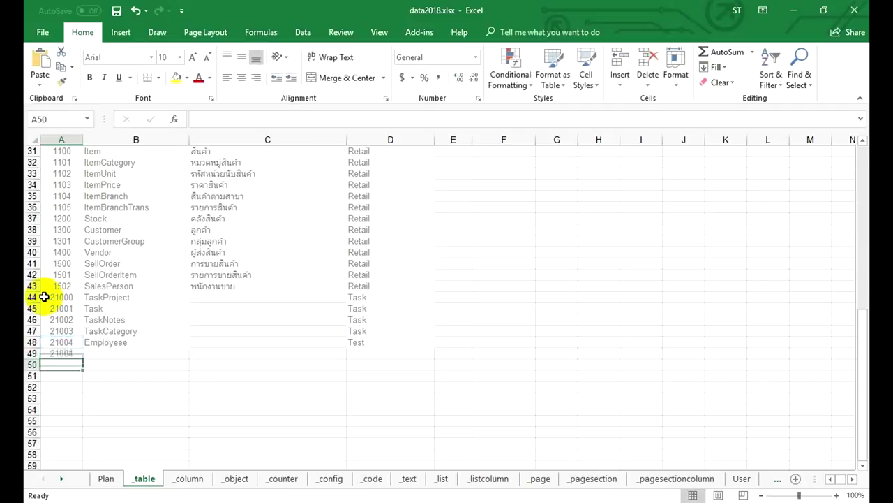
pyautogui.press('Up')
pyautogui.press('F2')
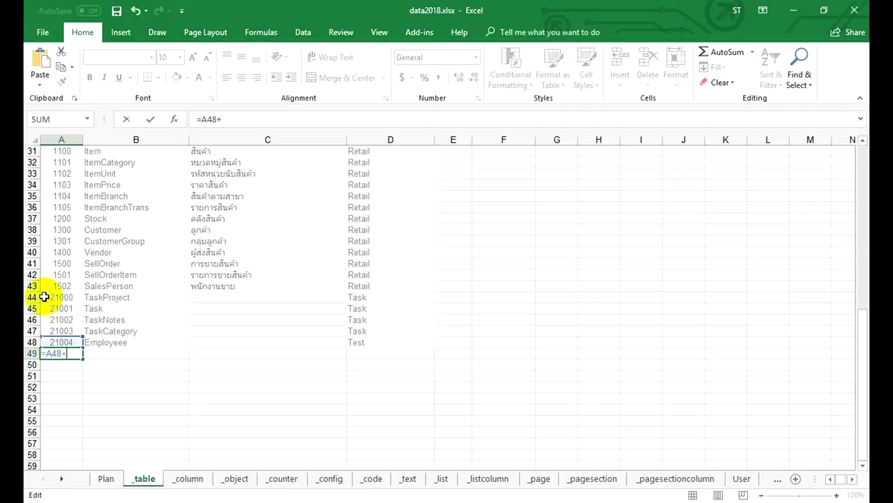
pyautogui.press('Return')
# Step: Name the new table Department in group Test, then go back to the _column sheet
pyautogui.press('Up')
pyautogui.press('Right')
pyautogui.write('dE')
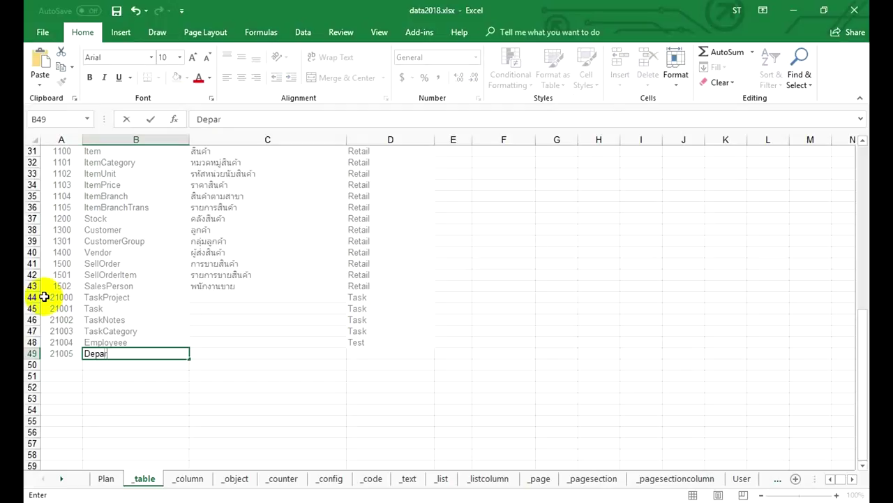
pyautogui.press('Right')
pyautogui.press('Right')
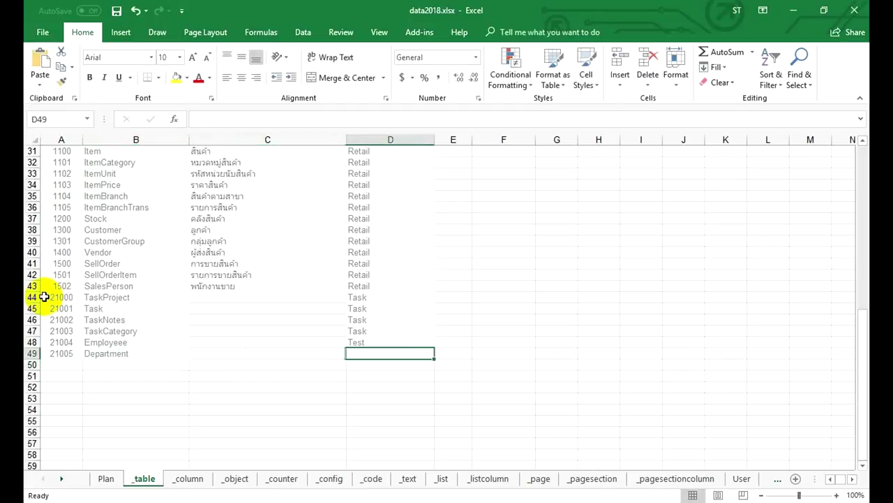
pyautogui.write('tESt')
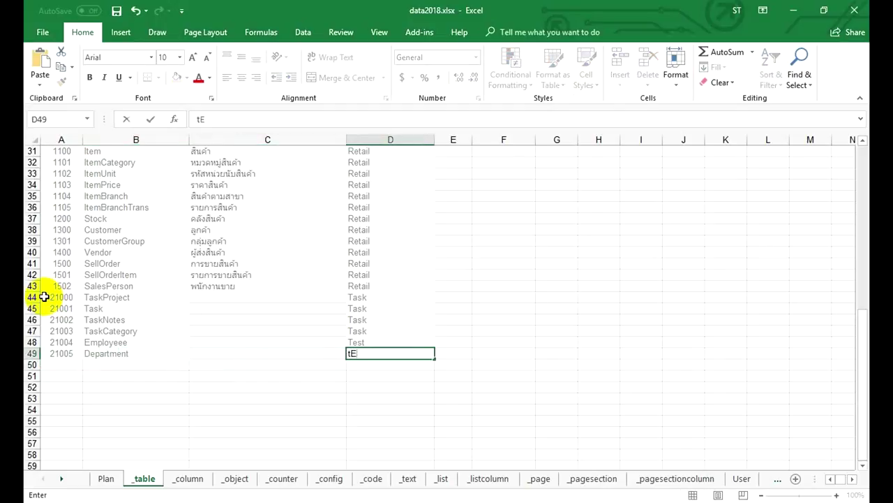
pyautogui.press('Return')
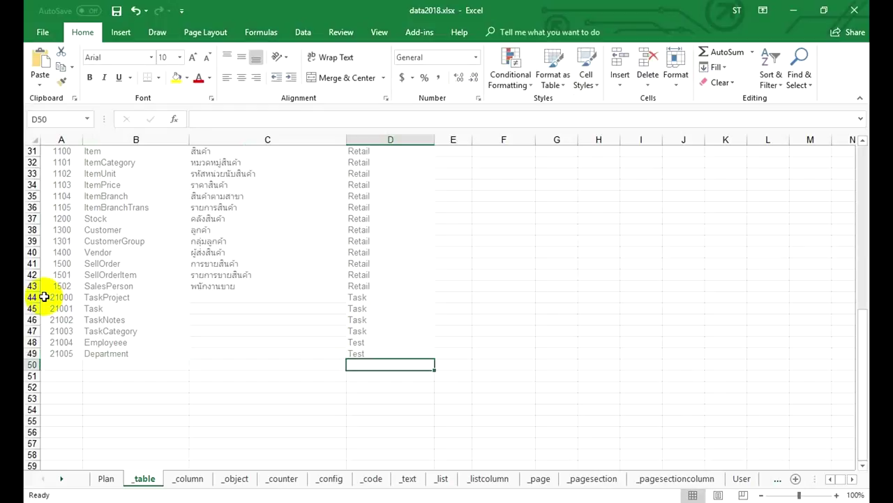
pyautogui.click(196, 480)
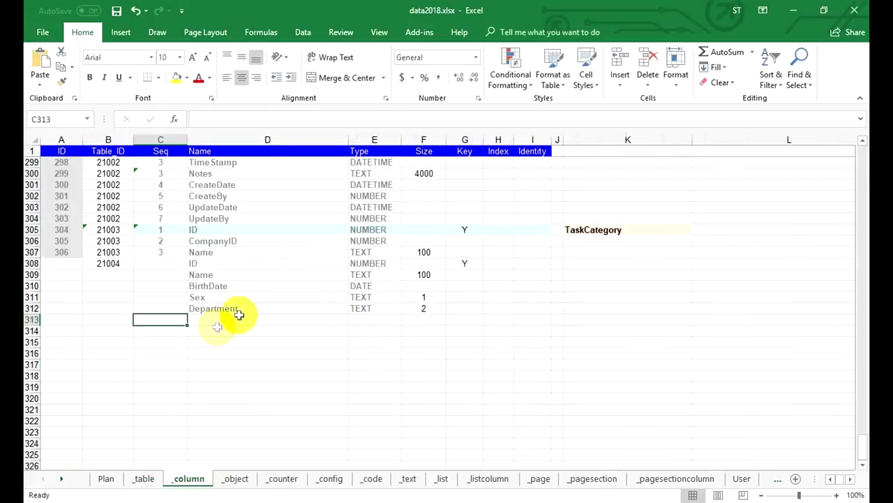
# Step: Link the new rows' Table_ID cells to 21005, then fill 21004 down the Employee rows
pyautogui.click(116, 262)
pyautogui.click(251, 119)
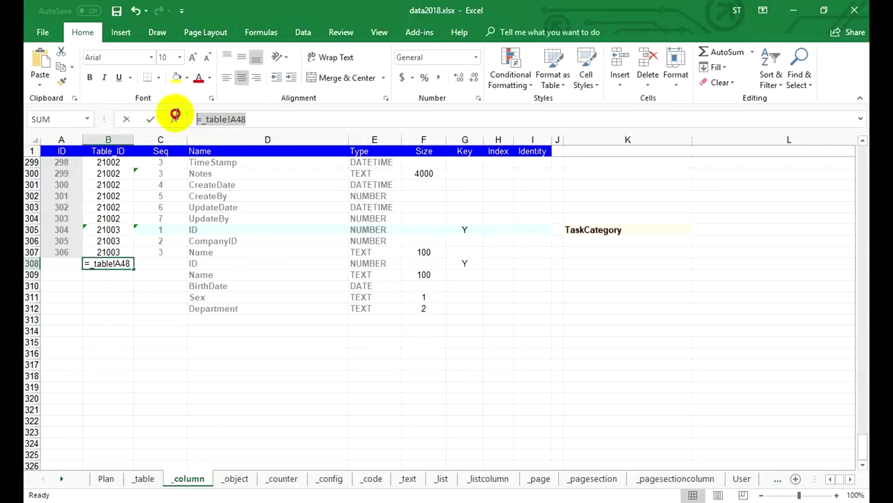
pyautogui.press('Escape')
pyautogui.click(113, 305)
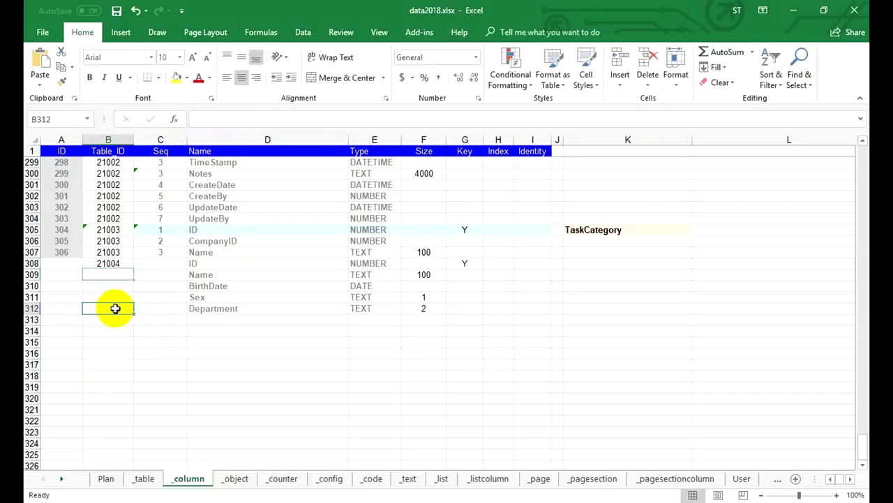
pyautogui.click(248, 119)
pyautogui.write('=_table!A49')
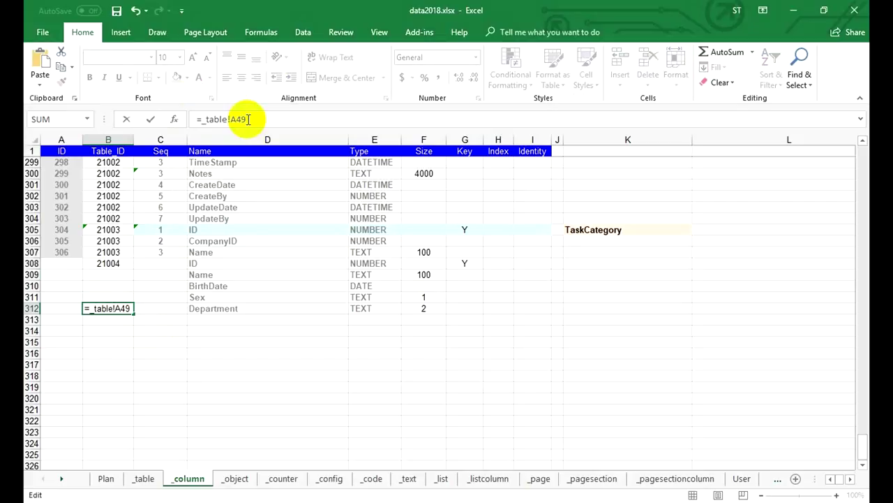
pyautogui.press('Return')
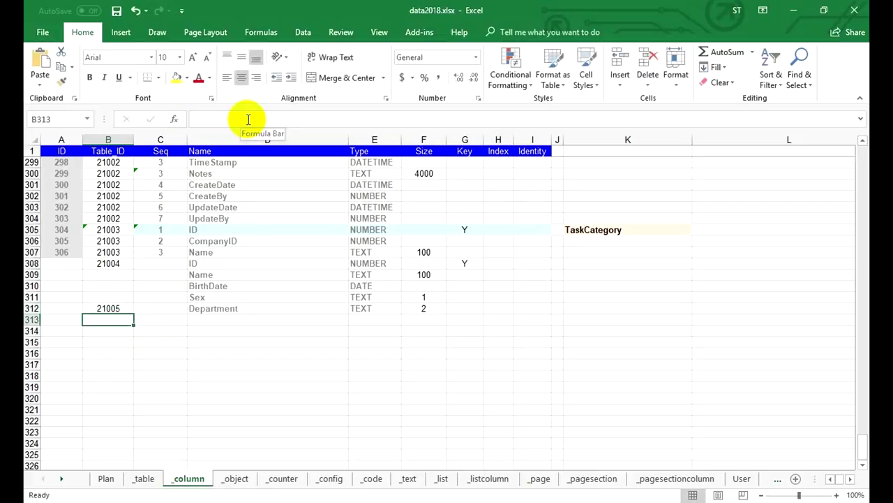
pyautogui.press('Up')
pyautogui.hotkey('ctrl', 'c')
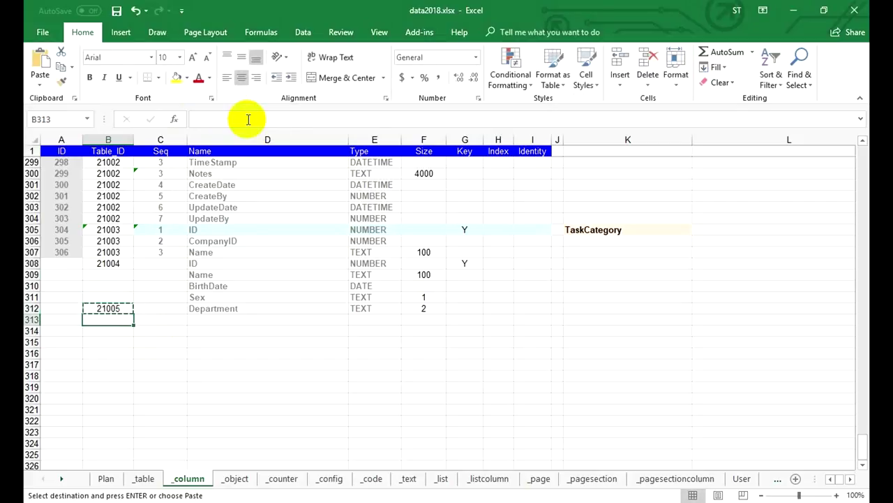
pyautogui.click(247, 119)
pyautogui.hotkey('shift', 'Home')
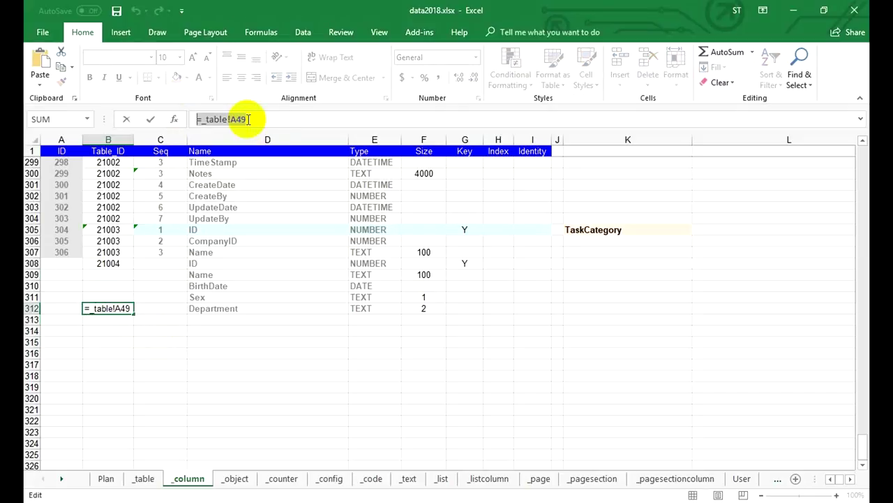
pyautogui.press('BackSpace')
pyautogui.click(120, 320)
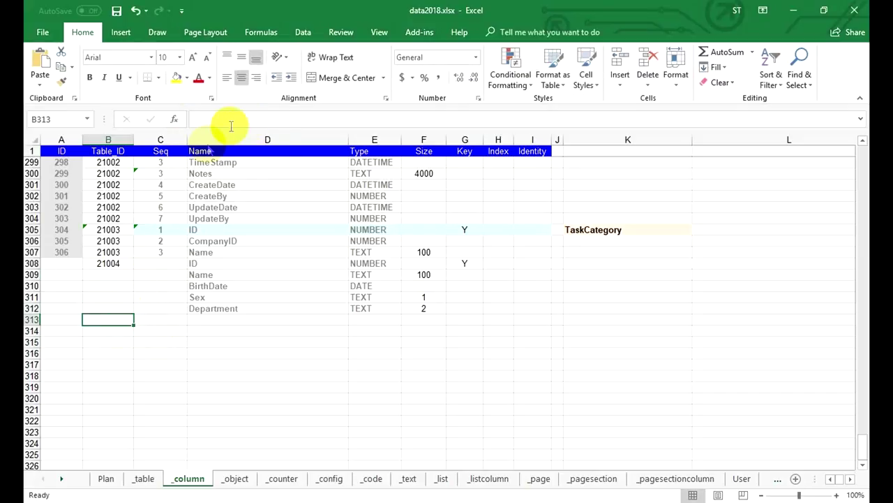
pyautogui.hotkey('ctrl', 'v')
pyautogui.press('Return')
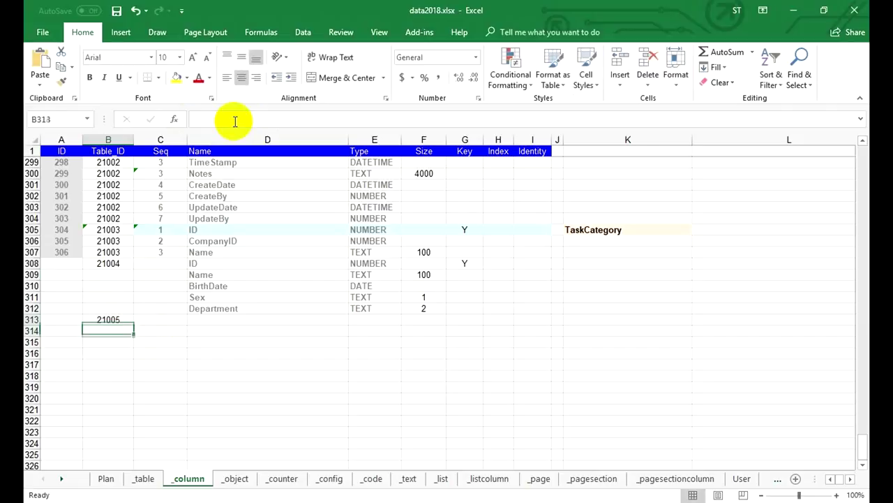
pyautogui.press('Up')
pyautogui.press('Up')
pyautogui.press('Up')
pyautogui.press('Up')
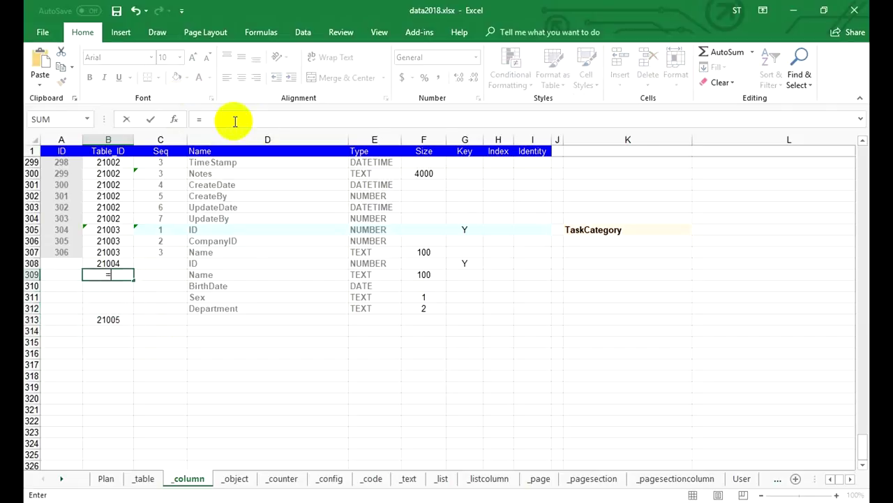
pyautogui.hotkey('ctrl', 'v')
pyautogui.press('Return')
pyautogui.click(132, 279)
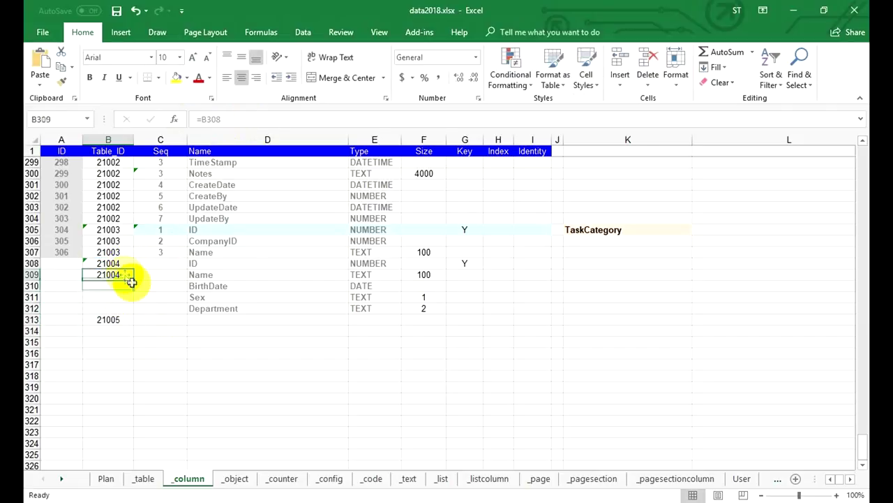
pyautogui.moveTo(134, 280); pyautogui.dragTo(134, 313)
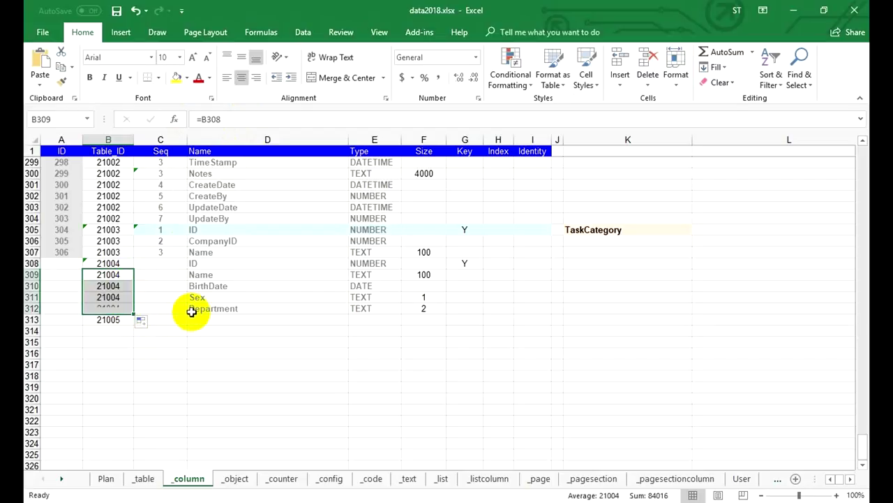
# Step: Copy the Seq formula into row 308 and down the Employee rows
pyautogui.click(162, 253)
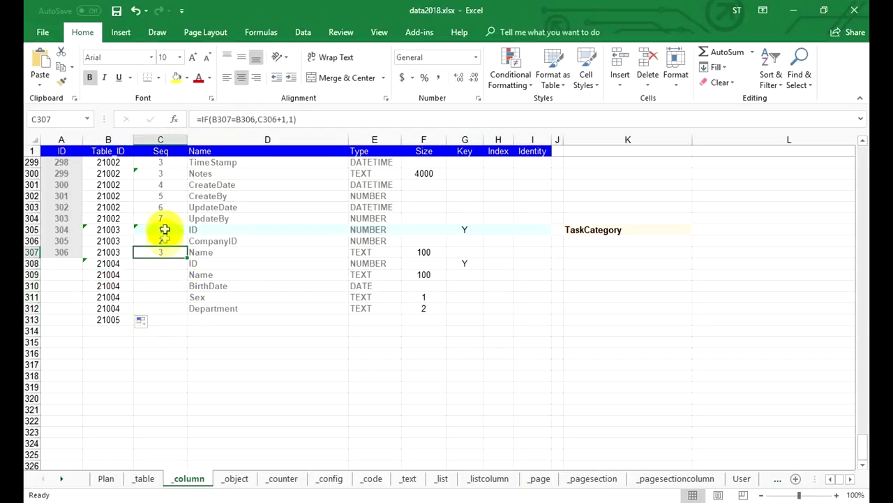
pyautogui.click(165, 230)
pyautogui.hotkey('ctrl', 'c')
pyautogui.click(165, 264)
pyautogui.hotkey('ctrl', 'v')
pyautogui.press('Escape')
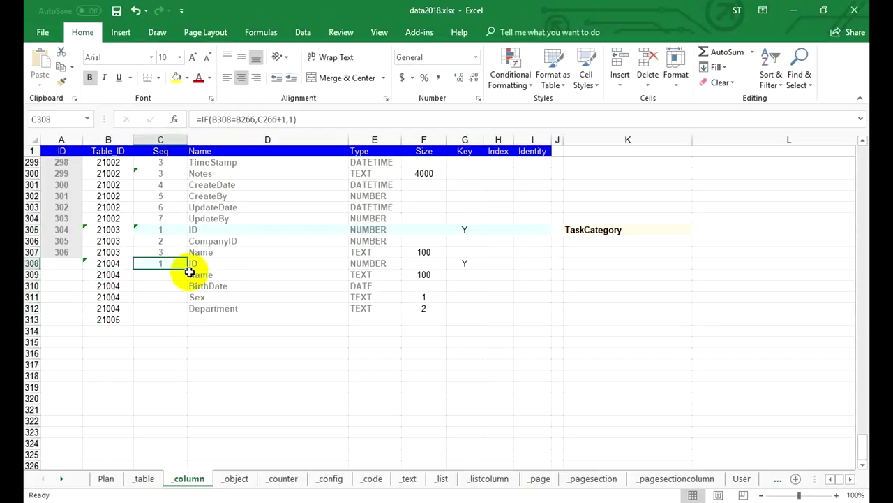
pyautogui.moveTo(188, 270); pyautogui.dragTo(186, 309)
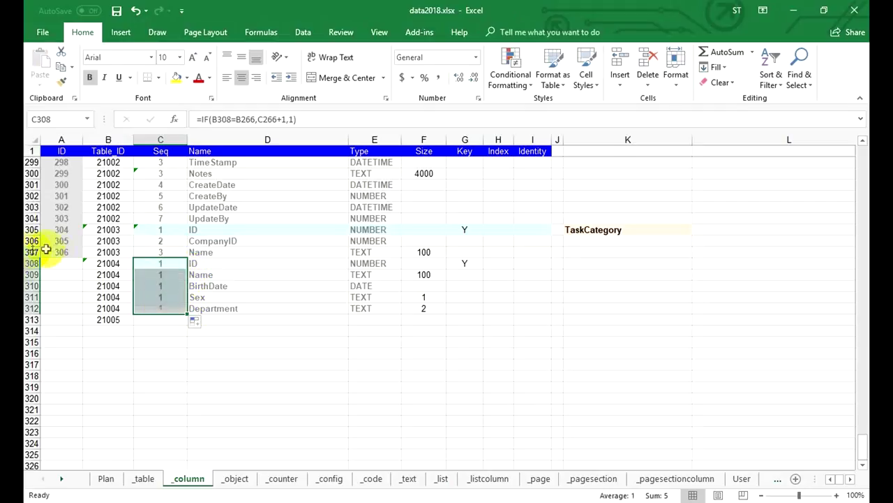
# Step: Fill IDs 306 to 313 and number the Employee columns' Seq 1 to 5
pyautogui.click(49, 252)
pyautogui.moveTo(85, 258); pyautogui.dragTo(79, 337)
pyautogui.moveTo(161, 230); pyautogui.dragTo(161, 241)
pyautogui.hotkey('ctrl', 'c')
pyautogui.moveTo(160, 263); pyautogui.dragTo(161, 274)
pyautogui.hotkey('ctrl', 'v')
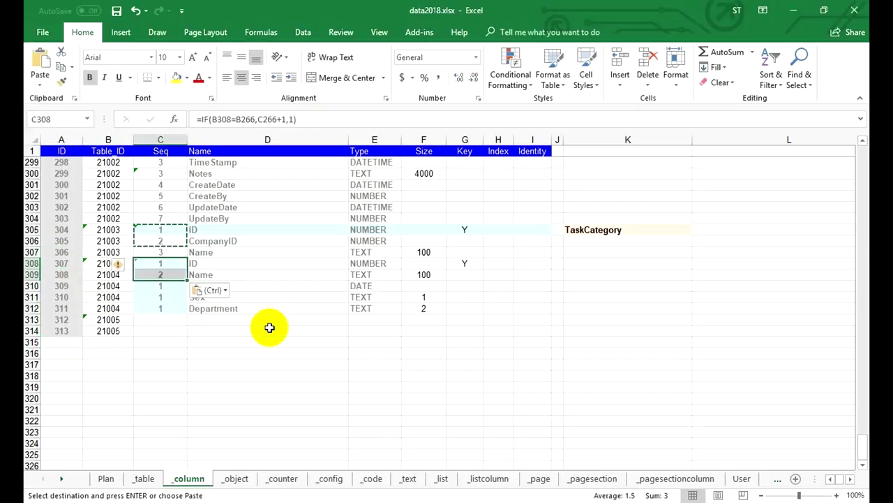
pyautogui.press('Escape')
pyautogui.click(185, 276)
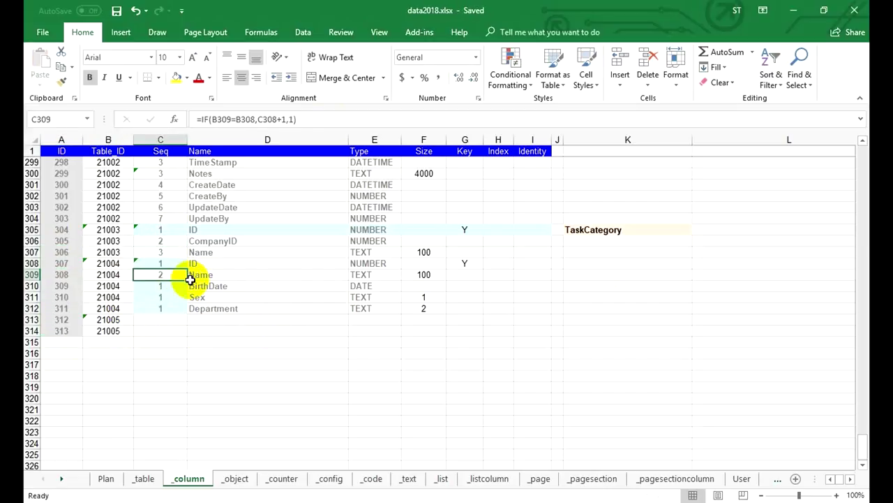
pyautogui.moveTo(187, 280); pyautogui.dragTo(193, 309)
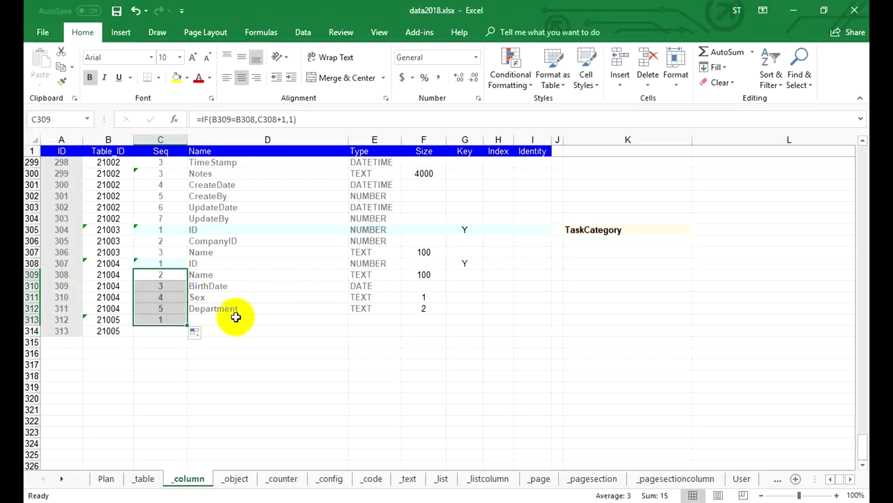
# Step: Extend Seq into the Department rows and name its columns ID and Name
pyautogui.click(235, 319)
pyautogui.click(162, 319)
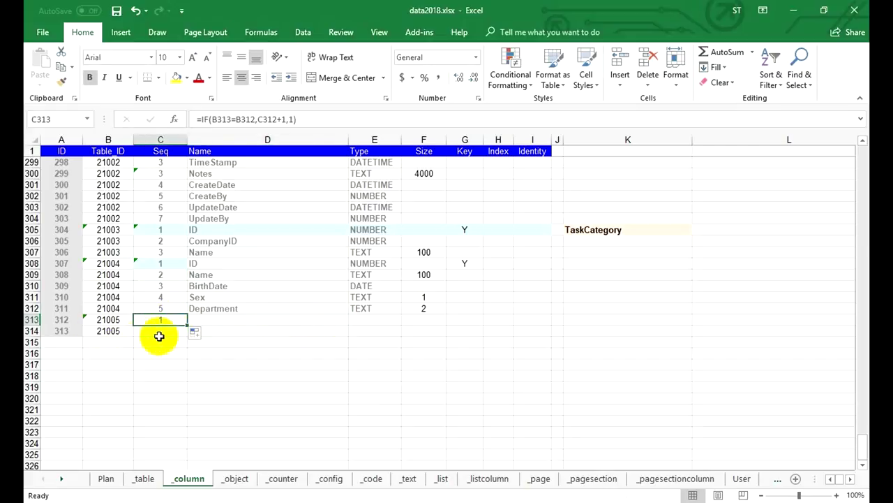
pyautogui.moveTo(188, 326); pyautogui.dragTo(186, 332)
pyautogui.click(245, 316)
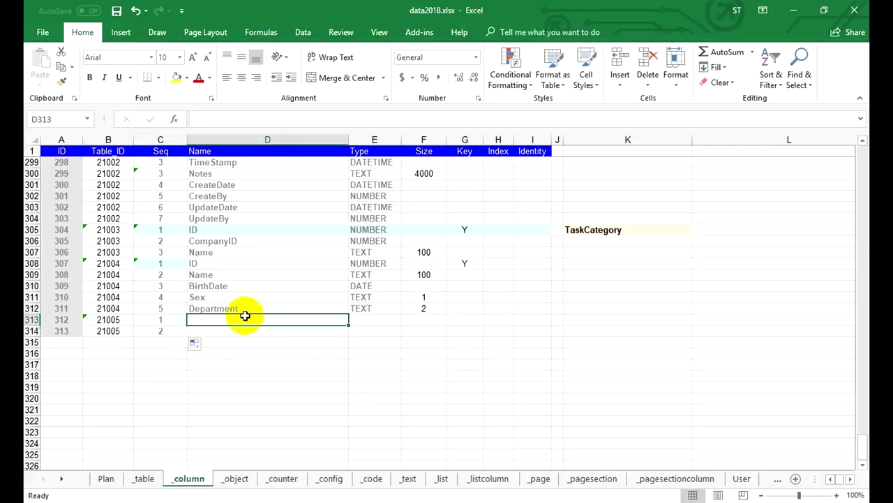
pyautogui.write('id')
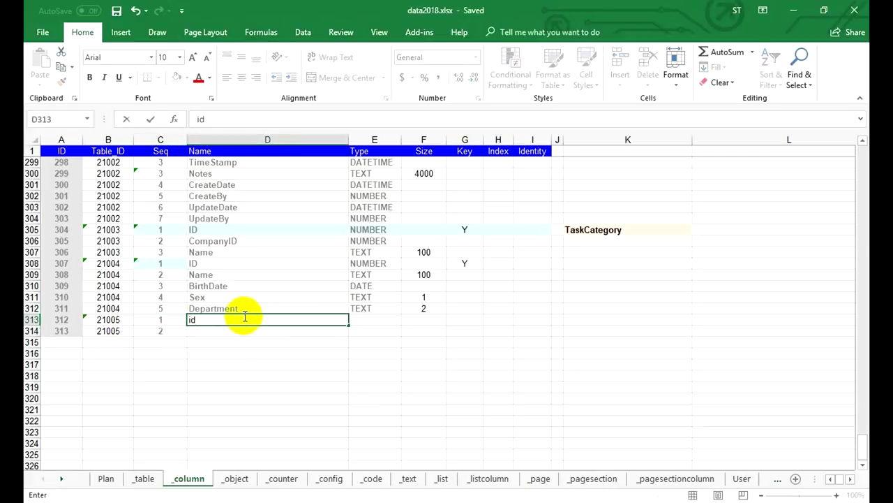
pyautogui.press('Return')
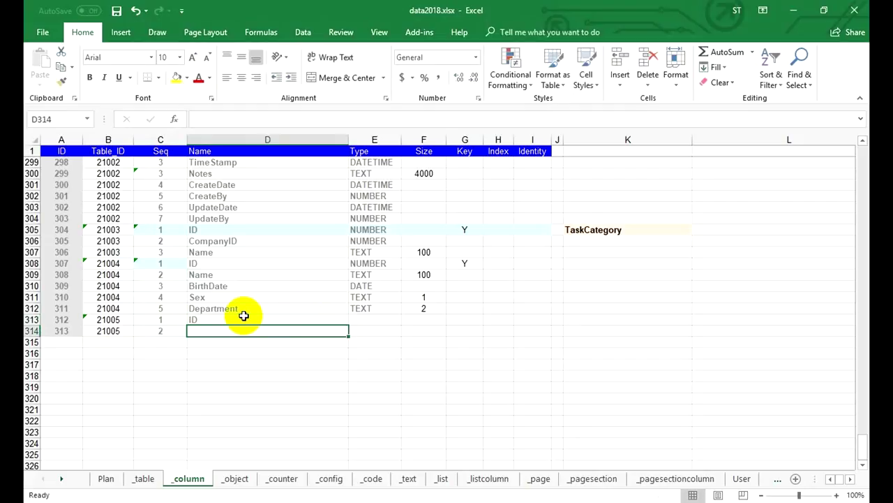
pyautogui.write('n')
pyautogui.press('Tab')
pyautogui.press('Tab')
# Step: Rename Employee's Department column to DepartmentID, type NUMBER, with its size cleared
pyautogui.press('Up')
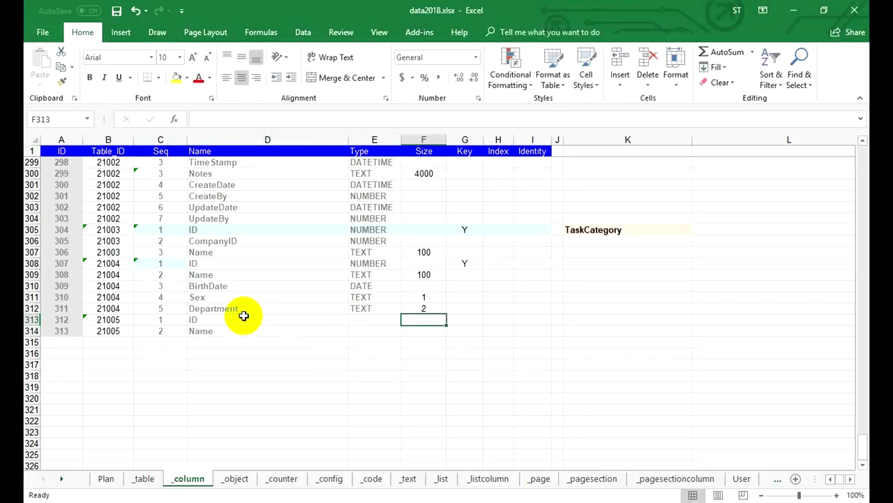
pyautogui.press('Left')
pyautogui.press('Up')
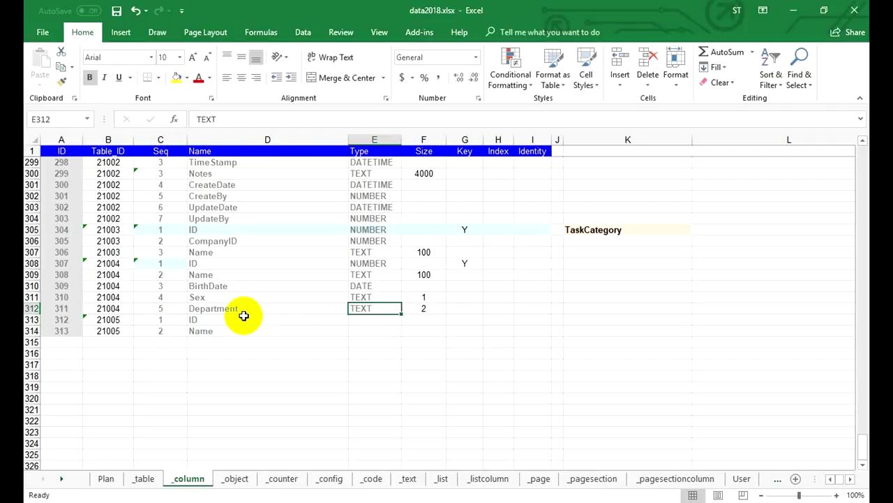
pyautogui.press('Left')
pyautogui.press('F2')
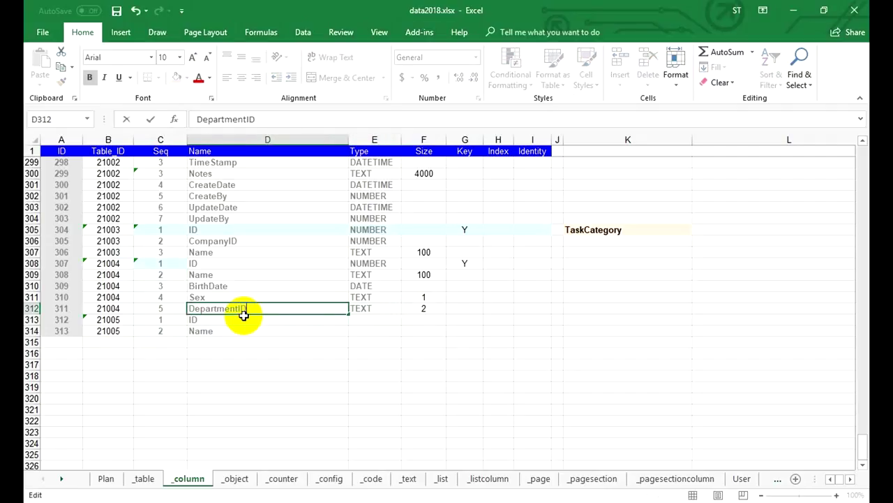
pyautogui.press('Return')
pyautogui.press('Up')
pyautogui.press('Right')
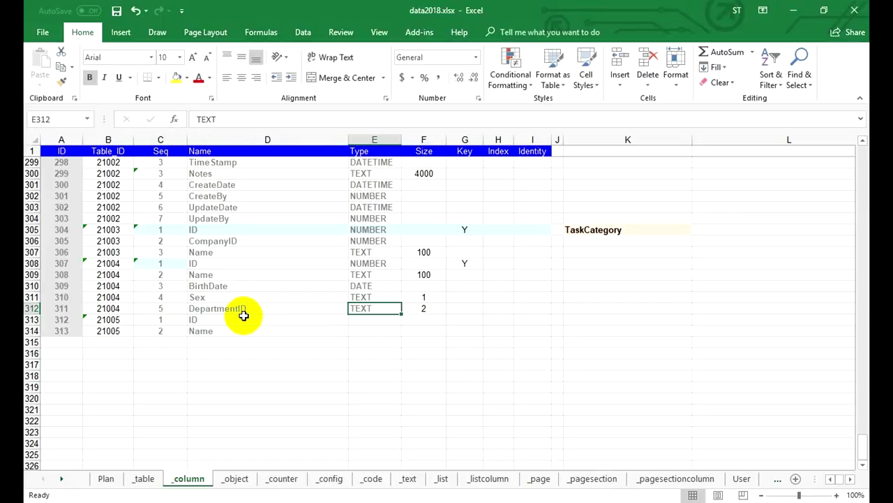
pyautogui.press('BackSpace')
pyautogui.press('BackSpace')
pyautogui.press('BackSpace')
pyautogui.write('N')
pyautogui.press('Return')
pyautogui.press('Up')
pyautogui.press('Right')
pyautogui.press('Delete')
# Step: Make Department's ID a NUMBER key with identity Y and Name TEXT of size 100
pyautogui.press('Down')
pyautogui.press('Left')
pyautogui.write('n')
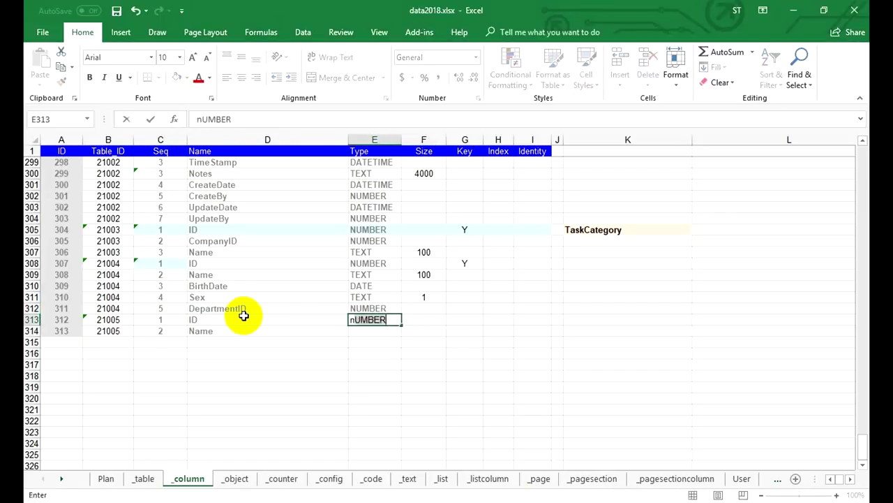
pyautogui.press('Return')
pyautogui.write('texT')
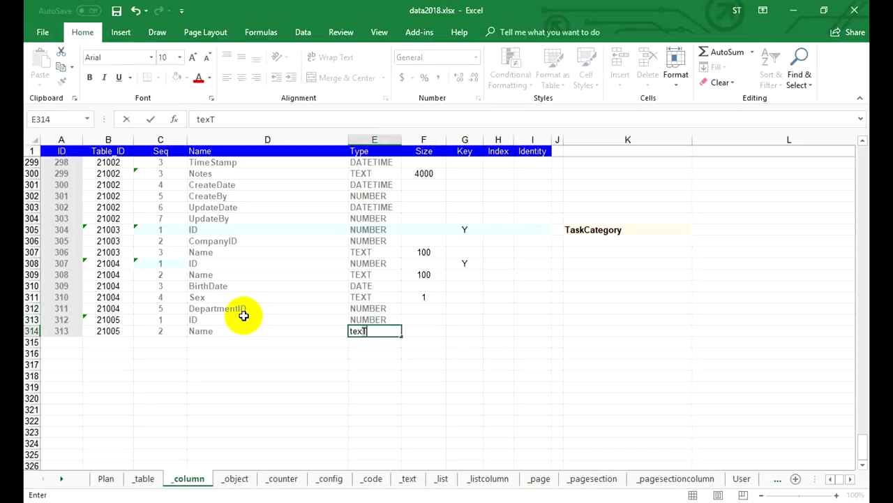
pyautogui.press('Tab')
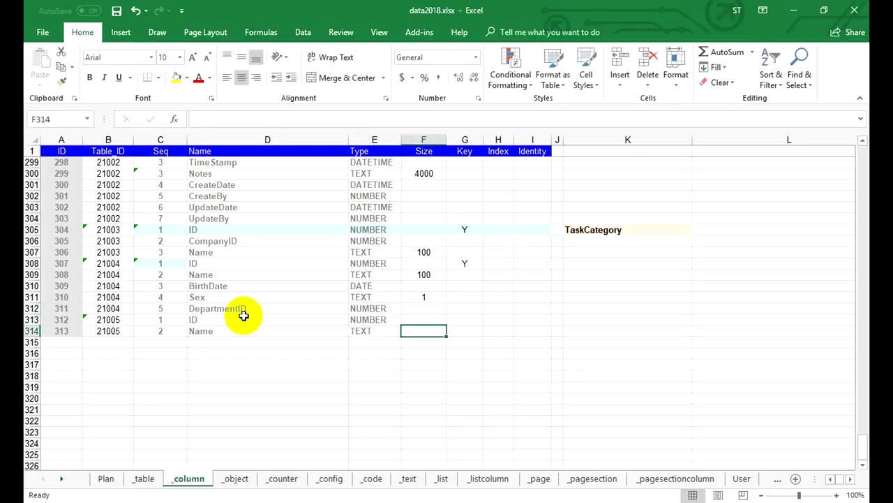
pyautogui.write('100')
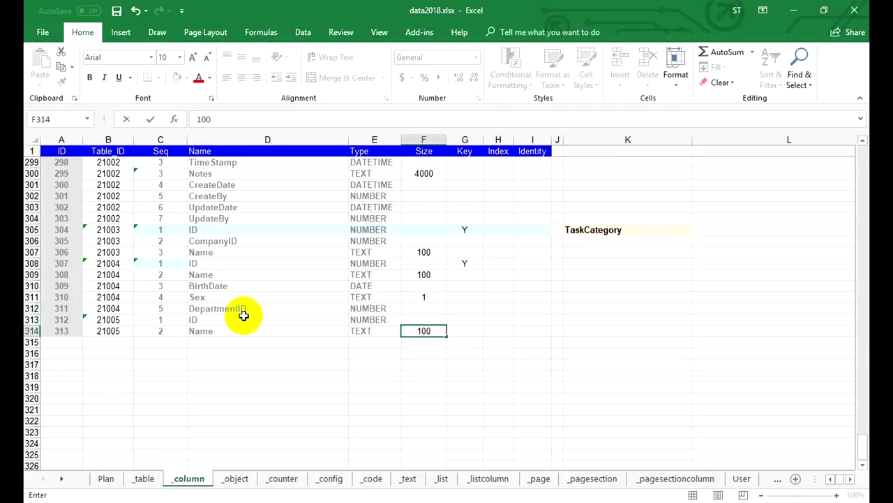
pyautogui.press('Tab')
pyautogui.write('t')
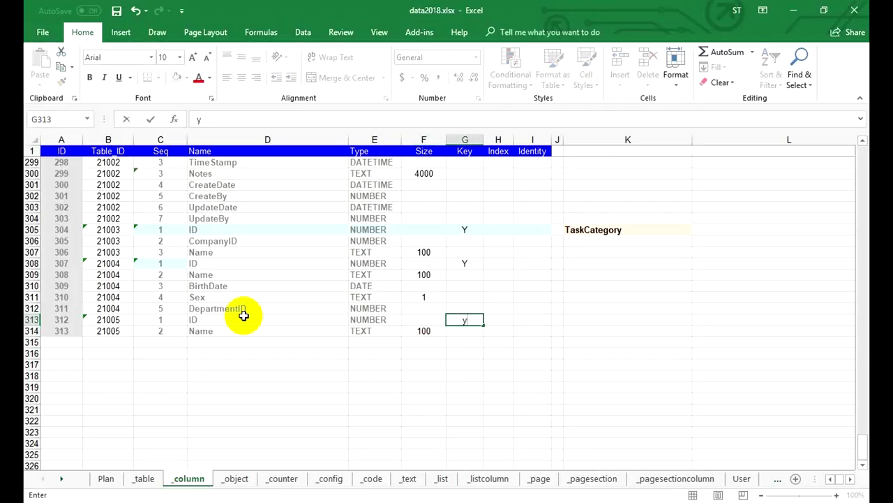
pyautogui.hotkey('ctrl', 'Return')
pyautogui.press('Tab')
pyautogui.press('Right')
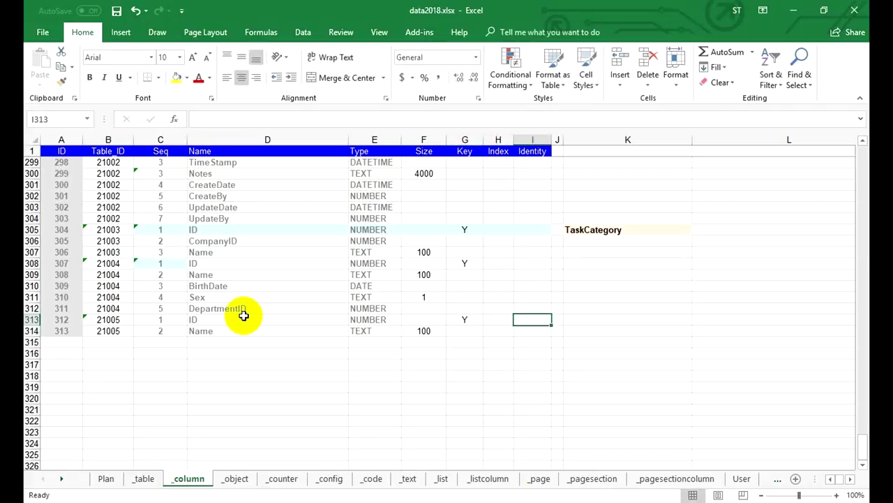
pyautogui.press('Up')
pyautogui.press('Left')
pyautogui.press('Left')
pyautogui.press('Left')
pyautogui.press('Left')
pyautogui.press('Left')
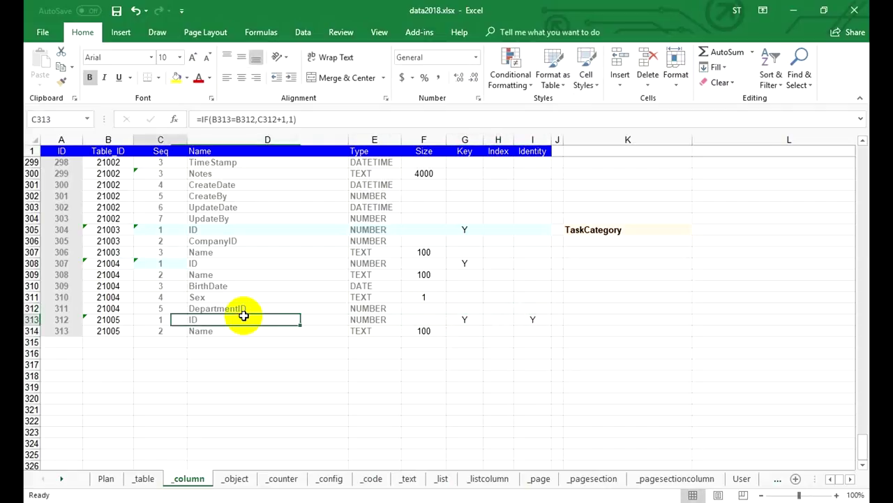
pyautogui.press('Left')
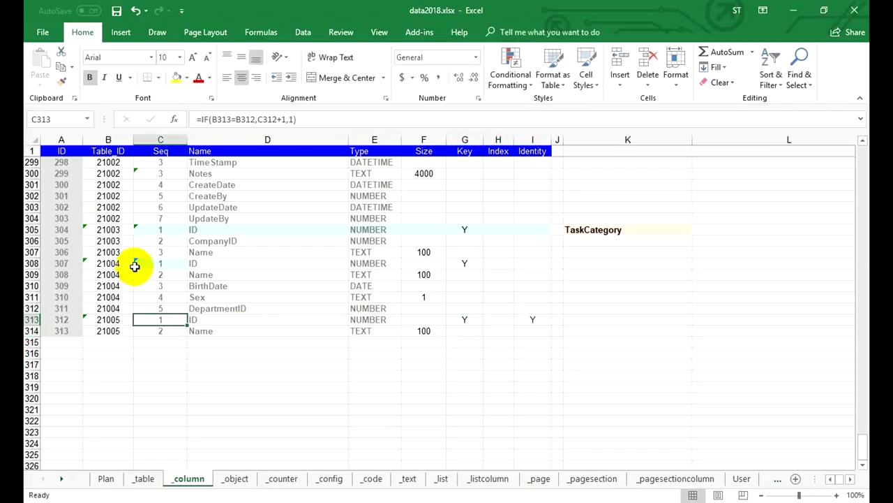
# Step: Review the Employee and Department rows' types, Table_ID and Seq values
pyautogui.click(137, 263)
pyautogui.press('Right')
pyautogui.press('Right')
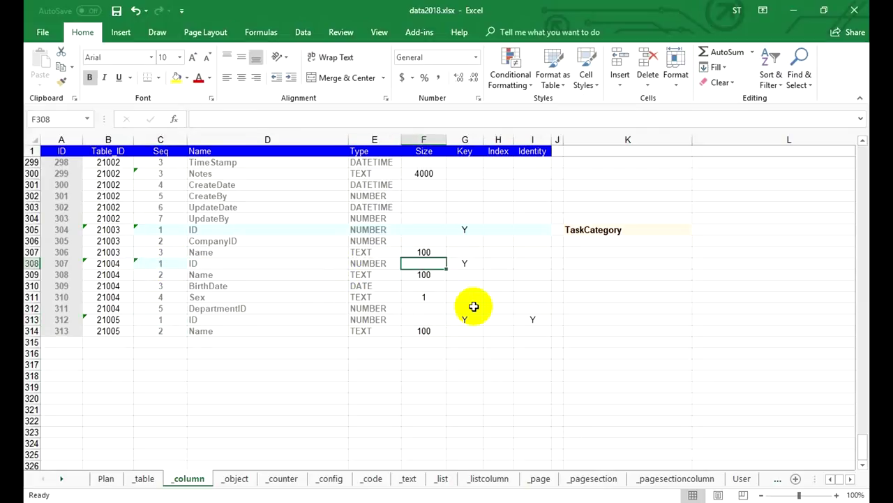
pyautogui.press('Down')
pyautogui.press('Down')
pyautogui.press('Down')
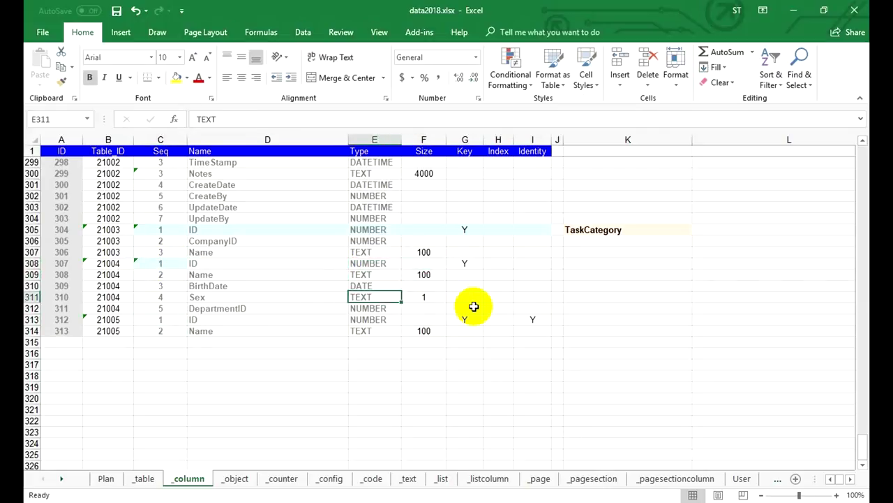
pyautogui.press('Down')
pyautogui.press('Down')
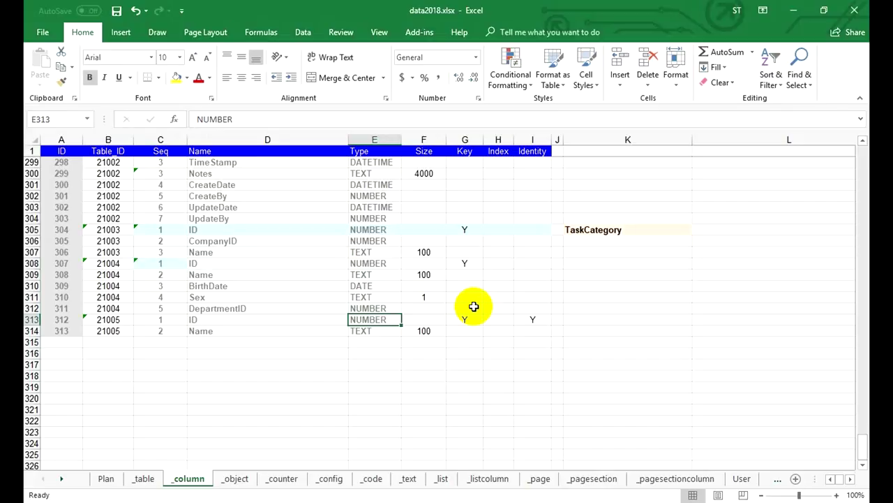
pyautogui.press('Left')
pyautogui.press('Left')
pyautogui.press('Left')
pyautogui.hotkey('shift', 'Down')
pyautogui.hotkey('shift', 'Right')
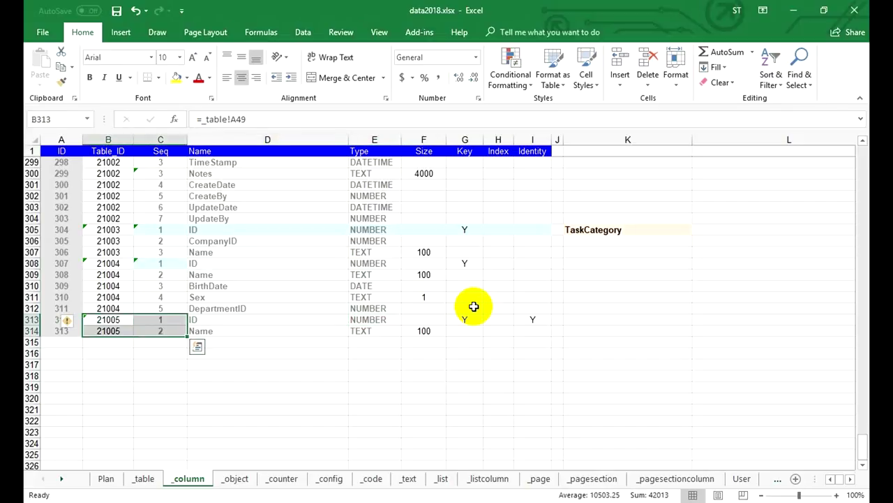
pyautogui.press('Up')
pyautogui.press('Up')
pyautogui.press('Up')
pyautogui.press('Up')
pyautogui.press('Up')
pyautogui.hotkey('shift', 'Down')
pyautogui.hotkey('shift', 'Down')
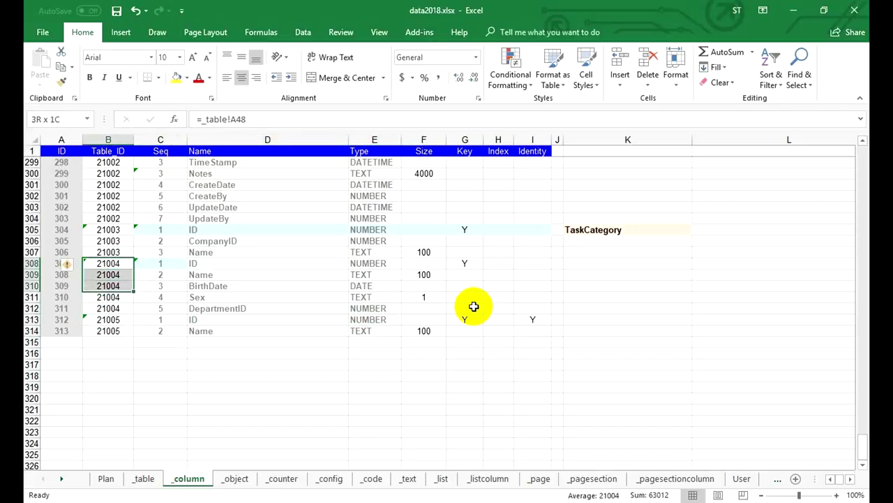
pyautogui.hotkey('shift', 'Down')
pyautogui.hotkey('shift', 'Right')
pyautogui.hotkey('shift', 'Down')
pyautogui.press('Right')
pyautogui.press('Right')
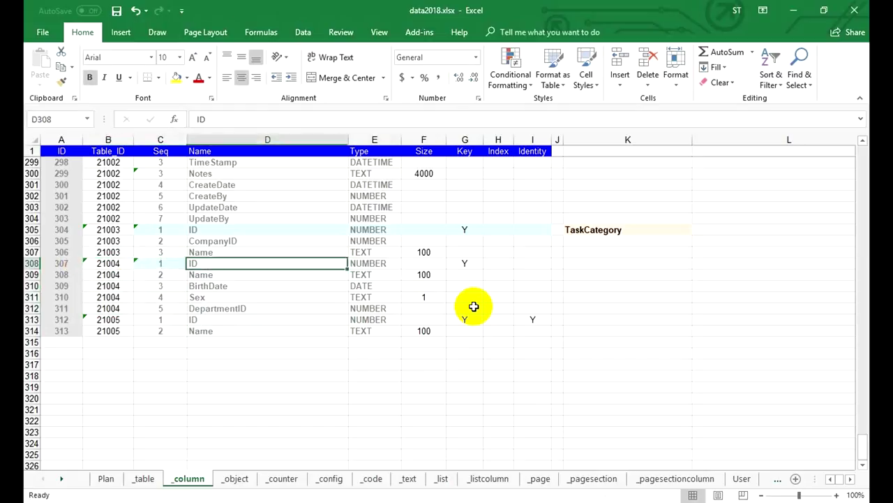
pyautogui.press('Right')
pyautogui.press('Right')
pyautogui.press('Right')
# Step: Save data2018.xlsx and check the Employeee and Department labels in column K
pyautogui.press('Left')
pyautogui.press('Left')
pyautogui.press('Left')
pyautogui.hotkey('ctrl', 's')
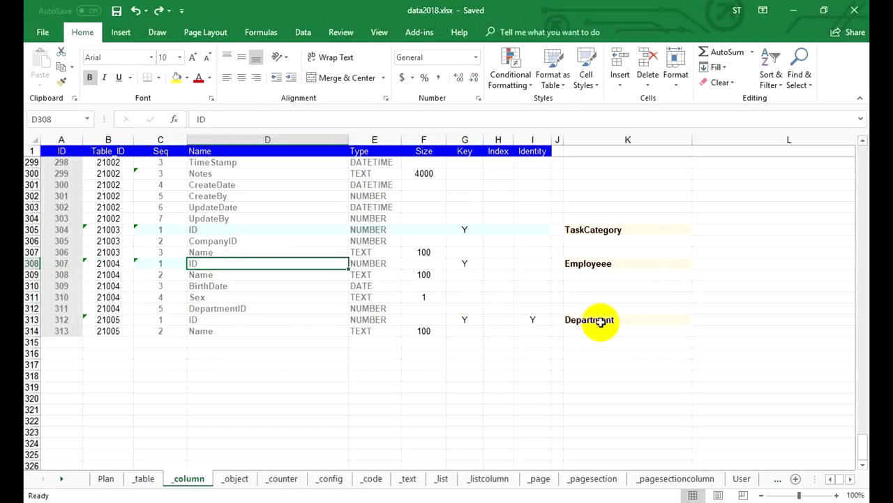
pyautogui.click(590, 277)
pyautogui.click(580, 321)
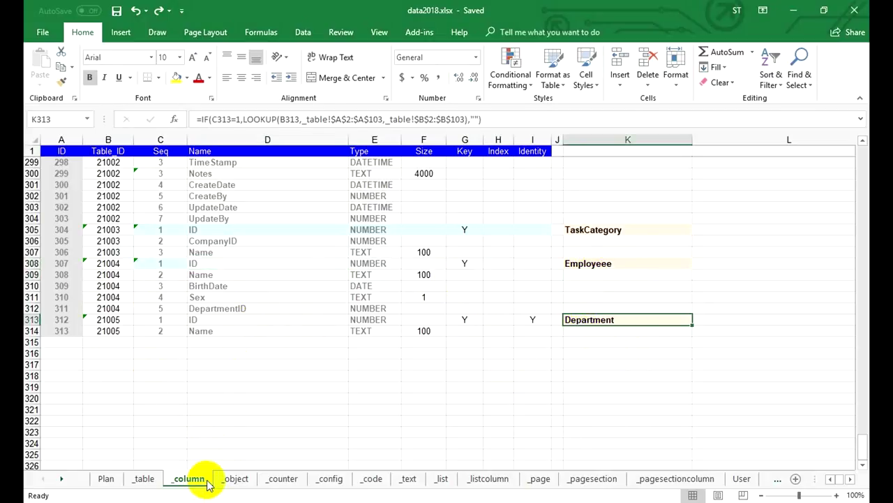
pyautogui.click(199, 331)
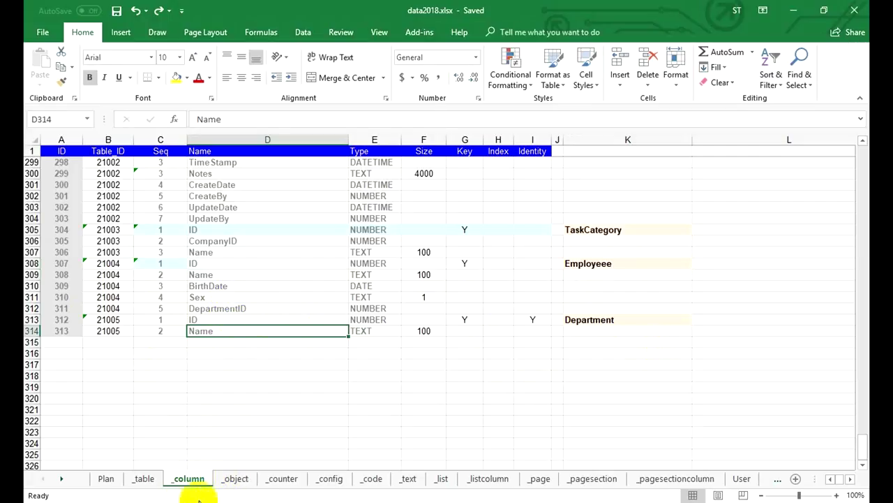
# Step: Insert a new blank worksheet with ID and Name headers in A1:B1
pyautogui.rightClick(190, 479)
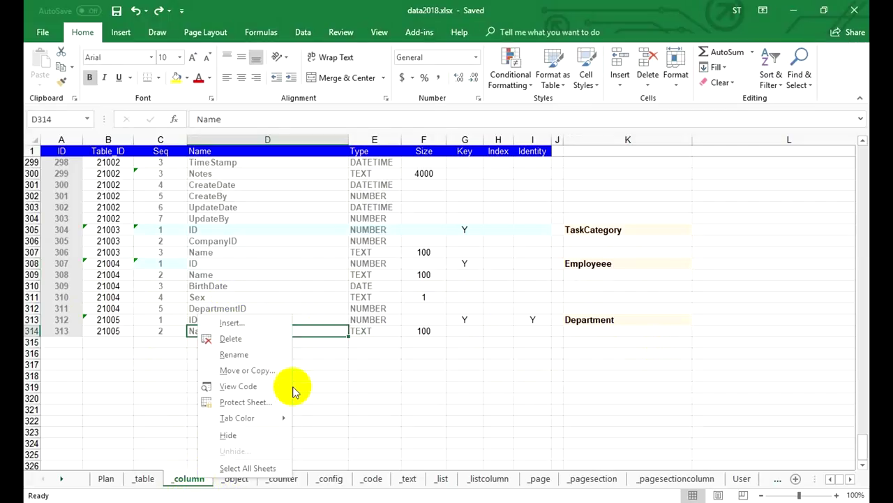
pyautogui.click(238, 323)
pyautogui.click(349, 427)
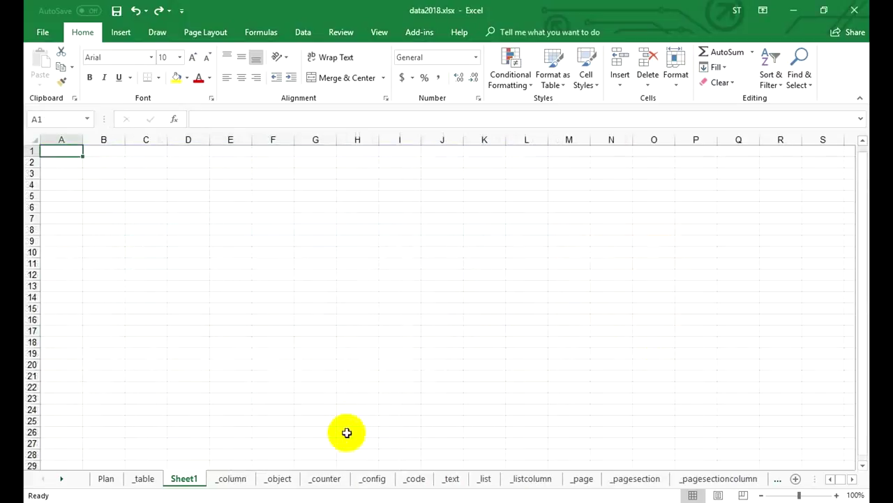
pyautogui.write('ID')
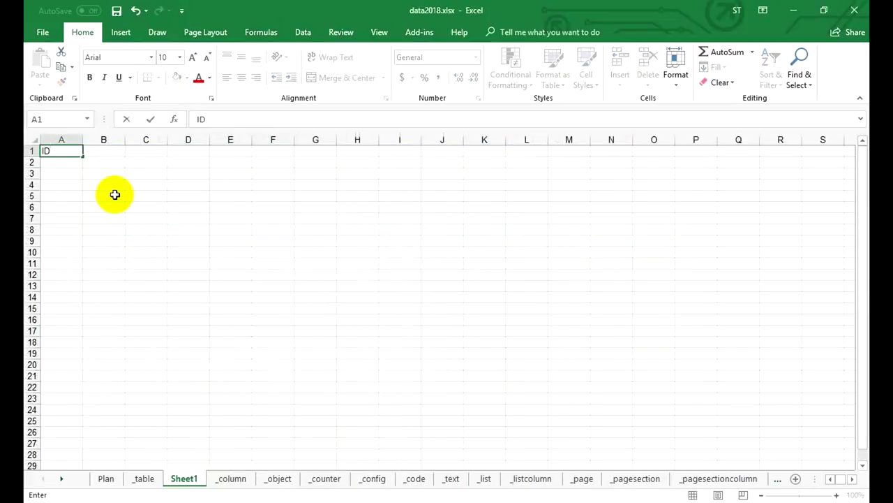
pyautogui.press('Tab')
pyautogui.write('N')
pyautogui.press('Return')
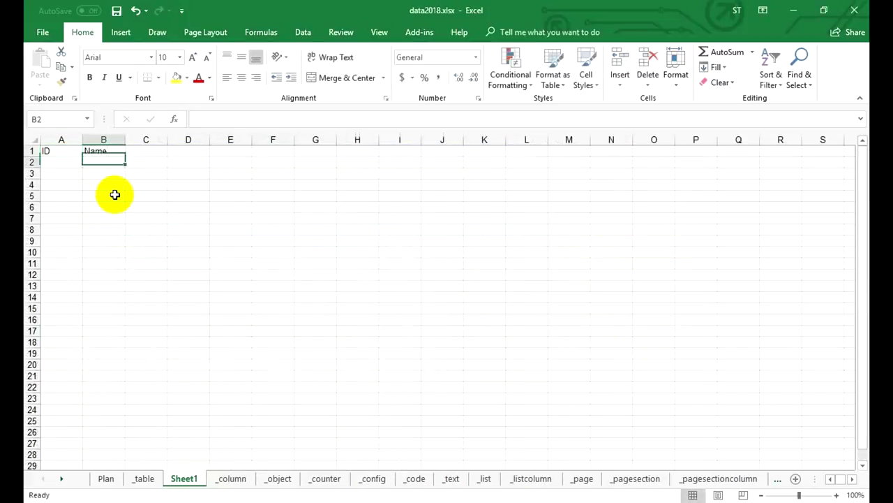
# Step: Add two department rows, แผนกผลิต and แผนกขาย, each with ID 0
pyautogui.press('Left')
pyautogui.write('1')
pyautogui.press('Return')
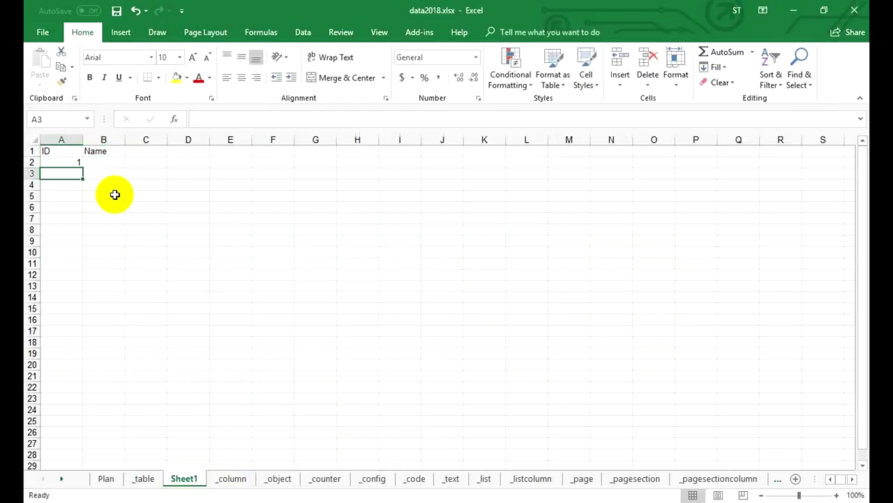
pyautogui.press('Up')
pyautogui.write('0')
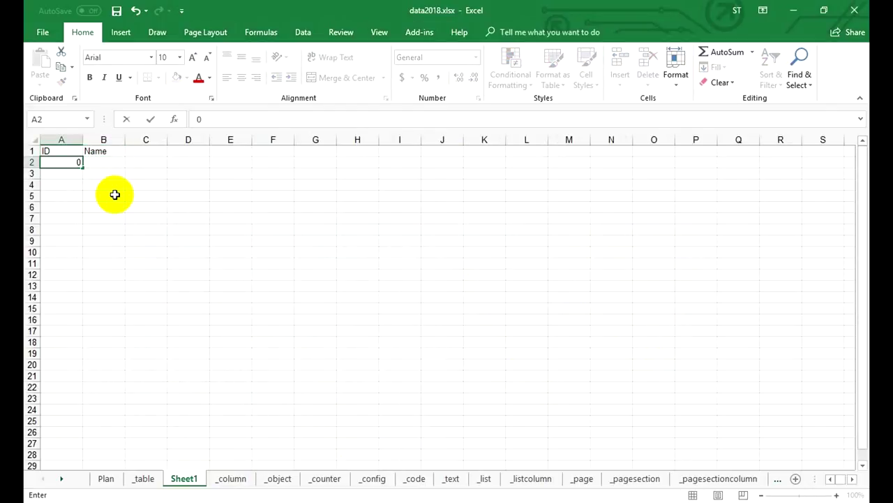
pyautogui.press('Return')
pyautogui.write('0')
pyautogui.press('Up')
pyautogui.press('Right')
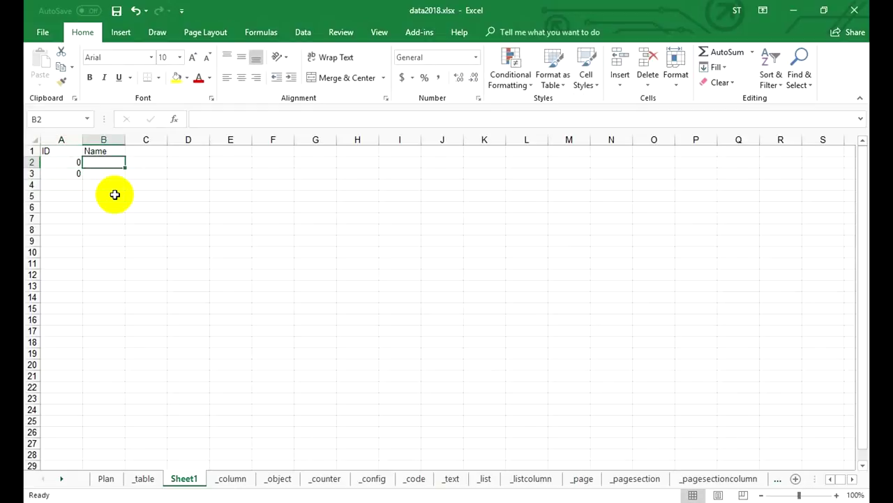
pyautogui.write('แผนกผลิต')
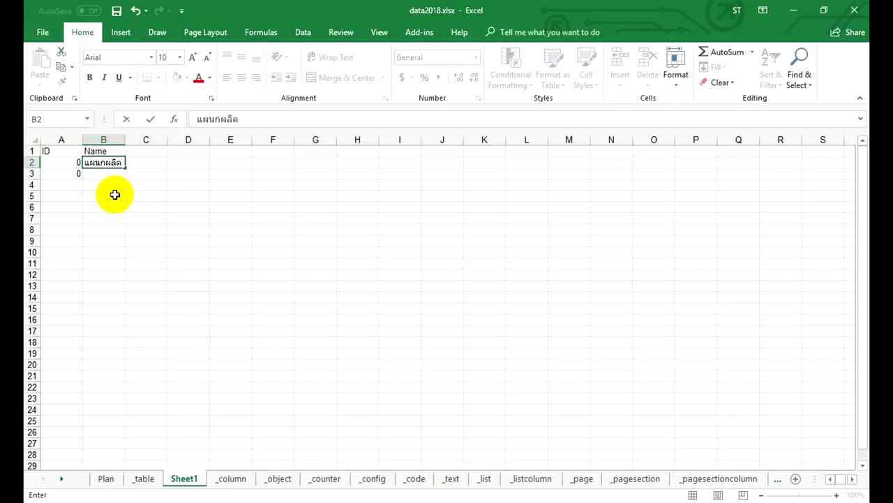
pyautogui.press('Return')
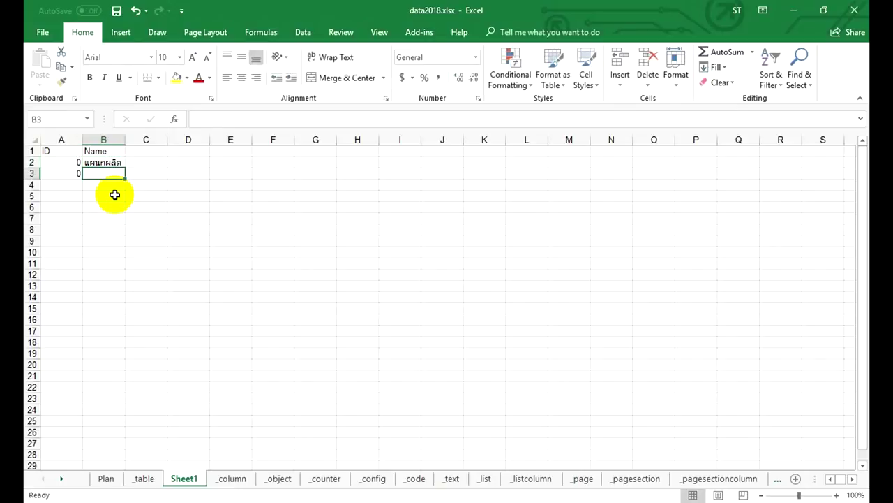
pyautogui.write('แผล')
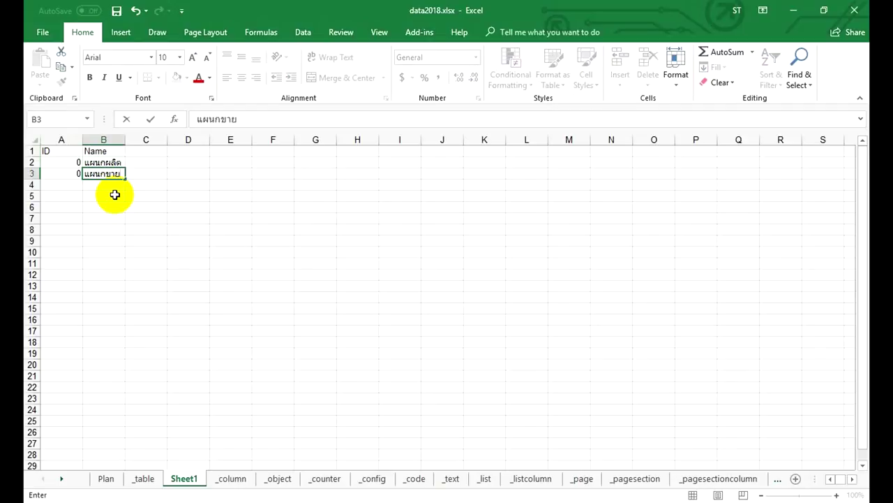
pyautogui.press('Return')
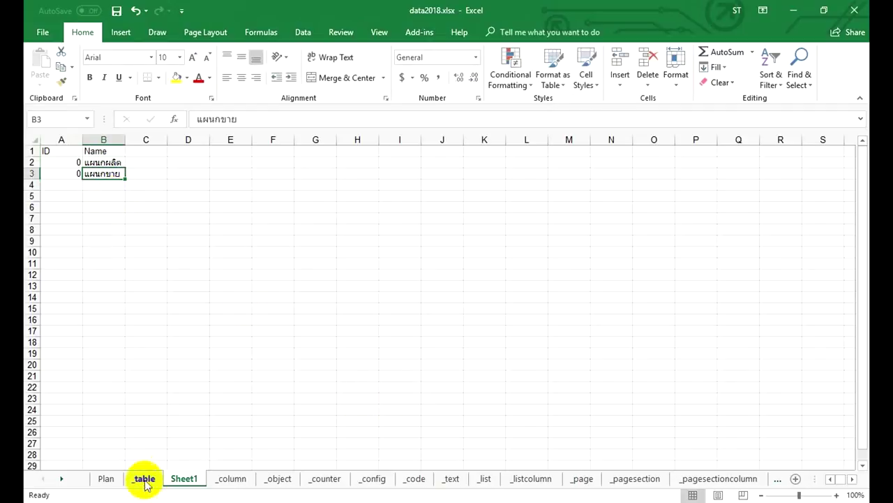
# Step: Rename the new sheet to Department
pyautogui.rightClick(183, 479)
pyautogui.click(230, 355)
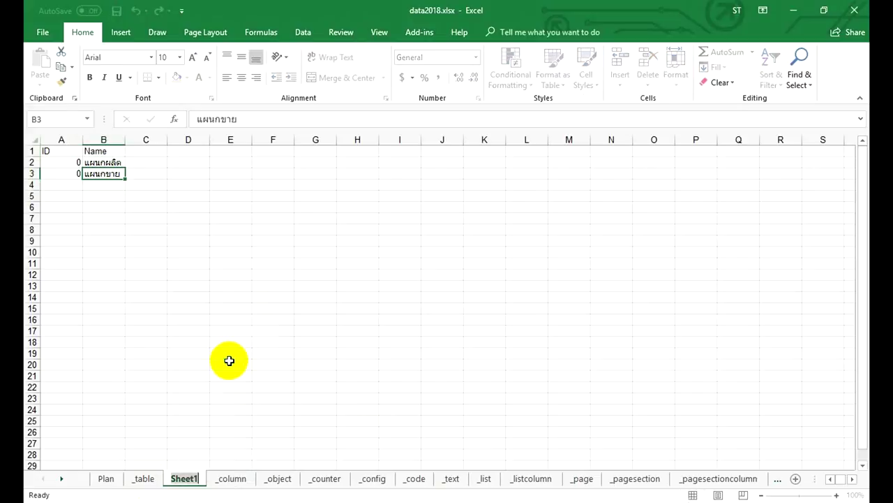
pyautogui.write('ฏา')
pyautogui.press('BackSpace')
pyautogui.press('BackSpace')
pyautogui.write('De')
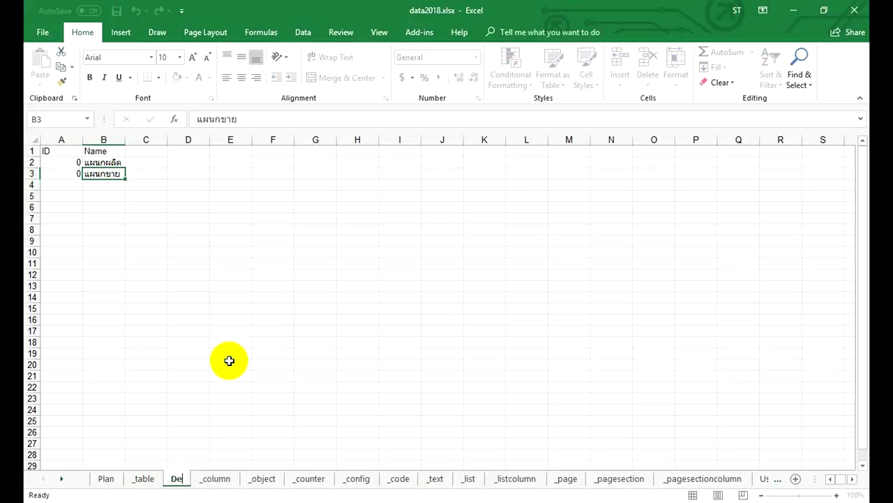
pyautogui.write('partment')
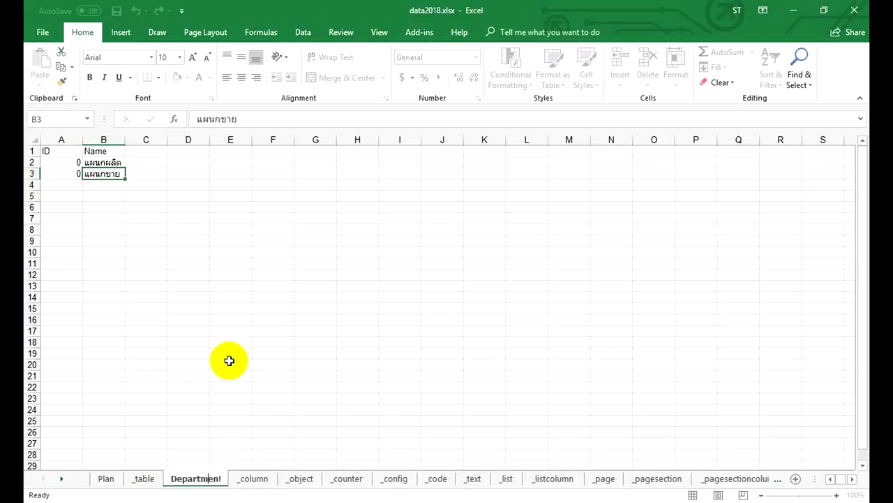
pyautogui.click(145, 480)
# Step: Move the Department sheet tab so it sits after the _column sheet
pyautogui.click(189, 480)
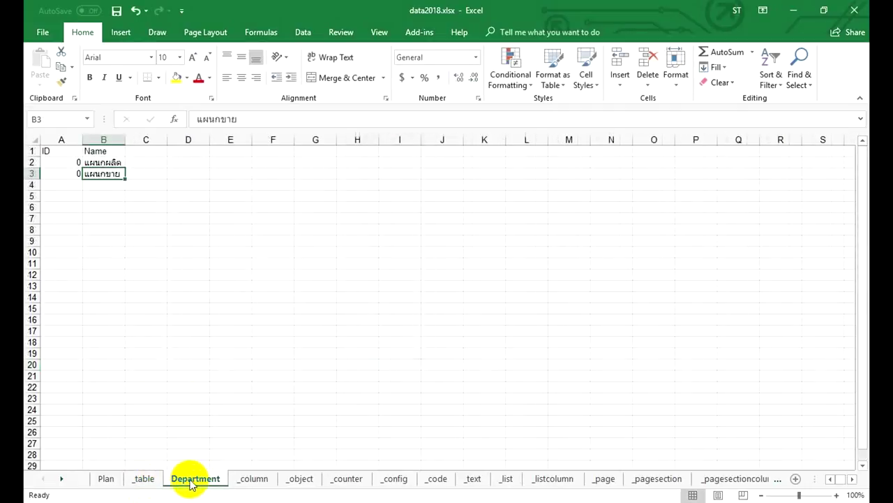
pyautogui.click(147, 480)
pyautogui.moveTo(190, 480); pyautogui.dragTo(279, 483)
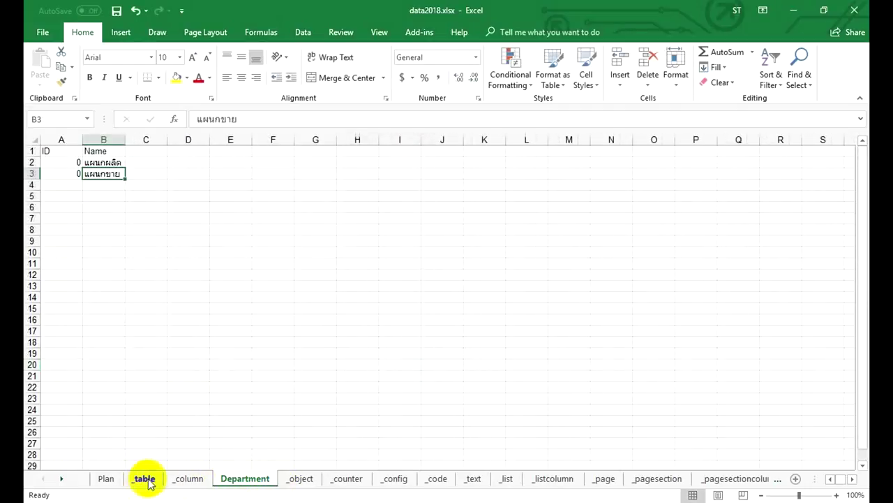
pyautogui.click(148, 480)
pyautogui.click(187, 480)
pyautogui.click(245, 479)
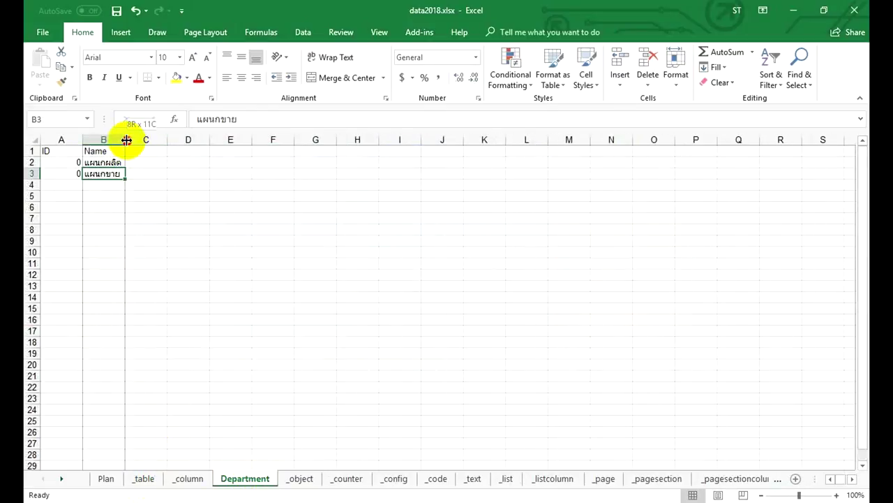
# Step: Widen column B, check Department's ID and Name rows on _column, then close Excel
pyautogui.moveTo(125, 139); pyautogui.dragTo(170, 140)
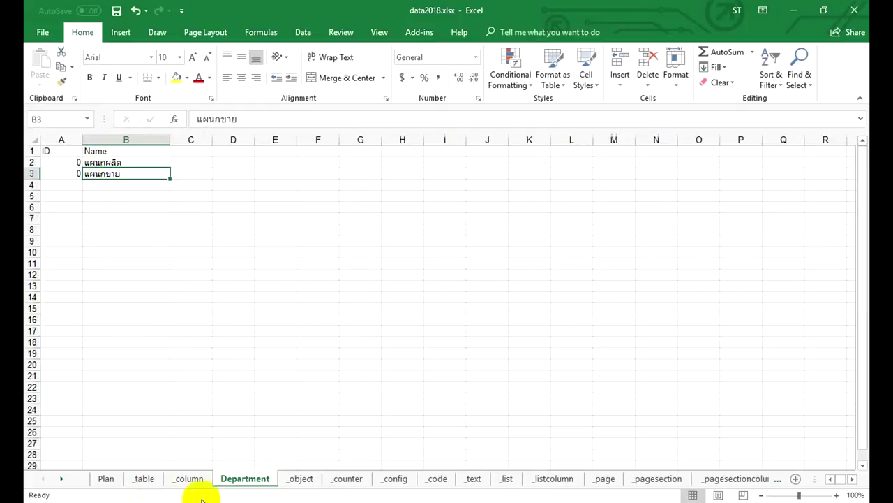
pyautogui.click(188, 479)
pyautogui.click(201, 317)
pyautogui.click(213, 330)
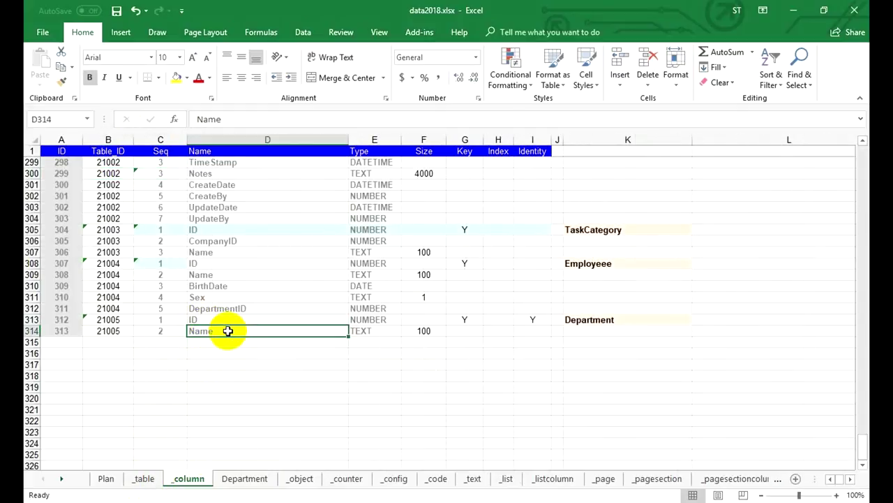
pyautogui.hotkey('ctrl', 'Home')
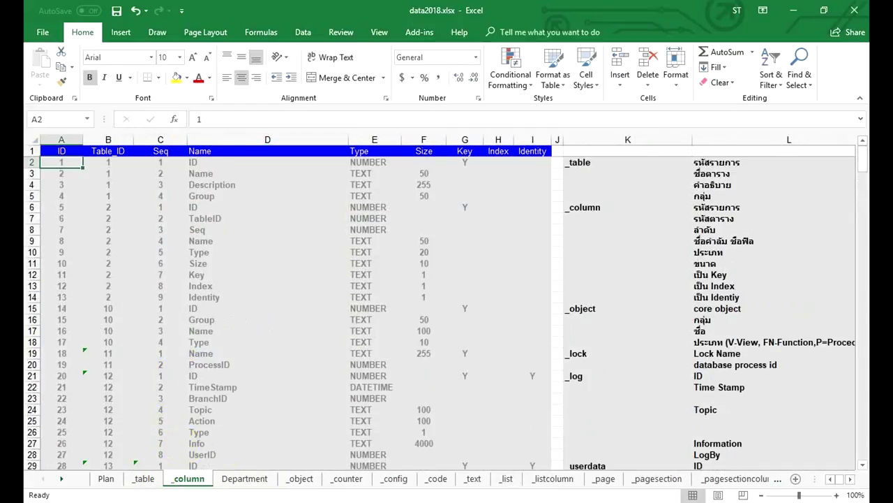
pyautogui.click(245, 479)
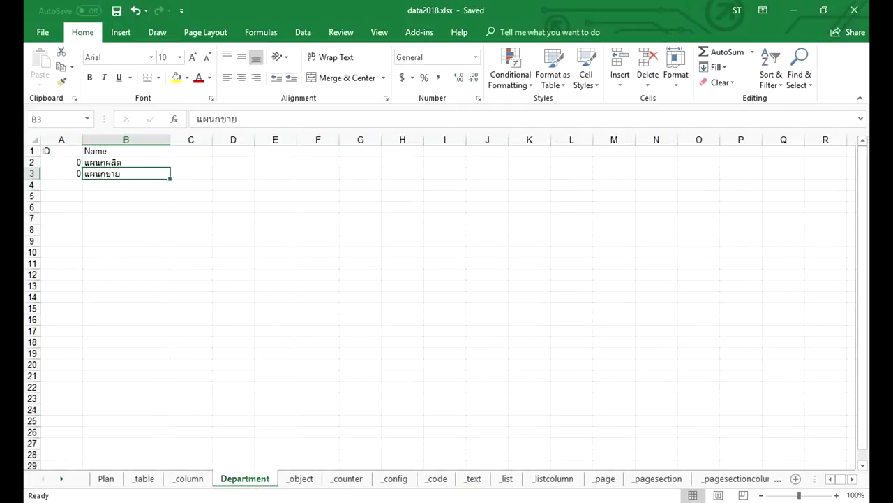
pyautogui.click(857, 11)
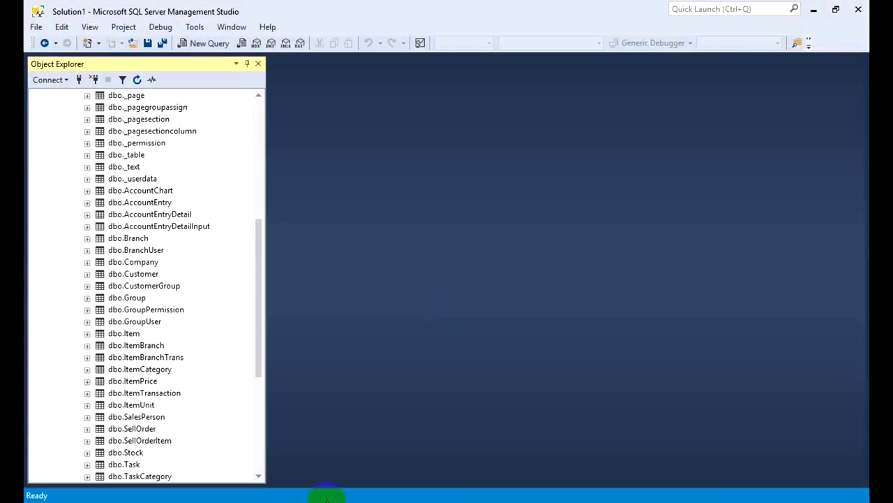
# Step: Launch TotalDataManagement.exe from the Run prompt and resize and reposition its window
pyautogui.press('super+r')
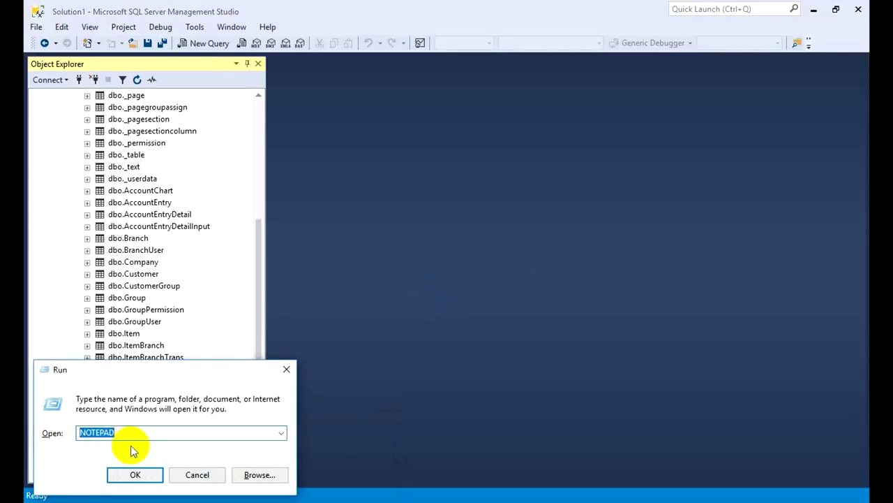
pyautogui.press('Down')
pyautogui.press('Down')
pyautogui.press('Down')
pyautogui.press('Down')
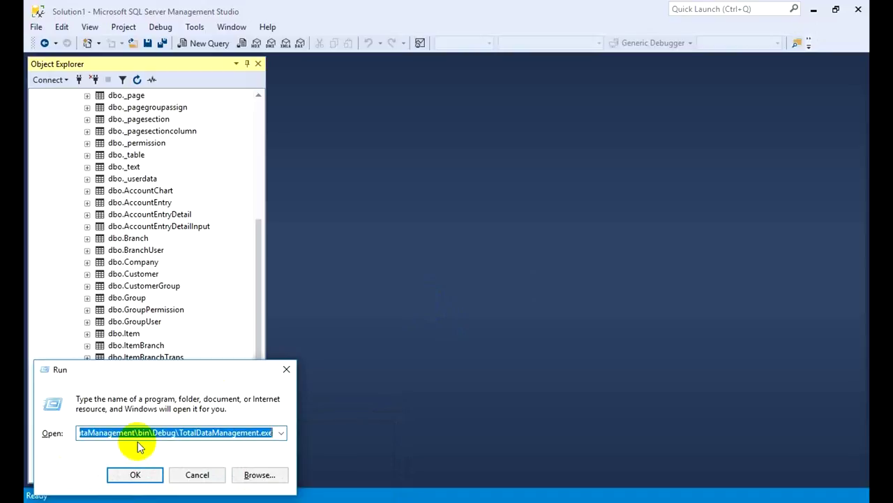
pyautogui.press('Return')
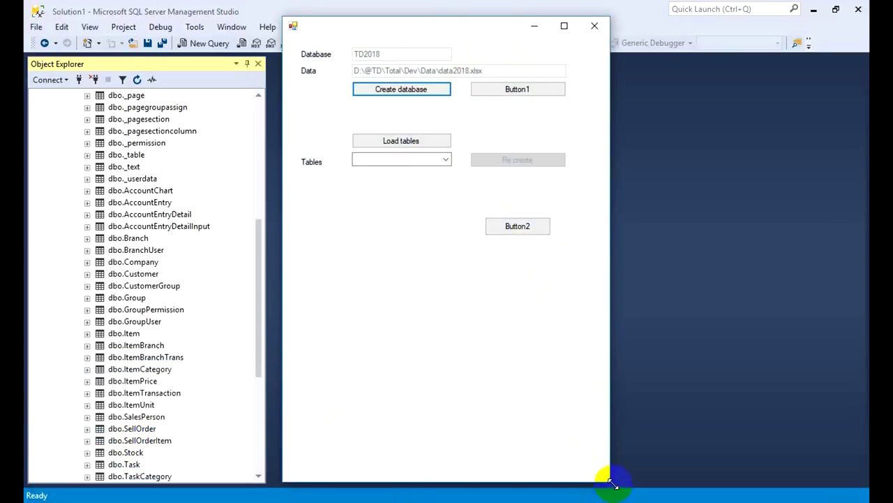
pyautogui.moveTo(611, 481); pyautogui.dragTo(612, 354)
pyautogui.moveTo(454, 36); pyautogui.dragTo(495, 110)
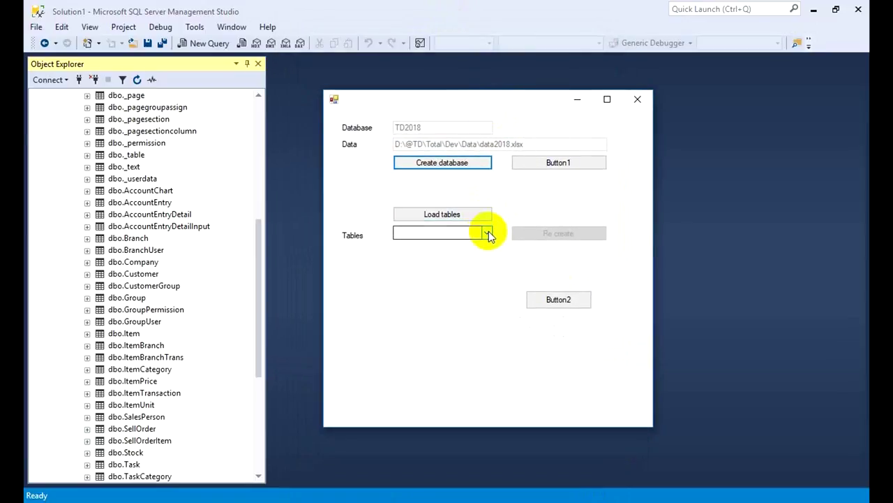
# Step: Load the tables from the data workbook and browse the loaded tables list
pyautogui.click(480, 215)
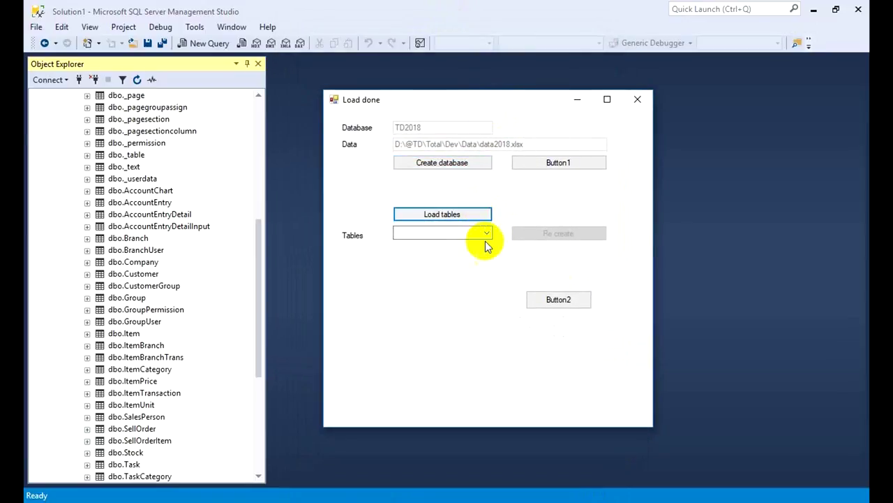
pyautogui.click(486, 233)
pyautogui.moveTo(488, 303); pyautogui.dragTo(478, 435)
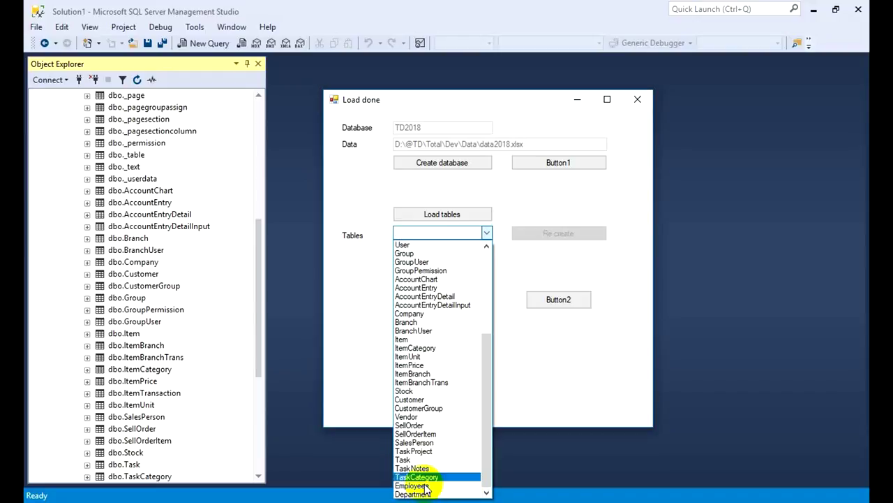
pyautogui.scroll(-2, 193, 265)
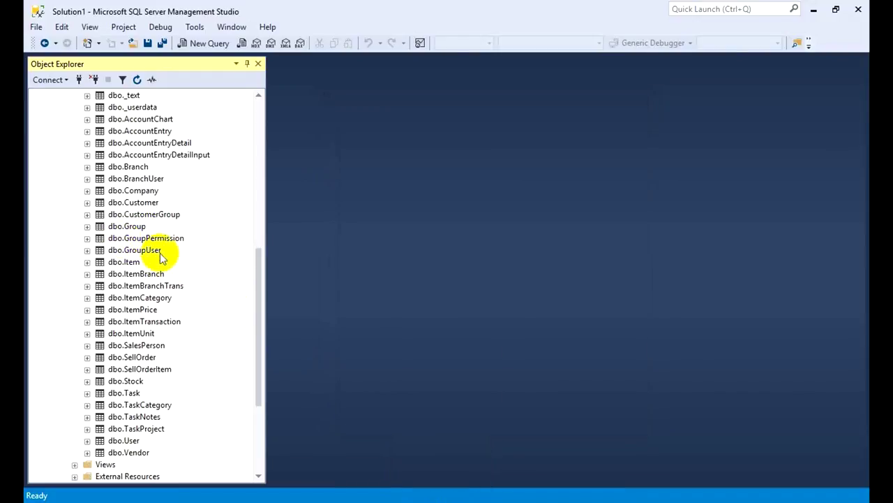
pyautogui.scroll(-1, 209, 380)
pyautogui.scroll(1, 124, 208)
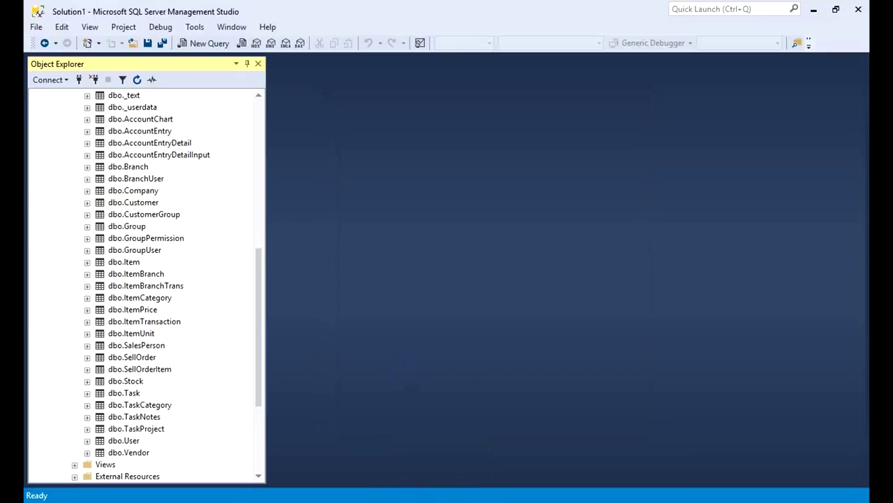
# Step: Recreate the Employeee and Department tables, then close the loader window
pyautogui.click(489, 234)
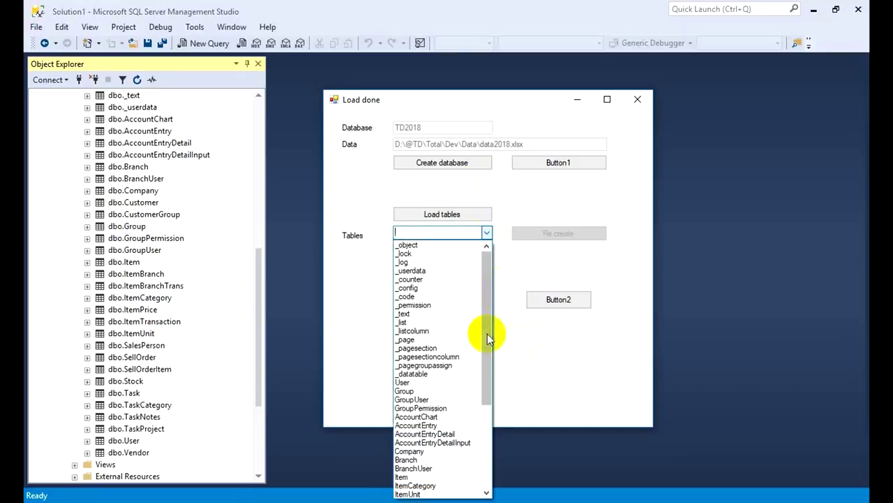
pyautogui.scroll(-1, 487, 419)
pyautogui.scroll(-4, 446, 474)
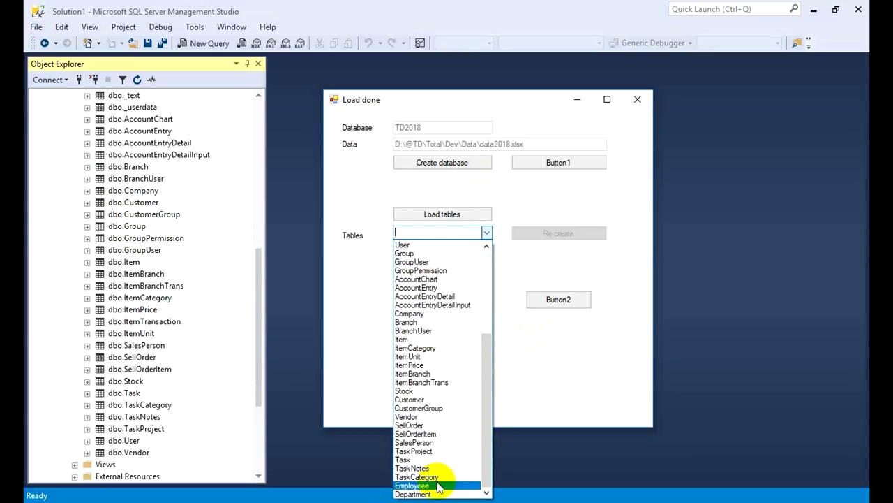
pyautogui.click(443, 485)
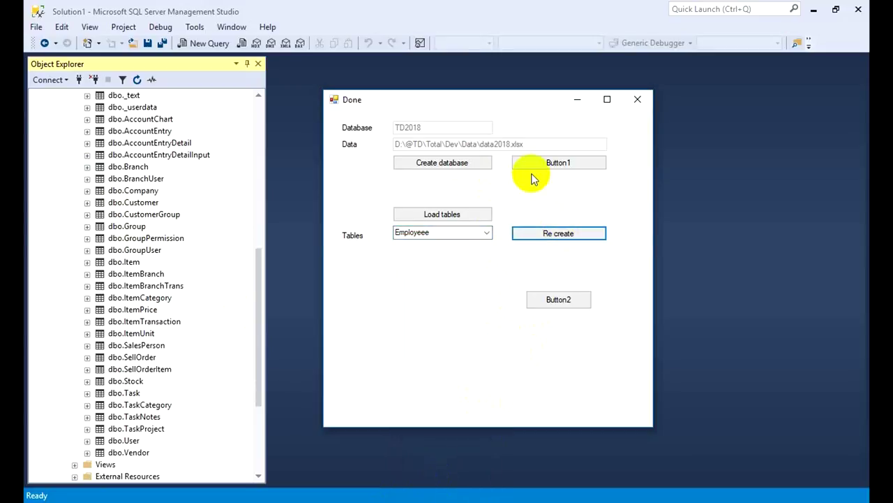
pyautogui.moveTo(514, 103); pyautogui.dragTo(534, 75)
pyautogui.click(512, 208)
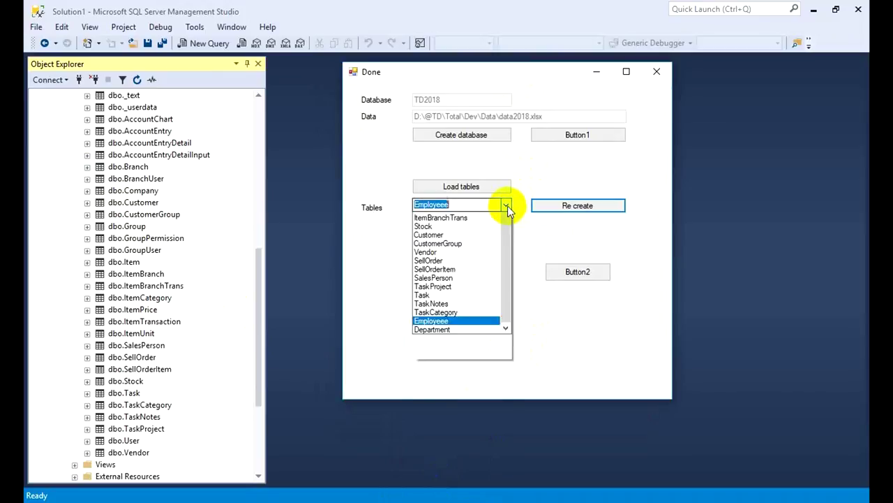
pyautogui.click(456, 466)
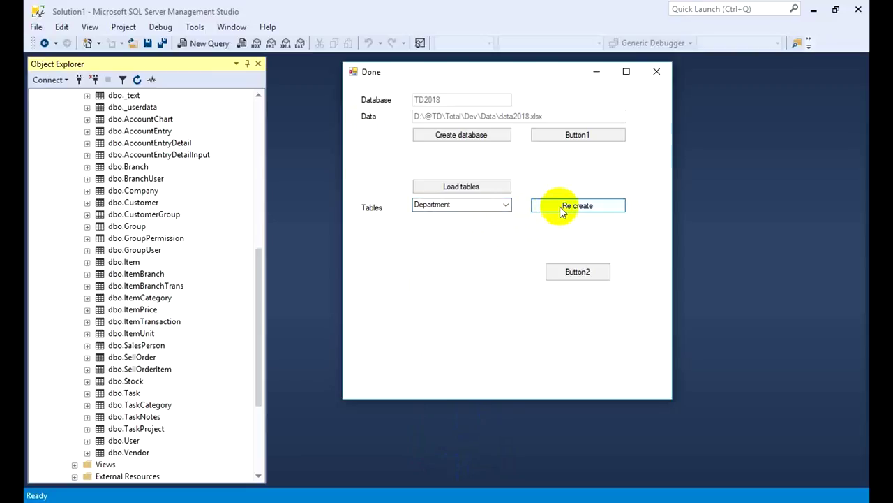
pyautogui.click(657, 73)
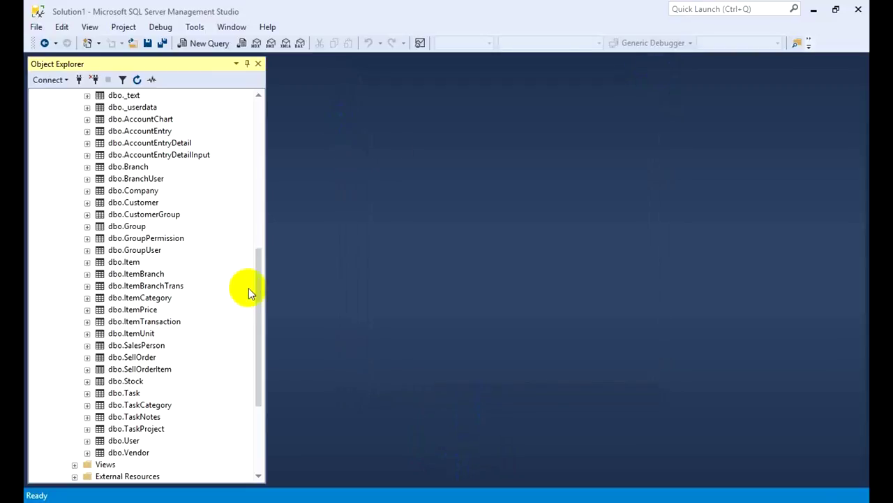
# Step: Refresh the TD2018 Tables list
pyautogui.moveTo(258, 297); pyautogui.dragTo(261, 174)
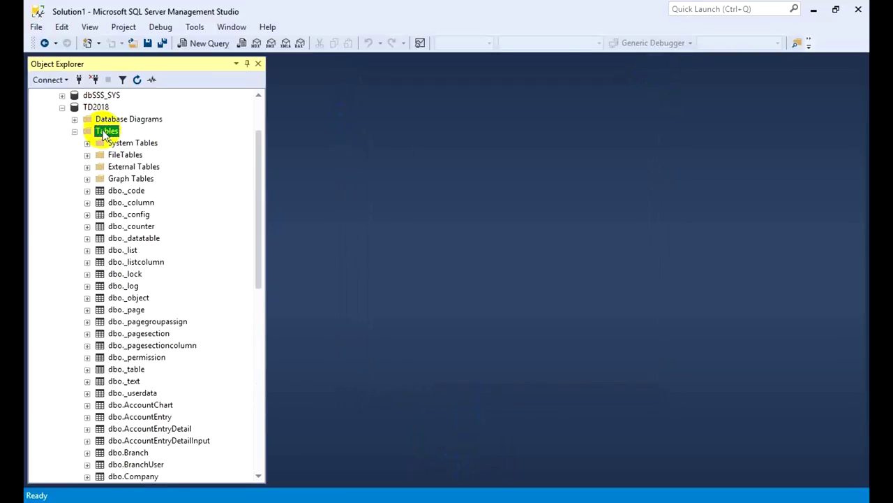
pyautogui.rightClick(109, 132)
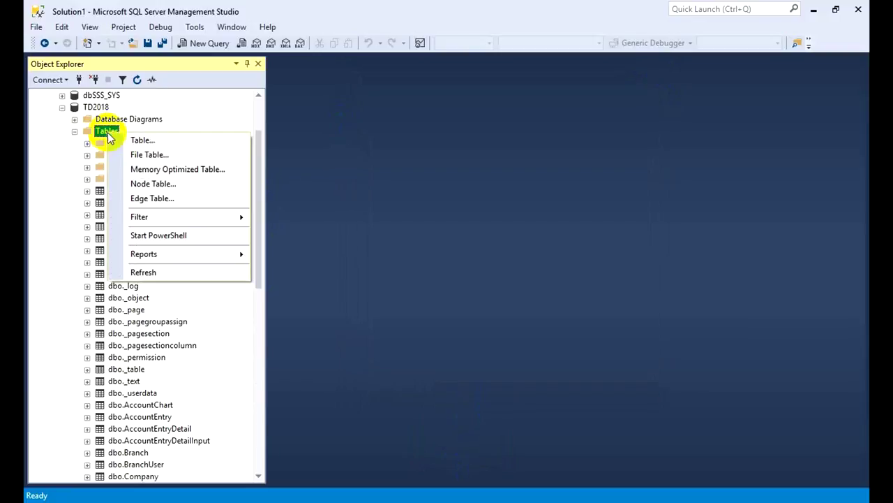
pyautogui.click(160, 272)
pyautogui.scroll(-3, 140, 259)
pyautogui.scroll(-3, 140, 260)
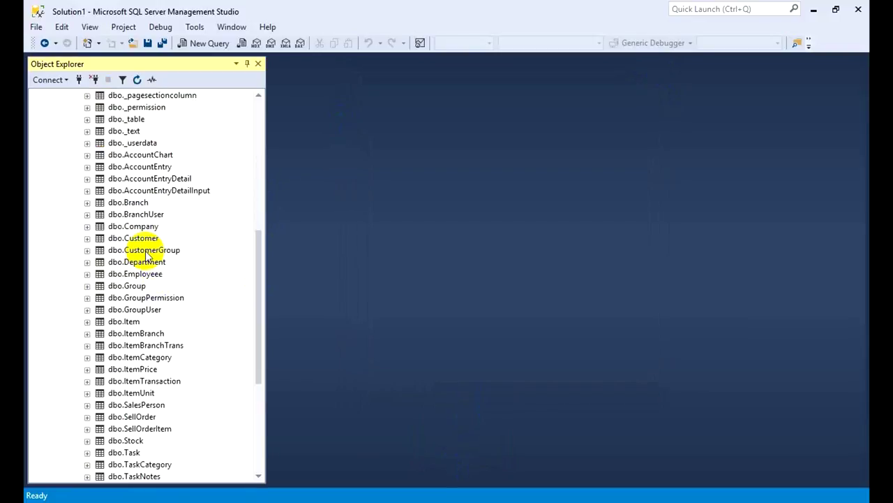
# Step: Select the top 1000 rows of dbo.Department and widen the Name results column
pyautogui.rightClick(145, 266)
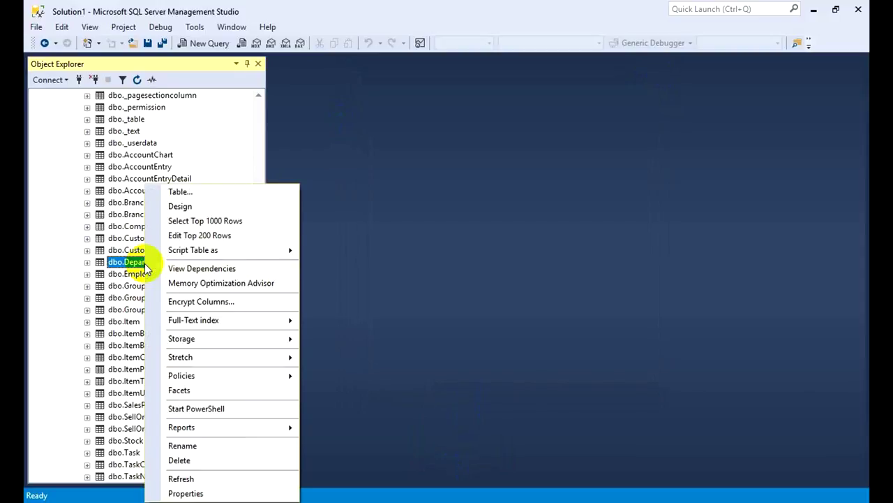
pyautogui.click(87, 262)
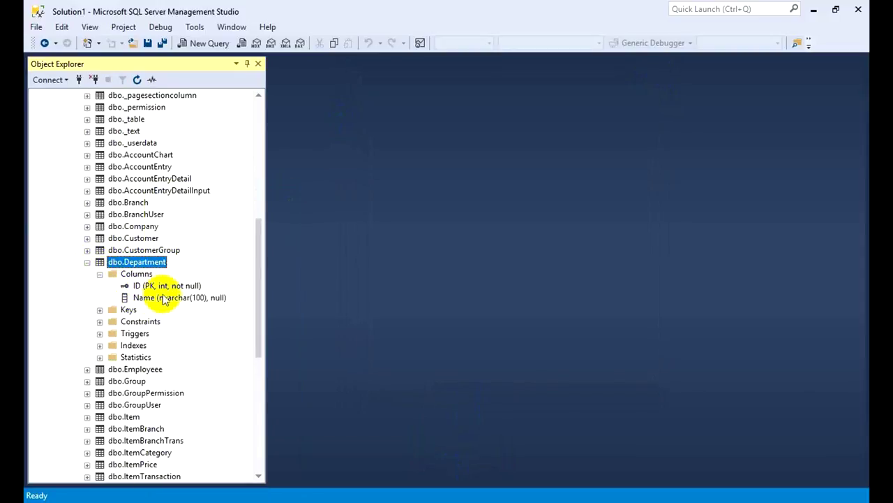
pyautogui.click(99, 273)
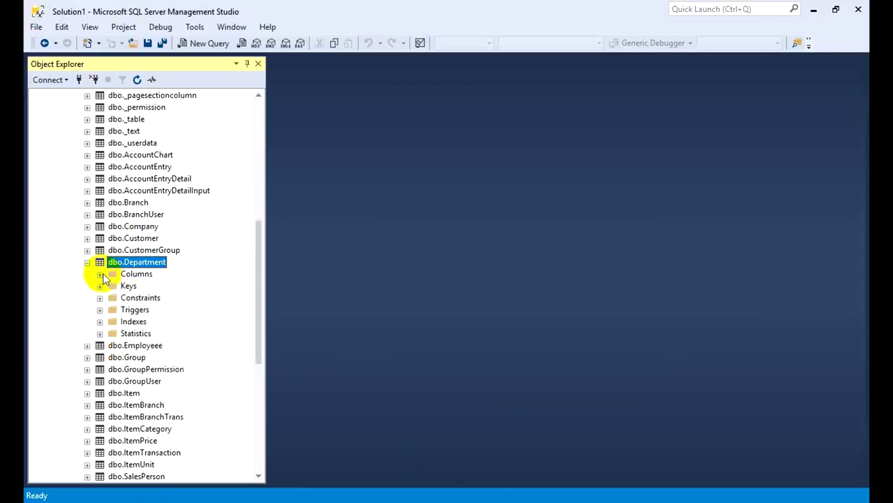
pyautogui.rightClick(133, 264)
pyautogui.click(195, 220)
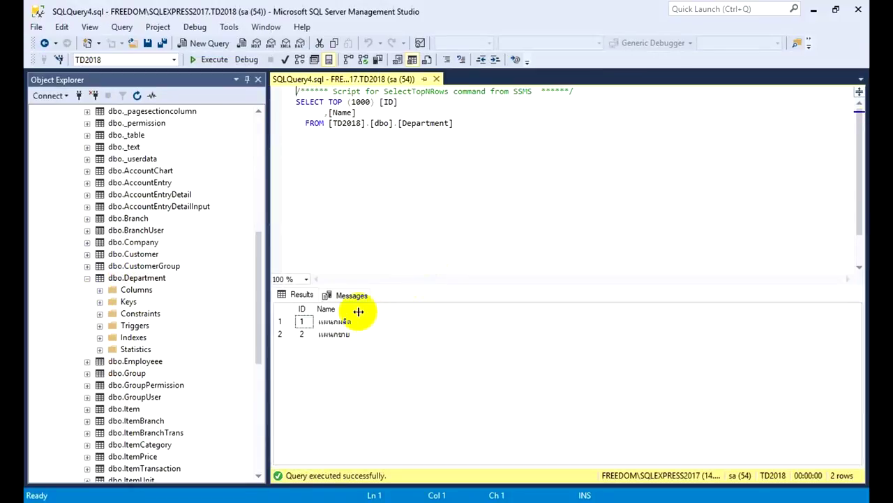
pyautogui.click(358, 311)
pyautogui.moveTo(320, 310); pyautogui.dragTo(338, 310)
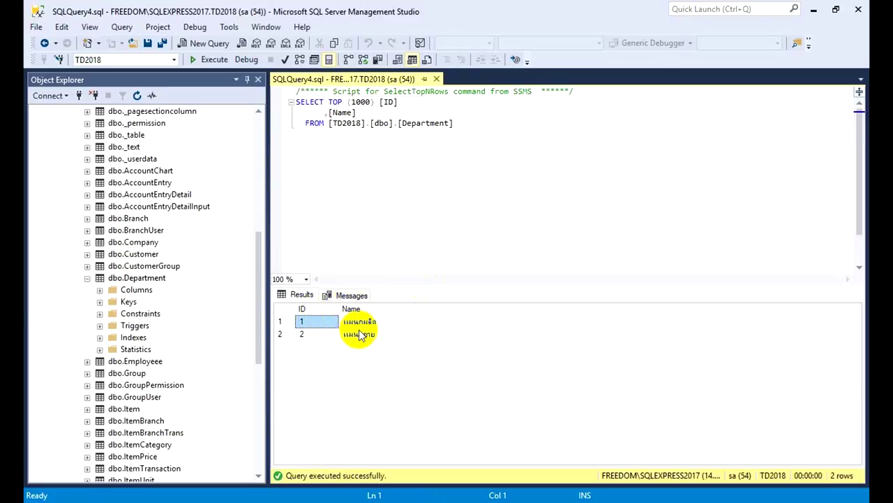
# Step: Select the top 1000 rows of dbo.Employeee
pyautogui.click(88, 277)
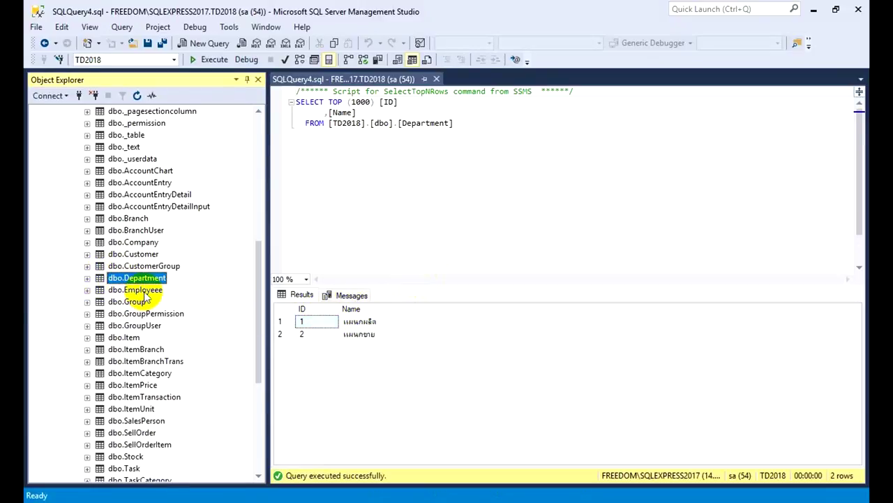
pyautogui.rightClick(143, 290)
pyautogui.click(209, 223)
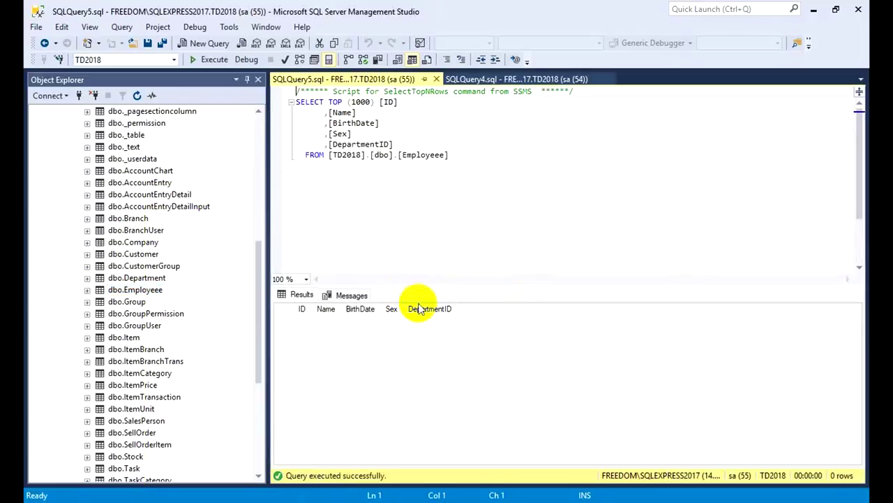
# Step: Switch to Visual Studio and open eColumn.vb from the TotalLibrary project
pyautogui.click(814, 9)
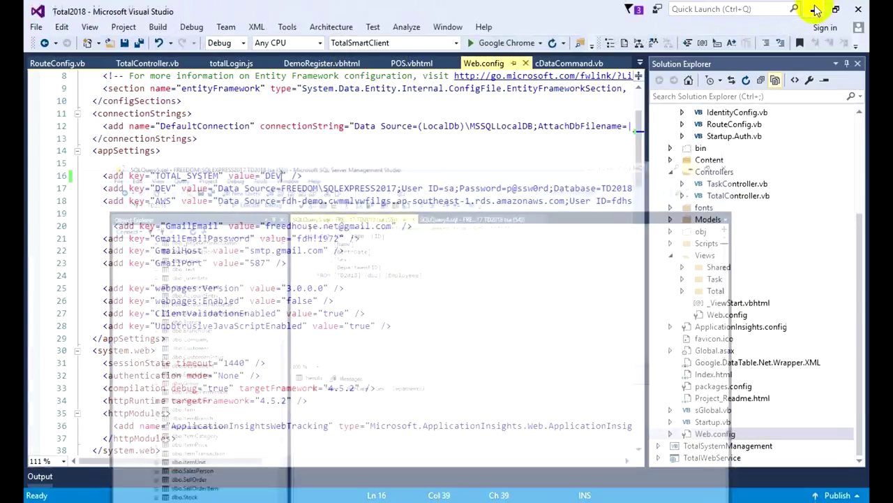
pyautogui.click(471, 335)
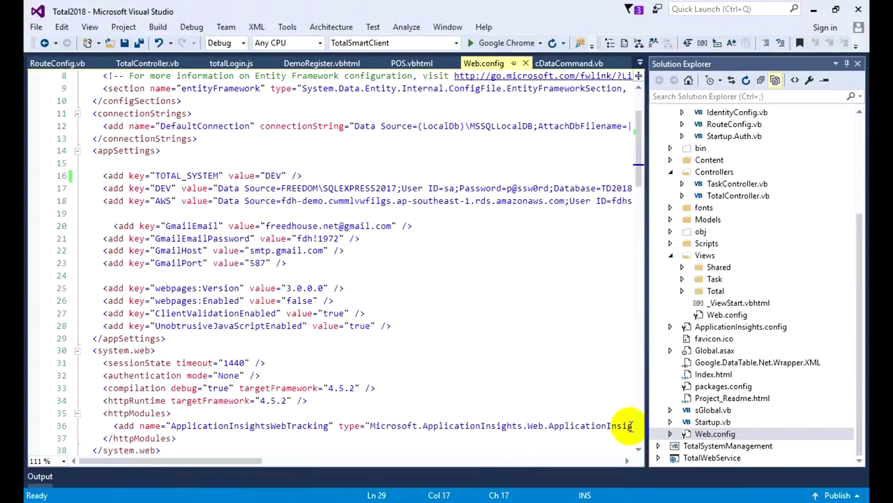
pyautogui.scroll(4, 768, 210)
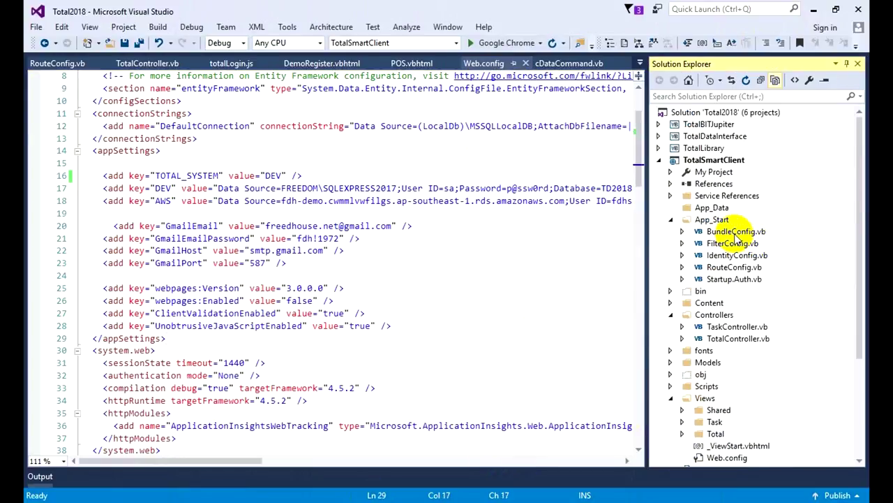
pyautogui.scroll(-4, 712, 217)
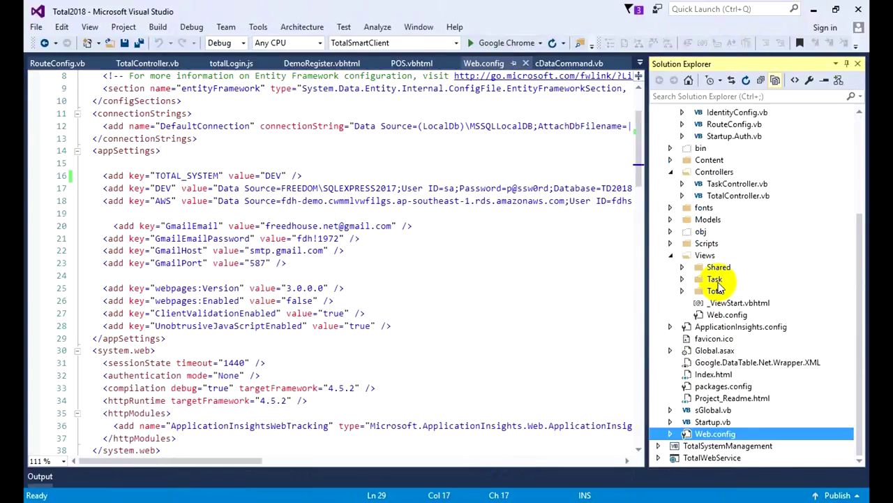
pyautogui.scroll(4, 712, 224)
pyautogui.click(670, 219)
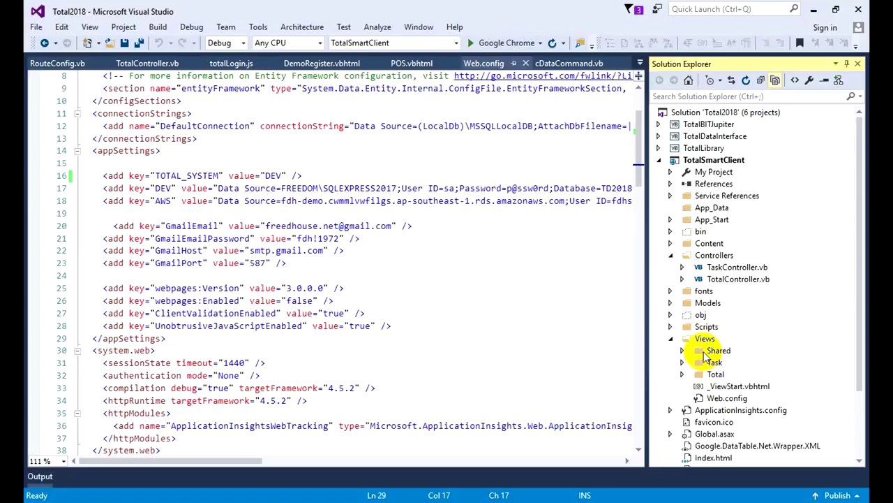
pyautogui.click(659, 149)
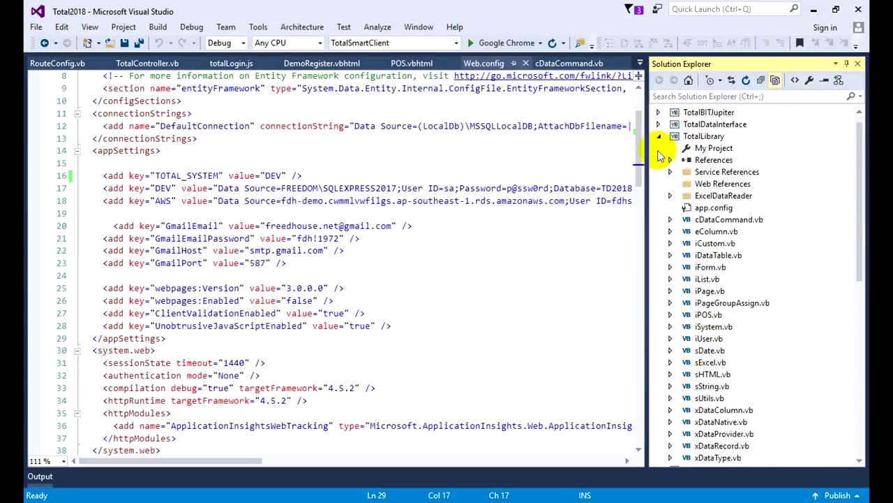
pyautogui.doubleClick(721, 235)
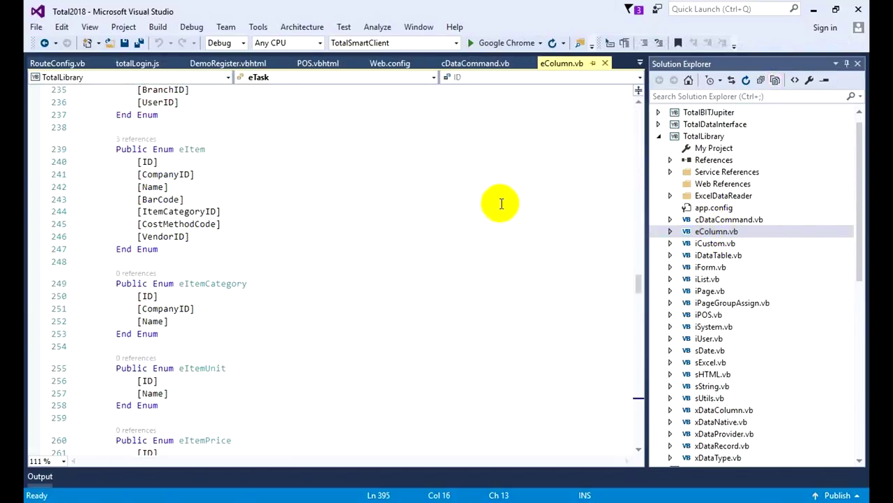
# Step: Jump to the end of eColumn.vb and highlight the eEmployeee and eDepartment enums
pyautogui.hotkey('ctrl', 'End')
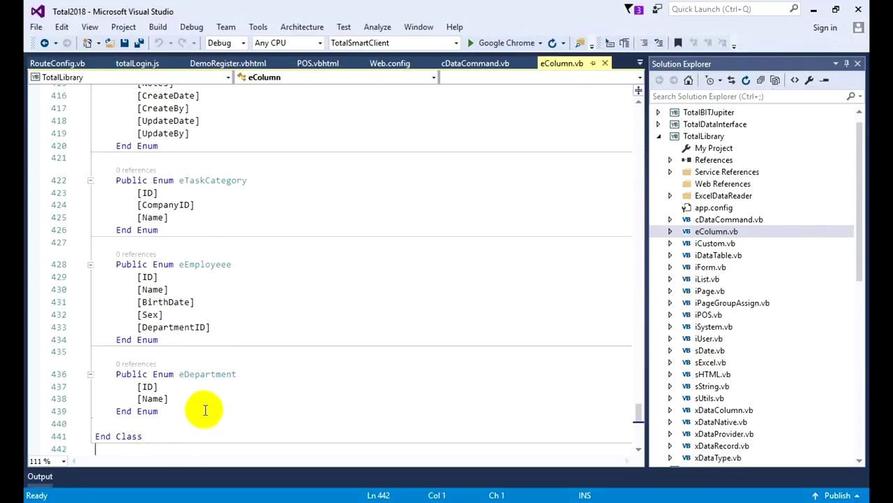
pyautogui.moveTo(205, 410); pyautogui.dragTo(30, 264)
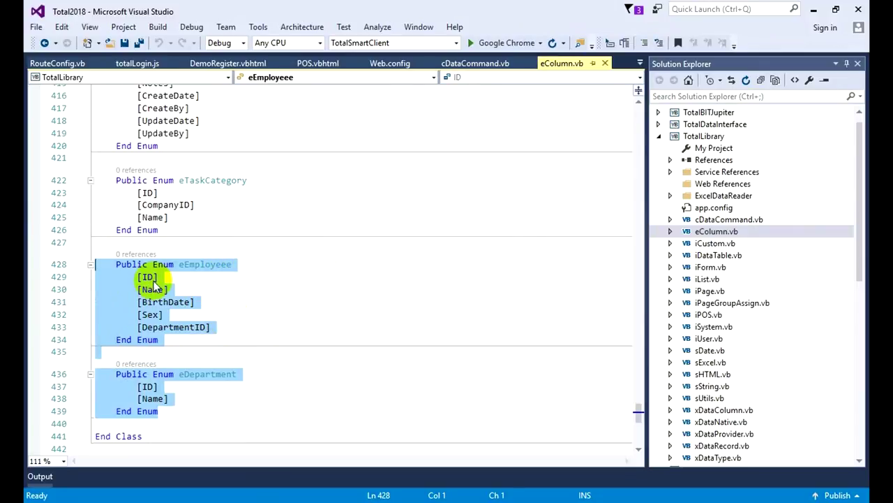
pyautogui.click(237, 266)
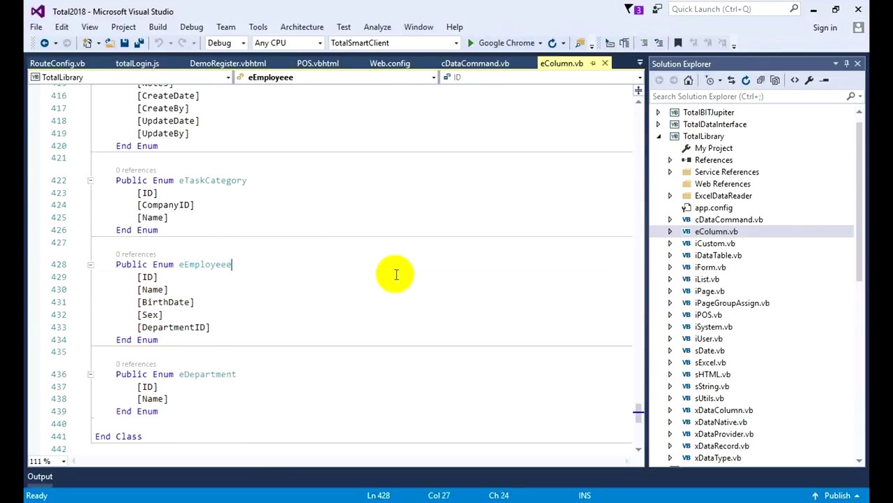
pyautogui.moveTo(167, 412)
pyautogui.mouseDown()
pyautogui.moveTo(197, 342)
pyautogui.moveTo(32, 261)
pyautogui.mouseUp()
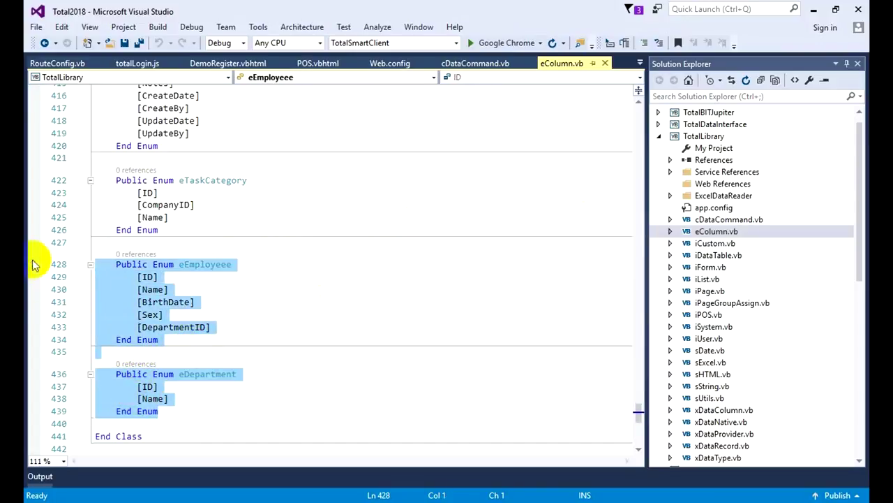
pyautogui.click(296, 269)
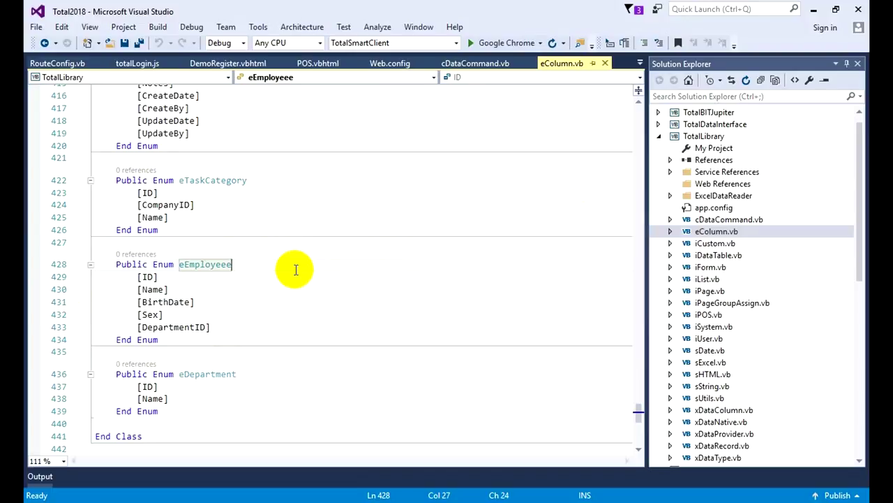
# Step: Build the solution, dismiss the Output pane, and run the web app in Chrome
pyautogui.click(156, 28)
pyautogui.click(160, 43)
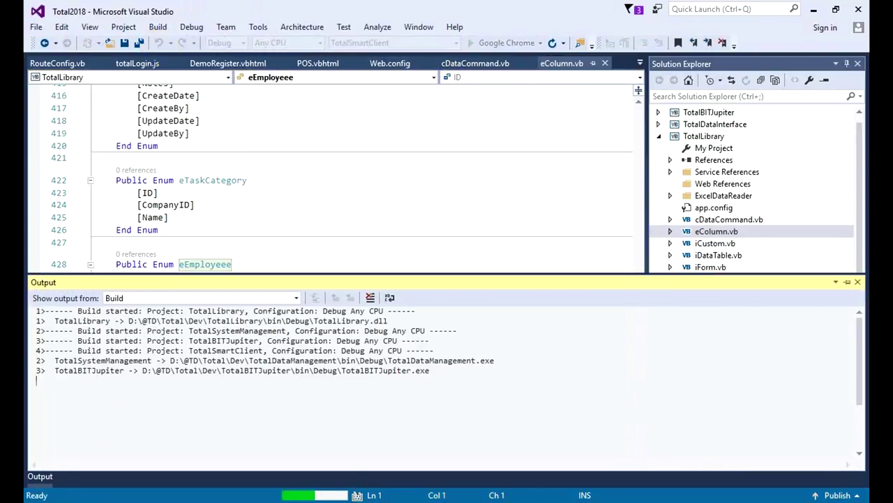
pyautogui.click(858, 282)
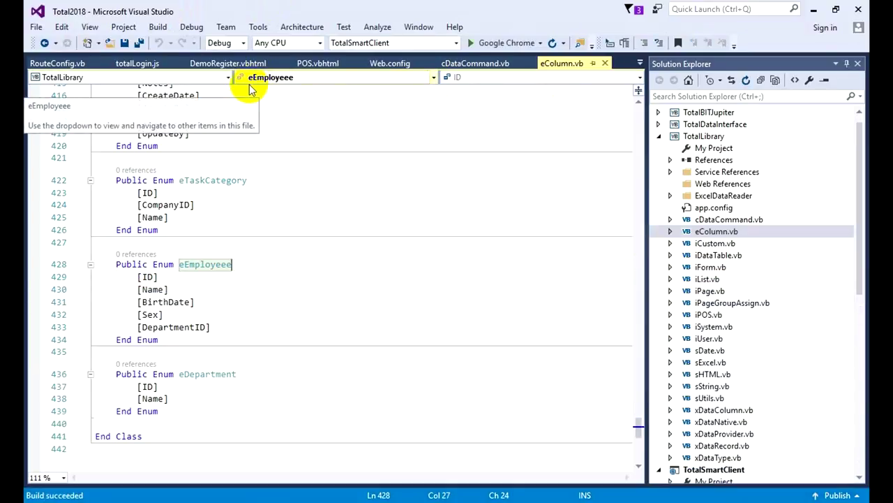
pyautogui.click(477, 40)
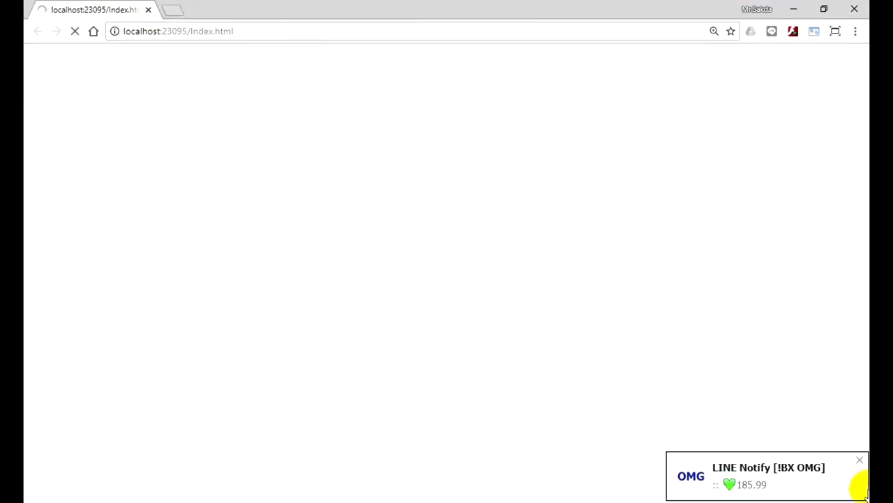
# Step: Dismiss the notification and sign in to the web app as admin with the account password
pyautogui.click(861, 462)
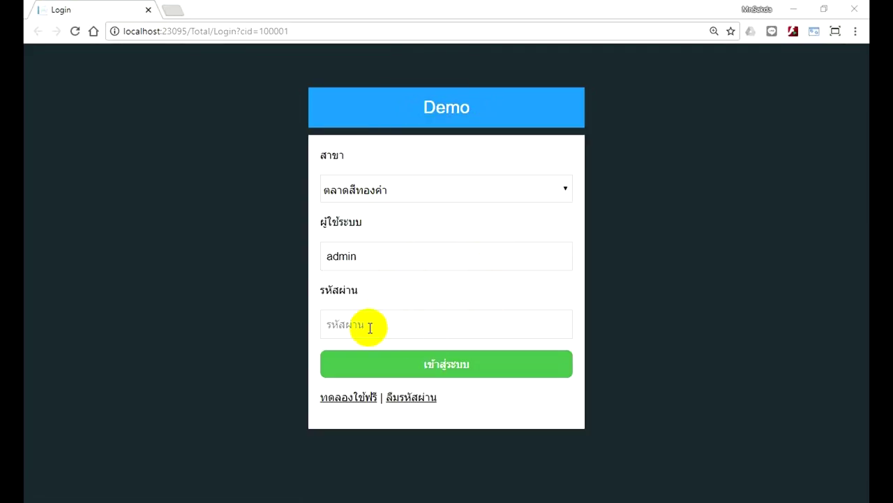
pyautogui.click(369, 324)
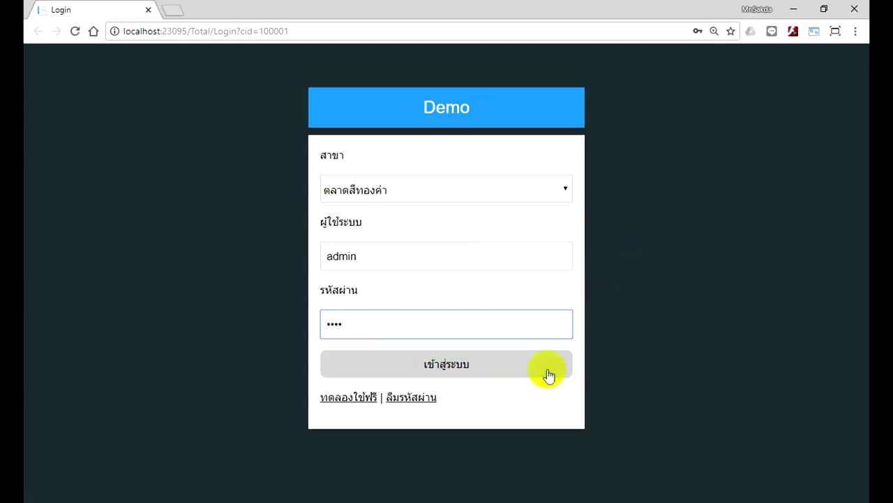
pyautogui.click(458, 368)
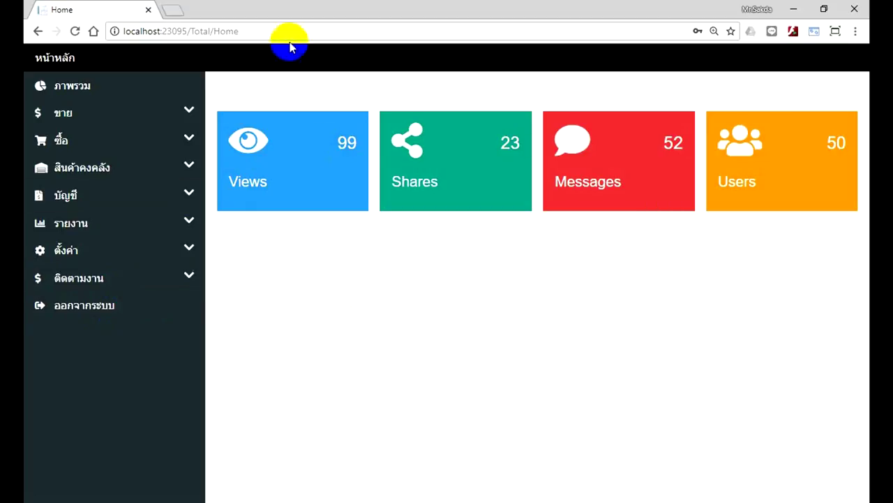
# Step: Browse the sidebar menus and open หน่วยนับสินค้า under สินค้าคงคลัง
pyautogui.click(168, 282)
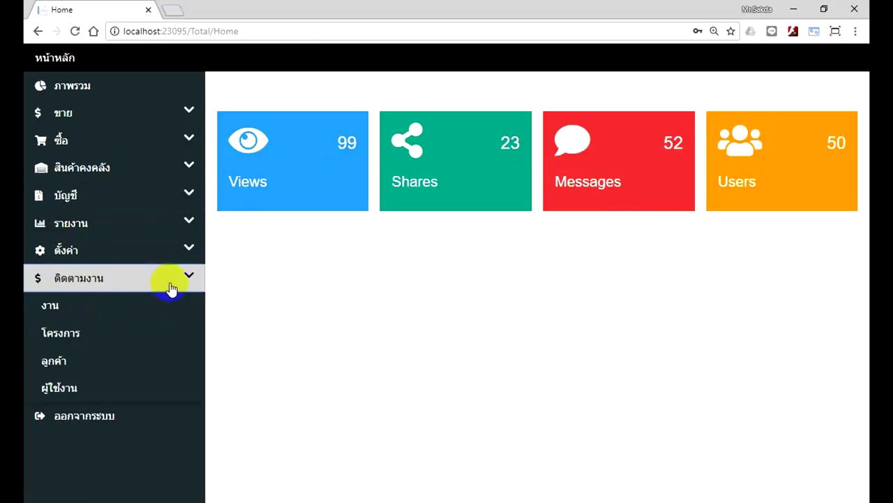
pyautogui.click(178, 256)
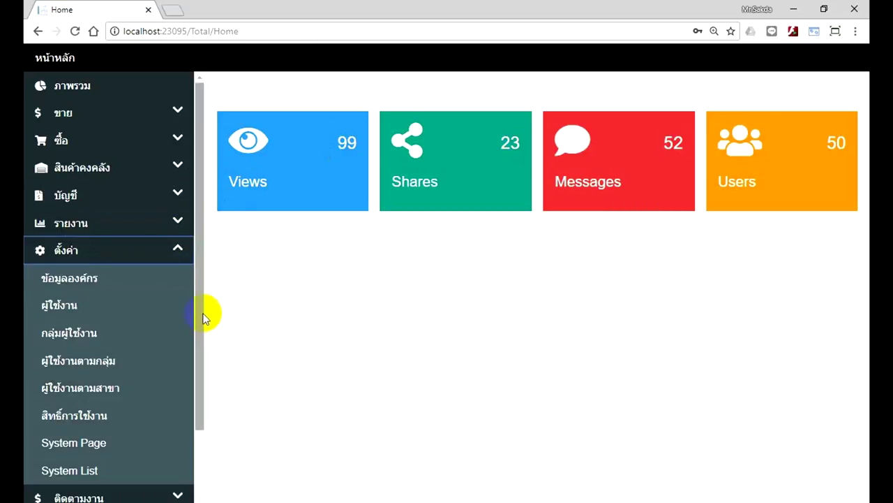
pyautogui.moveTo(204, 317); pyautogui.dragTo(196, 419)
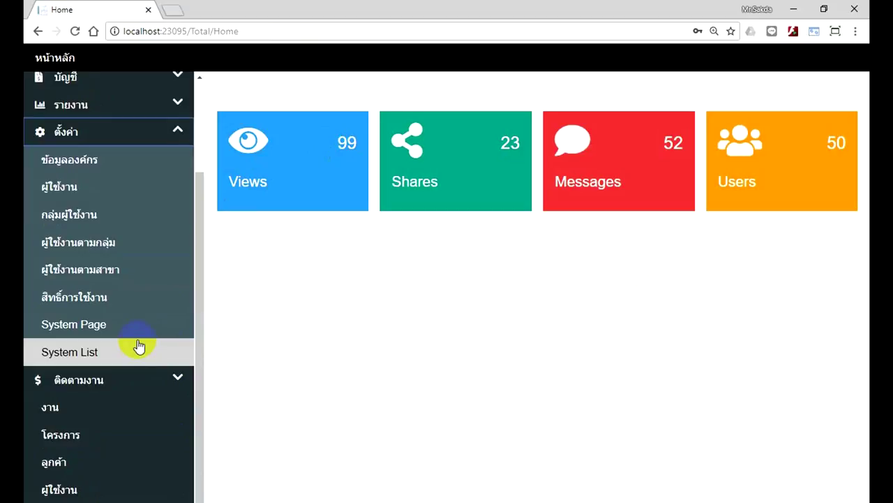
pyautogui.click(100, 192)
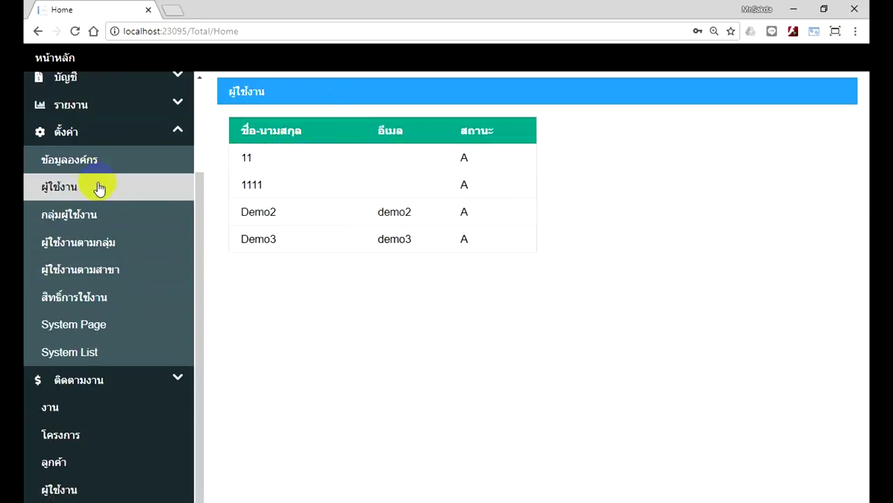
pyautogui.scroll(2, 98, 214)
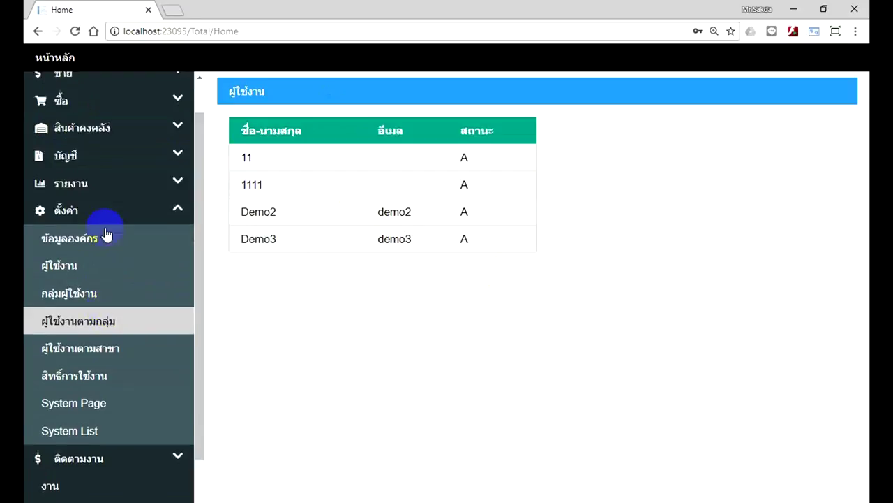
pyautogui.click(85, 171)
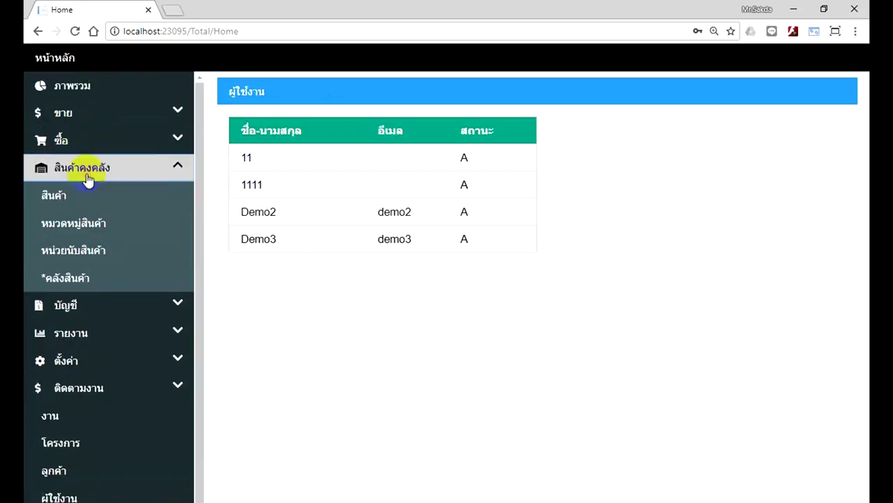
pyautogui.click(90, 250)
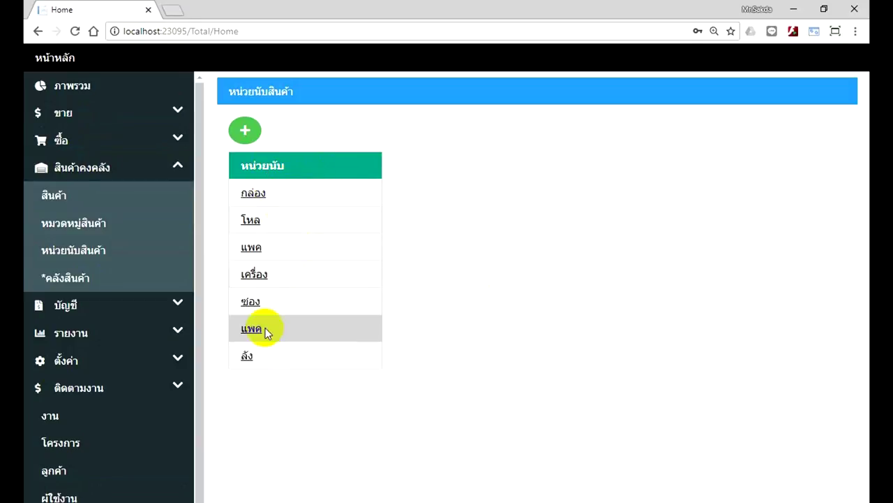
# Step: Rename the กล่อง unit to กล่อง1 and save it
pyautogui.click(252, 193)
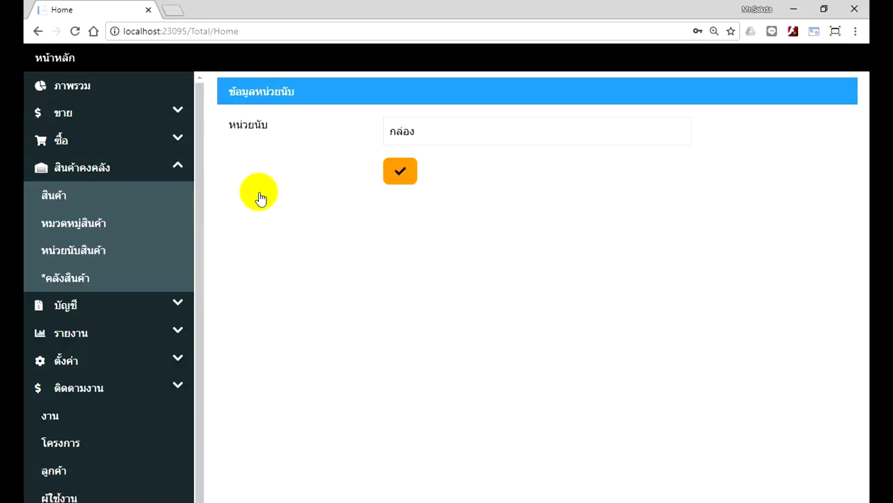
pyautogui.click(530, 137)
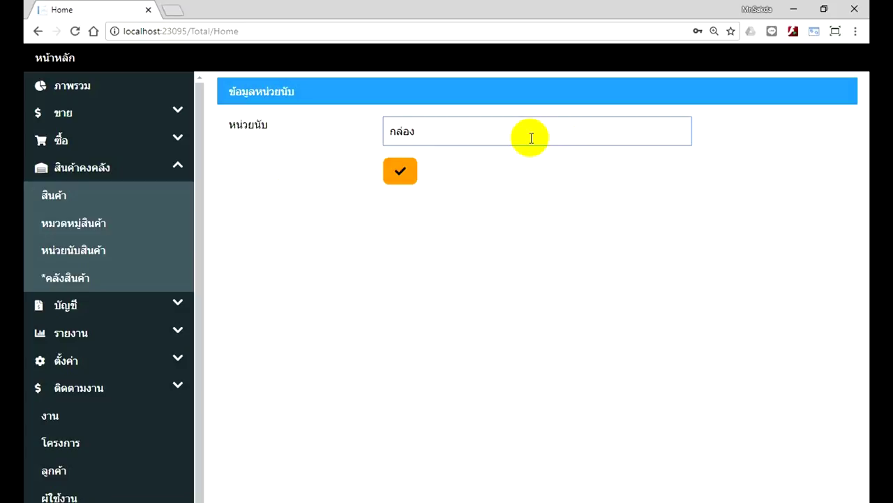
pyautogui.write('1')
pyautogui.click(402, 173)
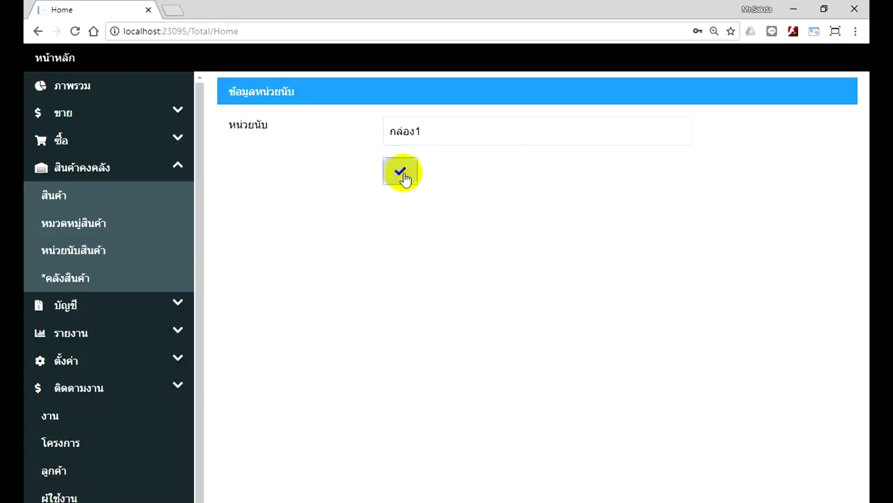
pyautogui.click(77, 250)
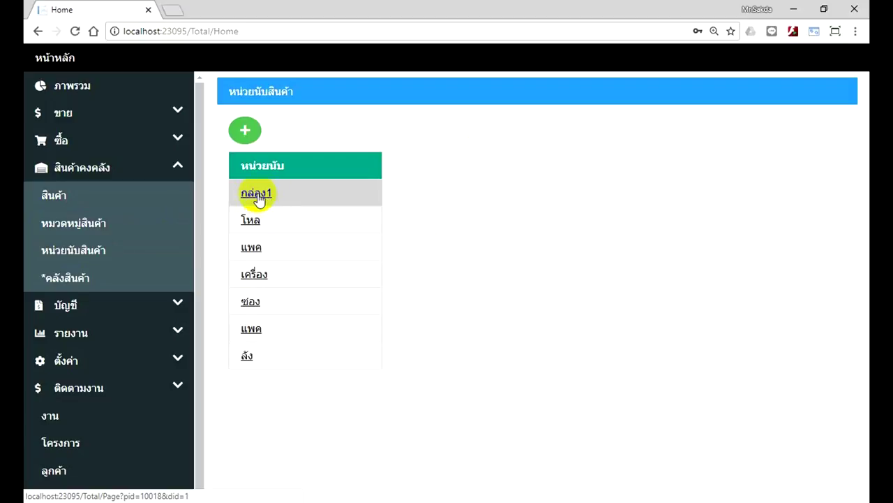
# Step: Rename the กล่อง1 unit back to กล่อง and save it
pyautogui.click(262, 199)
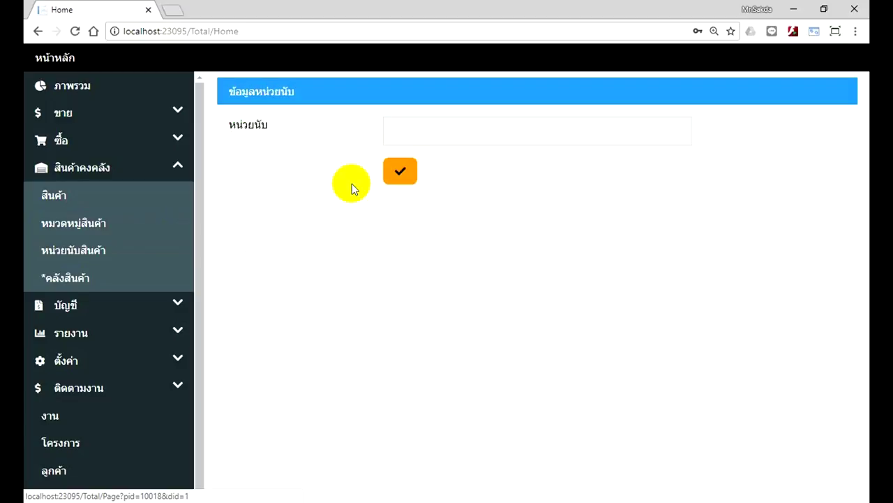
pyautogui.click(440, 132)
pyautogui.click(400, 173)
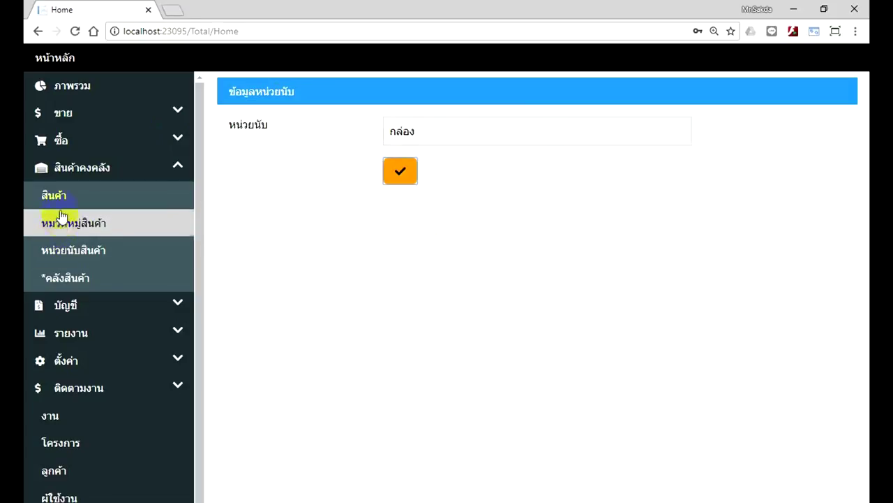
pyautogui.click(70, 250)
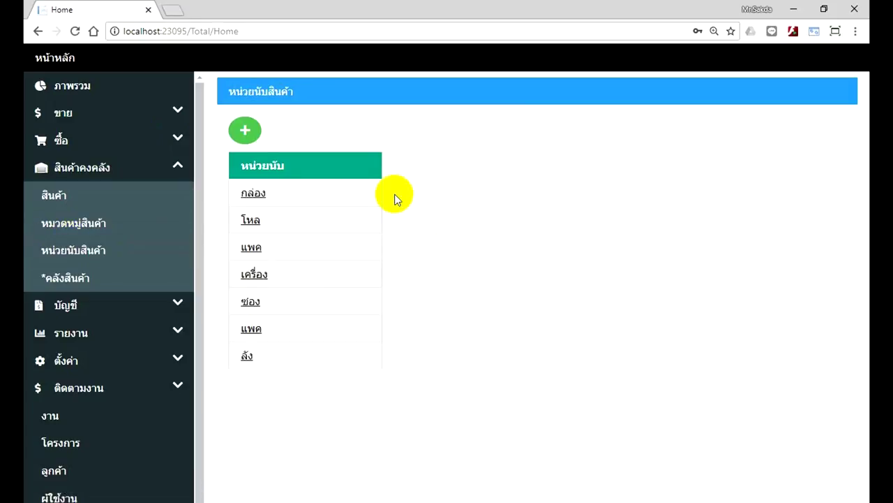
# Step: Reopen the กล่อง unit a few times to confirm the restored name
pyautogui.click(255, 197)
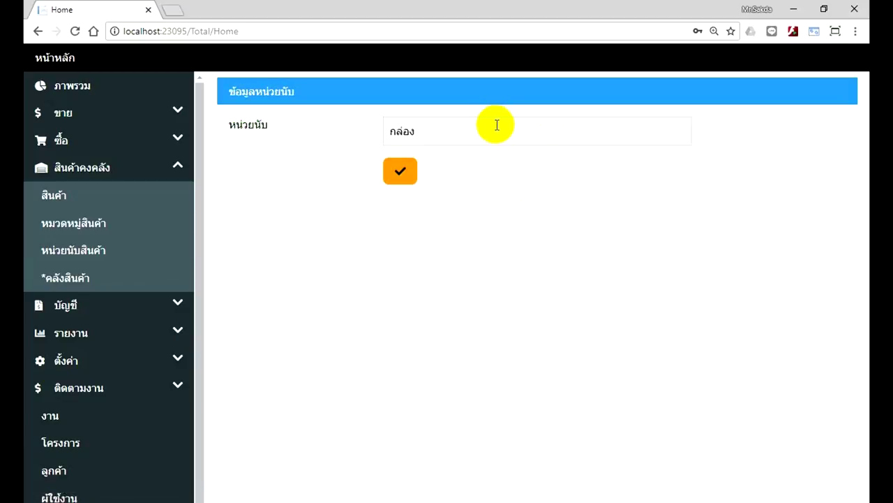
pyautogui.click(92, 249)
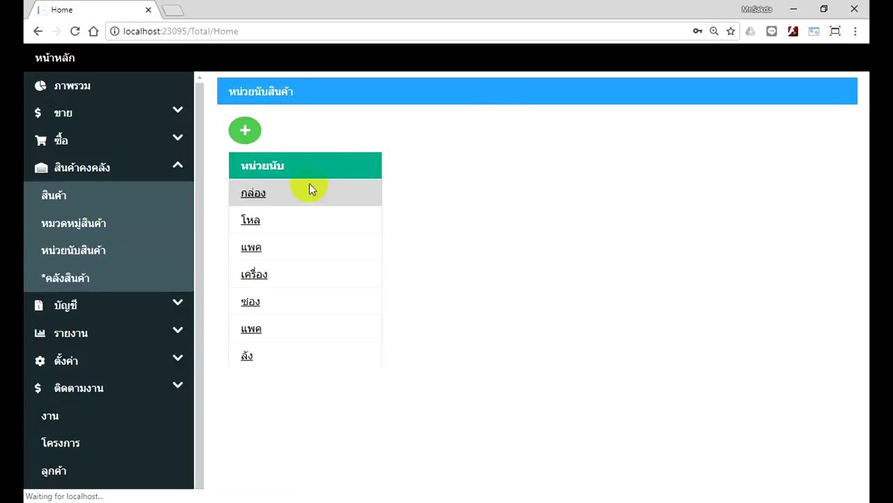
pyautogui.click(255, 193)
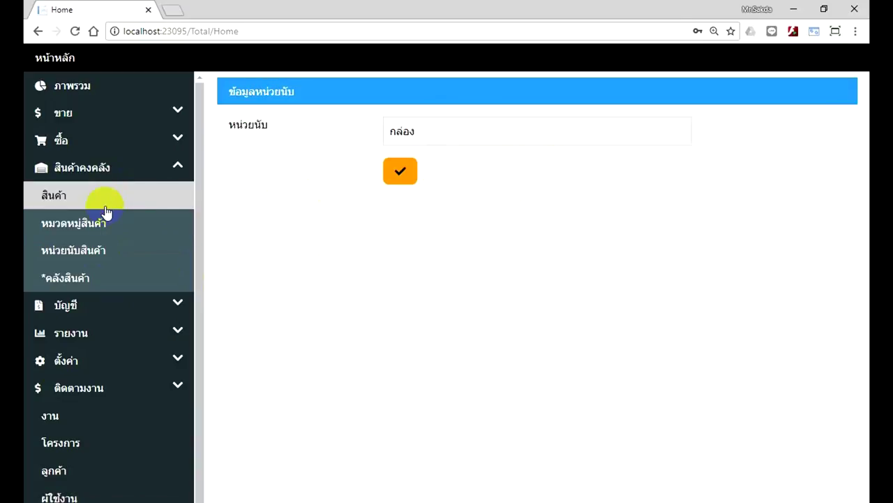
pyautogui.click(120, 252)
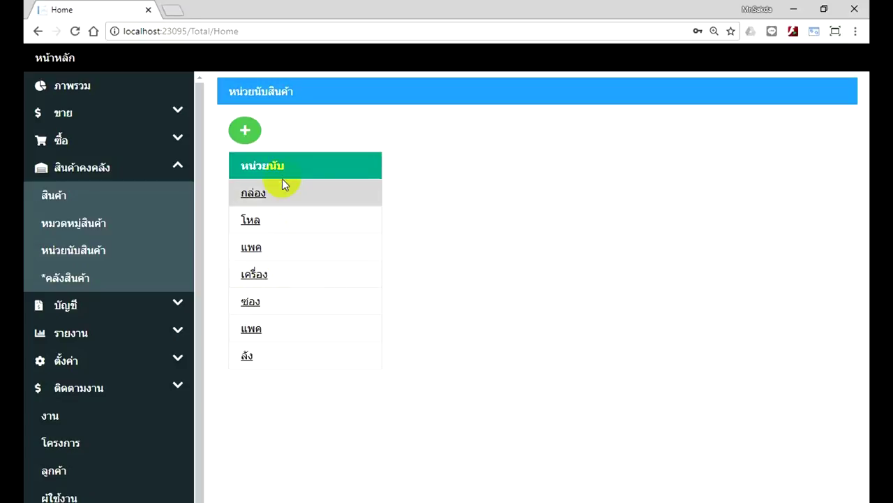
pyautogui.click(250, 194)
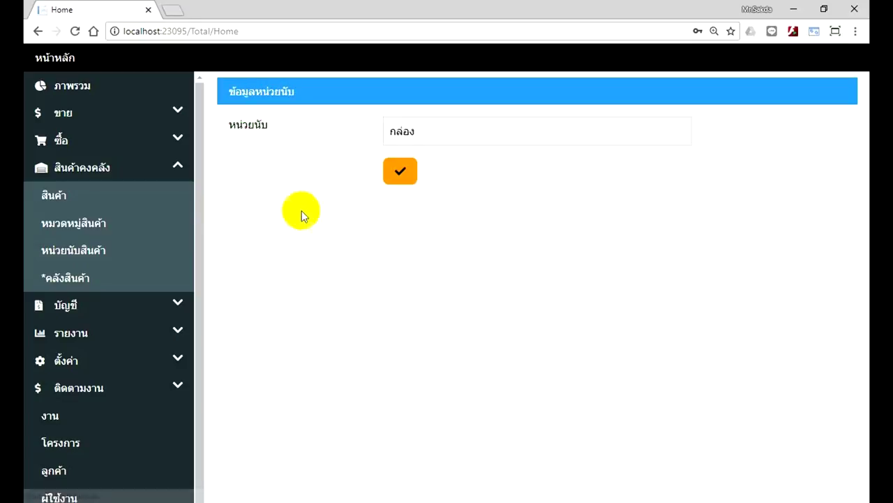
pyautogui.click(38, 31)
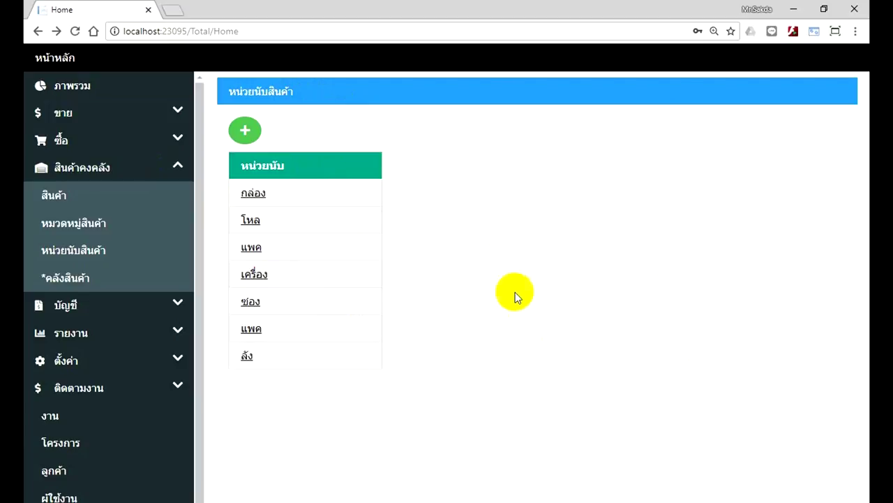
# Step: Collapse the inventory menu and go to Settings > System List
pyautogui.click(178, 368)
pyautogui.scroll(-1, 130, 335)
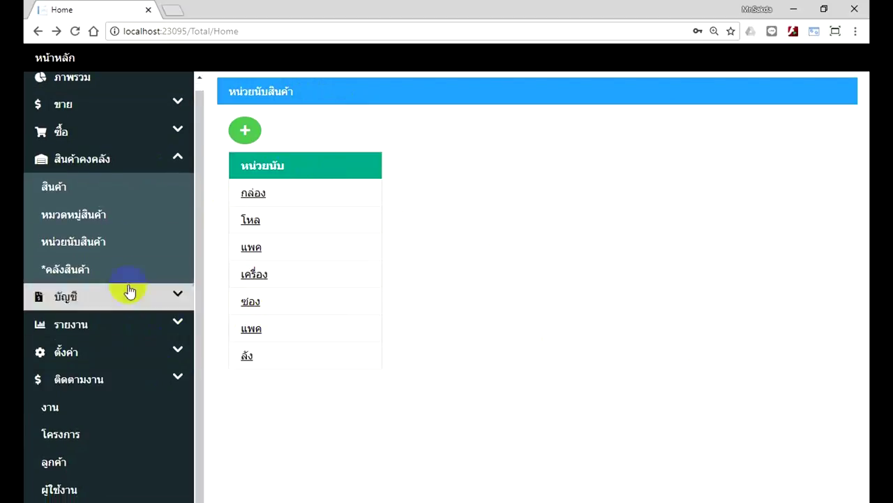
pyautogui.click(70, 160)
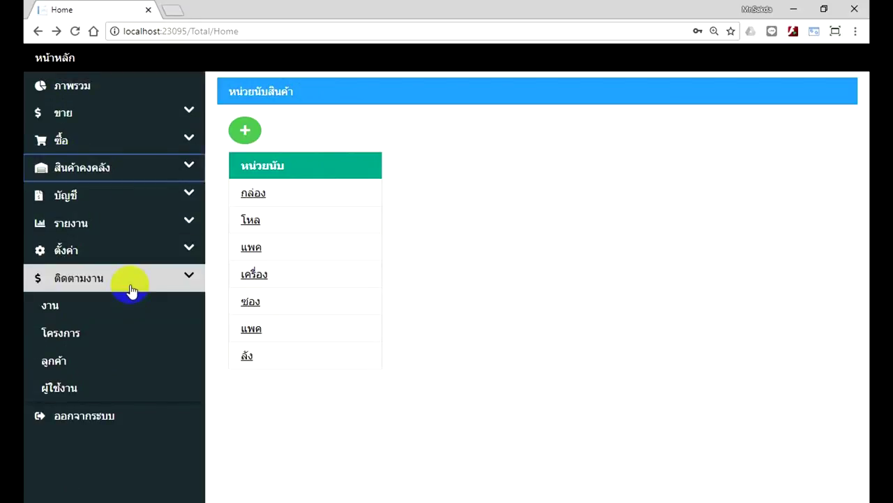
pyautogui.click(133, 253)
pyautogui.scroll(-2, 132, 356)
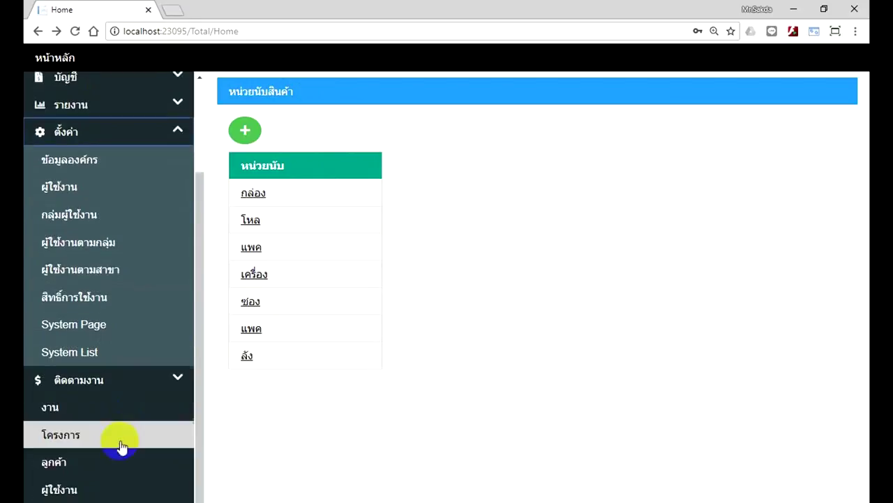
pyautogui.click(105, 361)
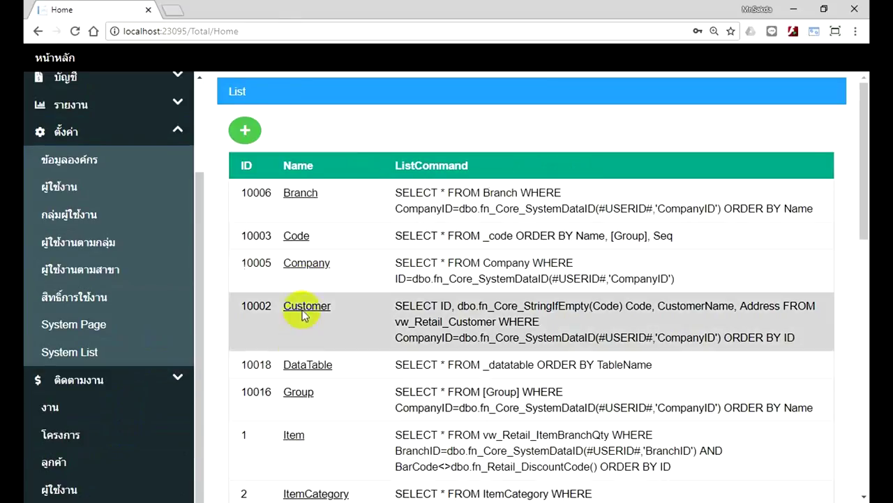
# Step: Start a new Employee list and complete its command as SELECT * FROM Employee ORDER BY Name
pyautogui.click(245, 130)
pyautogui.click(434, 132)
pyautogui.write('Employee')
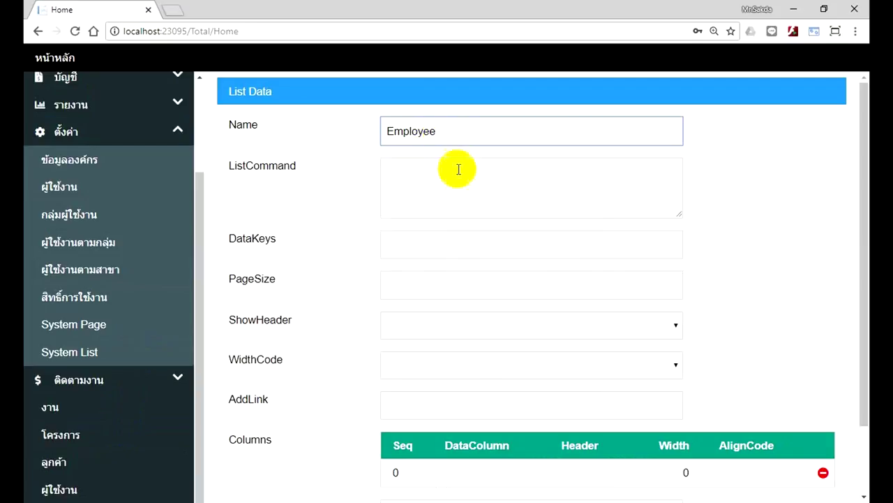
pyautogui.click(462, 177)
pyautogui.write('SELECT * FROM')
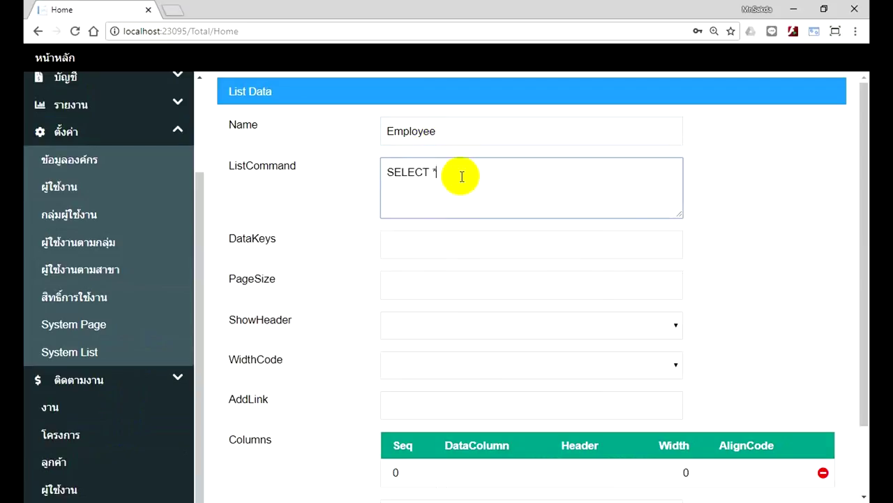
pyautogui.doubleClick(421, 129)
pyautogui.click(485, 171)
pyautogui.write('Employee ORDER BY')
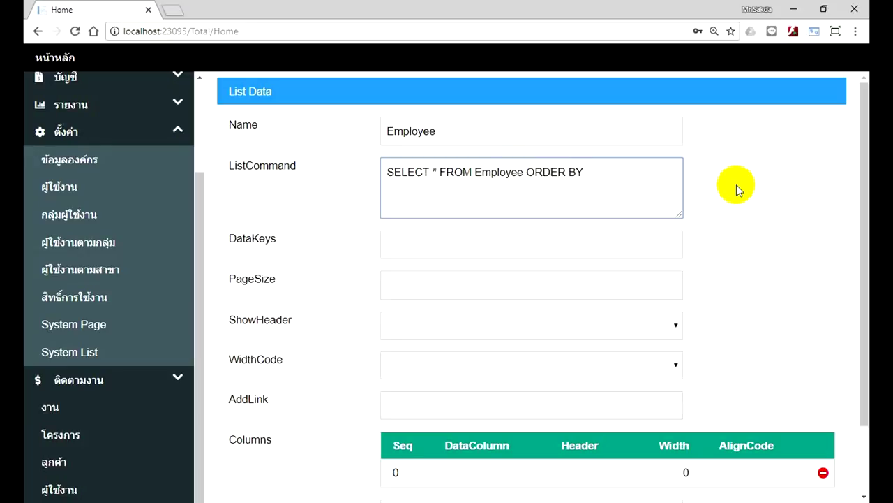
pyautogui.write('Name')
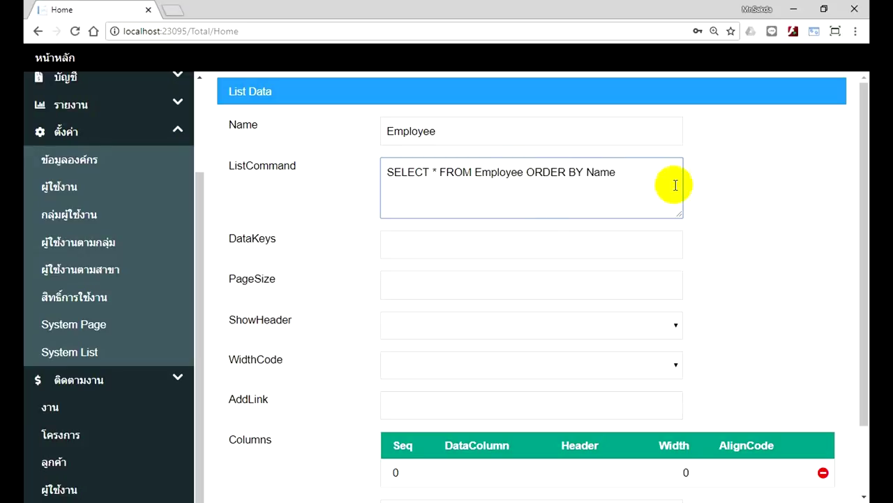
# Step: Set the list's DataKeys to ID and ShowHeader to Yes
pyautogui.click(540, 248)
pyautogui.write('I')
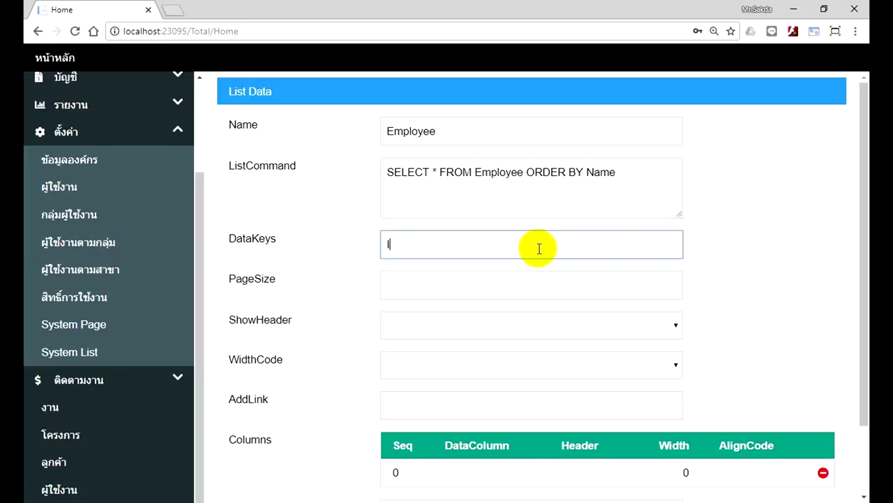
pyautogui.write('D')
pyautogui.press('Tab')
pyautogui.click(803, 277)
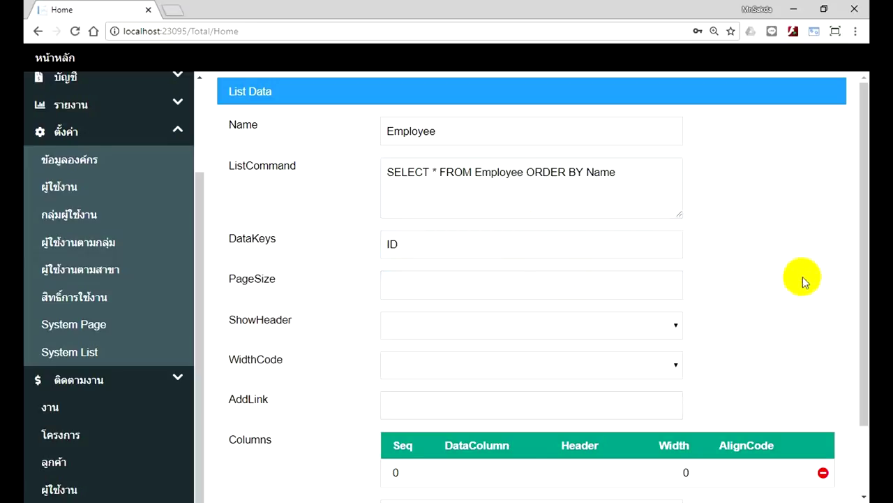
pyautogui.click(543, 330)
pyautogui.click(480, 361)
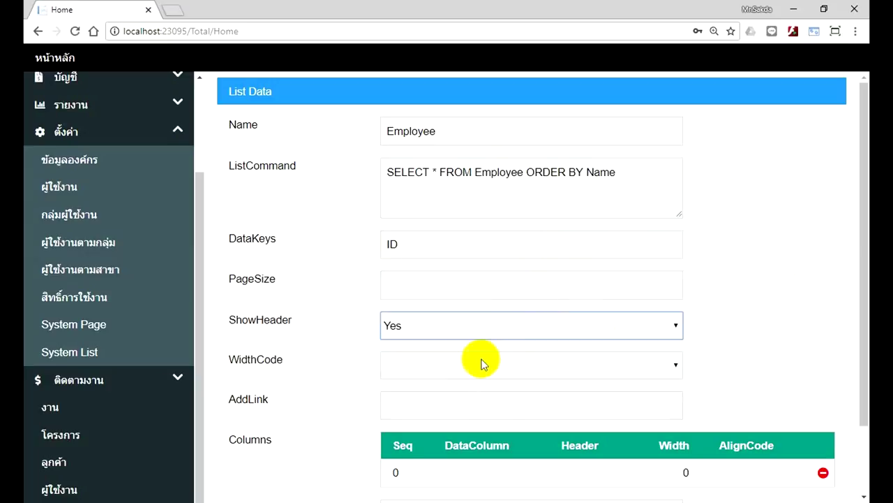
pyautogui.click(807, 314)
# Step: Review the list query, then save the Employee list with the orange check button
pyautogui.scroll(-2, 796, 314)
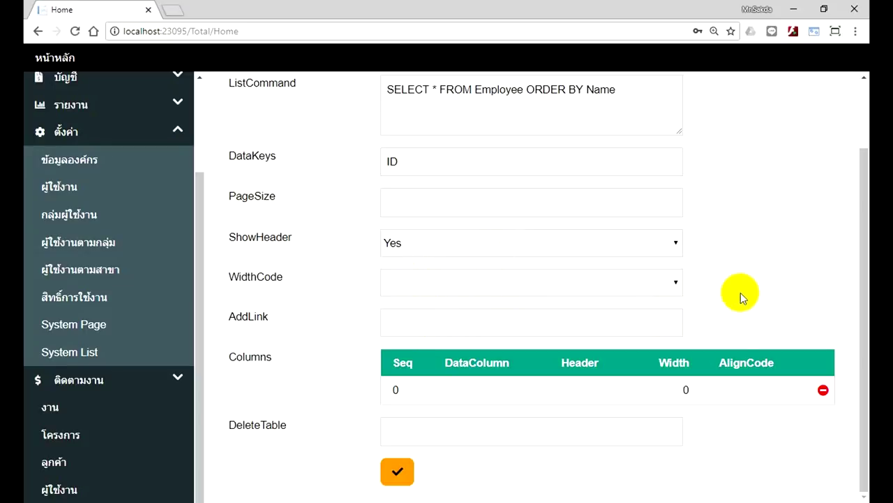
pyautogui.scroll(2, 648, 312)
pyautogui.scroll(-1, 660, 311)
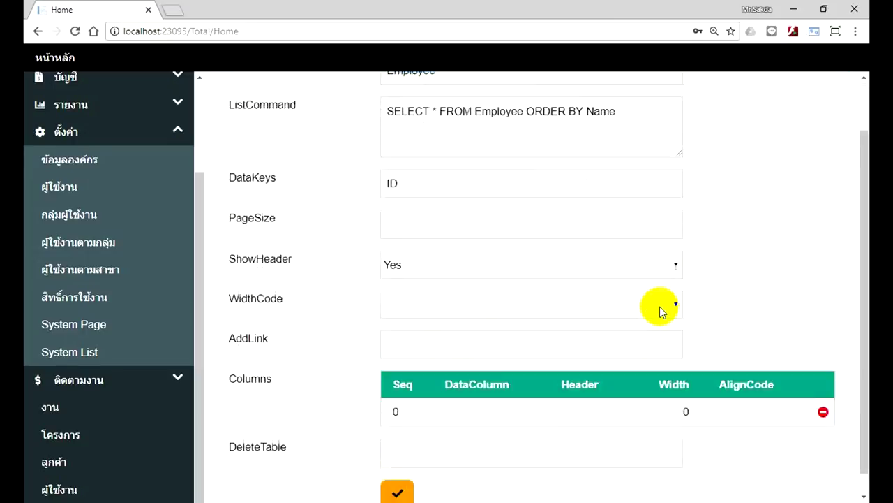
pyautogui.scroll(-1, 660, 311)
pyautogui.scroll(2, 515, 291)
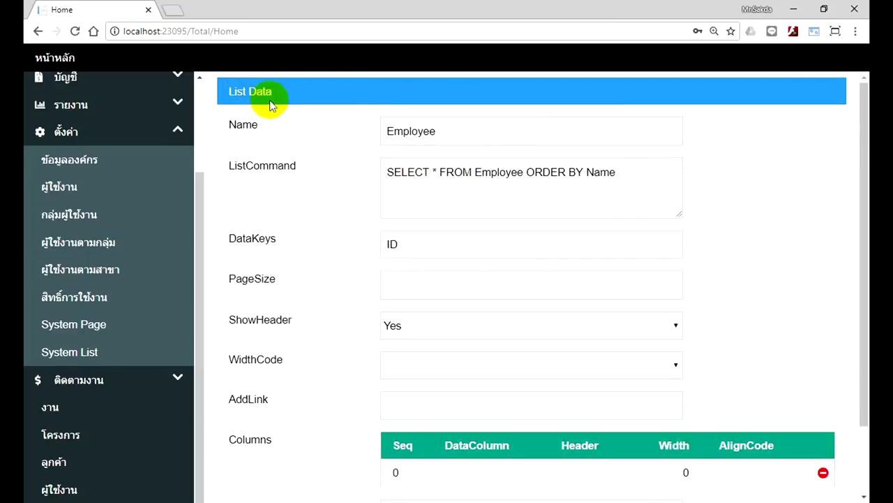
pyautogui.moveTo(638, 175); pyautogui.dragTo(356, 178)
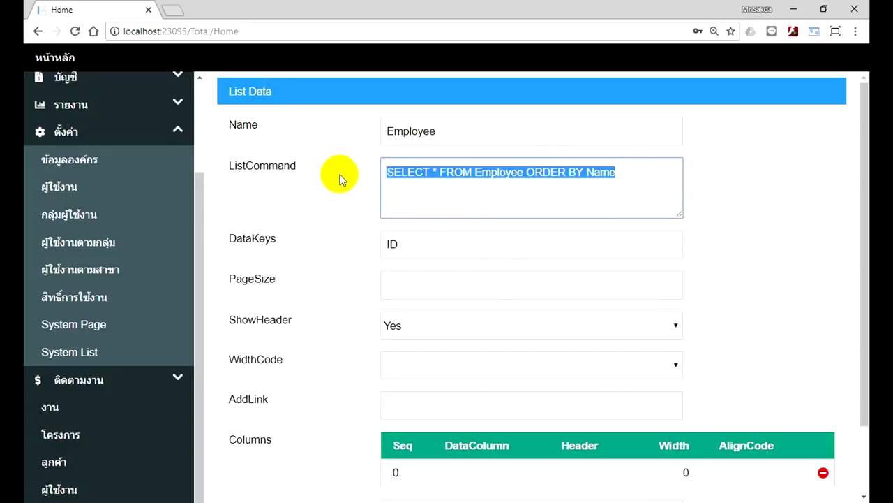
pyautogui.click(777, 300)
pyautogui.scroll(-1, 748, 304)
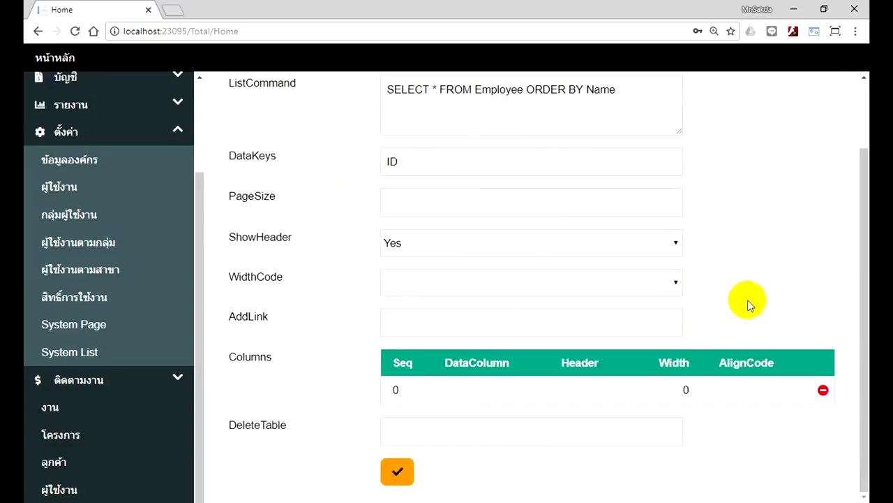
pyautogui.click(401, 473)
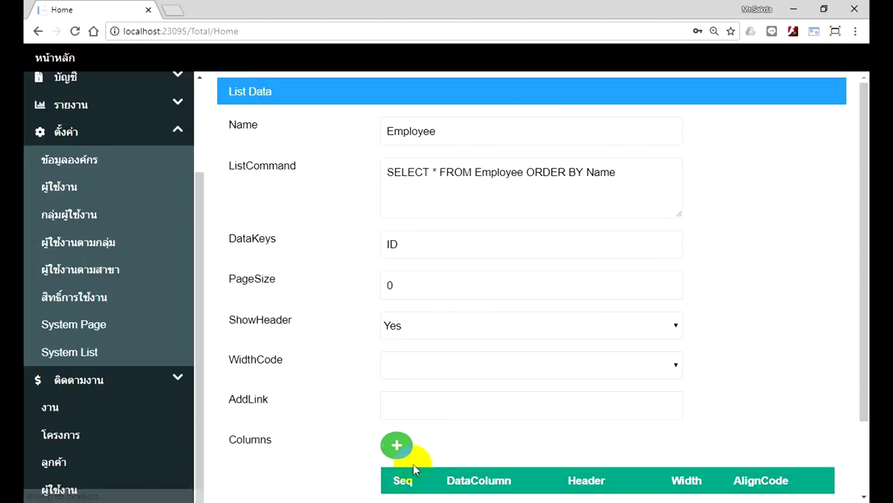
# Step: Scroll through the saved Employee entry to confirm its name and settings
pyautogui.scroll(-1, 657, 262)
pyautogui.scroll(1, 558, 223)
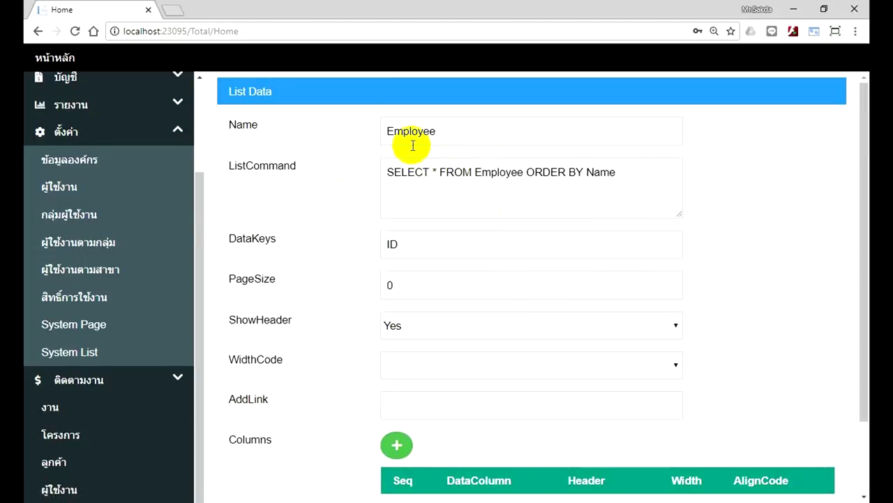
pyautogui.moveTo(445, 132); pyautogui.dragTo(351, 129)
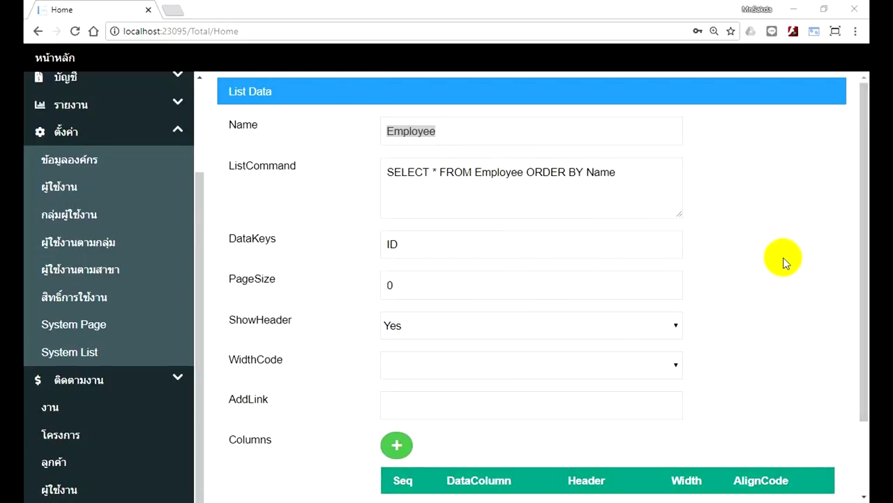
pyautogui.click(774, 262)
pyautogui.scroll(-1, 628, 335)
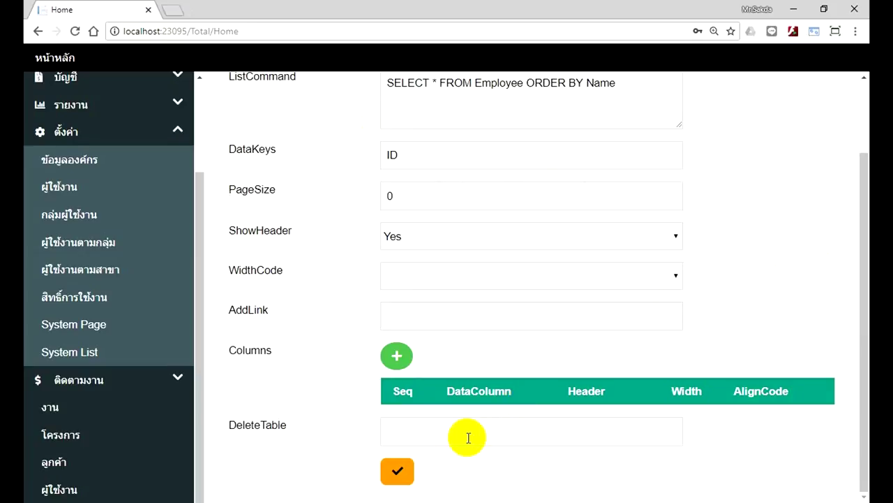
# Step: Add column 1 to the Employee list using the Name data column with header ชื่อ, and save it
pyautogui.click(398, 357)
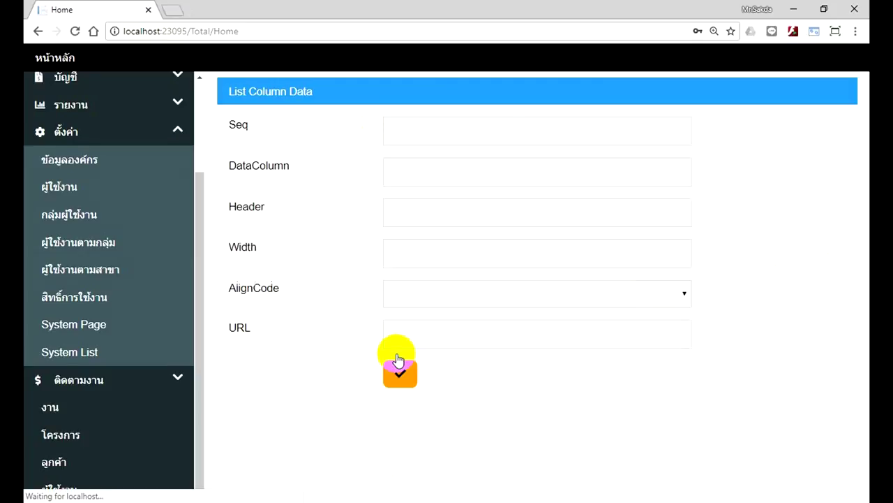
pyautogui.click(442, 127)
pyautogui.write('1')
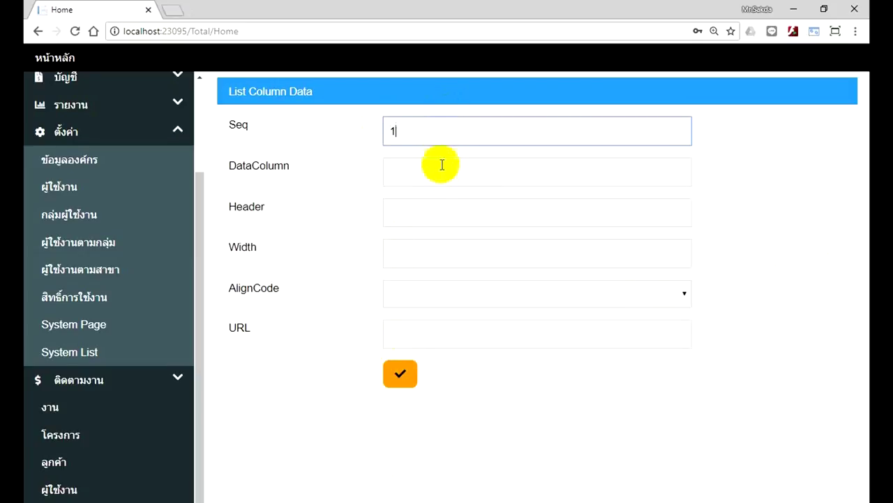
pyautogui.click(441, 175)
pyautogui.write('Name')
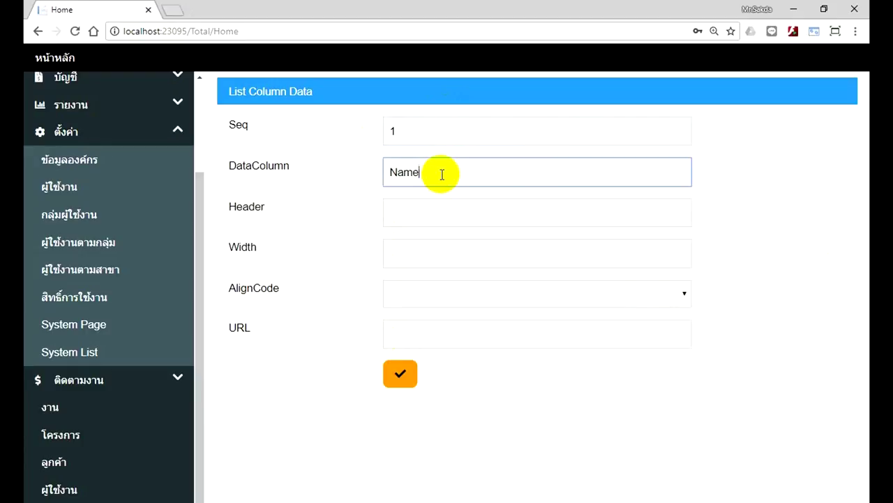
pyautogui.press('Tab')
pyautogui.write('ชื่อ')
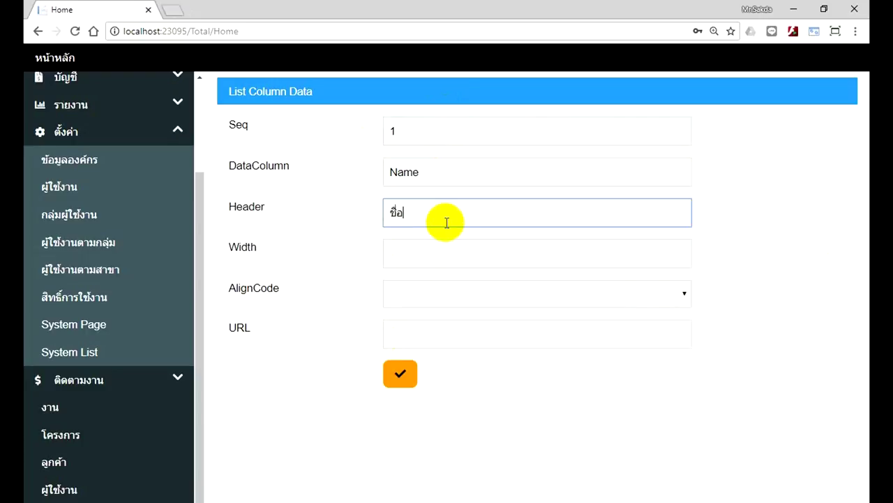
pyautogui.click(428, 296)
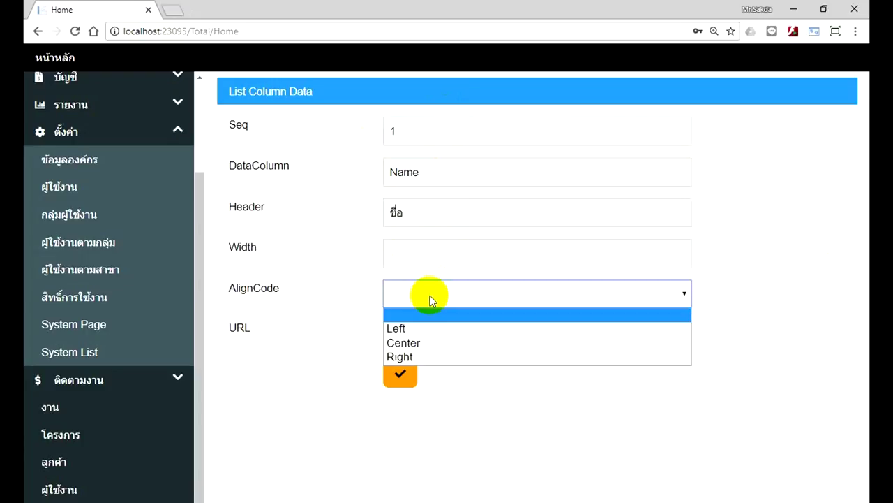
pyautogui.click(772, 253)
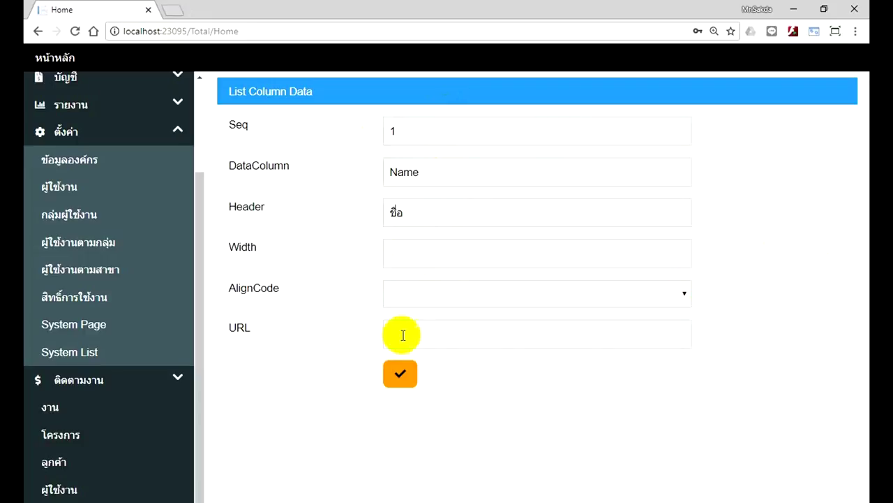
pyautogui.click(396, 375)
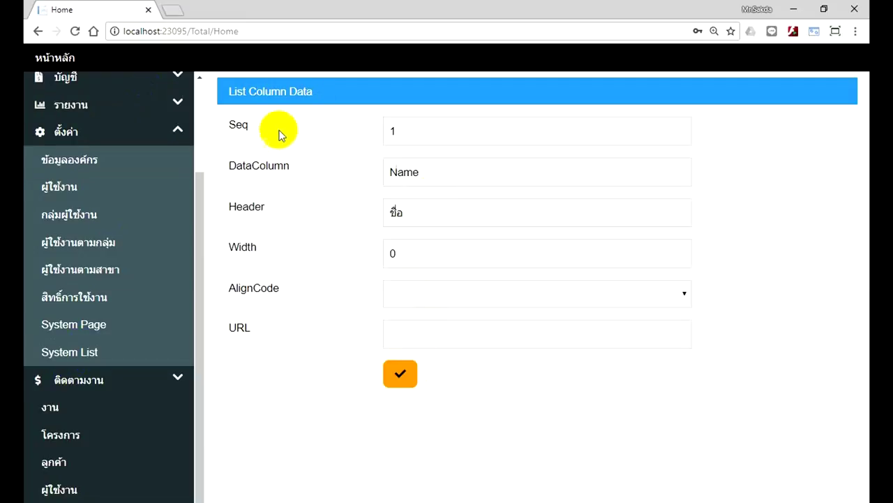
# Step: Start a new column entry with sequence number 2
pyautogui.click(38, 31)
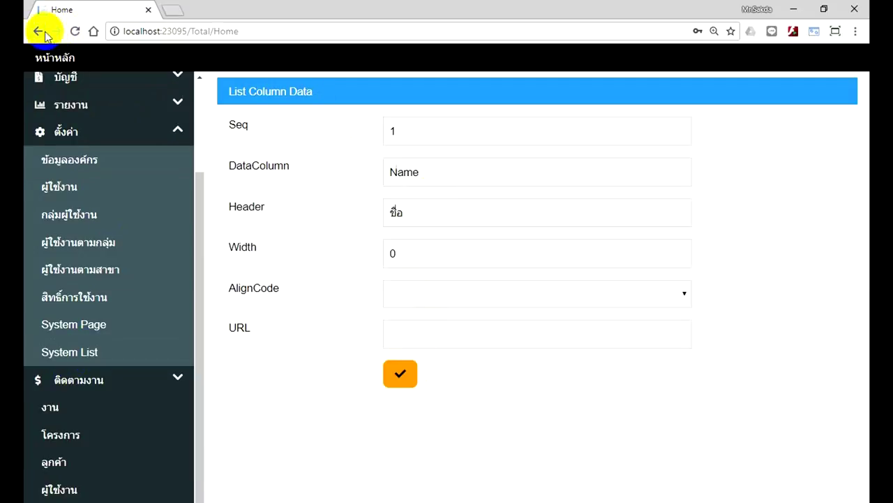
pyautogui.click(415, 132)
pyautogui.write('2')
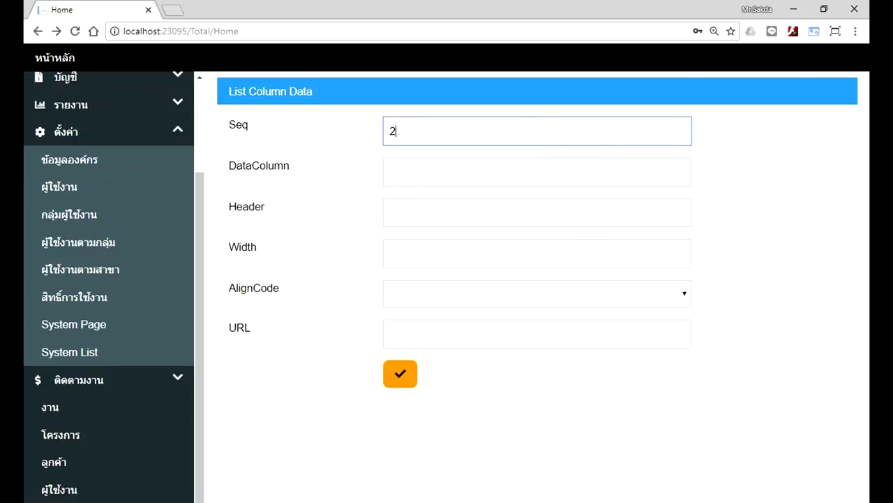
# Step: In SQL Server Management Studio, expand dbo.Employee to show its Columns list
pyautogui.hotkey('alt', 'Tab')
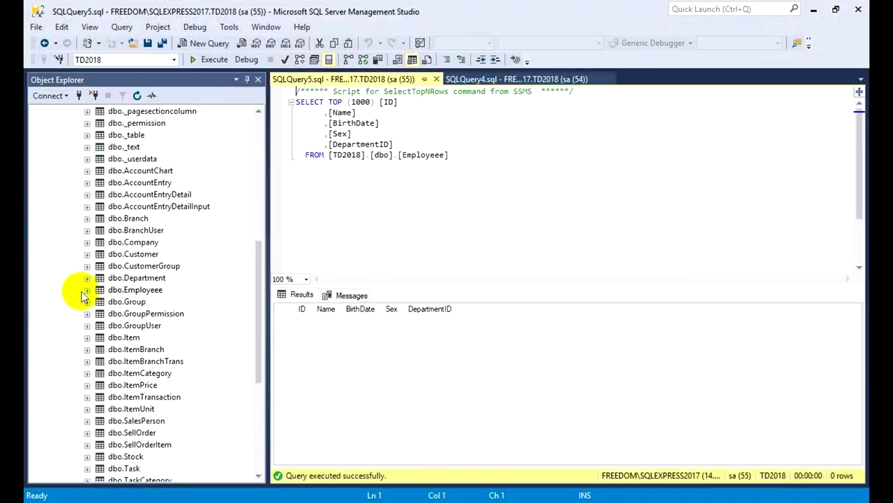
pyautogui.click(87, 289)
pyautogui.click(100, 301)
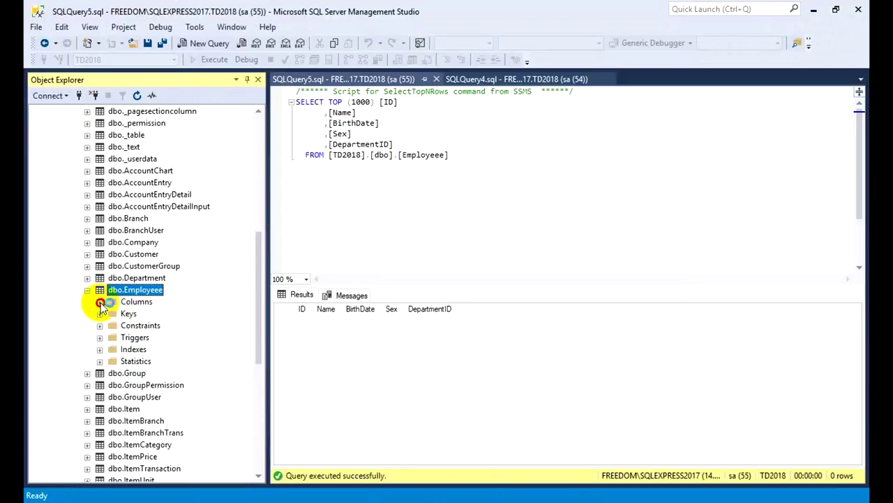
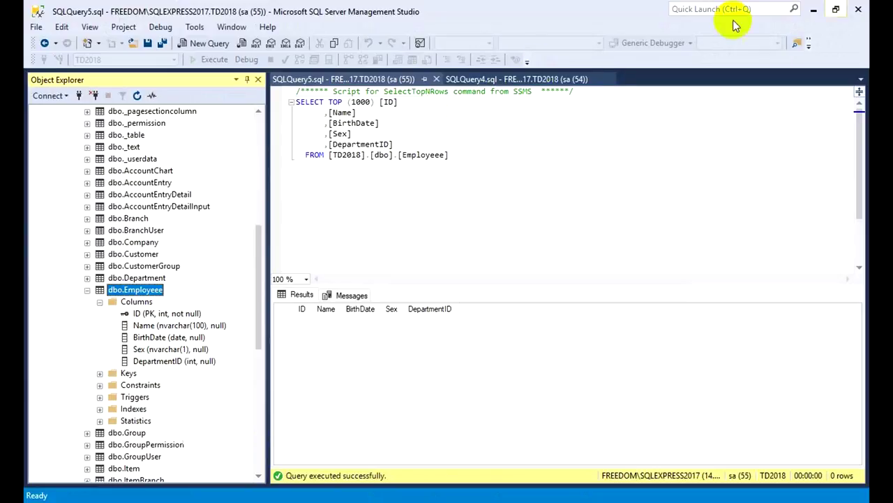
# Step: Minimize SQL Server Management Studio and focus the DataColumn field of the List Column Data form
pyautogui.click(813, 9)
pyautogui.click(407, 172)
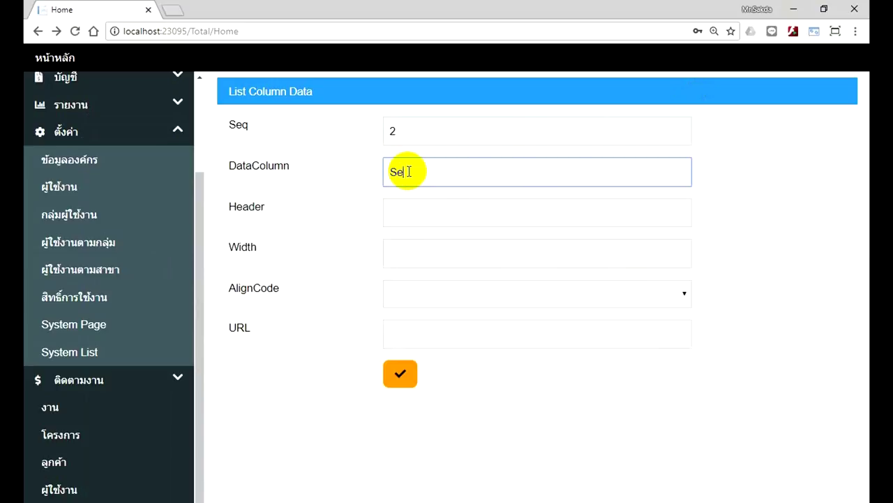
# Step: Save list column 2 with DataColumn Sex, Header เพศ and Width 0, then go to System List
pyautogui.write('x')
pyautogui.press('Tab')
pyautogui.write('เพศ')
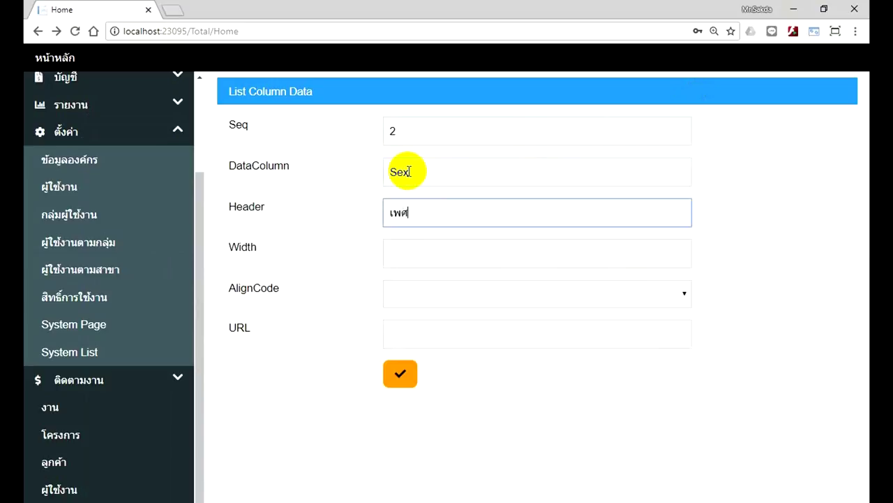
pyautogui.press('Tab')
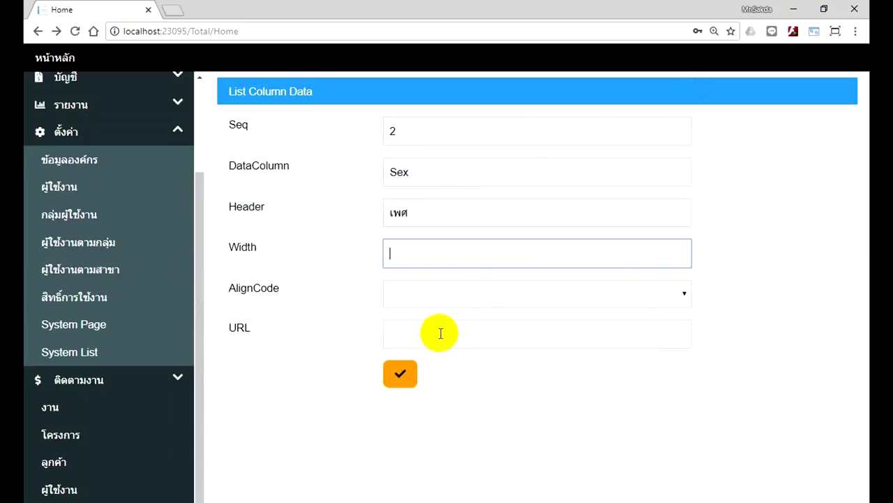
pyautogui.click(400, 374)
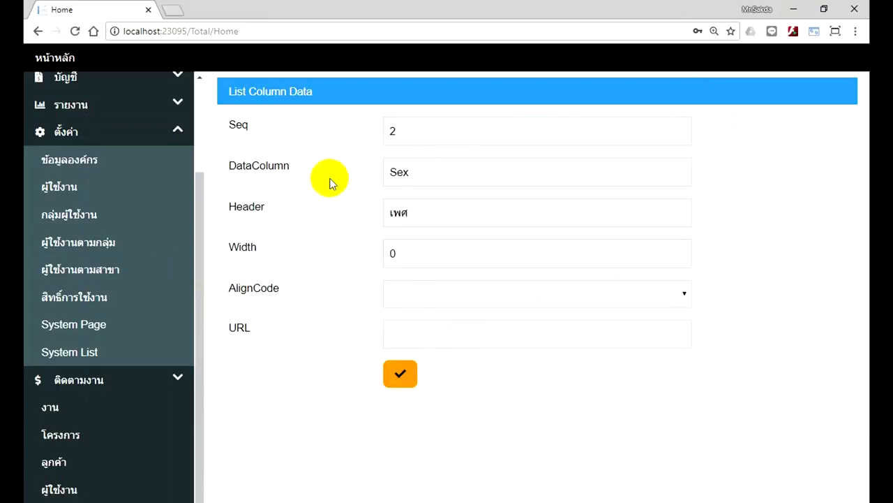
pyautogui.click(96, 351)
# Step: Create a new System Page record and enter Employee as its Name
pyautogui.scroll(-5, 235, 335)
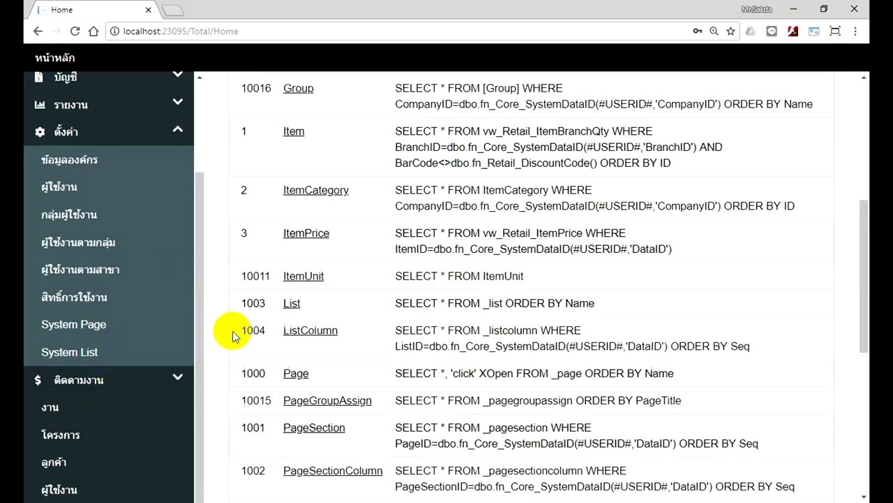
pyautogui.scroll(-5, 235, 328)
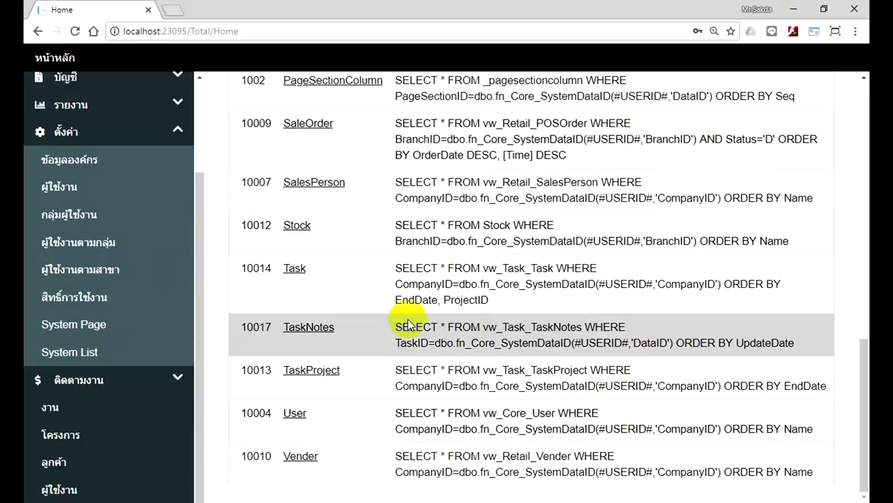
pyautogui.scroll(5, 212, 267)
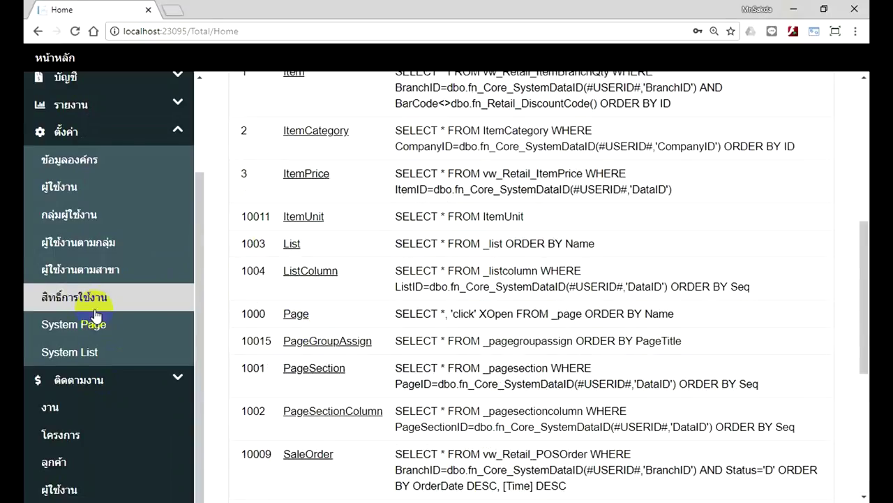
pyautogui.click(96, 332)
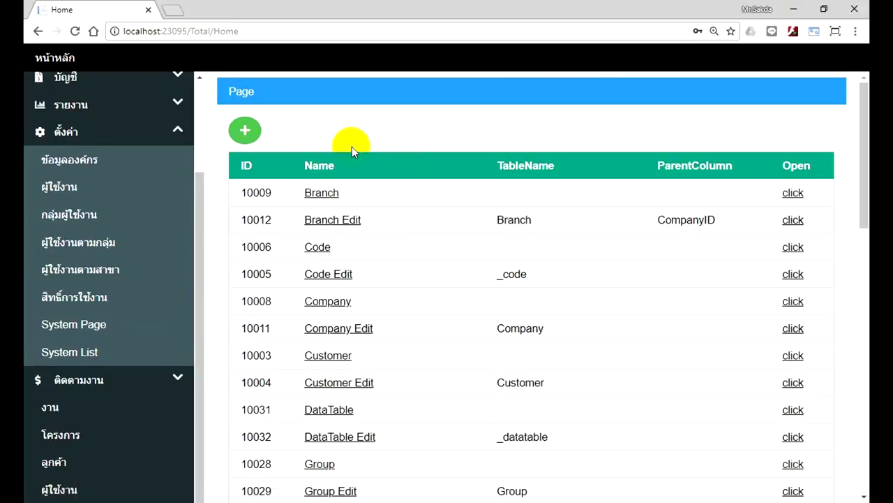
pyautogui.click(238, 129)
pyautogui.click(429, 140)
pyautogui.write('Employee')
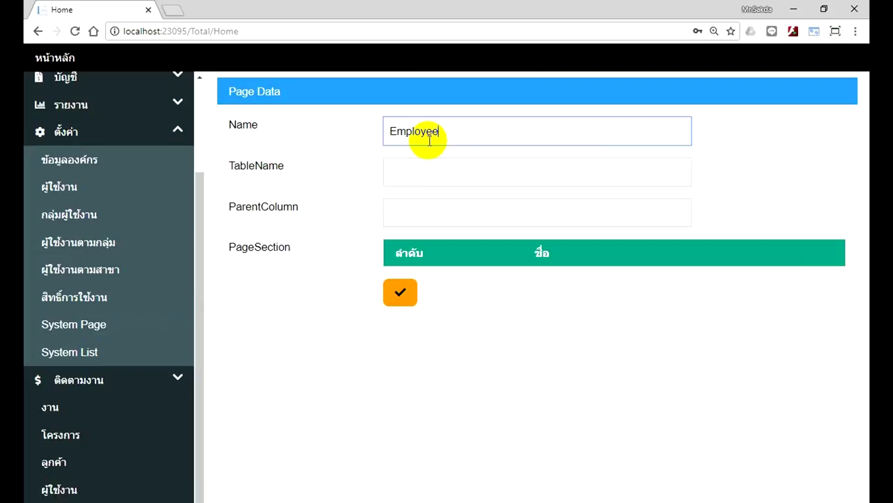
# Step: Save the Employee page with empty TableName and ParentColumn, and add a new page section
pyautogui.click(470, 171)
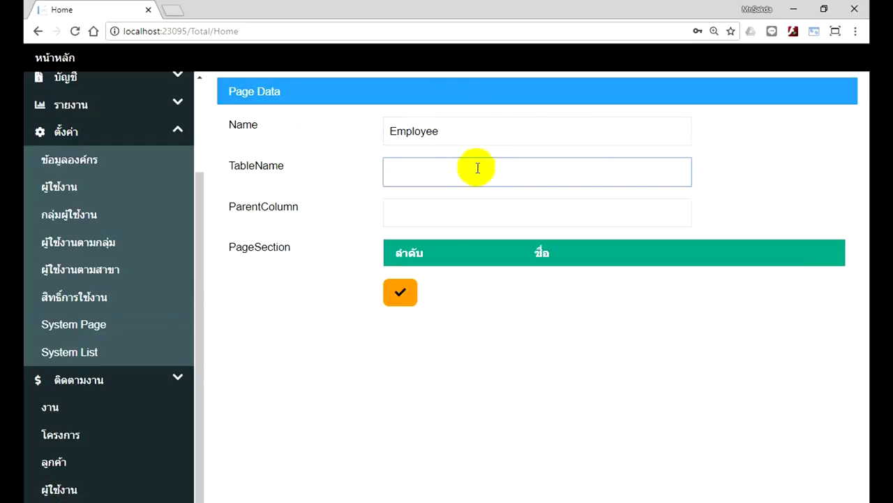
pyautogui.click(416, 212)
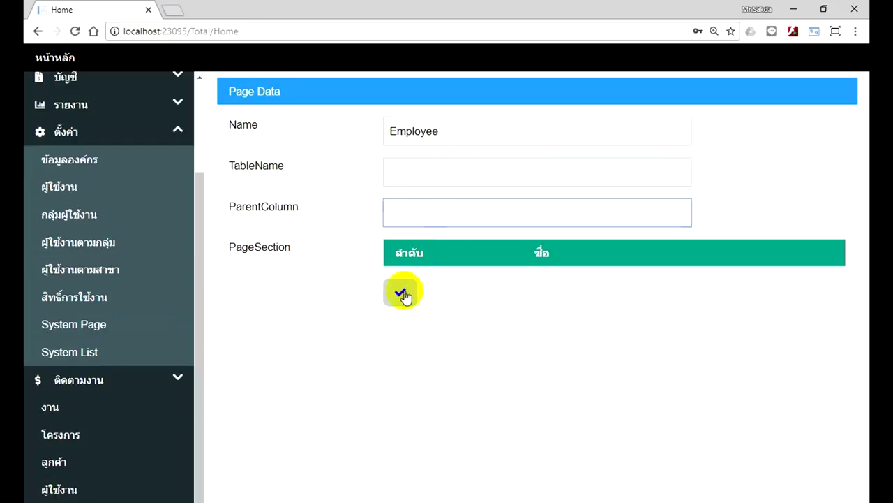
pyautogui.click(404, 295)
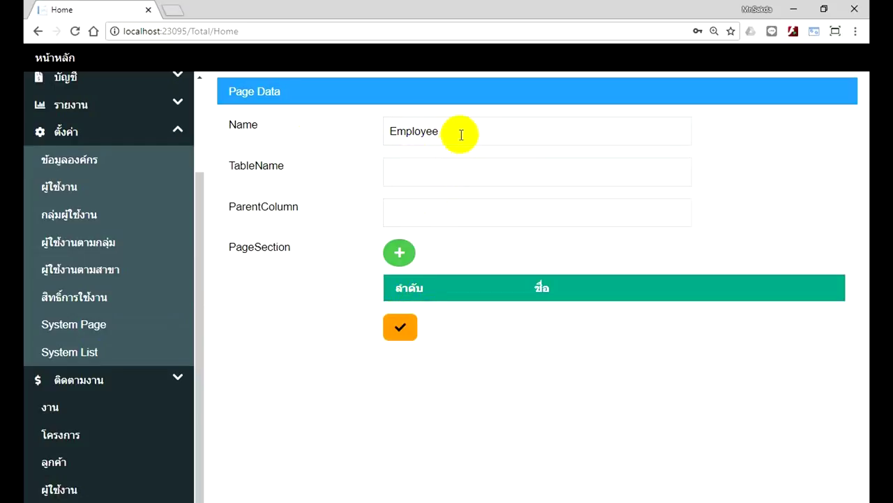
pyautogui.moveTo(461, 133); pyautogui.dragTo(347, 132)
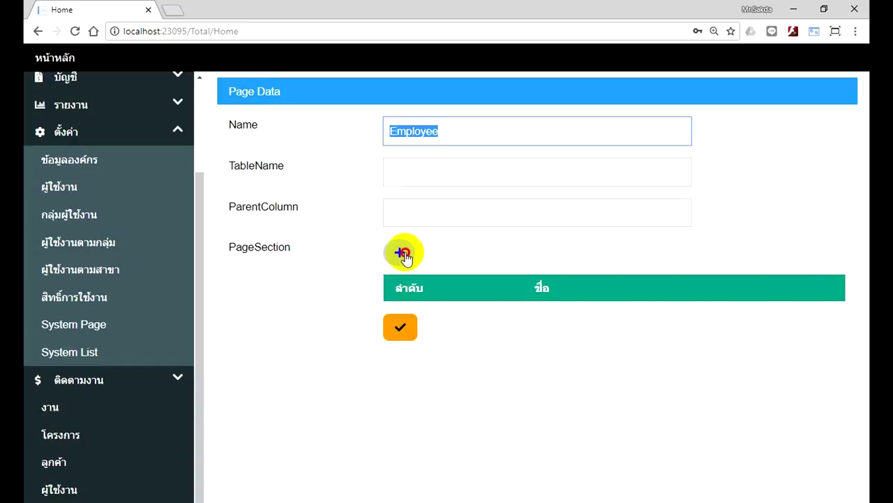
pyautogui.click(403, 254)
pyautogui.click(442, 128)
pyautogui.write('Employee Section')
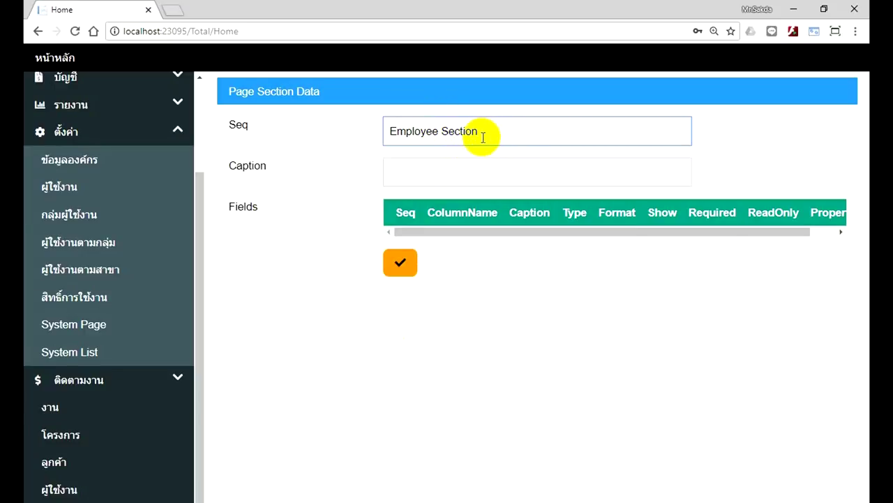
# Step: Replace the Seq text with 1, set Caption to 'Employee Section', and save the section
pyautogui.moveTo(501, 136); pyautogui.dragTo(269, 133)
pyautogui.press('BackSpace')
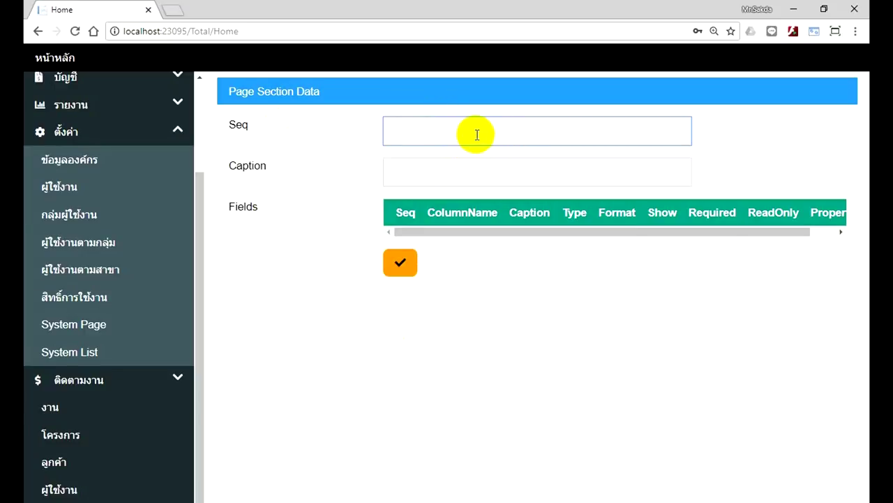
pyautogui.write('1')
pyautogui.click(465, 168)
pyautogui.write('Employee Section')
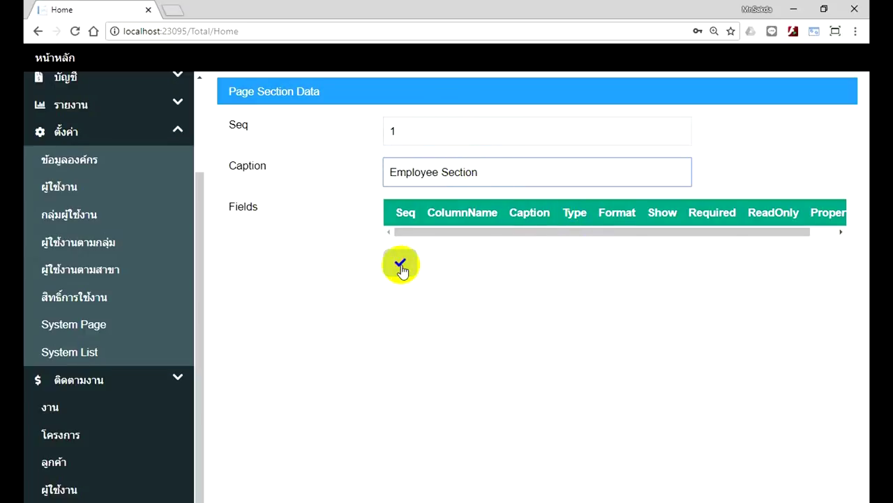
pyautogui.click(401, 269)
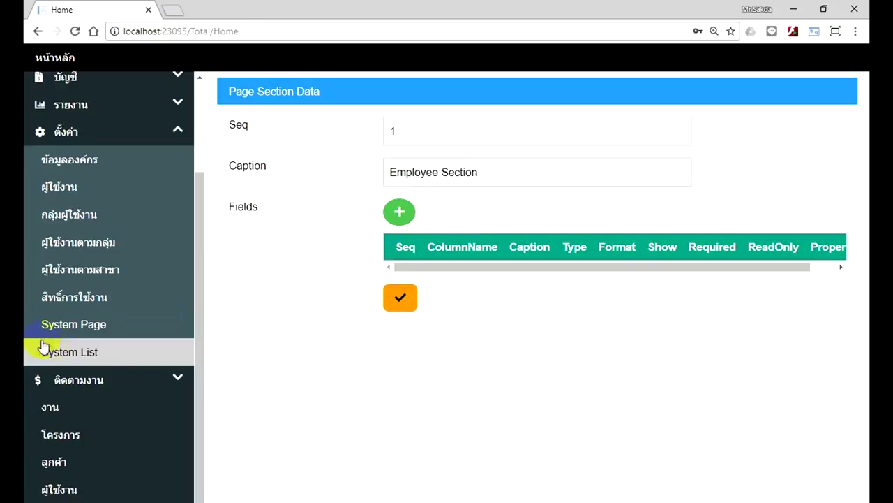
# Step: Copy the Employee list ID 10019 from the System List
pyautogui.click(96, 355)
pyautogui.scroll(-8, 239, 349)
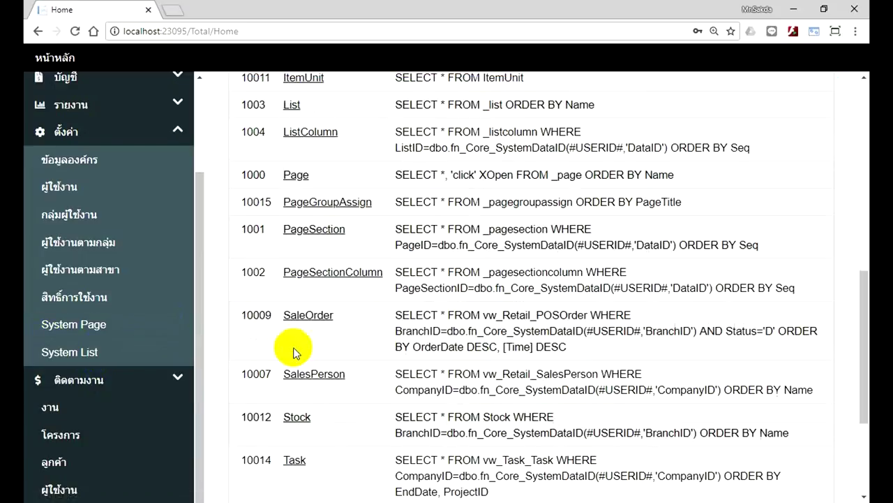
pyautogui.scroll(1, 319, 342)
pyautogui.scroll(4, 316, 297)
pyautogui.scroll(1, 307, 327)
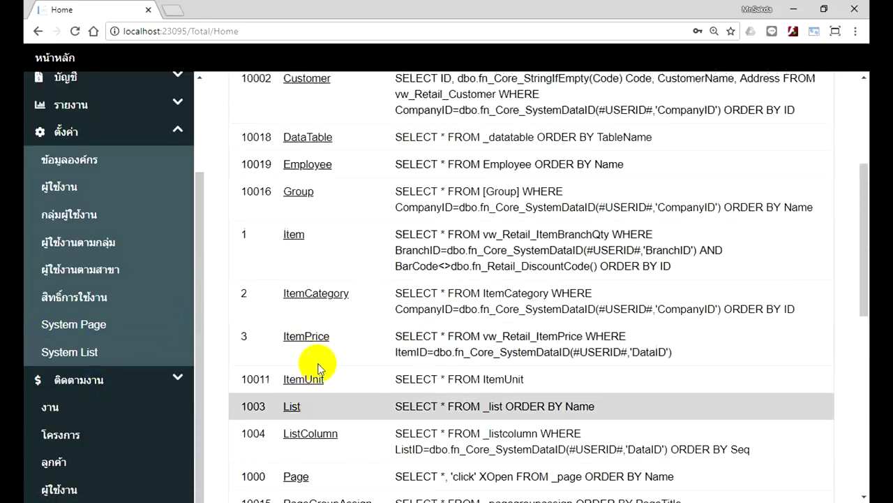
pyautogui.scroll(1, 314, 365)
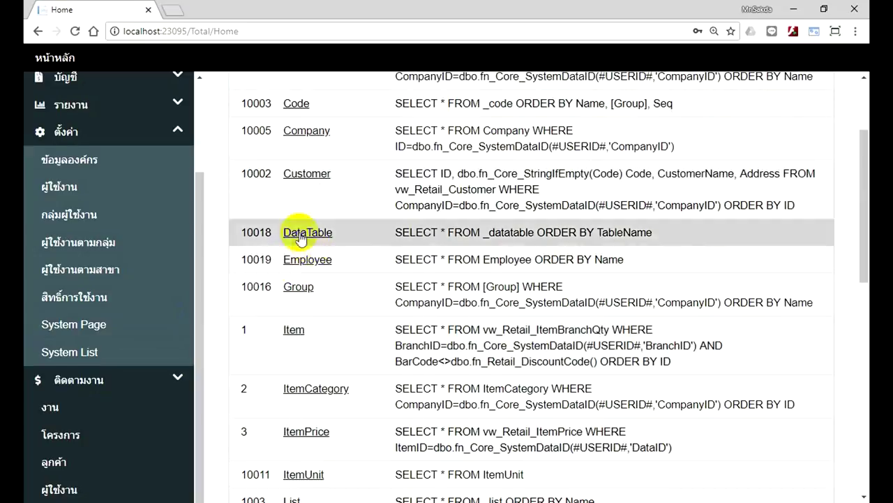
pyautogui.doubleClick(253, 259)
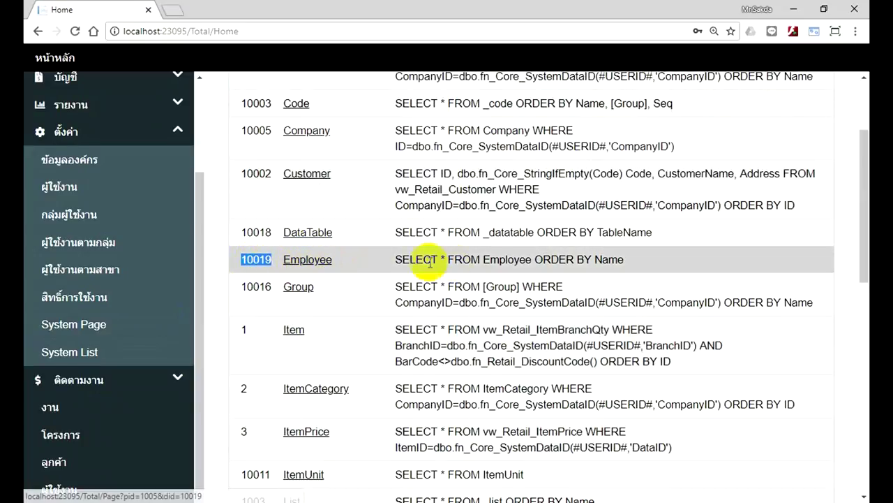
pyautogui.moveTo(636, 263); pyautogui.dragTo(419, 260)
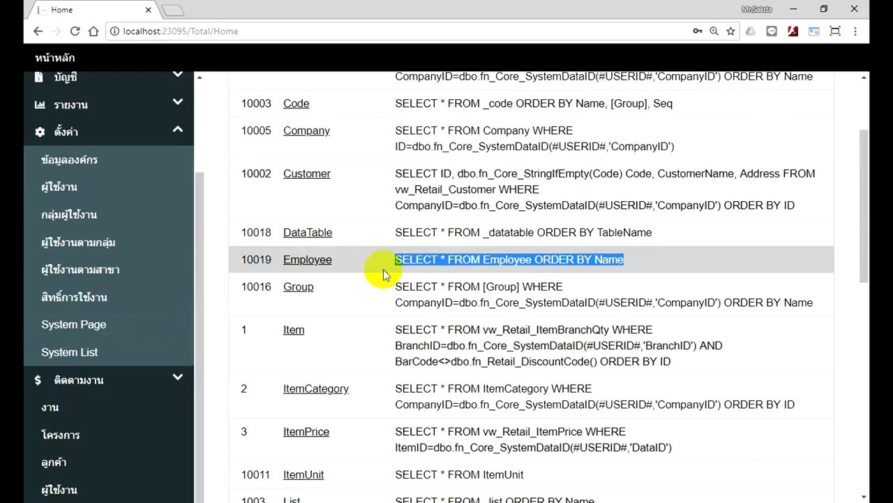
pyautogui.doubleClick(255, 259)
pyautogui.rightClick(259, 261)
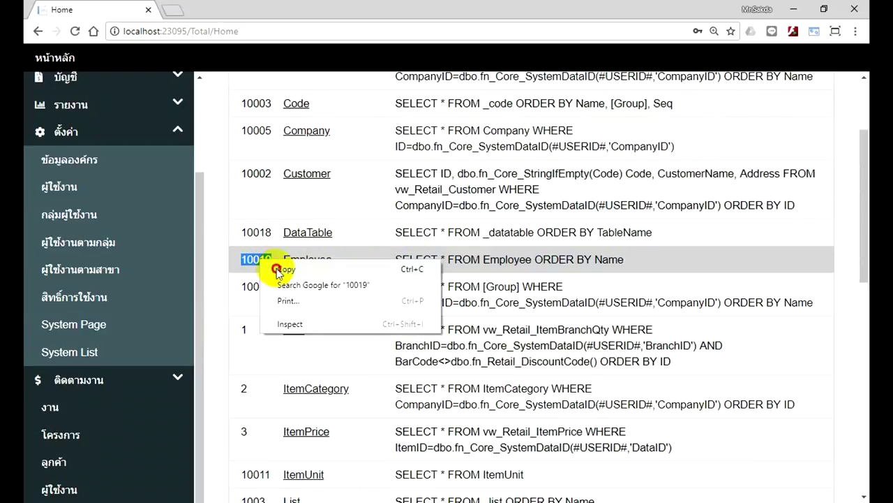
pyautogui.click(277, 270)
# Step: Return to the System Page list and scroll to the Employee page (10033)
pyautogui.click(70, 324)
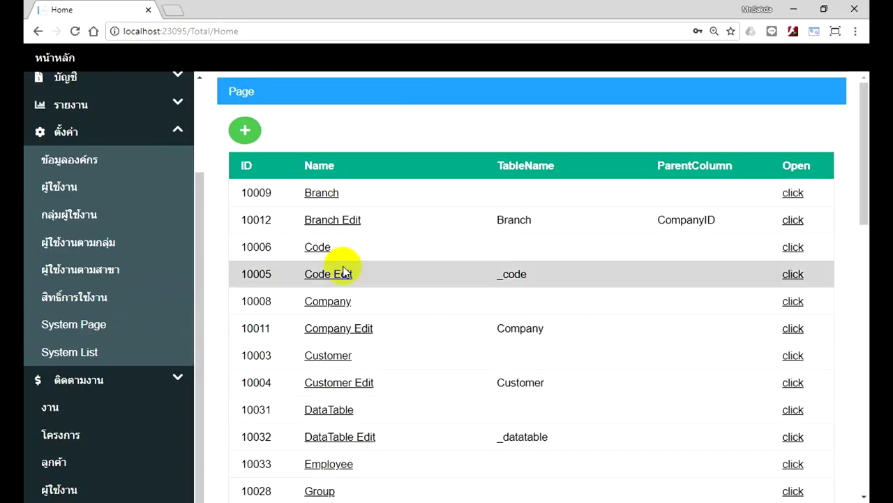
pyautogui.scroll(-2, 342, 273)
pyautogui.scroll(-1, 338, 272)
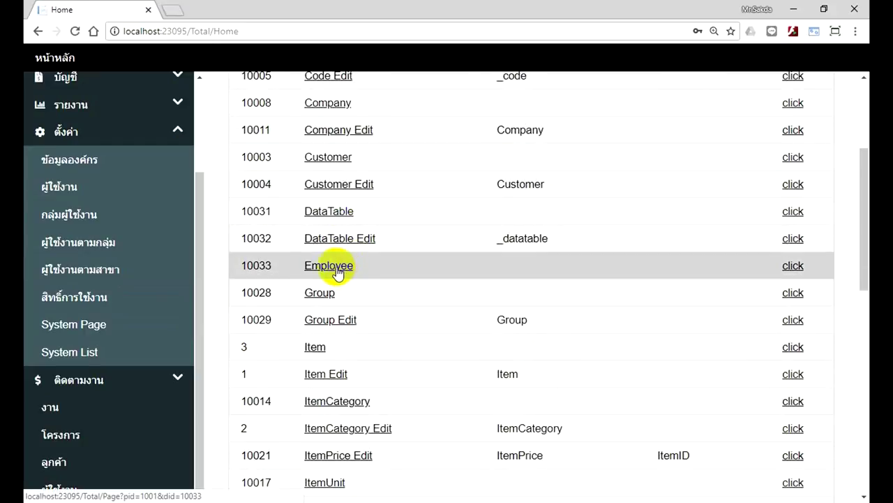
# Step: Open the Employee page's Employee Section and add a new field with Seq 1
pyautogui.click(329, 266)
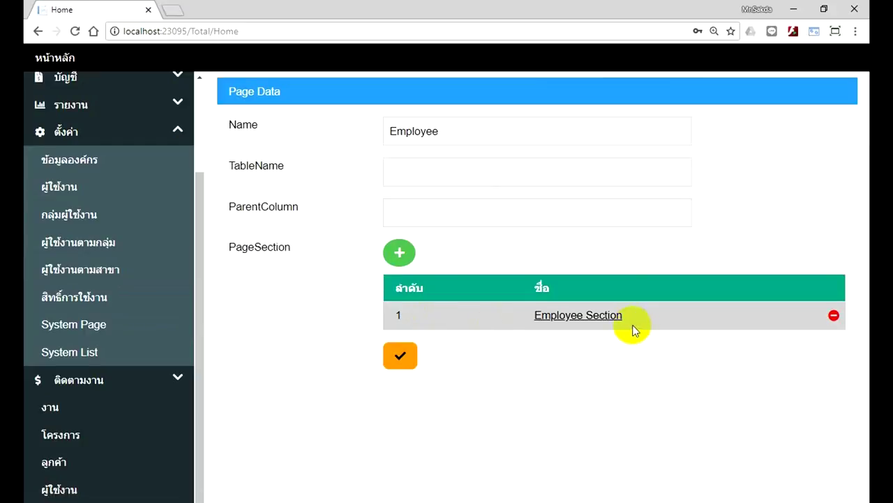
pyautogui.click(393, 134)
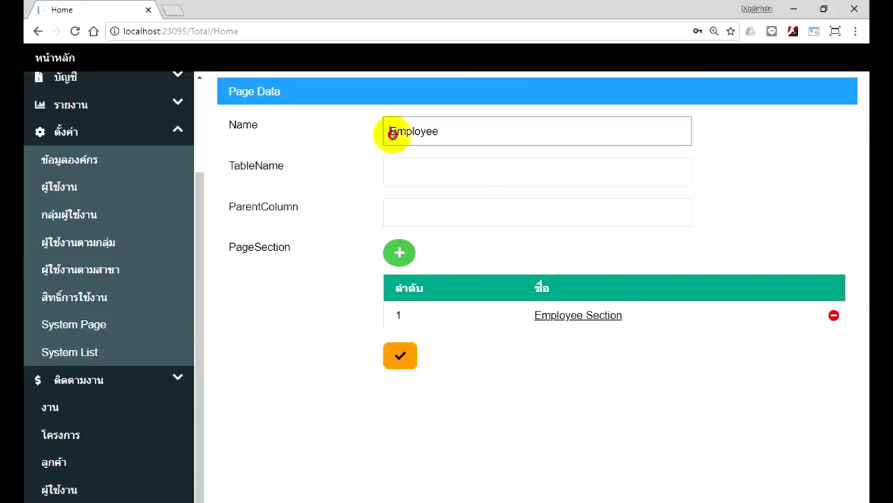
pyautogui.click(558, 318)
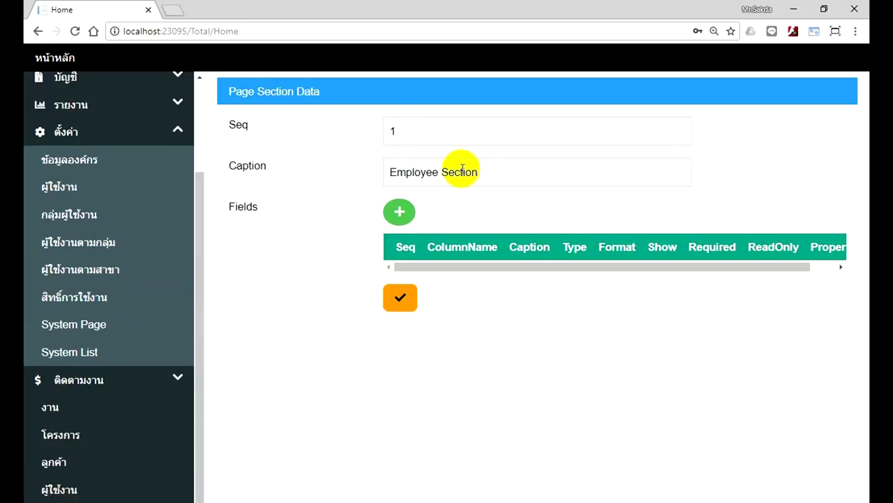
pyautogui.click(400, 214)
pyautogui.click(424, 131)
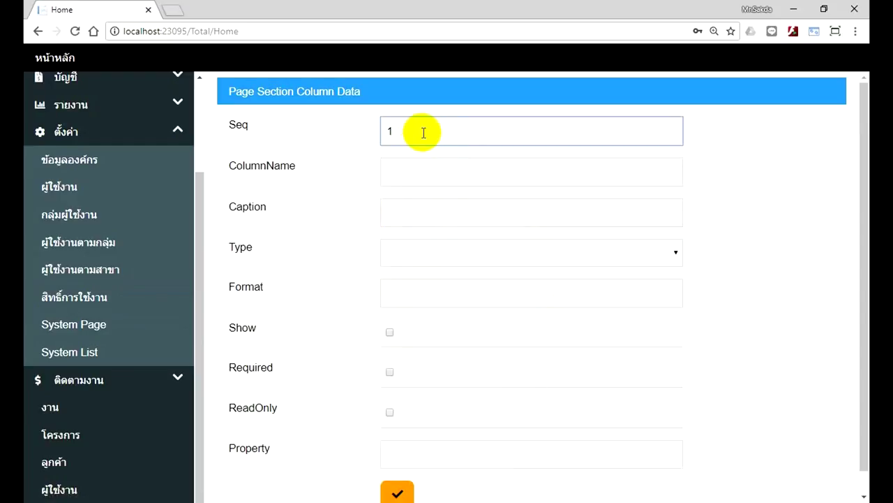
# Step: Set the new field's Type to list, tick Show, enter Property 10019, and save
pyautogui.click(411, 258)
pyautogui.click(414, 314)
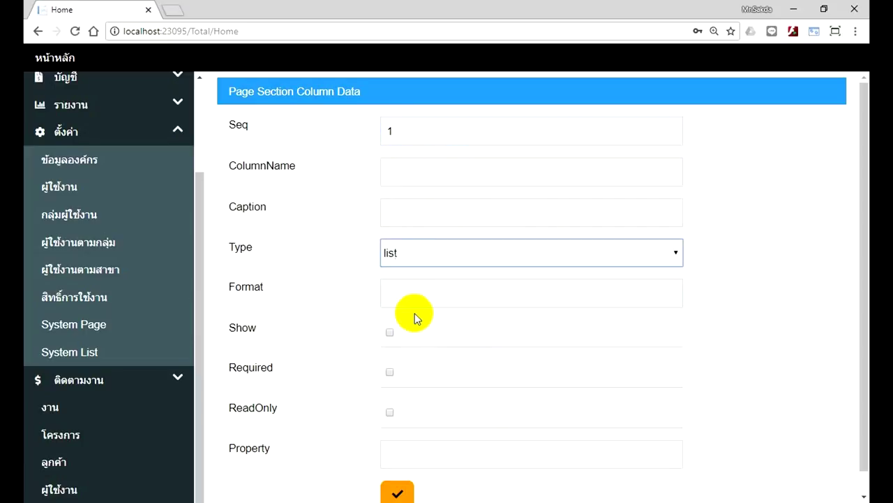
pyautogui.scroll(-1, 428, 275)
pyautogui.click(390, 309)
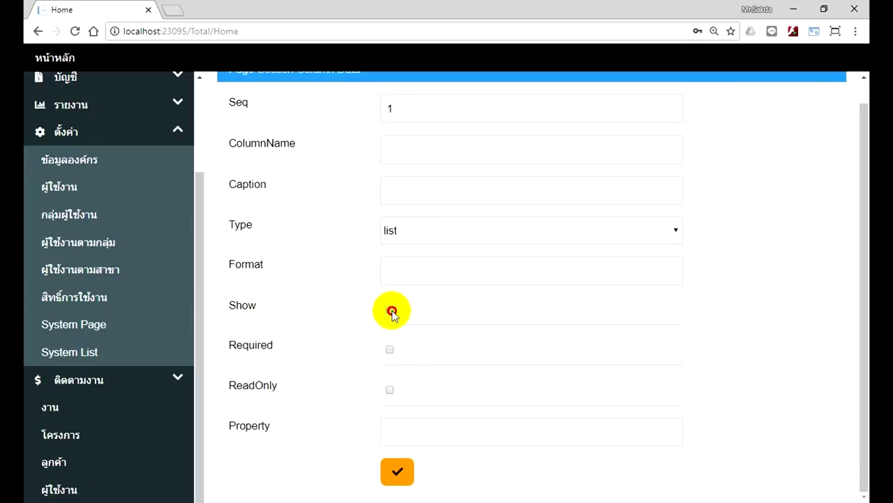
pyautogui.click(418, 441)
pyautogui.write('10019')
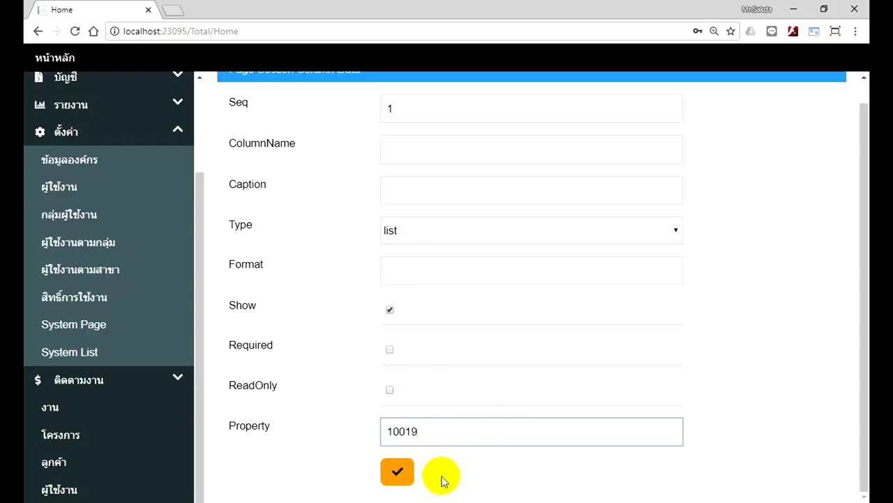
pyautogui.click(404, 475)
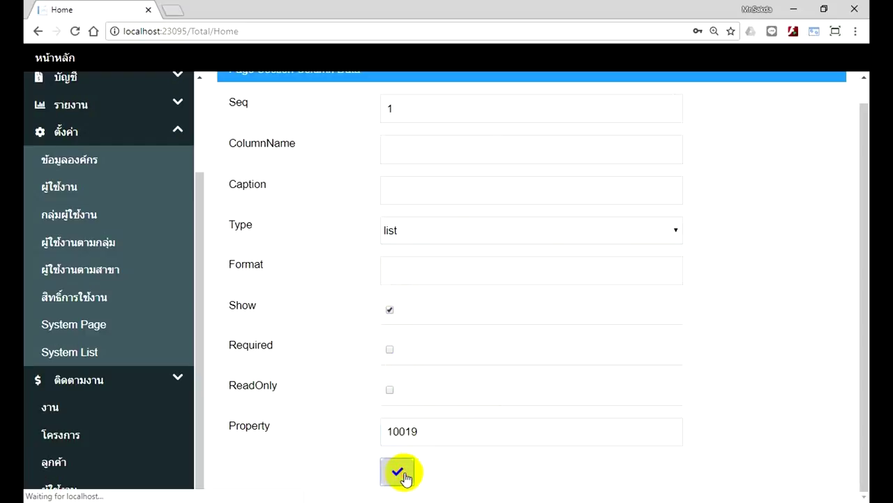
# Step: Preview the Employee page with its ชื่อ and เพศ columns, then return to System Page
pyautogui.click(129, 333)
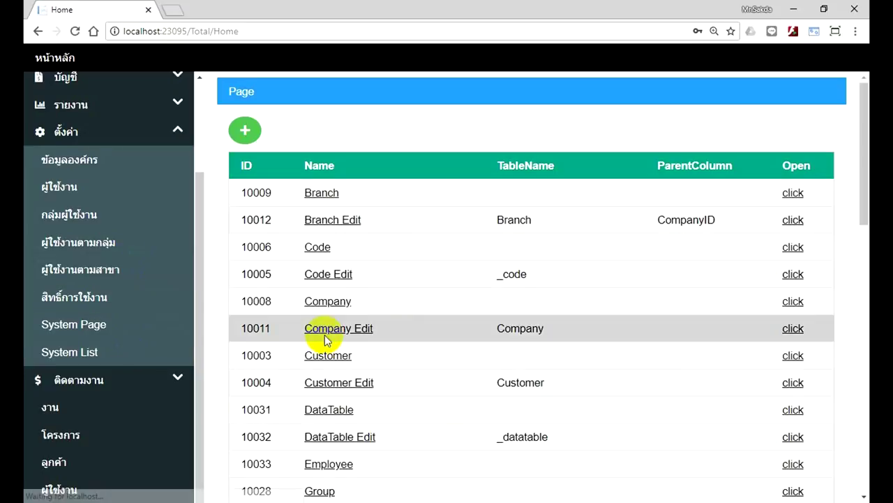
pyautogui.scroll(-3, 323, 333)
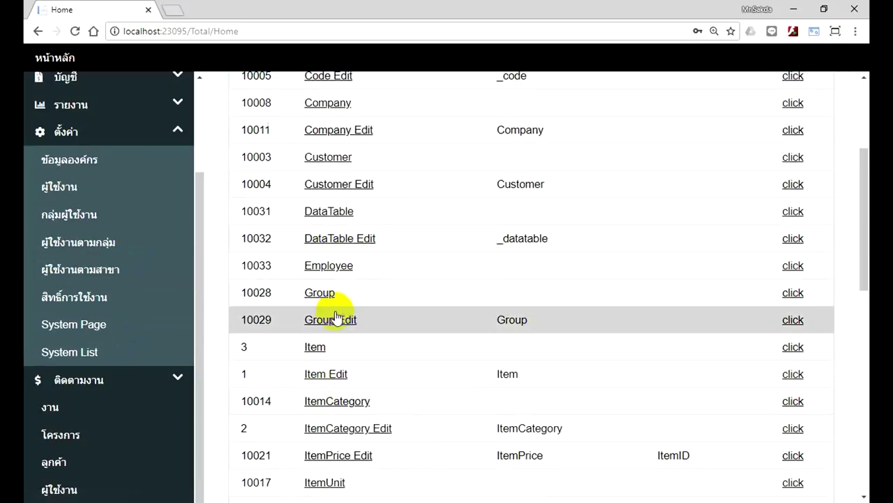
pyautogui.click(794, 267)
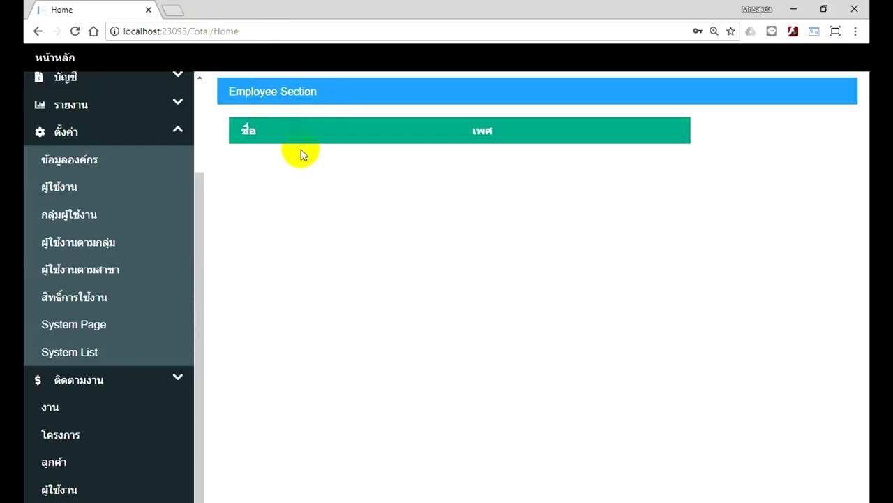
pyautogui.click(116, 333)
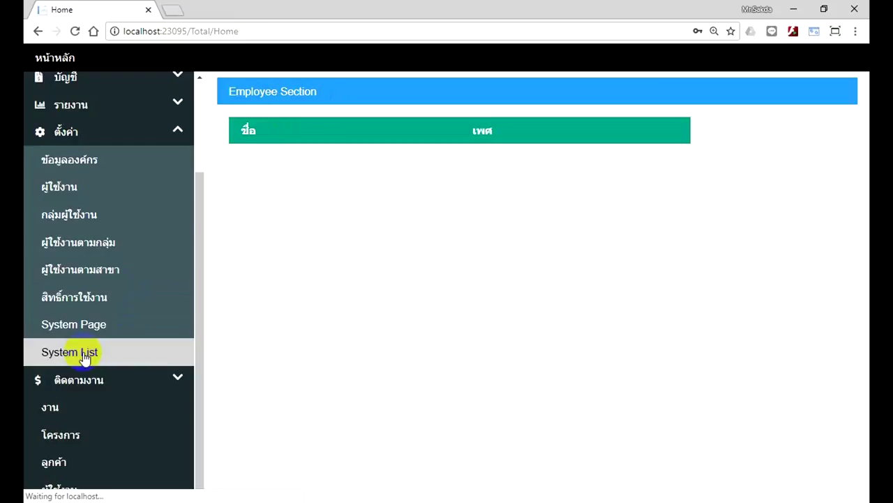
# Step: Dismiss the SQL exception in Visual Studio and continue debugging
pyautogui.click(87, 355)
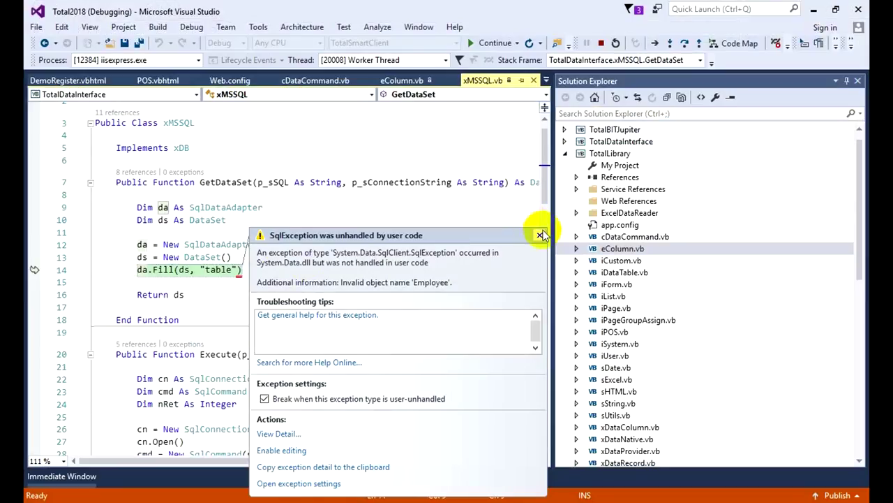
pyautogui.click(541, 235)
pyautogui.moveTo(277, 245)
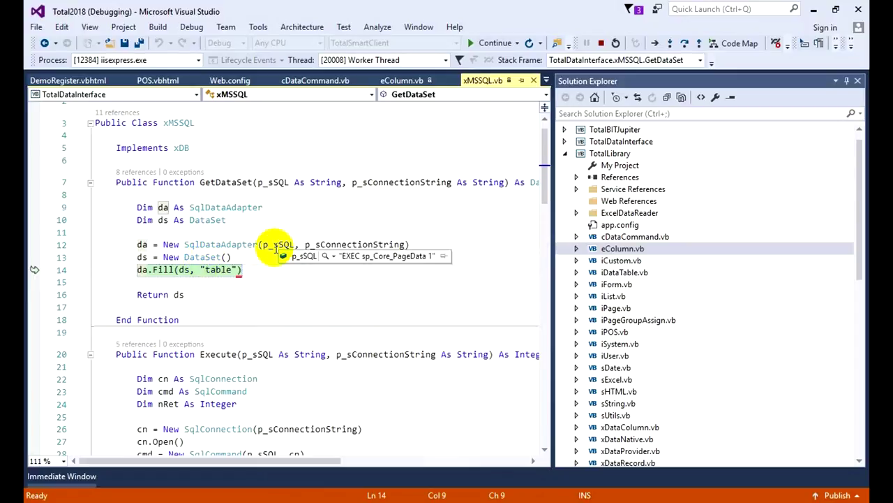
pyautogui.click(478, 42)
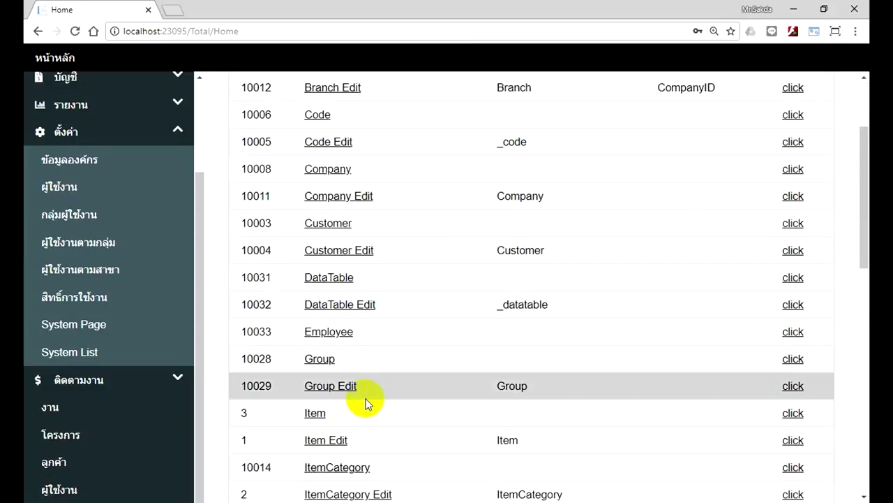
# Step: Paste the Employee page's link into a new tab to read page id 10033
pyautogui.scroll(-2, 365, 403)
pyautogui.scroll(2, 343, 223)
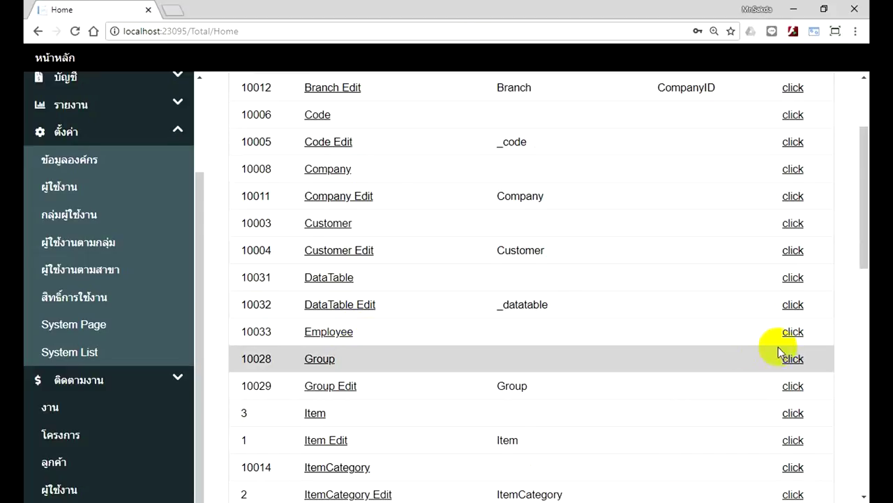
pyautogui.rightClick(792, 333)
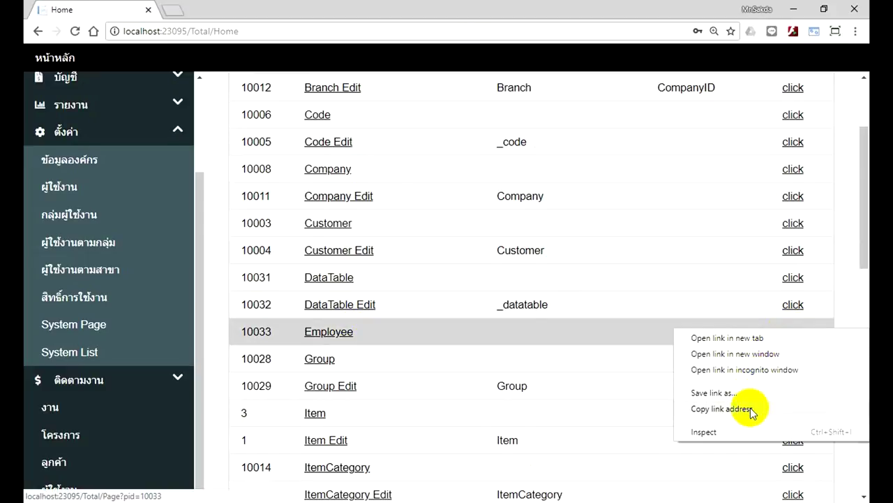
pyautogui.click(723, 408)
pyautogui.click(174, 10)
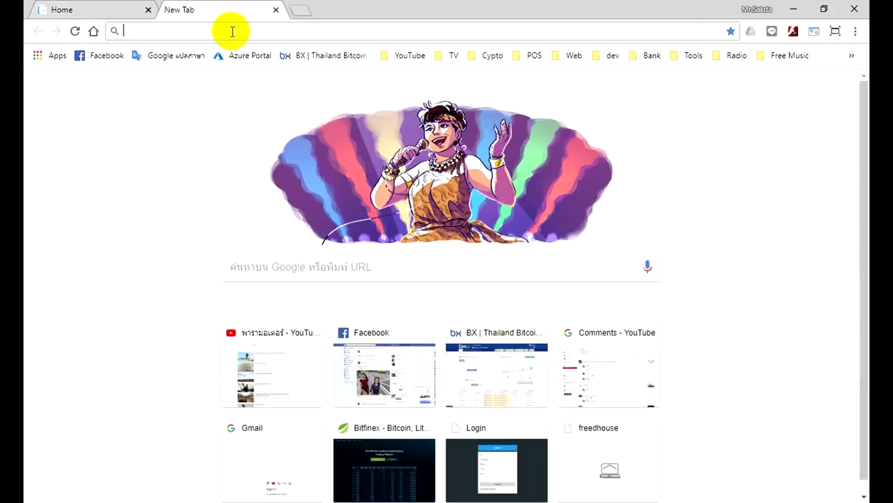
pyautogui.hotkey('ctrl', 'v')
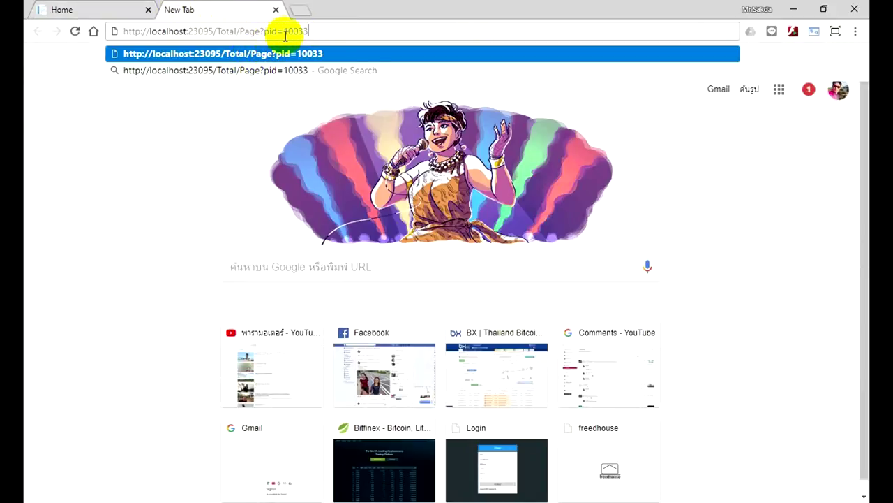
pyautogui.moveTo(284, 33); pyautogui.dragTo(318, 33)
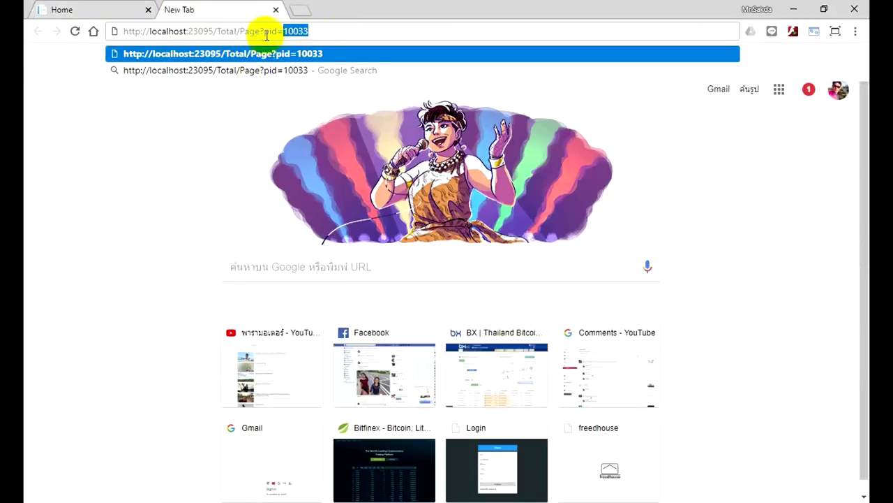
pyautogui.click(86, 9)
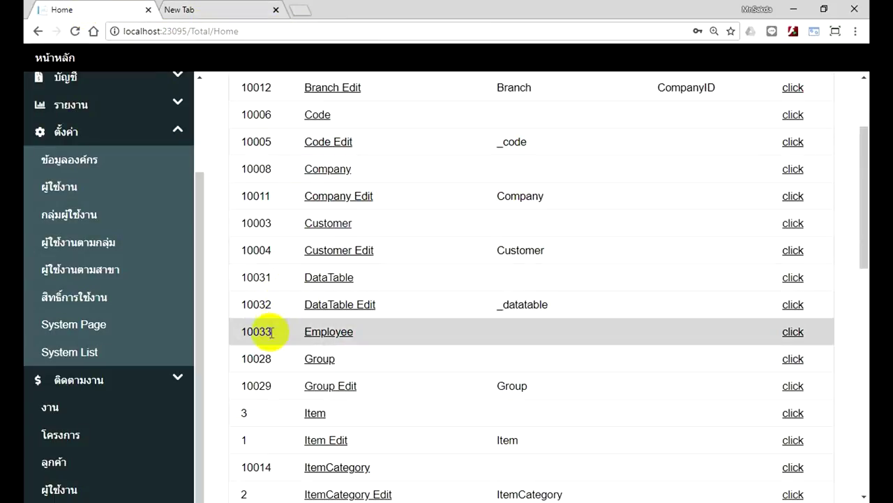
# Step: Reopen the Employee page, dismiss the 'Invalid object name Employee' SqlException and continue debugging
pyautogui.click(795, 333)
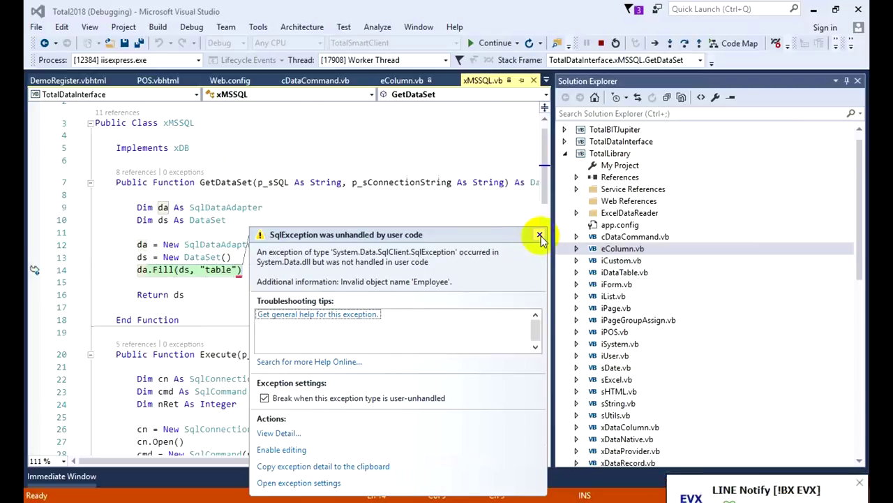
pyautogui.click(540, 236)
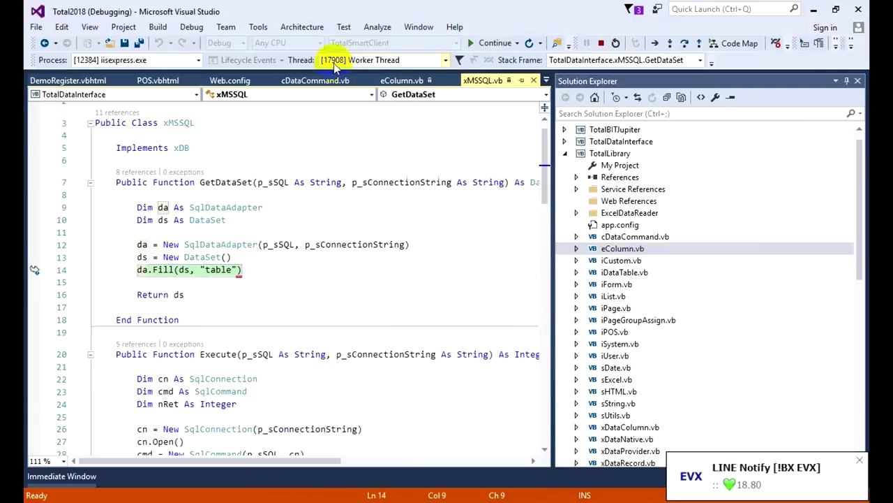
pyautogui.click(467, 45)
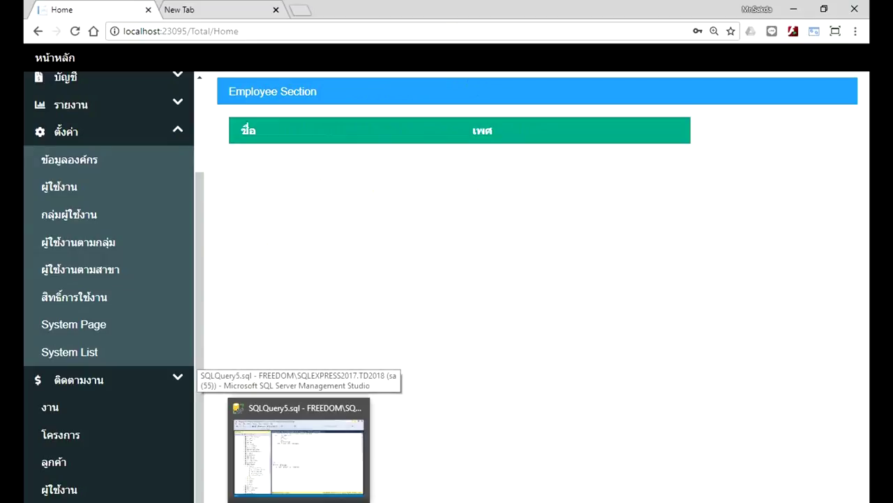
# Step: Check the Employeee table in SSMS, then browse Total's System Page list
pyautogui.click(299, 447)
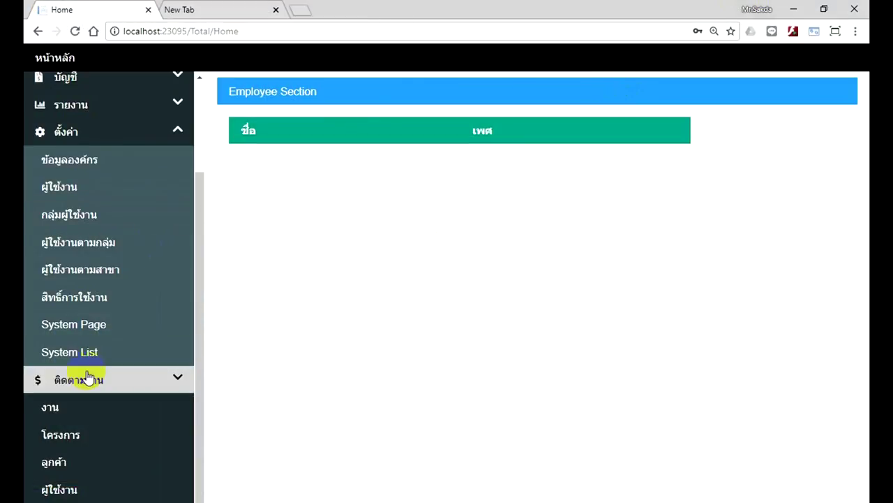
pyautogui.click(90, 353)
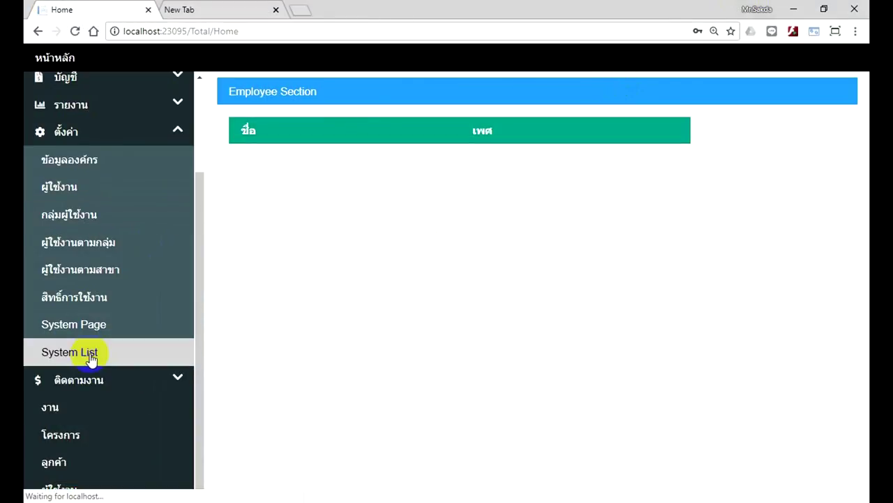
pyautogui.click(95, 324)
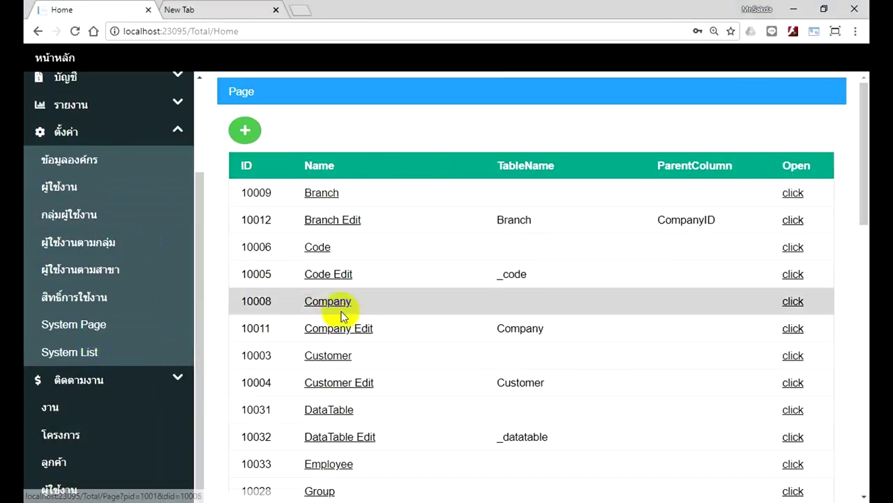
pyautogui.scroll(-3, 349, 324)
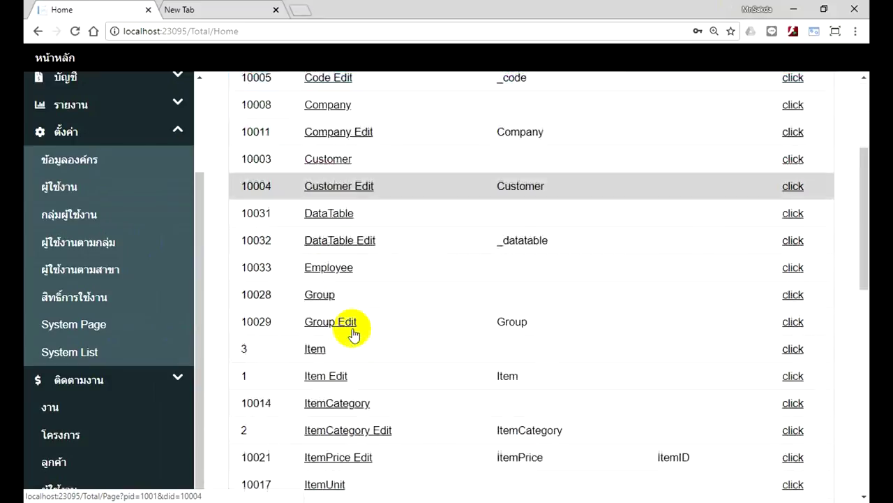
pyautogui.scroll(-2, 359, 349)
pyautogui.scroll(3, 360, 342)
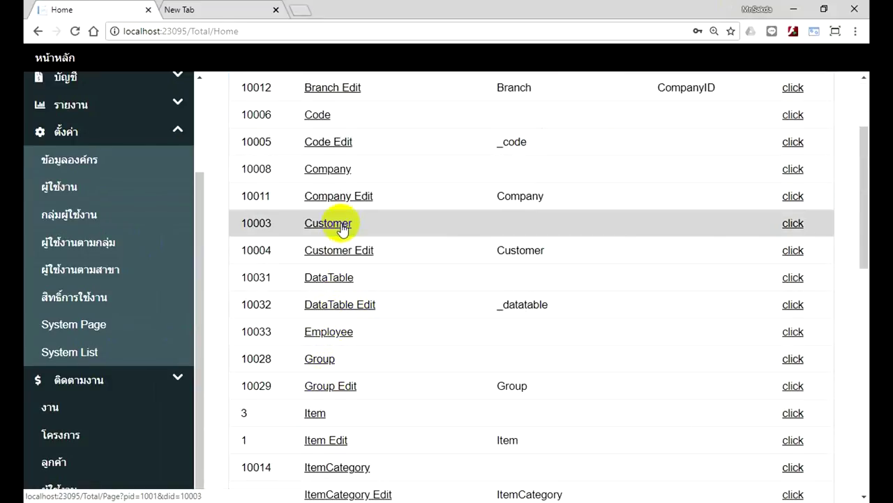
pyautogui.scroll(1, 335, 245)
pyautogui.scroll(1, 349, 265)
pyautogui.scroll(-2, 342, 293)
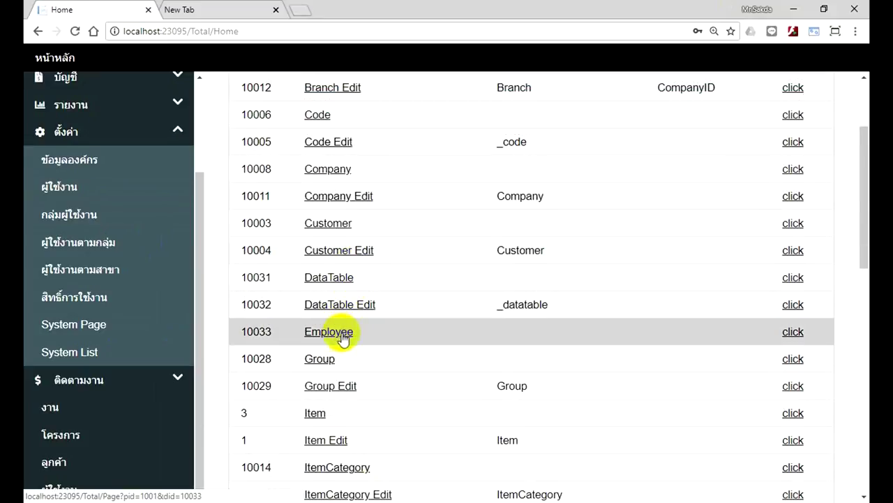
# Step: Glance at SSMS again, then start a new page from the System Page list
pyautogui.hotkey('alt', 'Tab')
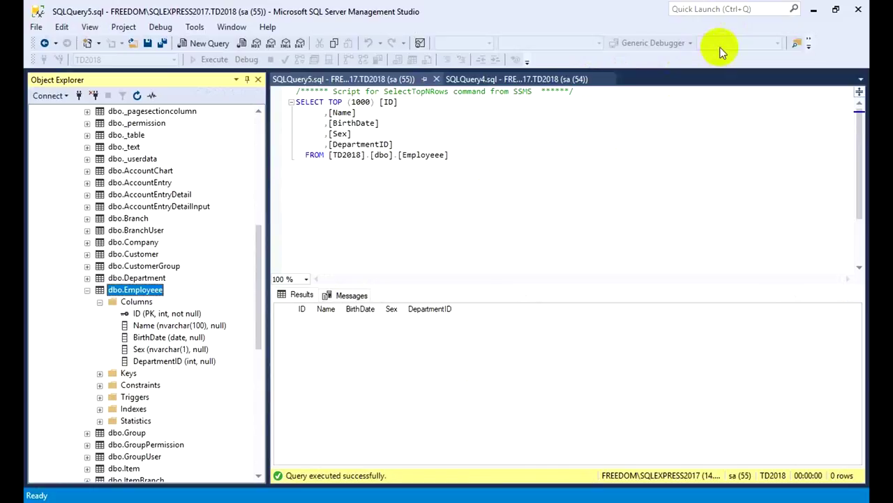
pyautogui.click(812, 8)
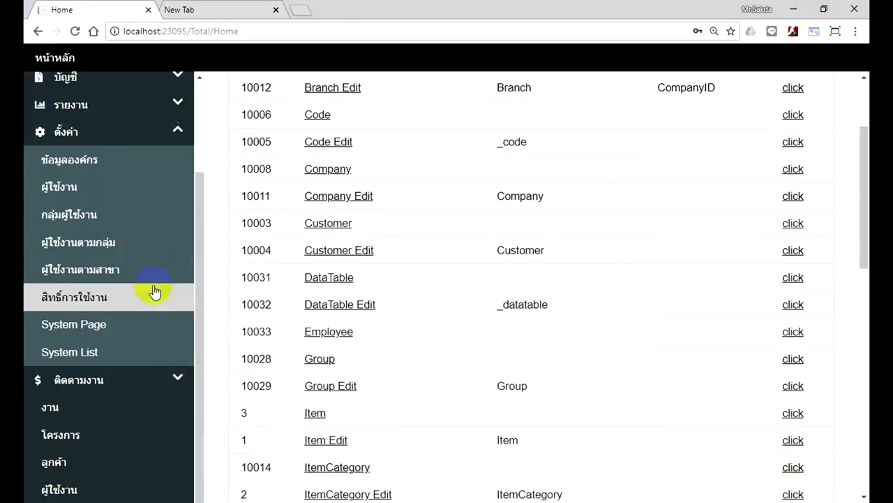
pyautogui.click(98, 325)
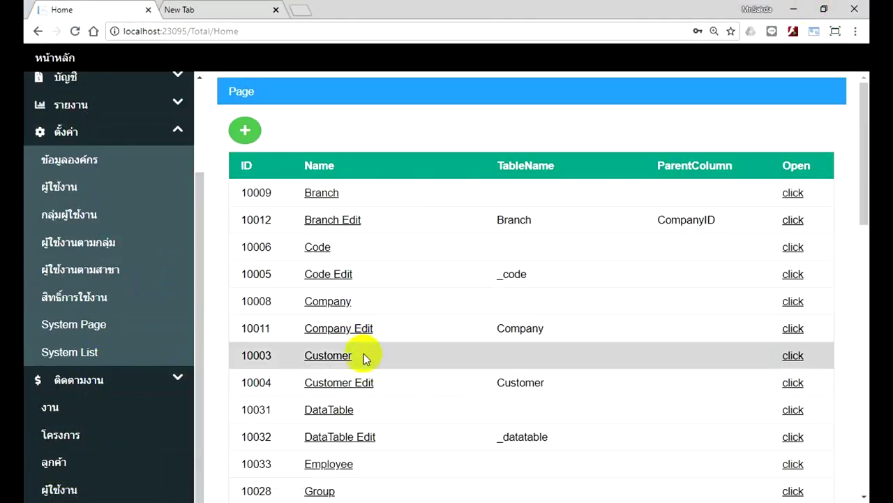
pyautogui.click(249, 133)
# Step: Create the page 'Employee Edit' with TableName Employee
pyautogui.click(454, 130)
pyautogui.write('Employee Edit')
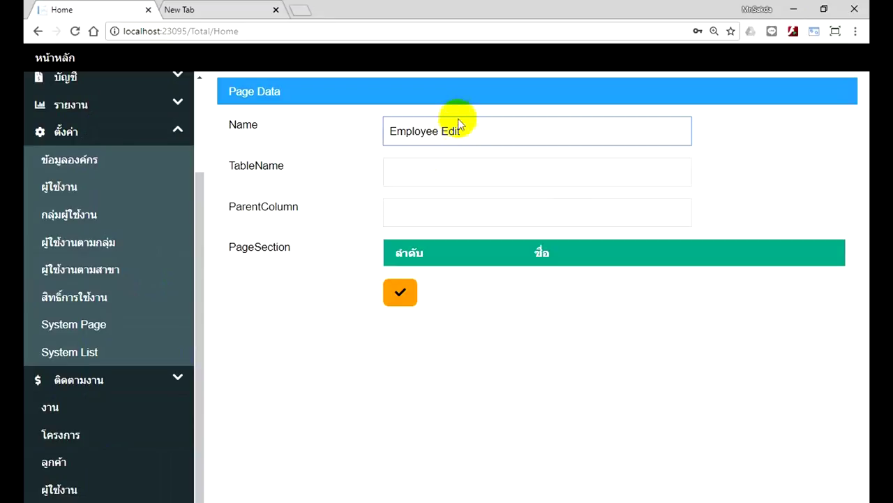
pyautogui.doubleClick(415, 132)
pyautogui.click(421, 170)
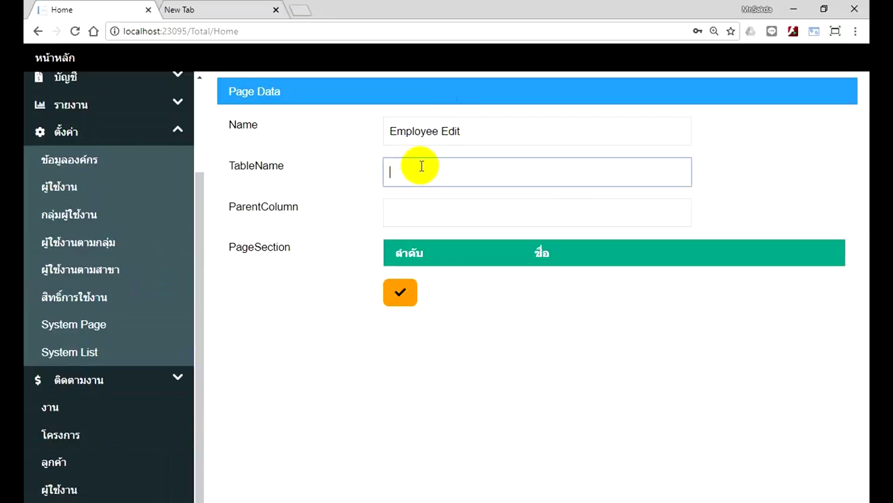
pyautogui.write('Employee')
pyautogui.press('Tab')
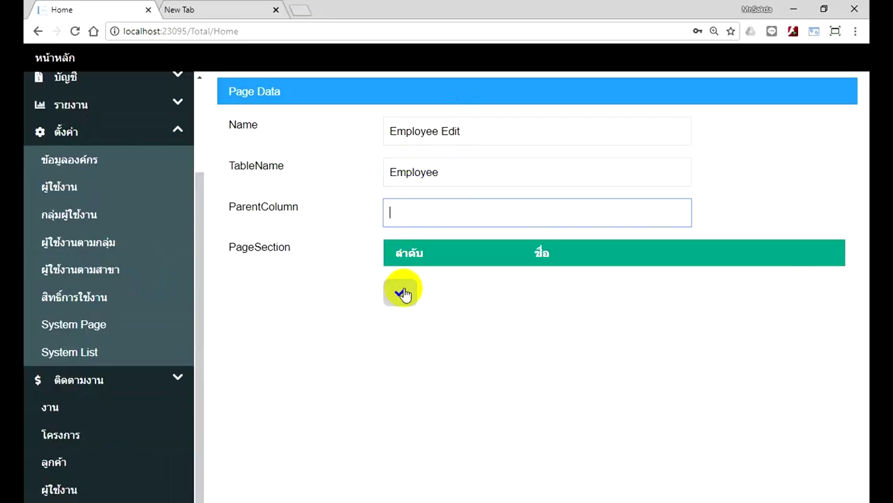
pyautogui.click(402, 294)
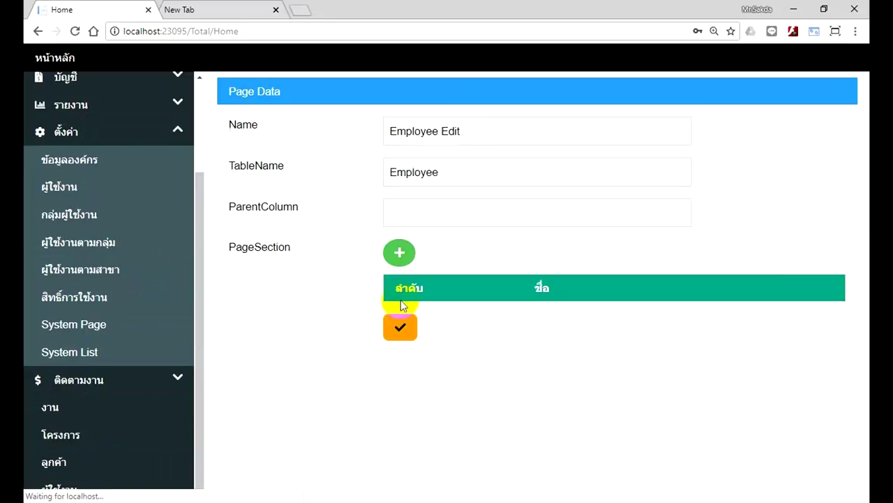
# Step: Add a section with Seq 1 and caption ข้อมูลพนักงาน to Employee Edit and save it
pyautogui.click(402, 259)
pyautogui.click(403, 126)
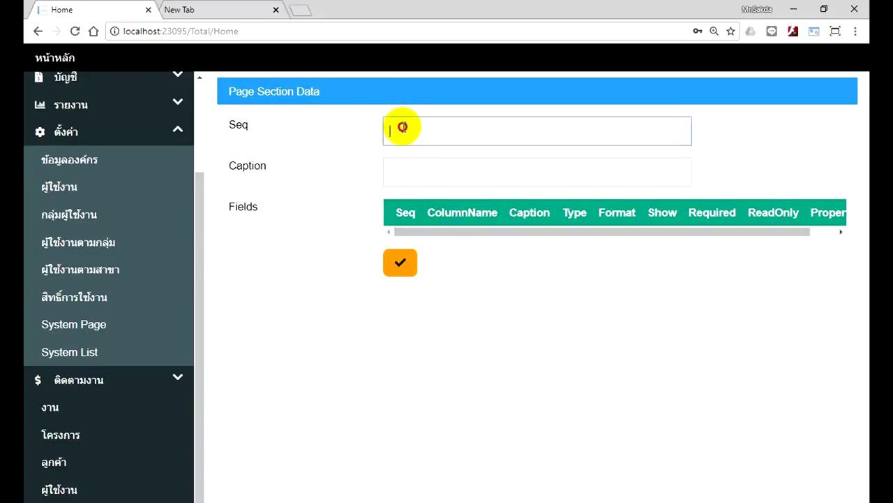
pyautogui.write('1')
pyautogui.click(432, 176)
pyautogui.write('ข้อมูลพนักงาน')
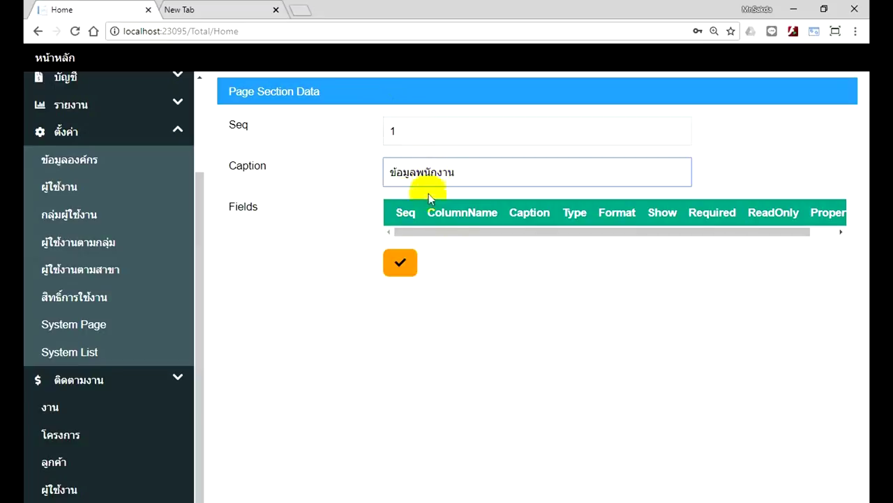
pyautogui.click(399, 265)
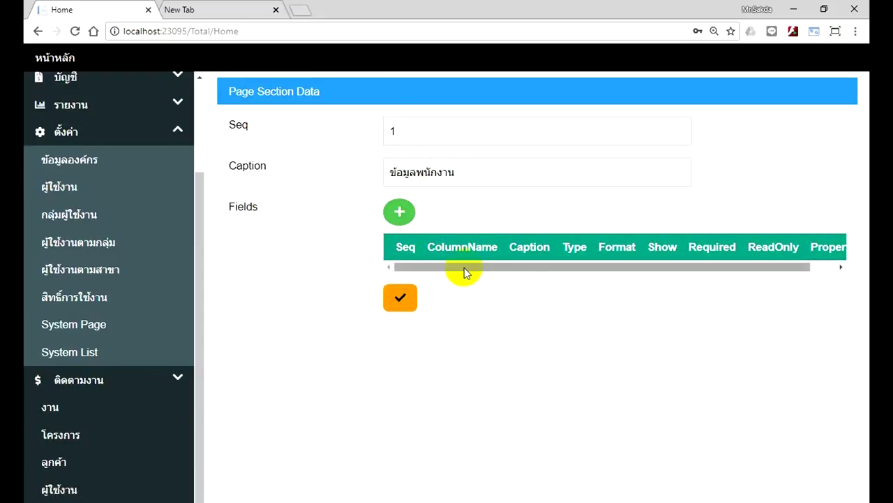
pyautogui.click(400, 222)
# Step: Look at the Name and BirthDate columns of dbo.Employeee in SSMS, then minimize it
pyautogui.click(393, 134)
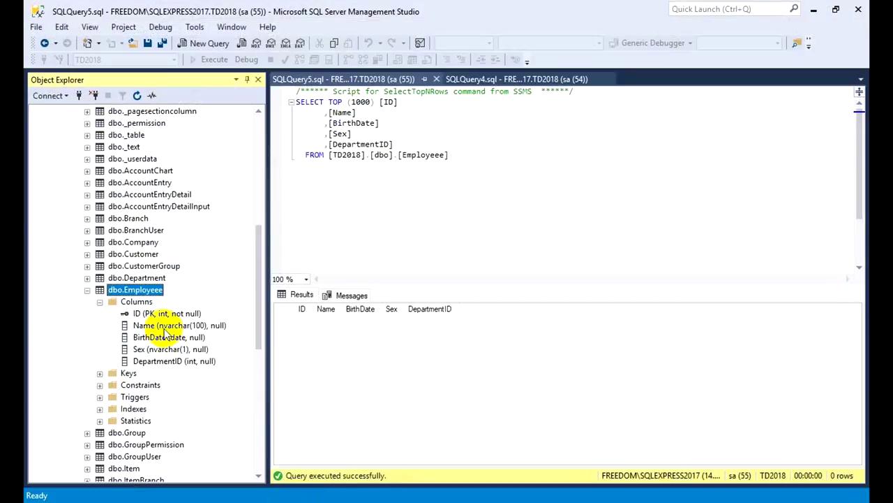
pyautogui.click(155, 326)
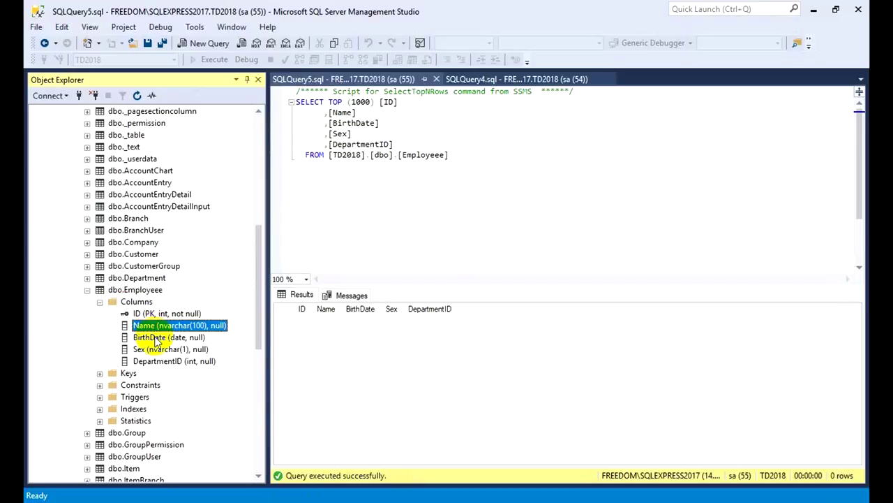
pyautogui.click(156, 337)
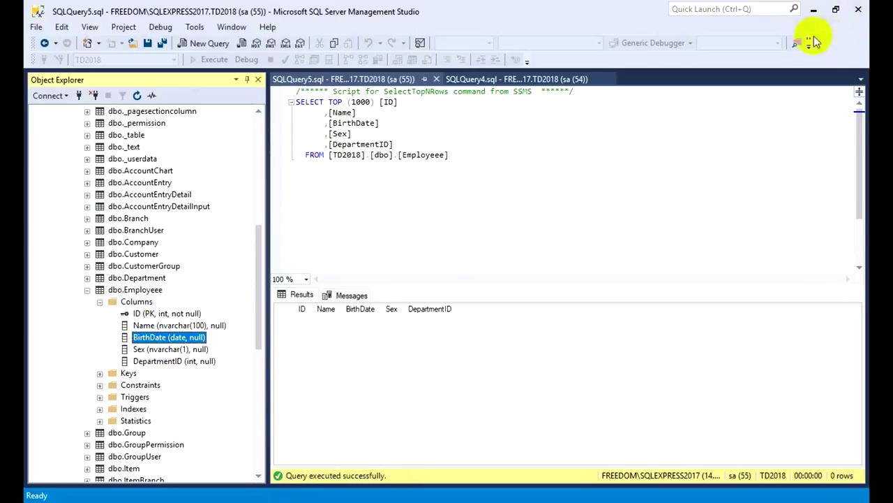
pyautogui.click(814, 9)
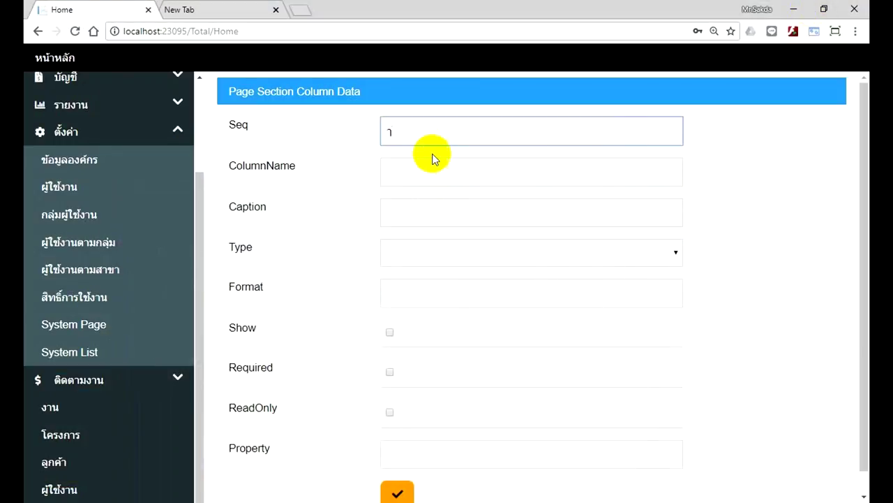
# Step: Define the field Seq 1, column Name, caption ชื่อ, type field, shown, and save it
pyautogui.write('1')
pyautogui.press('Tab')
pyautogui.write('Name')
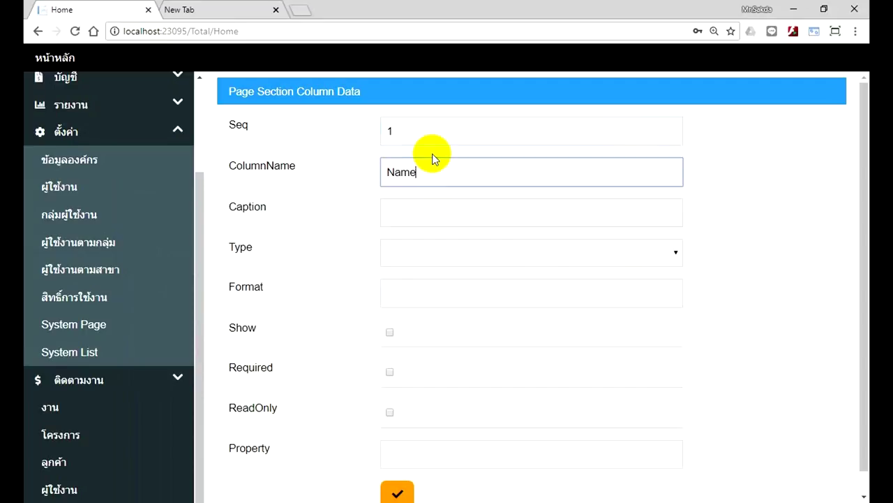
pyautogui.press('Tab')
pyautogui.write('ชื่อ')
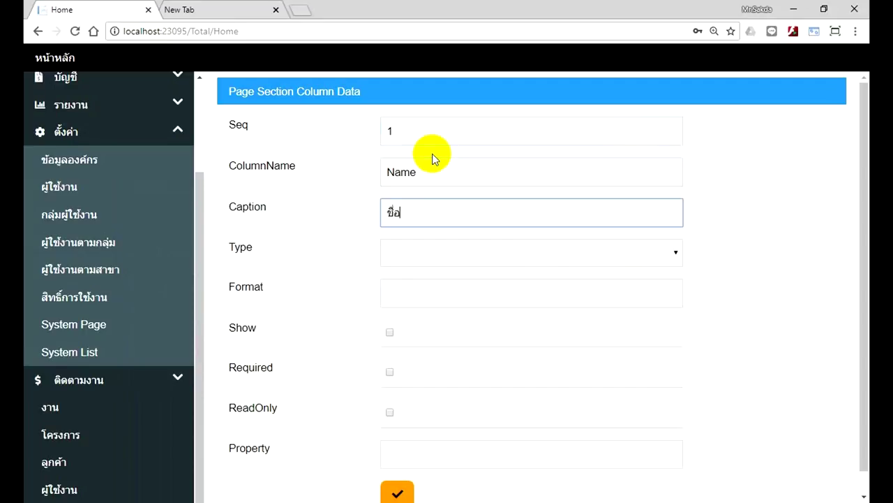
pyautogui.press('Tab')
pyautogui.click(447, 258)
pyautogui.click(424, 289)
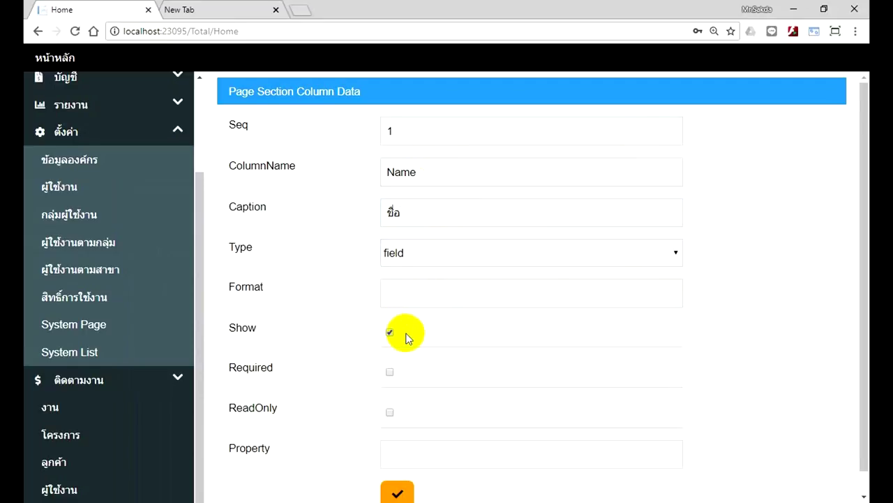
pyautogui.scroll(-1, 411, 391)
pyautogui.click(400, 475)
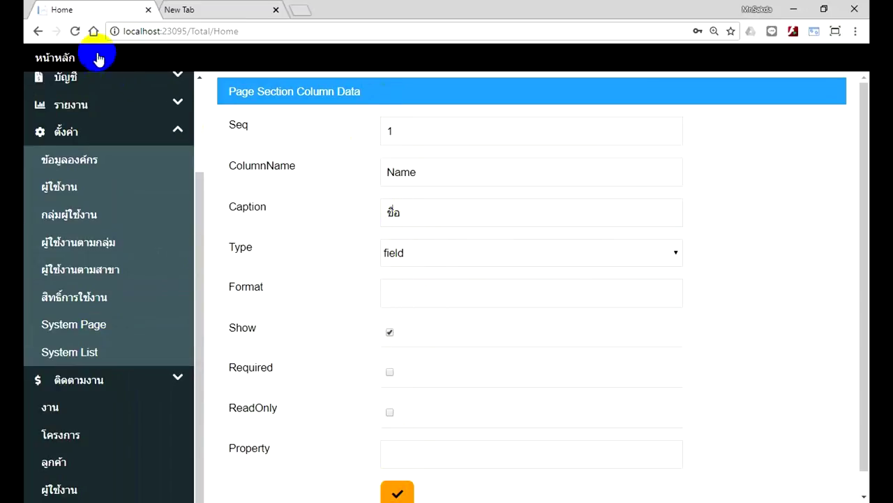
# Step: Start a second field with Seq 2, ColumnName BirthDate and caption วันเกิด
pyautogui.click(38, 30)
pyautogui.click(421, 105)
pyautogui.write('/')
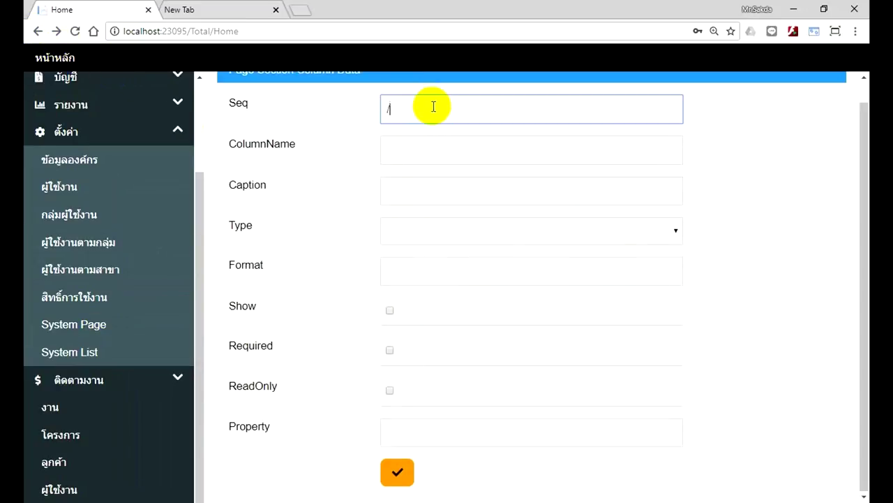
pyautogui.write('2')
pyautogui.click(466, 149)
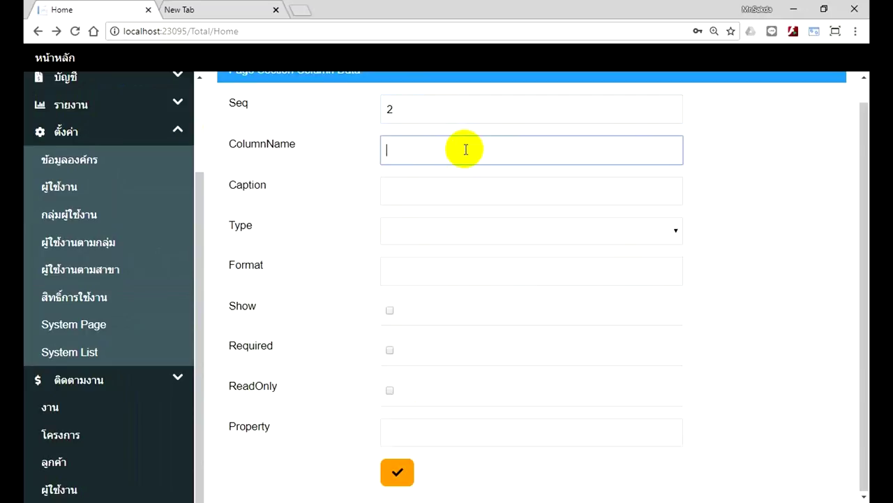
pyautogui.scroll(1, 467, 149)
pyautogui.write('Name')
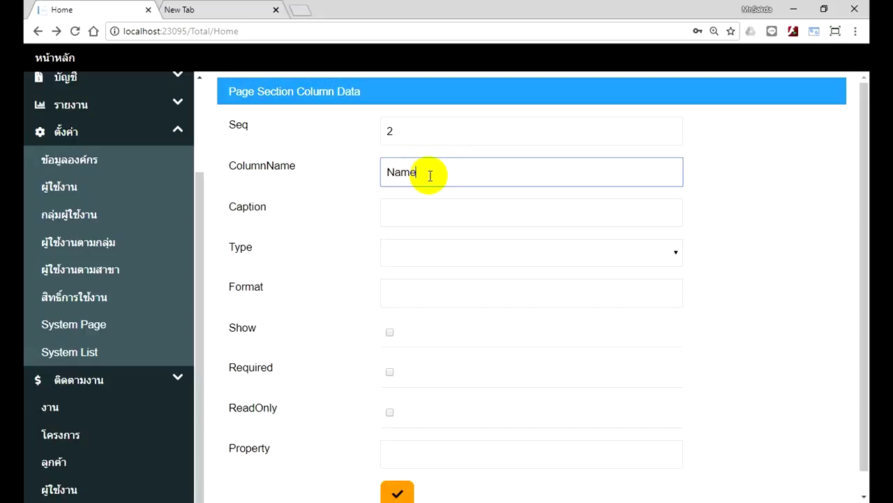
pyautogui.press('Tab')
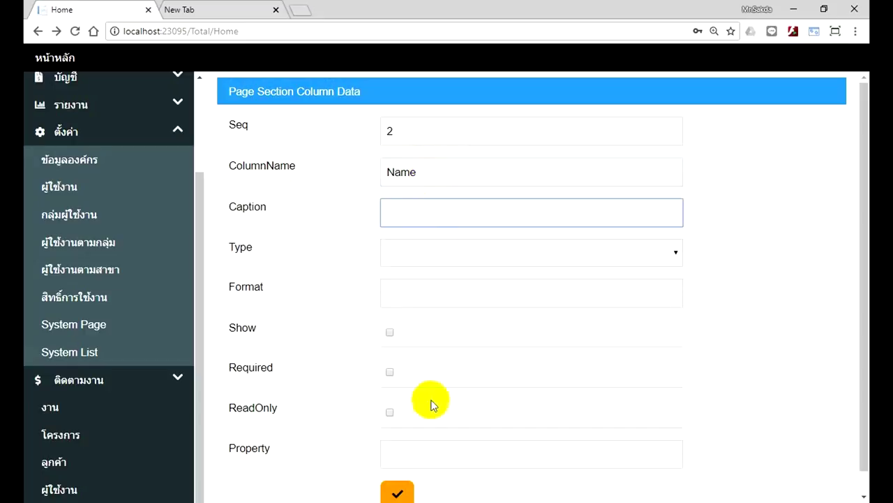
pyautogui.hotkey('shift', 'Tab')
pyautogui.write('BirthDa')
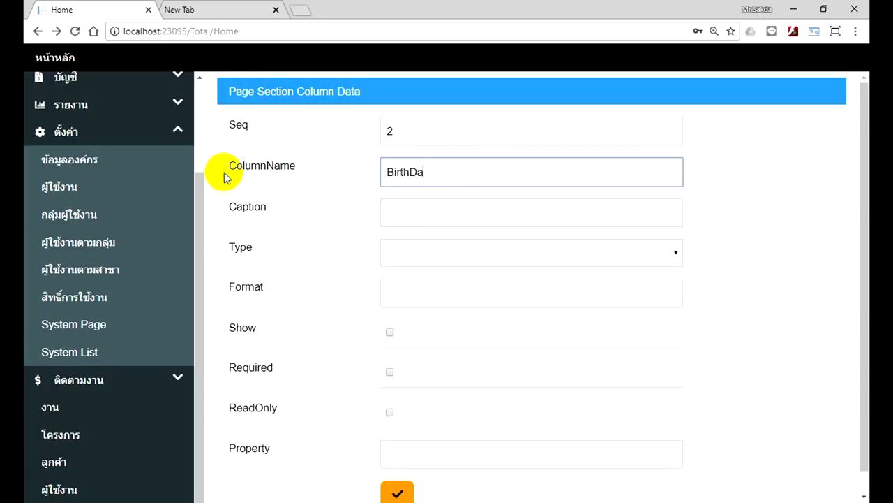
pyautogui.write('te')
pyautogui.press('Tab')
pyautogui.write('วันเกิด')
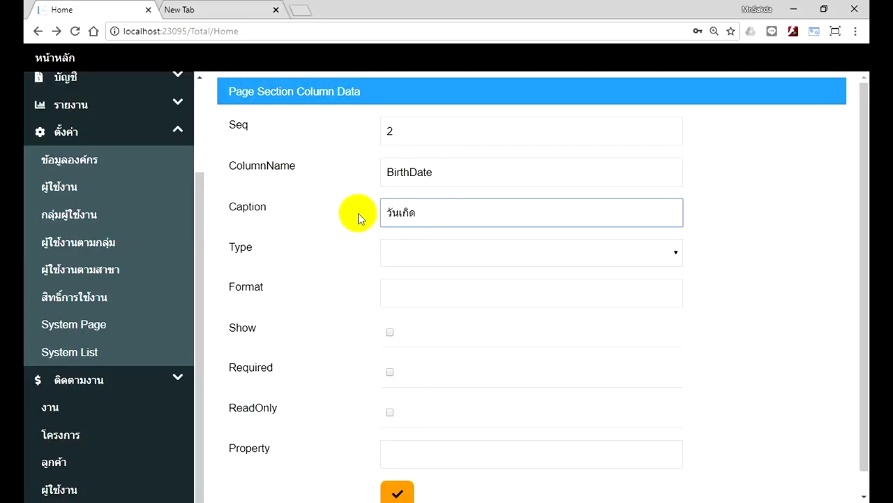
# Step: Set the BirthDate field's type to field, mark it shown, and save it
pyautogui.click(417, 253)
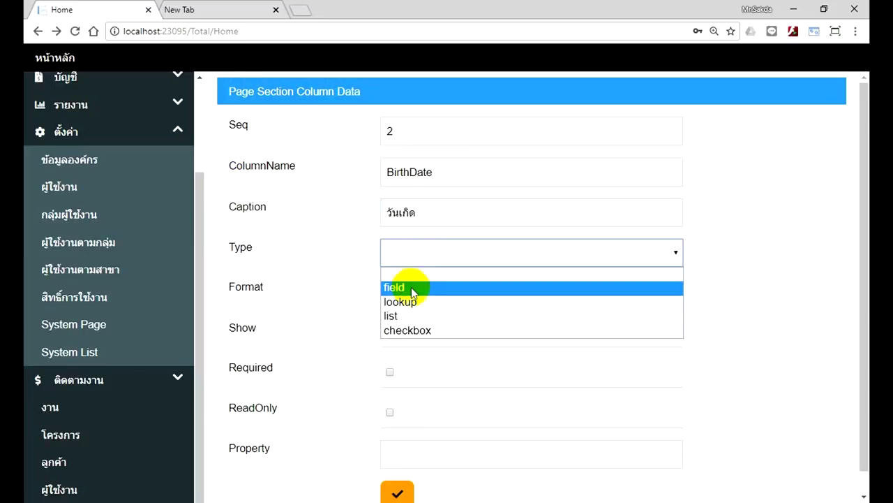
pyautogui.click(411, 286)
pyautogui.click(390, 332)
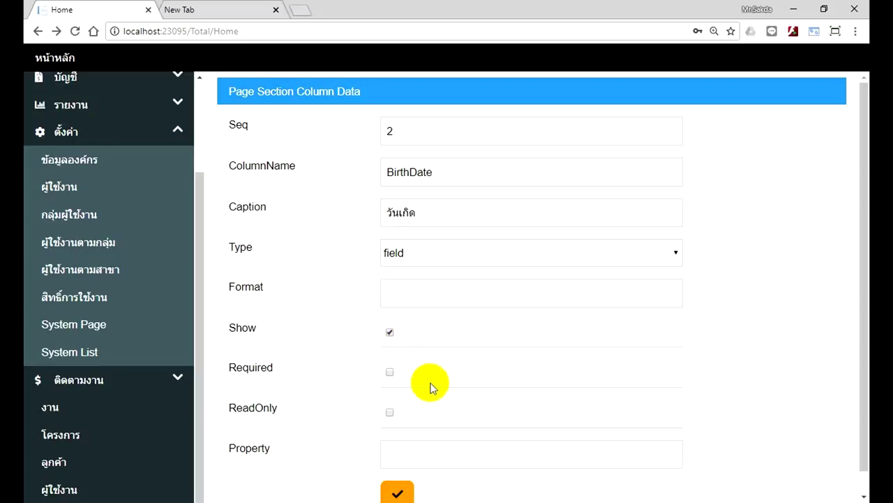
pyautogui.scroll(-1, 402, 391)
pyautogui.click(398, 464)
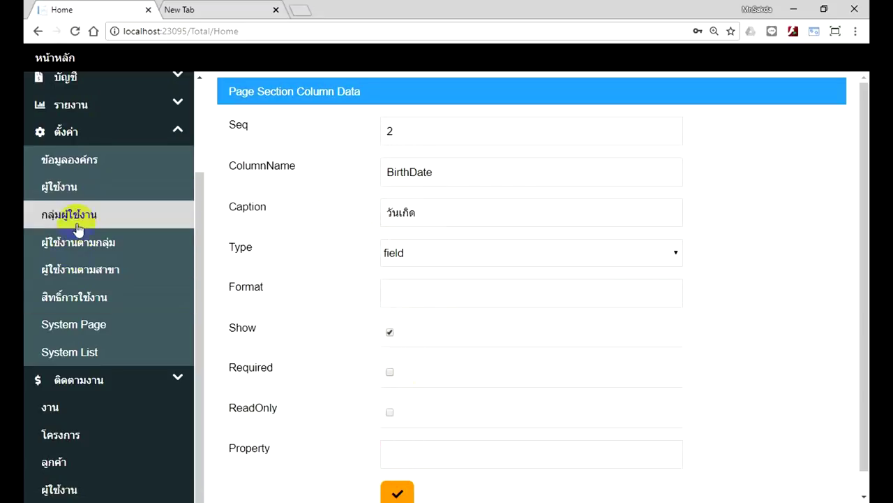
# Step: Inspect the Name field settings in ItemUnit Edit's section, then return to System Page
pyautogui.click(101, 330)
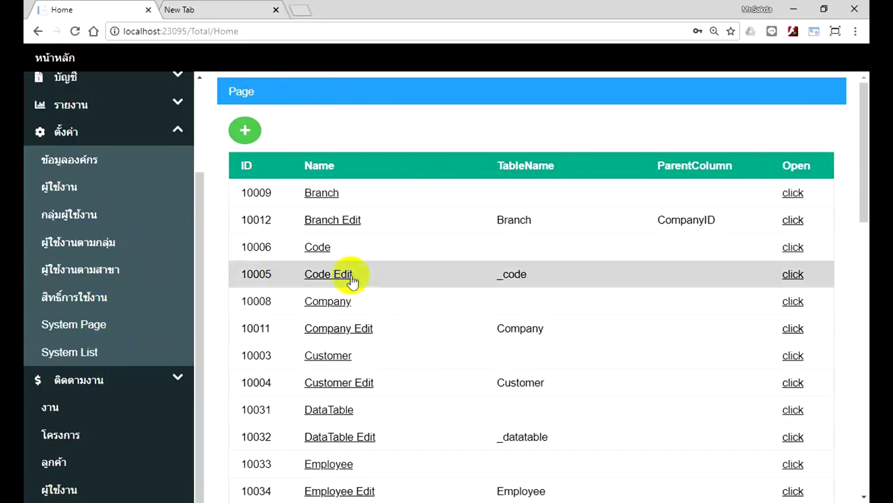
pyautogui.click(111, 338)
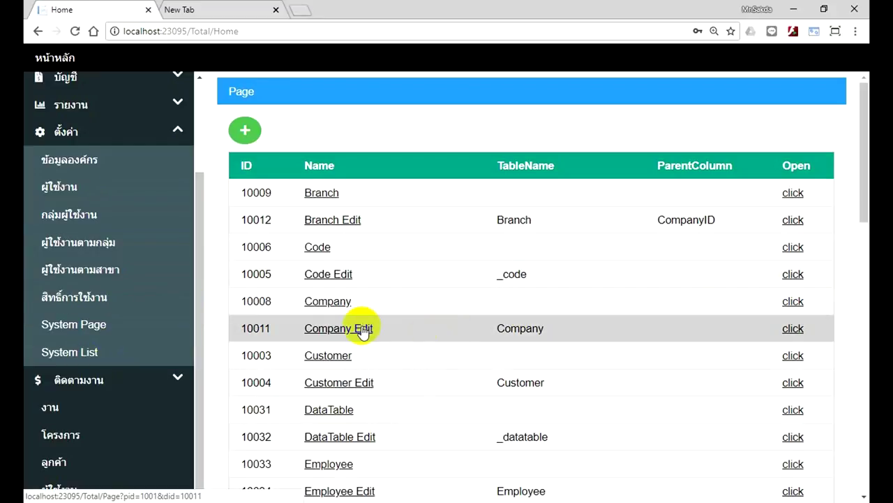
pyautogui.scroll(-1, 364, 328)
pyautogui.scroll(-4, 364, 363)
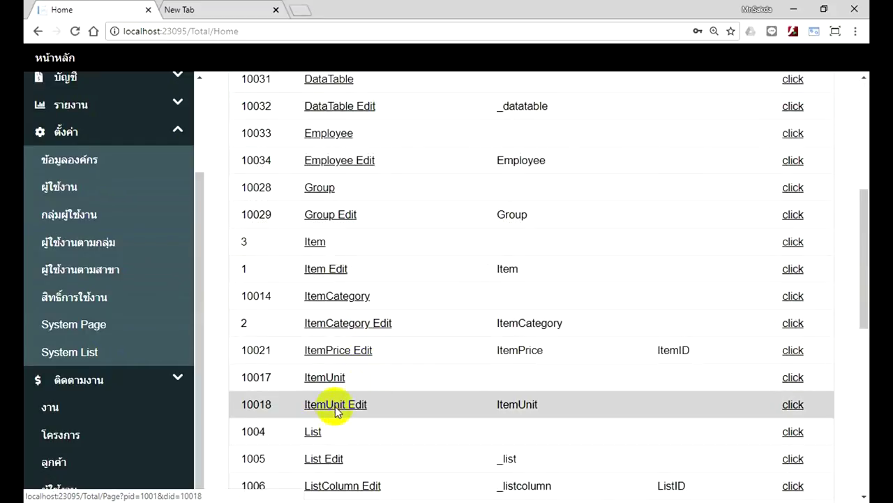
pyautogui.click(335, 406)
pyautogui.click(558, 313)
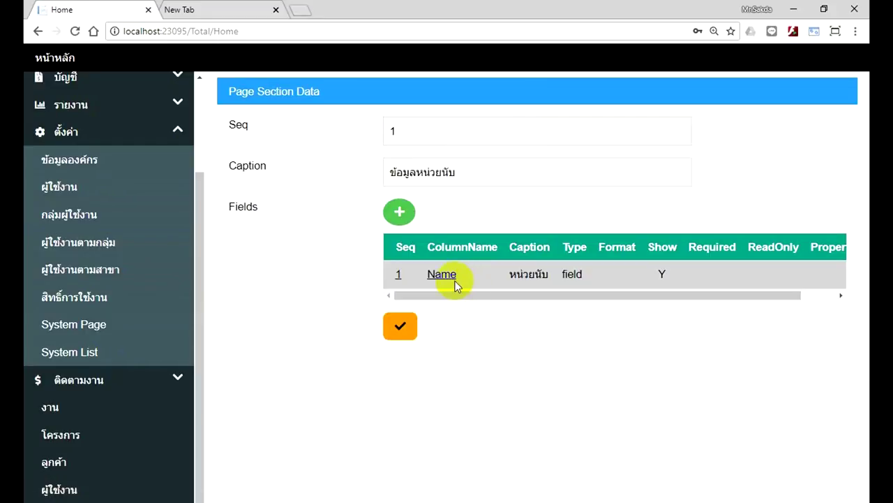
pyautogui.click(450, 280)
pyautogui.scroll(-1, 454, 335)
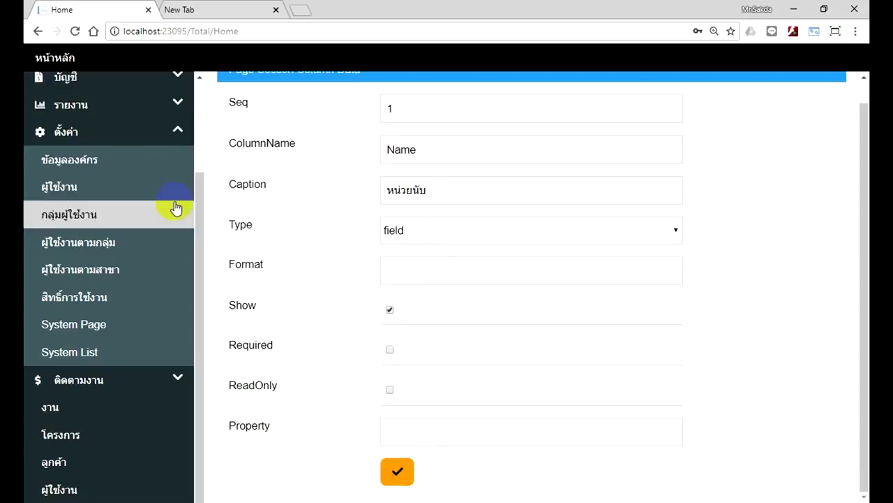
pyautogui.click(38, 33)
pyautogui.click(38, 33)
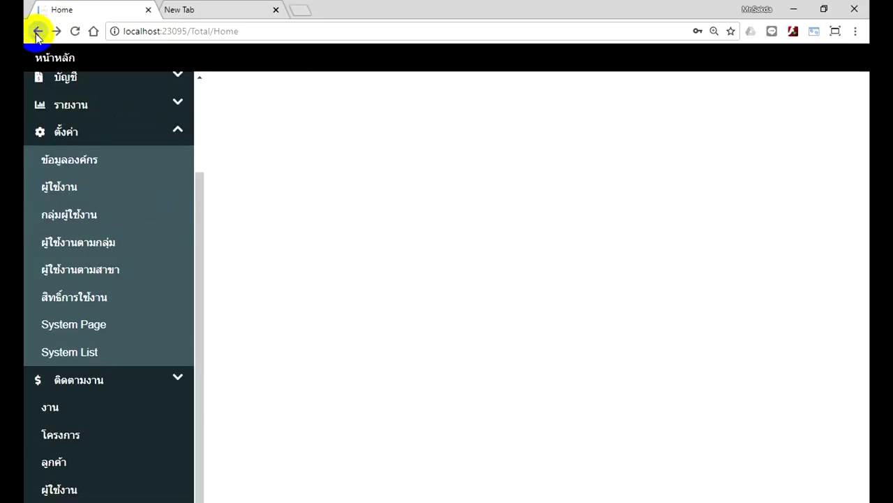
pyautogui.click(86, 328)
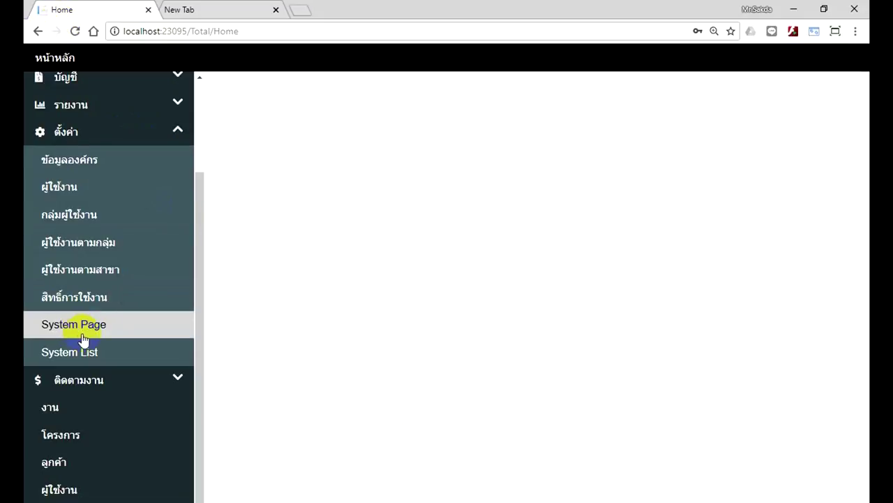
pyautogui.scroll(-3, 381, 426)
# Step: Copy the CustomerName column URL Page?pid=10004&did={{x.ID}}, then find Employee Edit (10034)
pyautogui.click(129, 353)
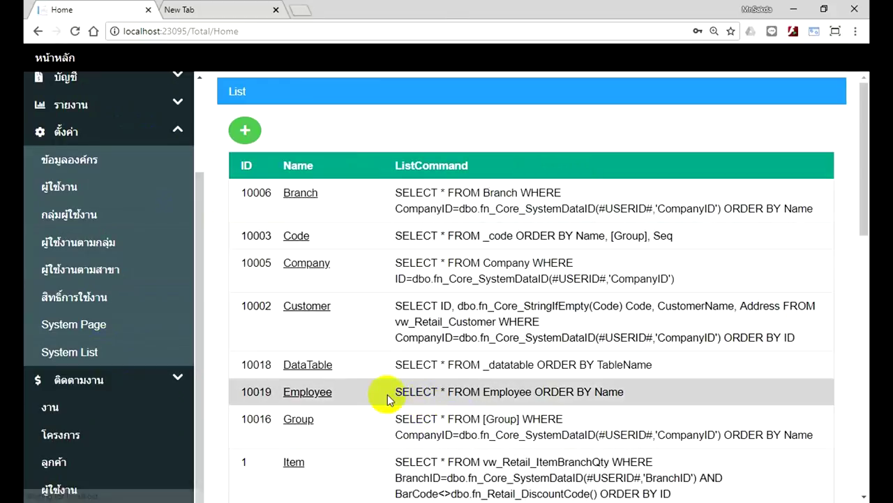
pyautogui.click(311, 307)
pyautogui.scroll(-2, 408, 373)
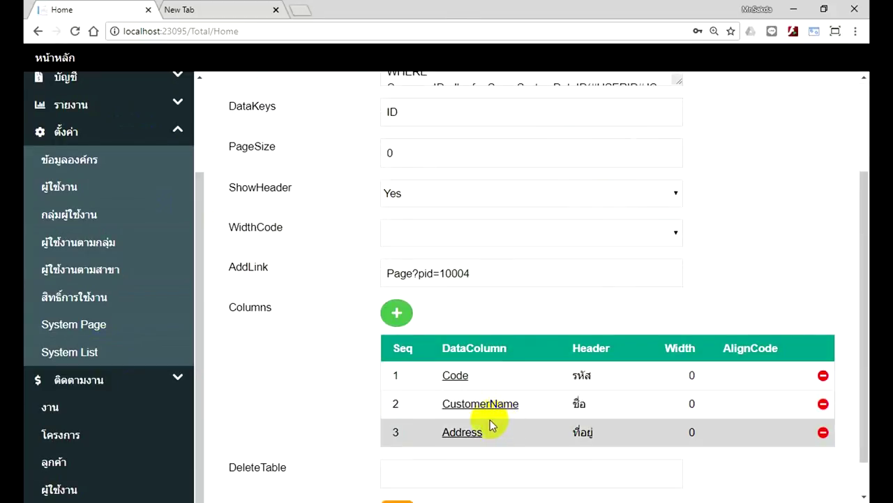
pyautogui.click(457, 375)
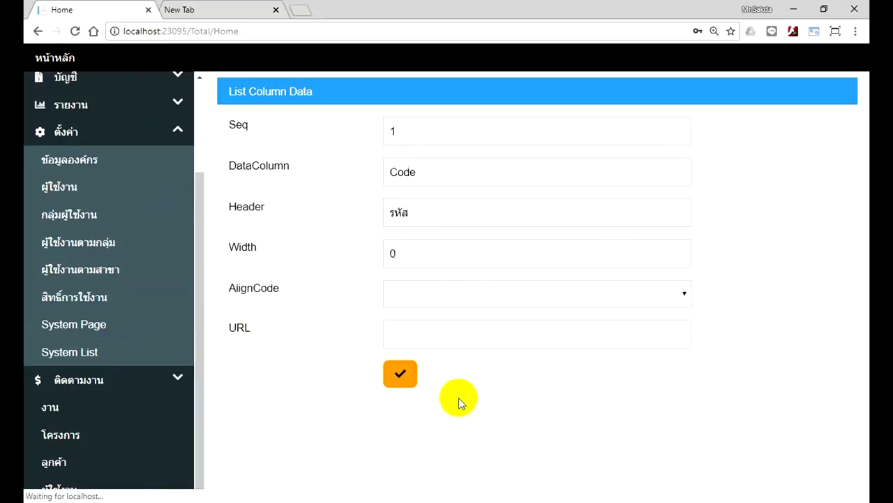
pyautogui.click(38, 31)
pyautogui.click(454, 447)
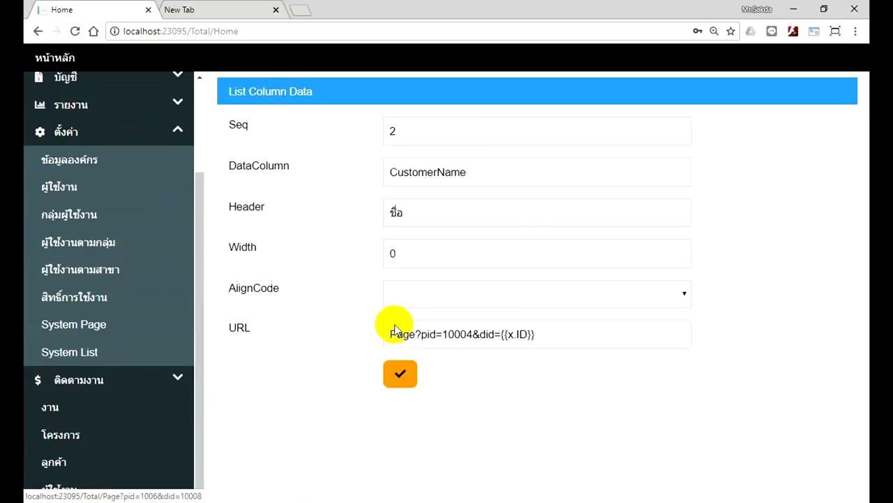
pyautogui.moveTo(543, 334); pyautogui.dragTo(386, 335)
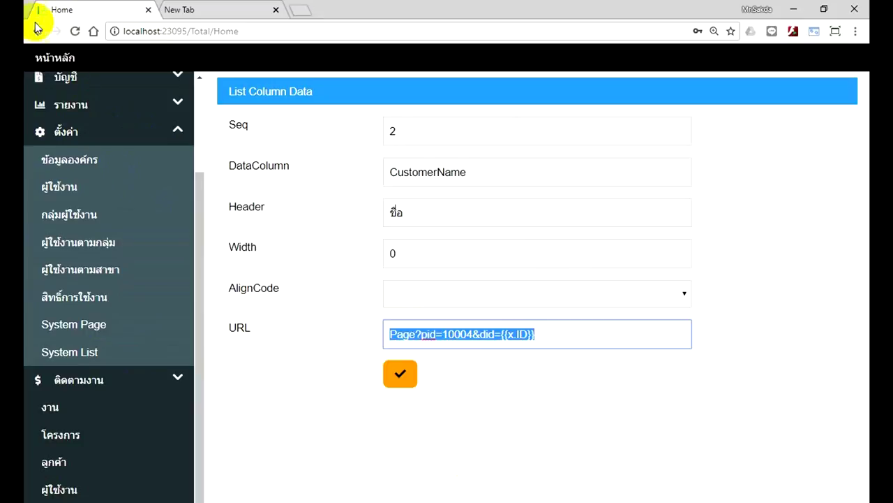
pyautogui.click(37, 31)
pyautogui.click(123, 327)
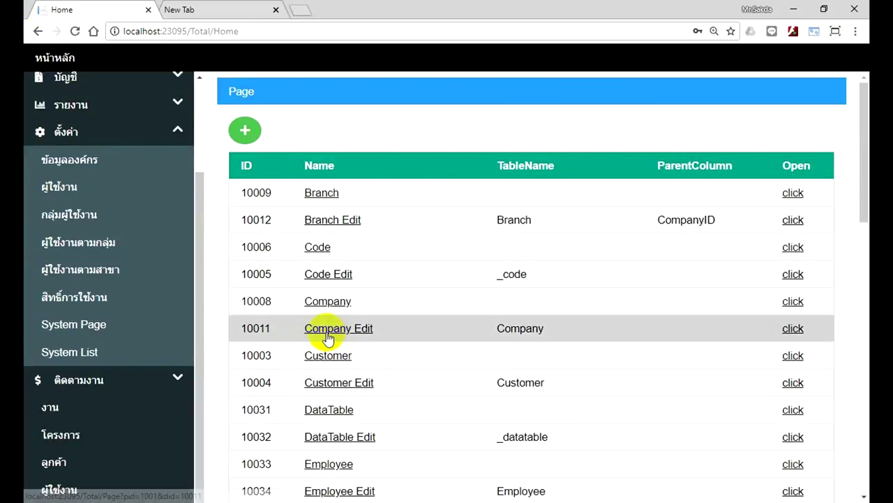
pyautogui.scroll(-2, 340, 433)
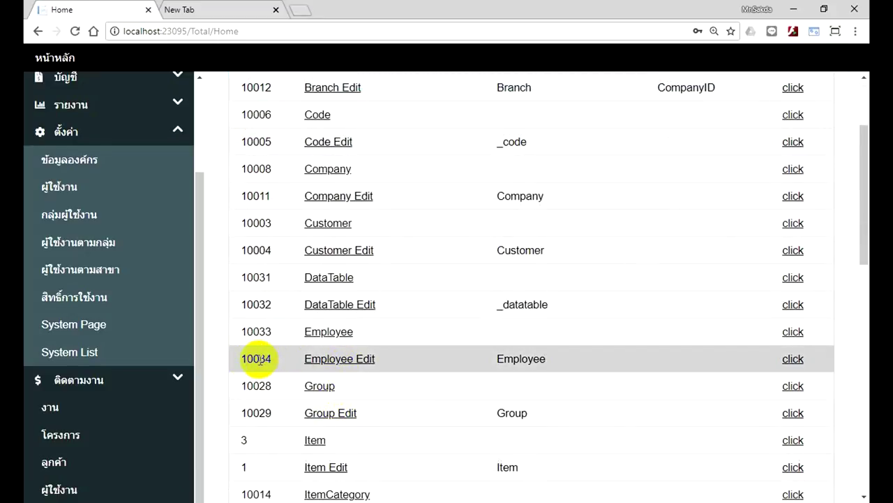
# Step: Set the Employee list's AddLink to Page?pid=10034 and save it
pyautogui.click(114, 351)
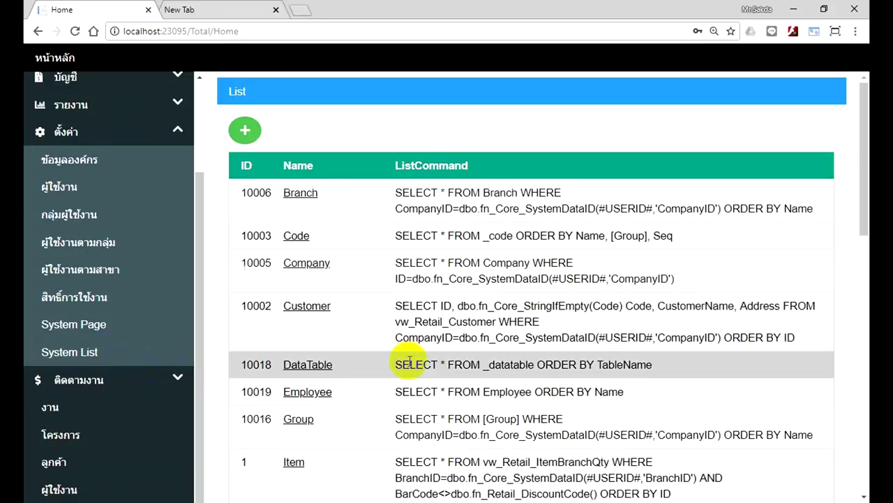
pyautogui.scroll(-3, 397, 376)
pyautogui.scroll(-4, 387, 384)
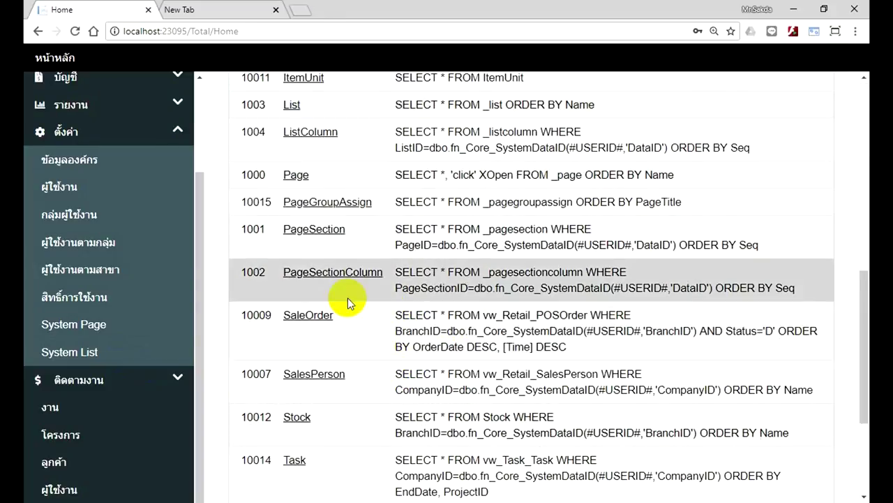
pyautogui.scroll(5, 342, 318)
pyautogui.scroll(3, 331, 272)
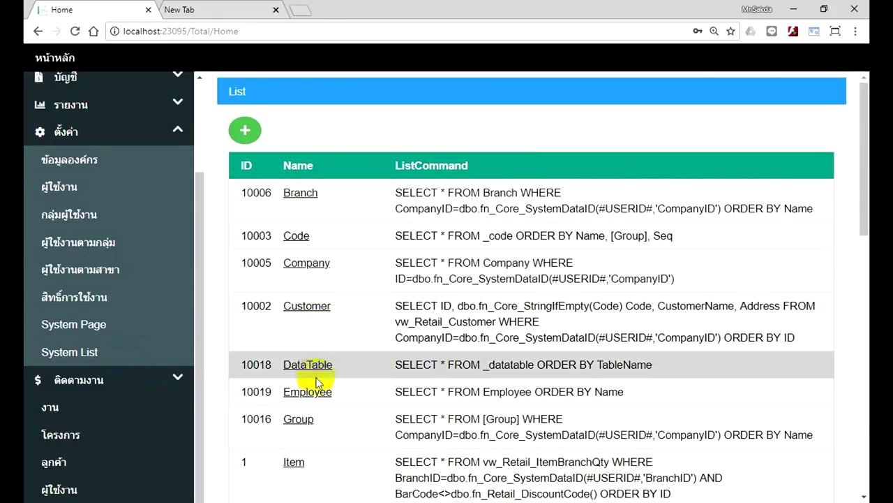
pyautogui.click(317, 395)
pyautogui.click(501, 406)
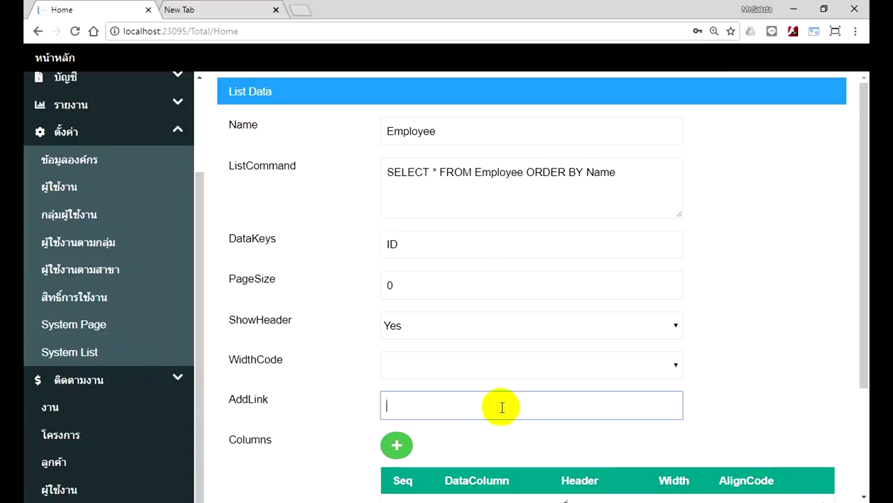
pyautogui.write('Page?pid=10004&did={{x.ID}}')
pyautogui.moveTo(469, 409); pyautogui.dragTo(645, 409)
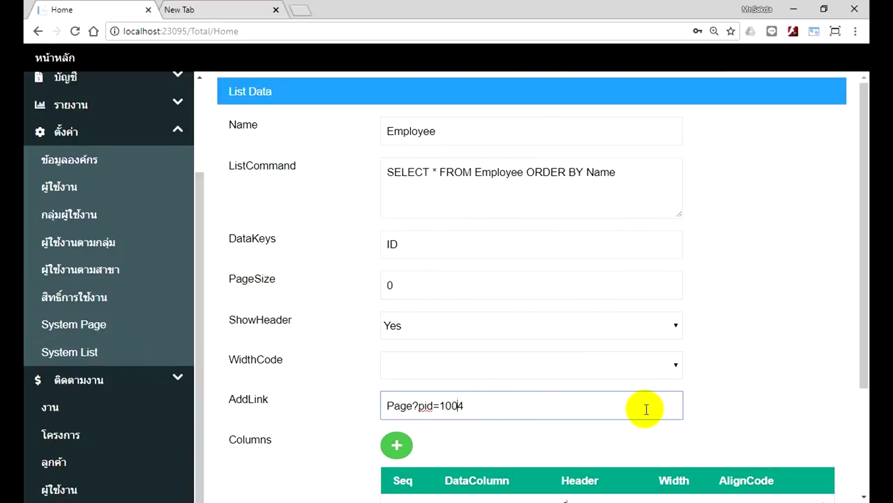
pyautogui.write('3')
pyautogui.scroll(-2, 475, 419)
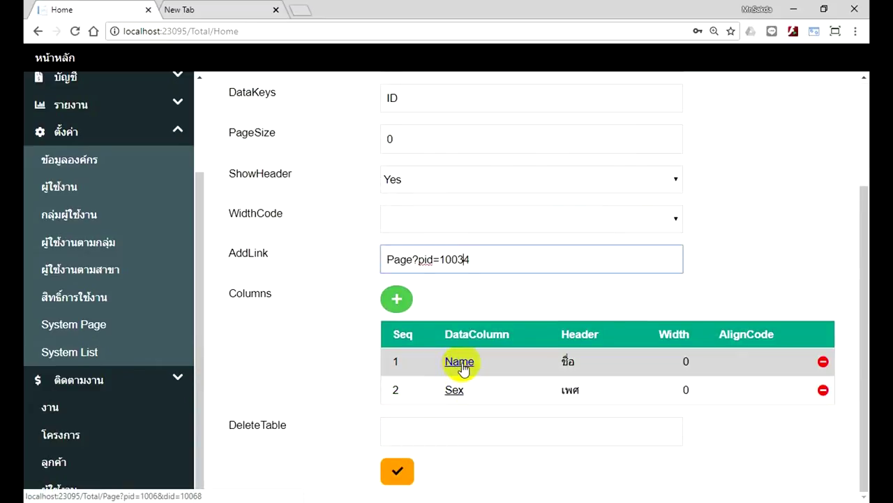
pyautogui.click(395, 470)
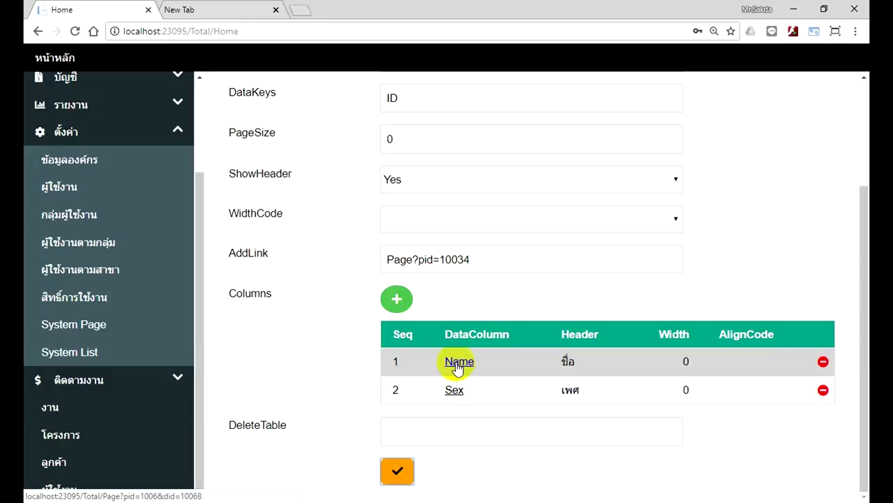
# Step: Change the Name column's URL to Page?pid=10034&did={{x.ID}} and save it
pyautogui.click(457, 362)
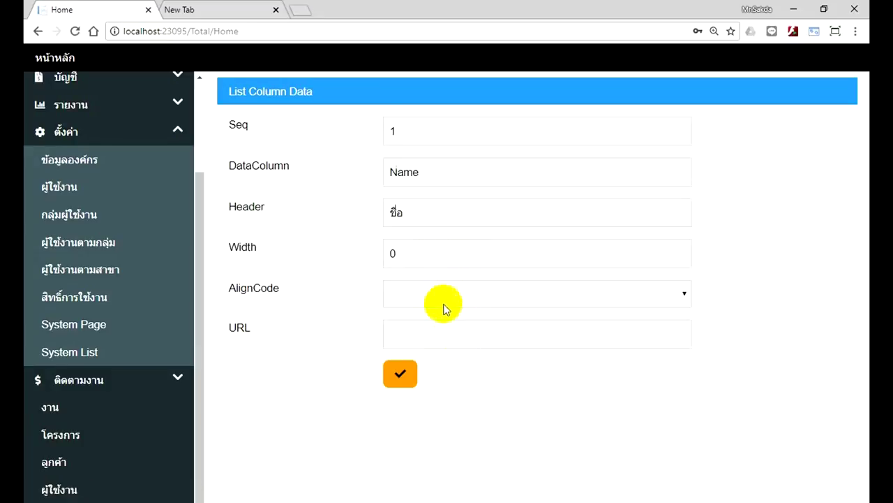
pyautogui.click(435, 335)
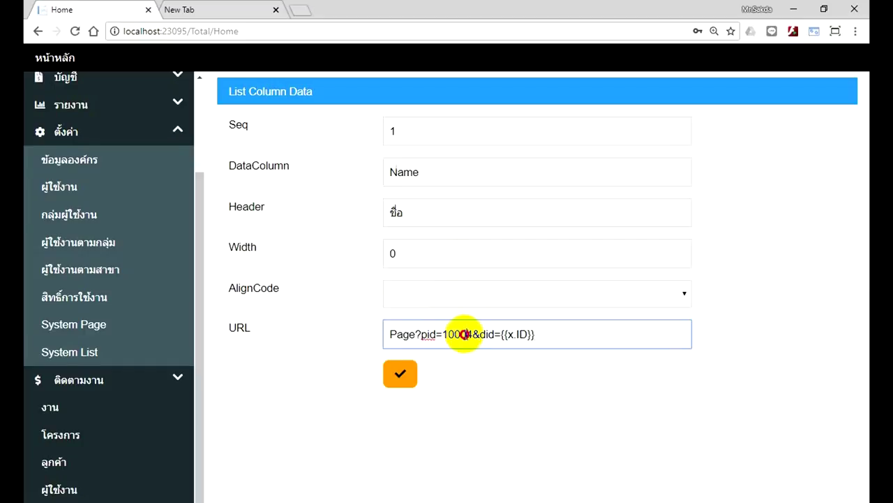
pyautogui.write('3')
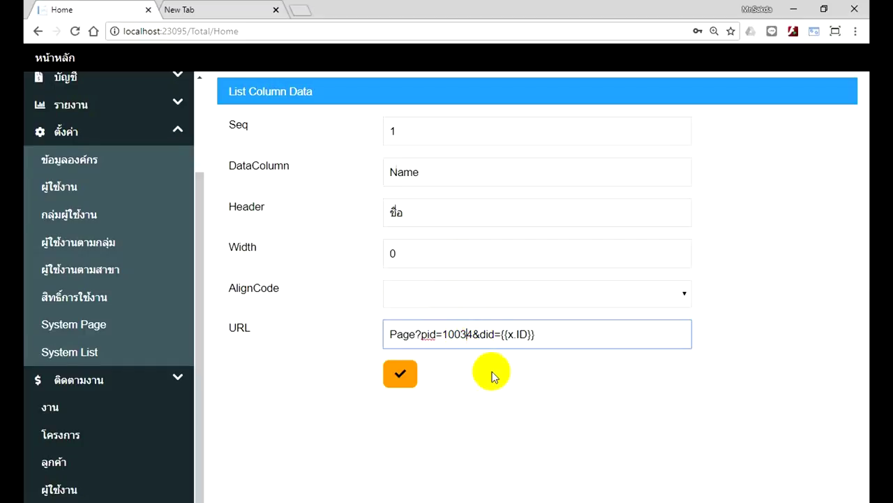
pyautogui.click(407, 375)
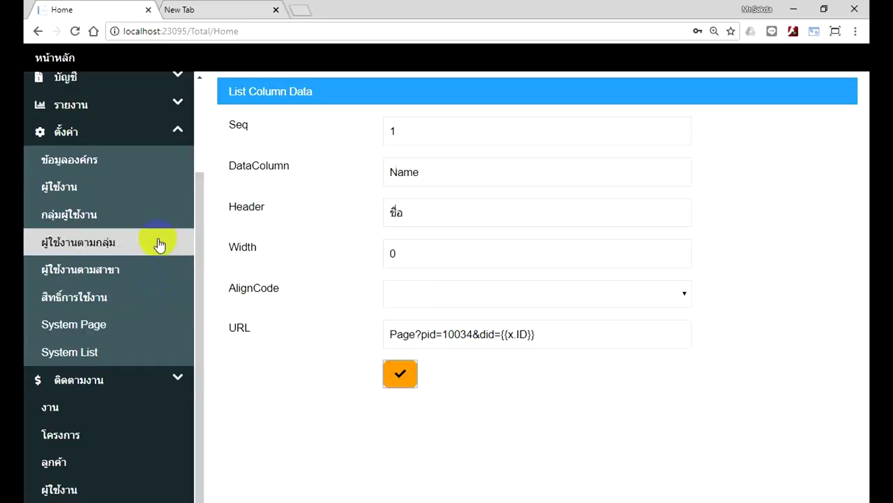
pyautogui.click(125, 340)
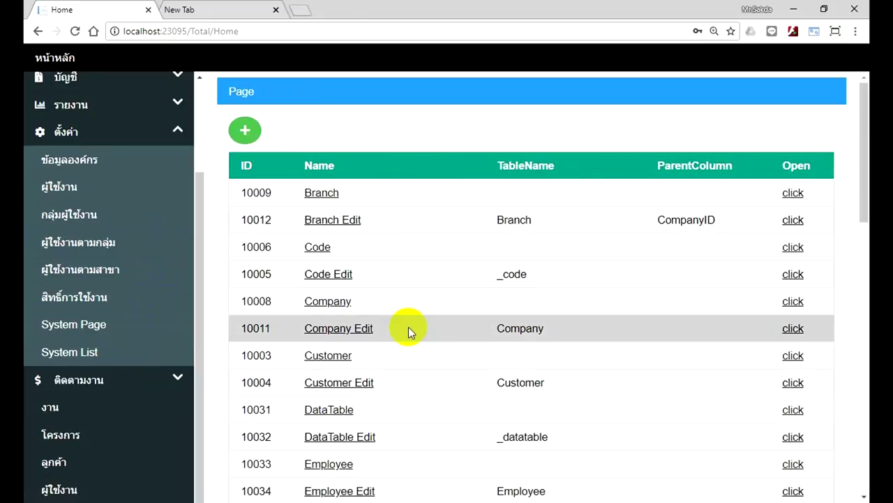
# Step: Open the Employee (10033) page, which triggers the Invalid object name 'Employee' SQL exception
pyautogui.scroll(-2, 408, 327)
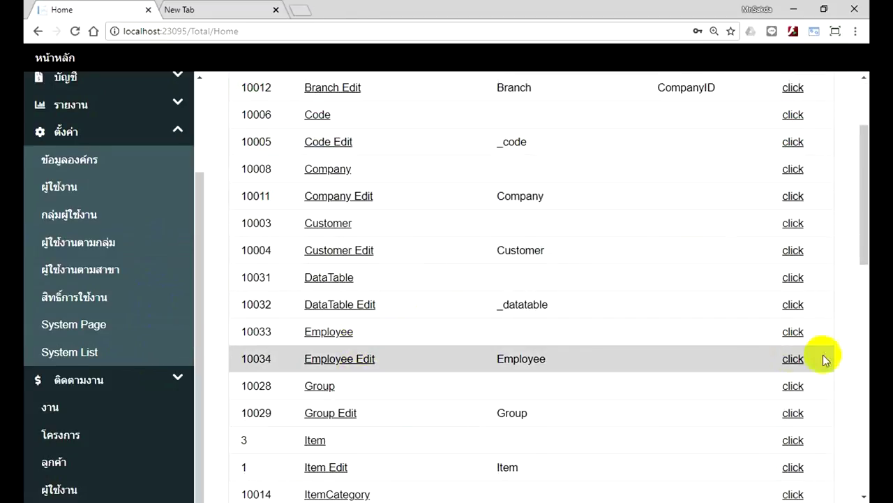
pyautogui.click(794, 336)
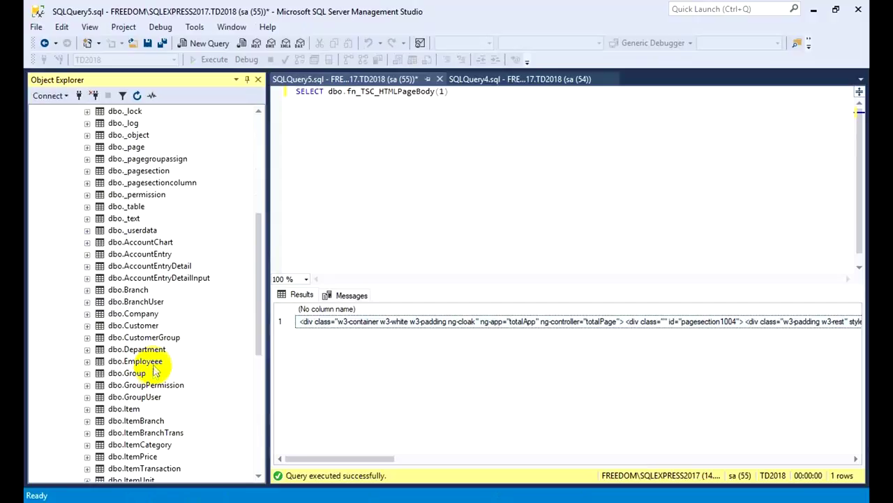
# Step: Select the dbo.Employeee table in Management Studio's Object Explorer
pyautogui.click(153, 363)
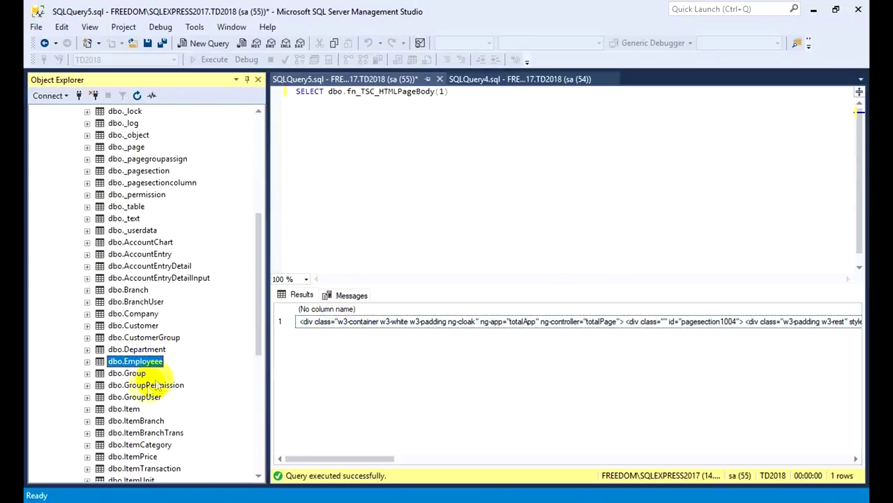
# Step: Launch Excel with the data2018.xlsx workbook from the Windows Run dialog
pyautogui.press('super+r')
pyautogui.press('Down')
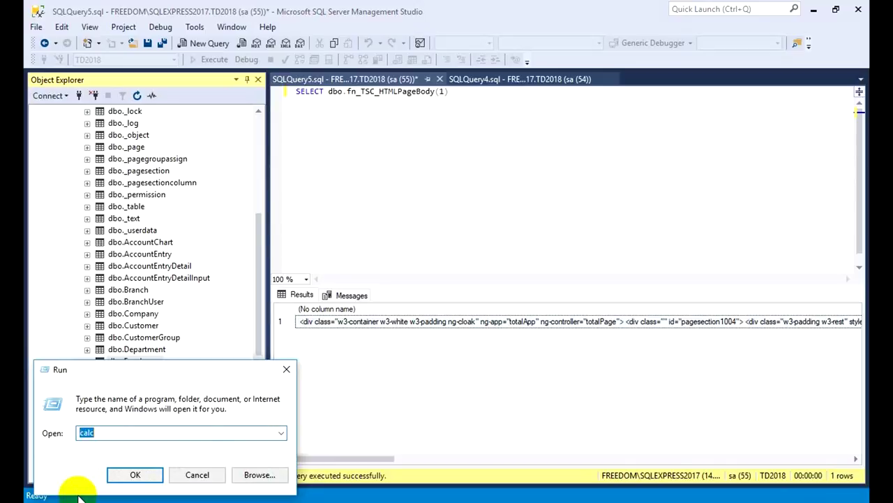
pyautogui.press('Return')
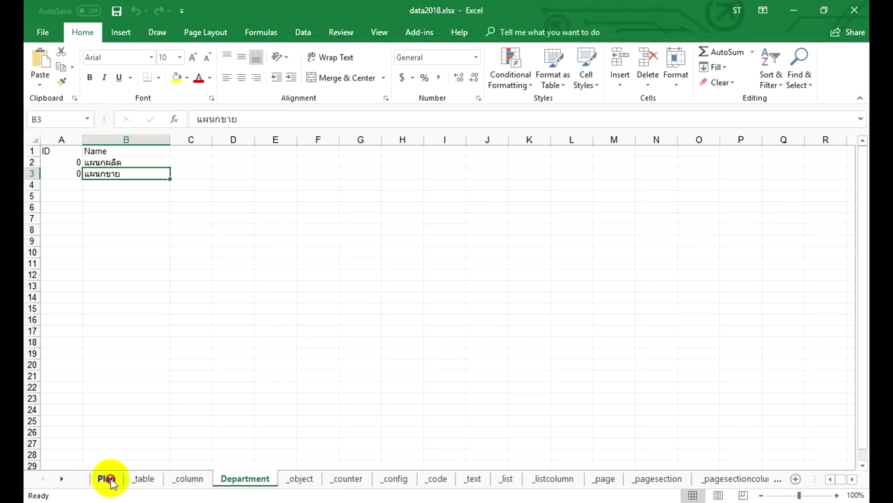
# Step: Check the _column and _table sheets and select the Employeee entry in cell B48
pyautogui.click(107, 479)
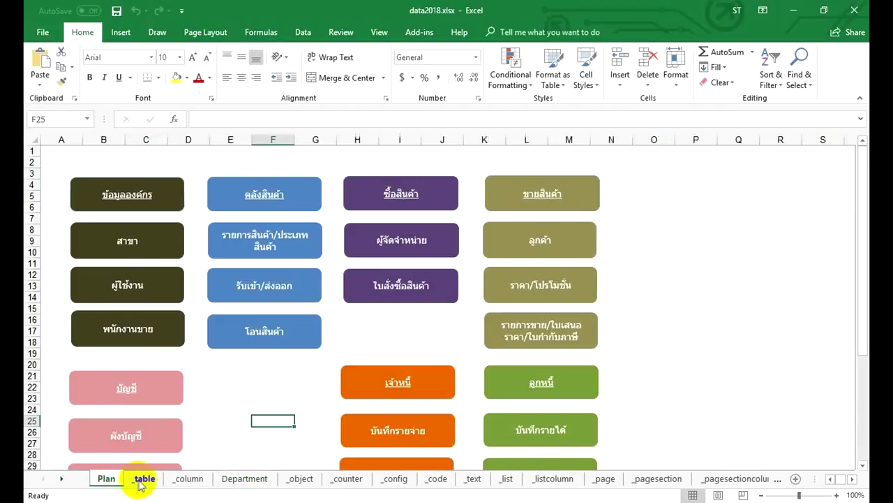
pyautogui.click(142, 479)
pyautogui.click(178, 479)
pyautogui.click(180, 416)
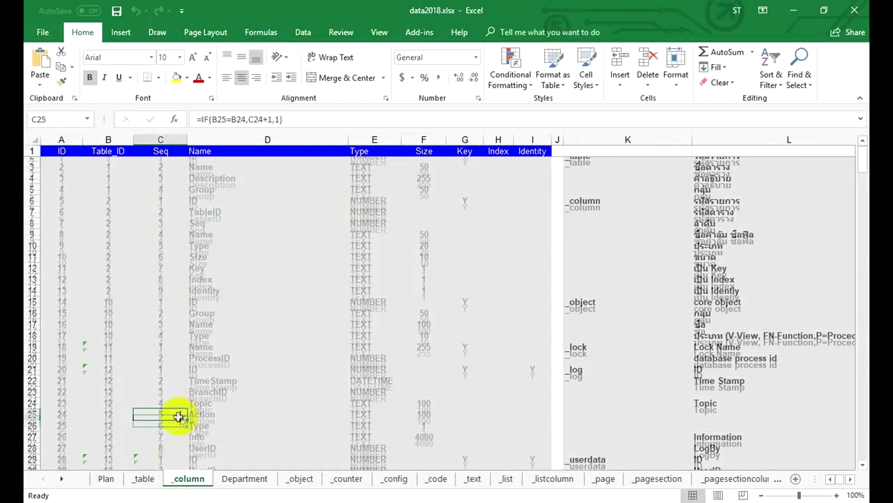
pyautogui.scroll(-4, 174, 419)
pyautogui.click(143, 478)
pyautogui.scroll(-4, 137, 380)
pyautogui.scroll(3, 137, 375)
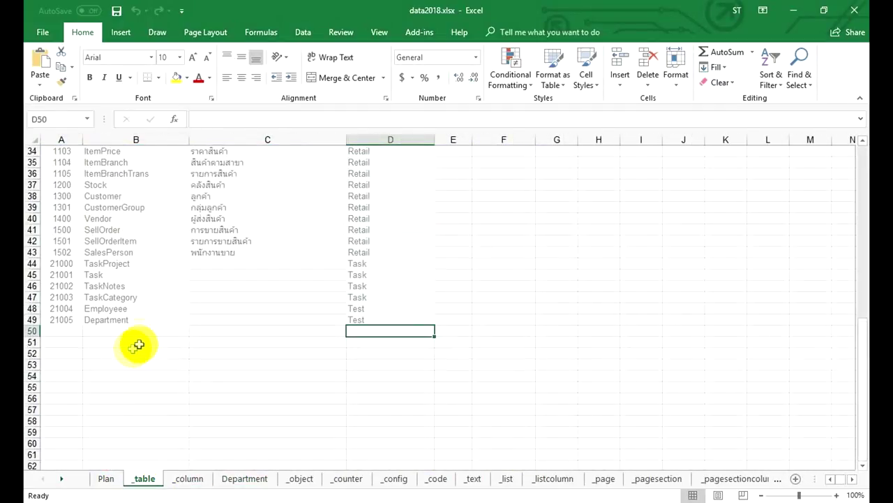
pyautogui.click(121, 320)
pyautogui.click(118, 310)
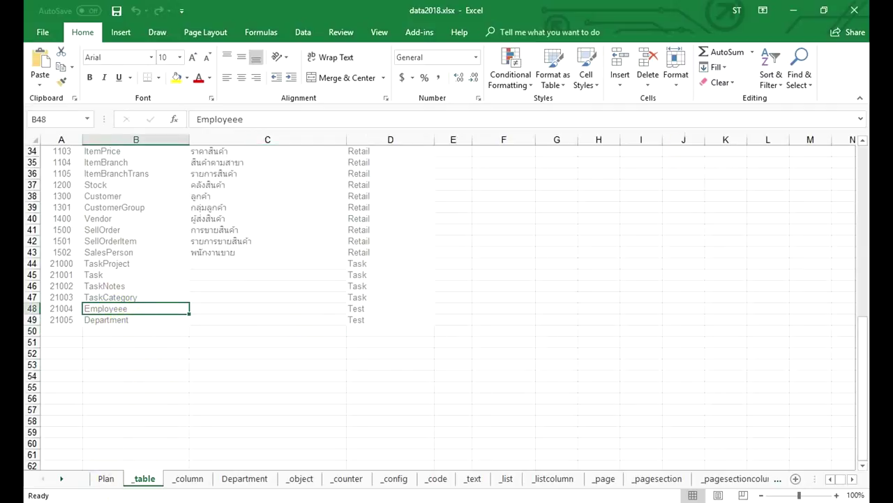
# Step: Resume the paused debugging session and return to Total's System List page
pyautogui.click(794, 10)
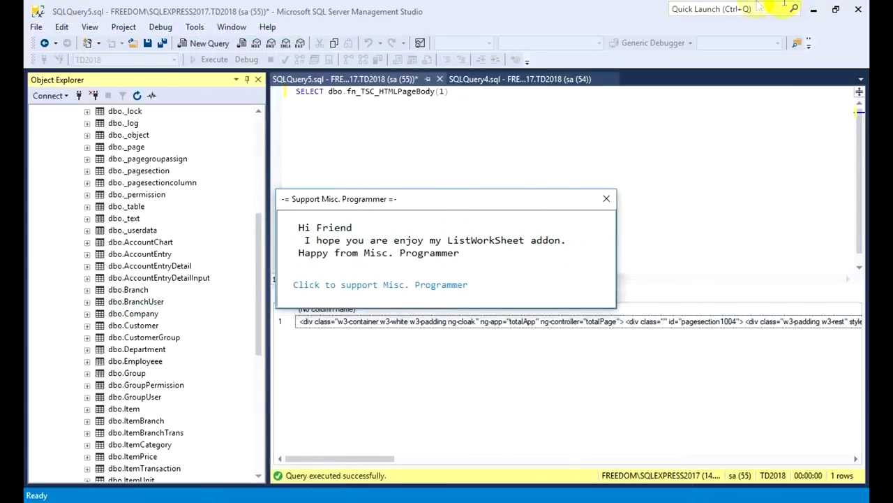
pyautogui.click(814, 9)
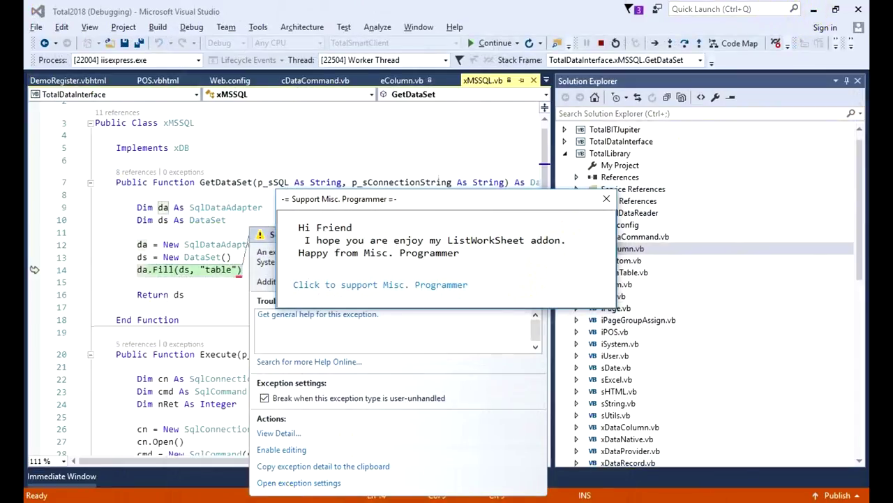
pyautogui.click(237, 499)
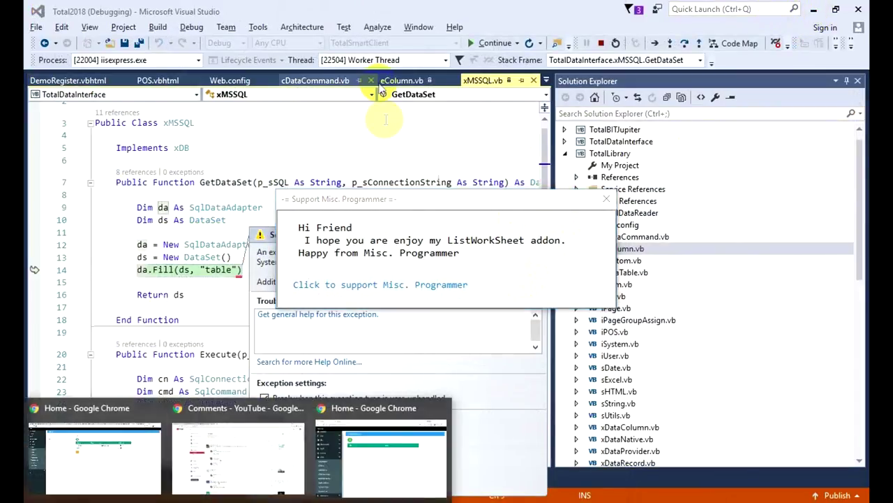
pyautogui.click(472, 44)
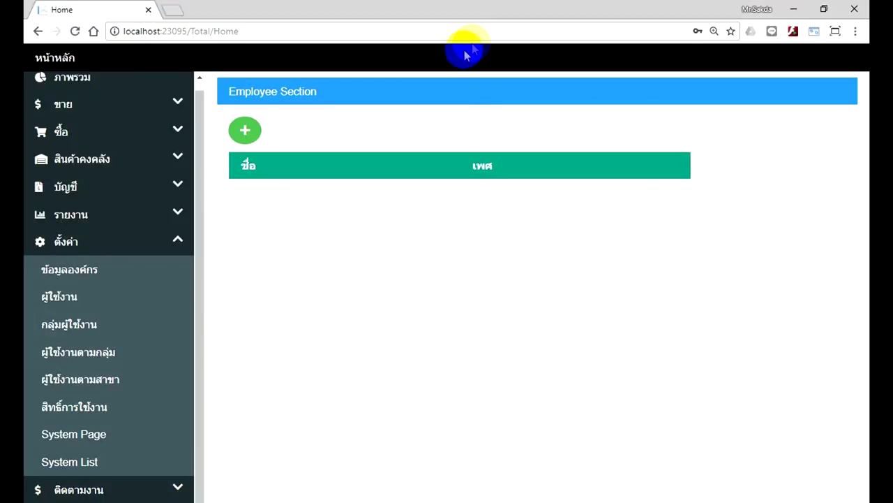
pyautogui.click(93, 461)
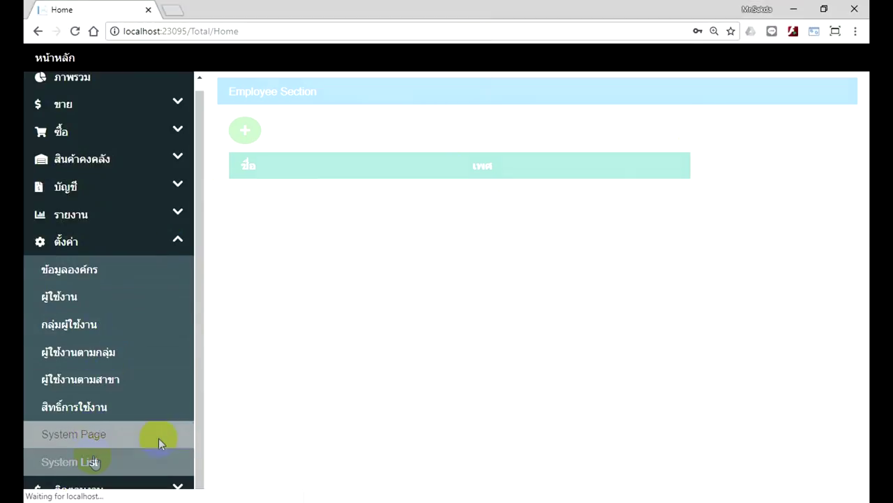
pyautogui.scroll(-3, 335, 293)
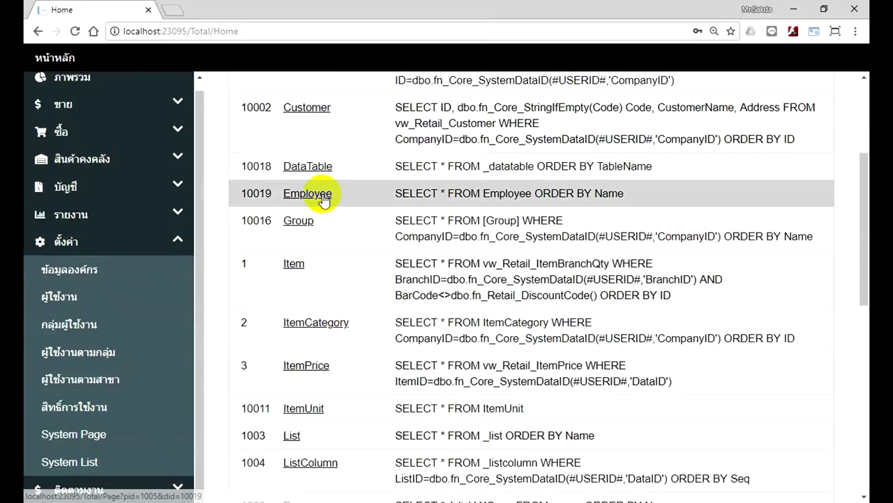
# Step: Change the Employee list's ListCommand to 'SELECT * FROM Employeee ORDER BY Name'
pyautogui.click(318, 194)
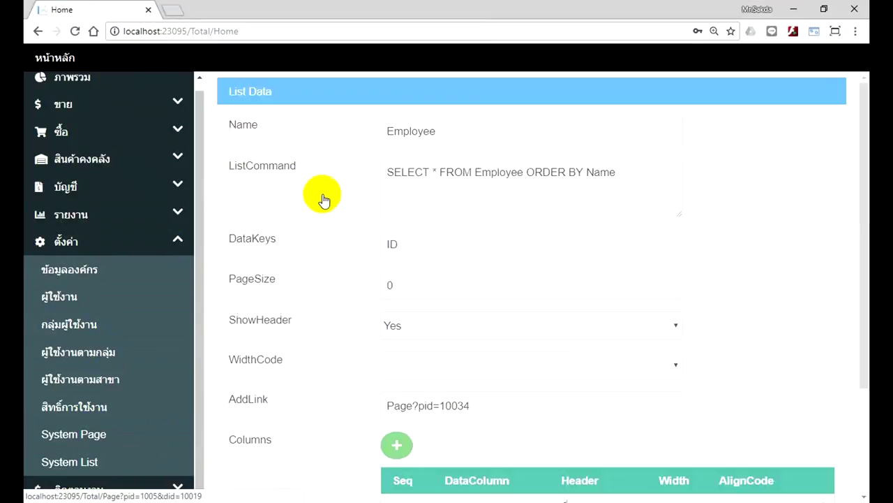
pyautogui.click(524, 174)
pyautogui.write('E')
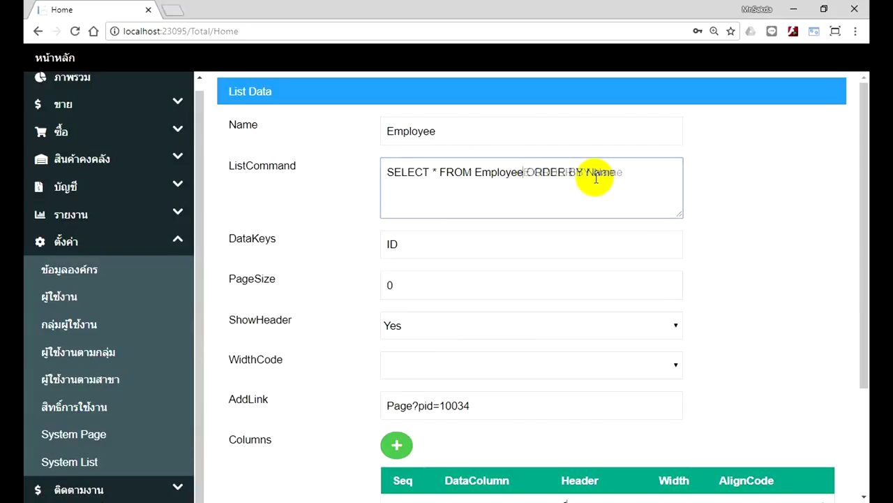
pyautogui.scroll(-2, 580, 361)
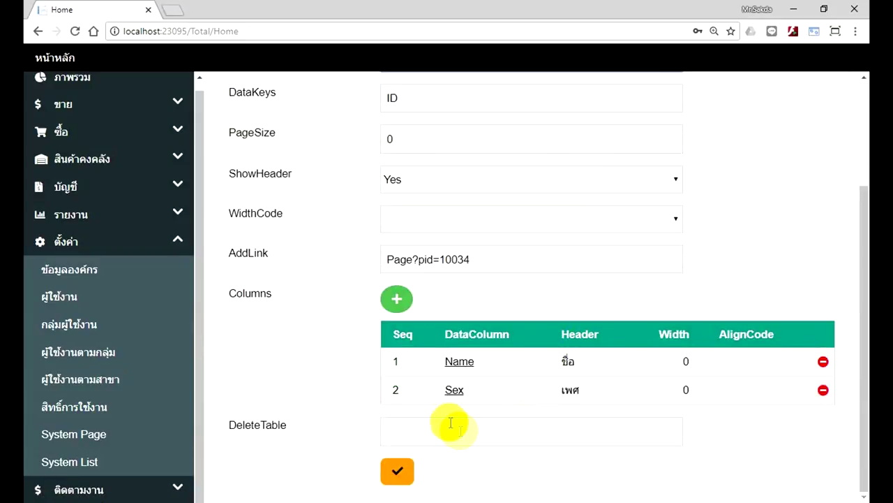
pyautogui.scroll(2, 446, 391)
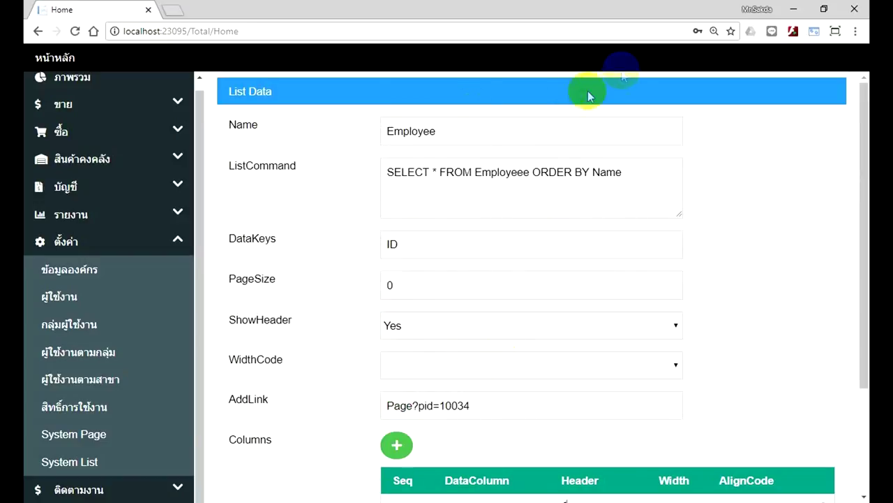
pyautogui.click(509, 173)
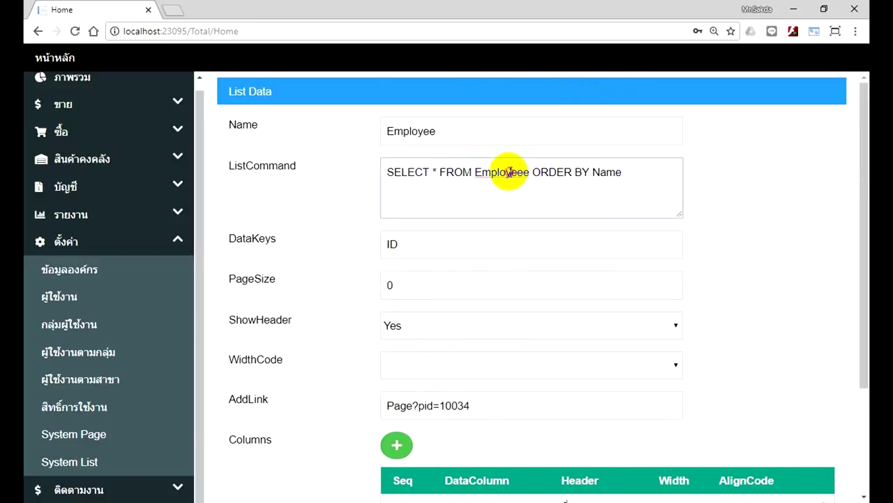
pyautogui.click(417, 131)
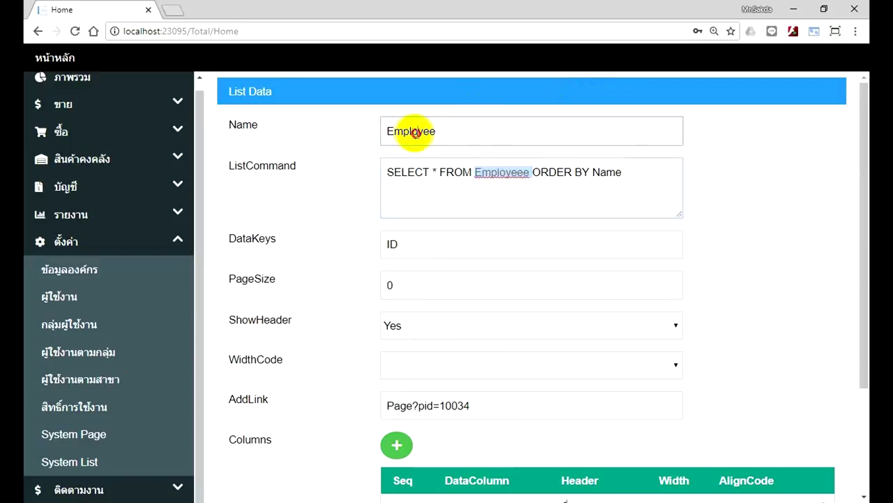
pyautogui.doubleClick(492, 180)
pyautogui.scroll(-2, 266, 289)
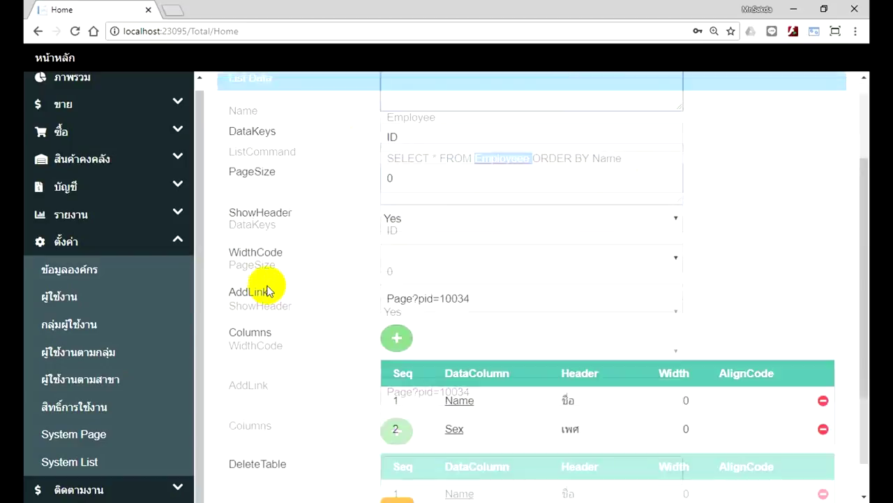
# Step: Set the Employee Edit page's TableName to Employeee and save it
pyautogui.click(103, 434)
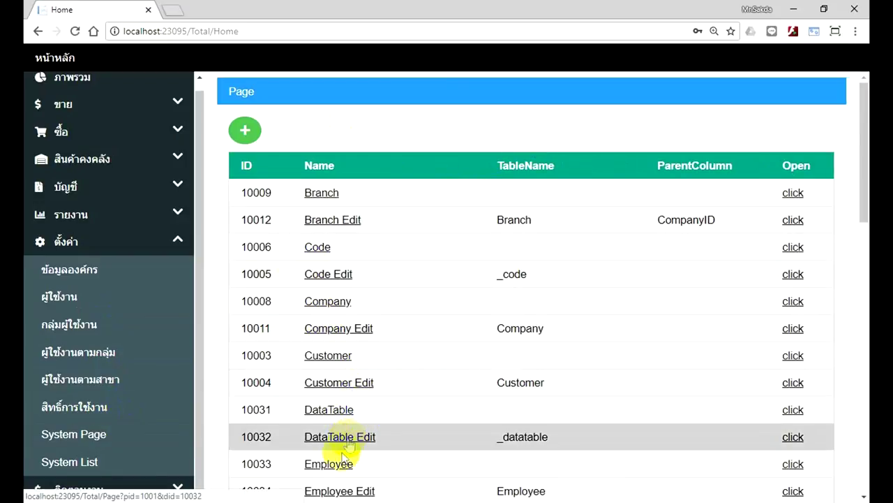
pyautogui.click(343, 489)
pyautogui.click(443, 182)
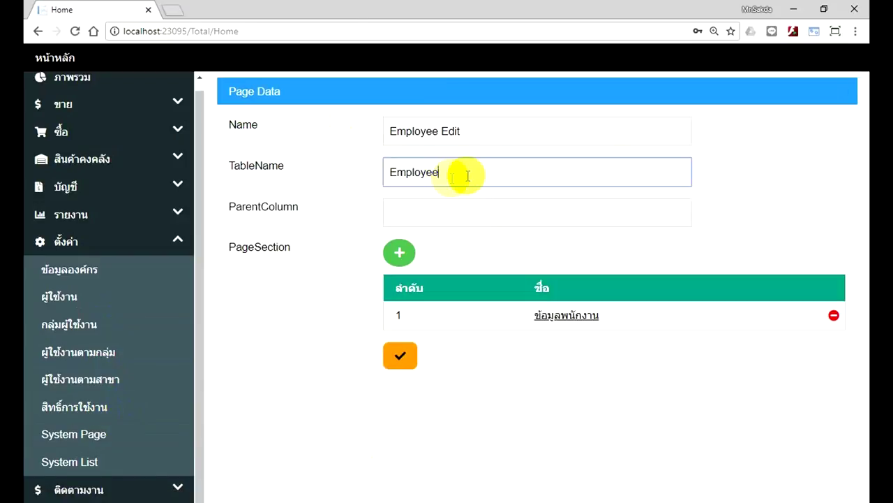
pyautogui.write('e')
pyautogui.click(402, 357)
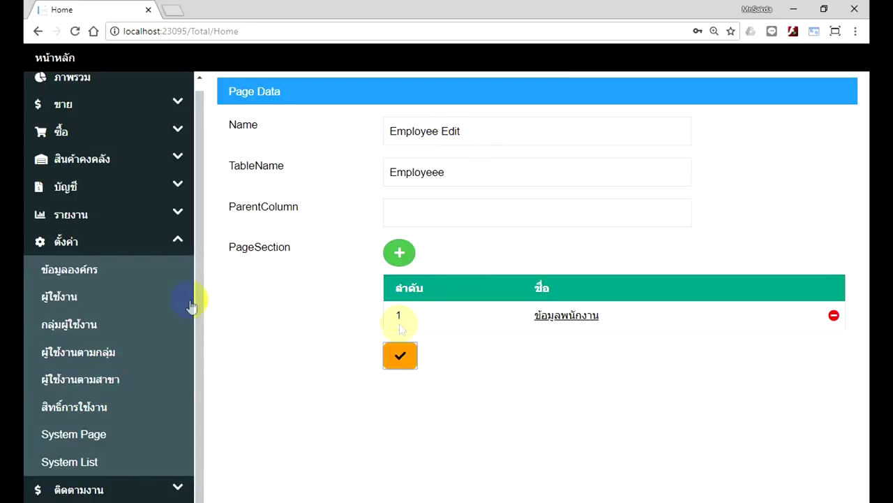
# Step: Preview the Employee page, now error-free, then return to the System Page list
pyautogui.click(120, 440)
pyautogui.scroll(-3, 543, 327)
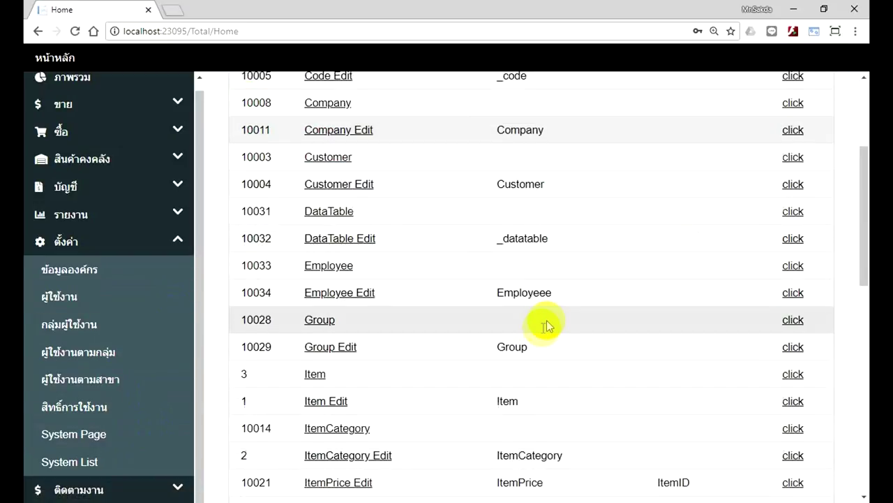
pyautogui.click(792, 267)
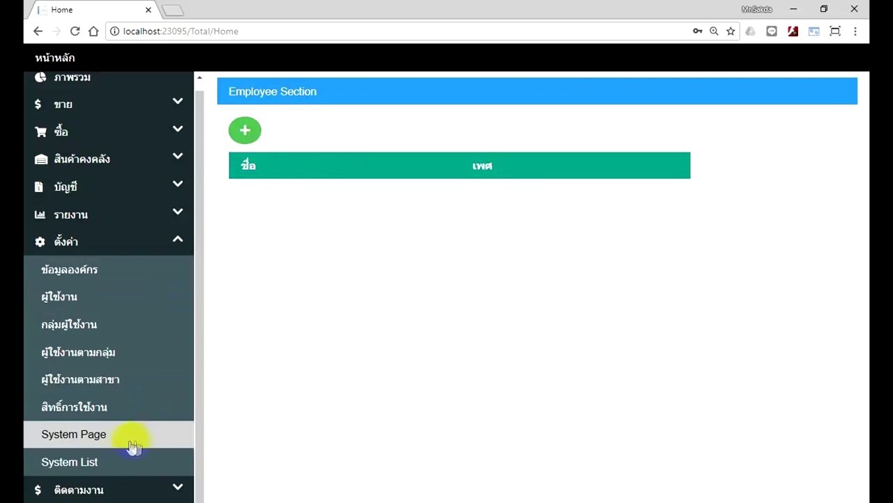
pyautogui.click(105, 434)
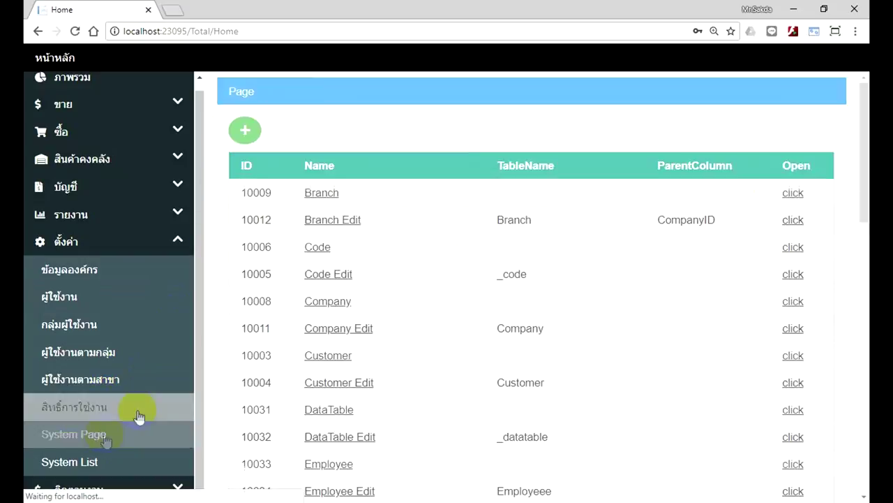
pyautogui.scroll(-2, 276, 331)
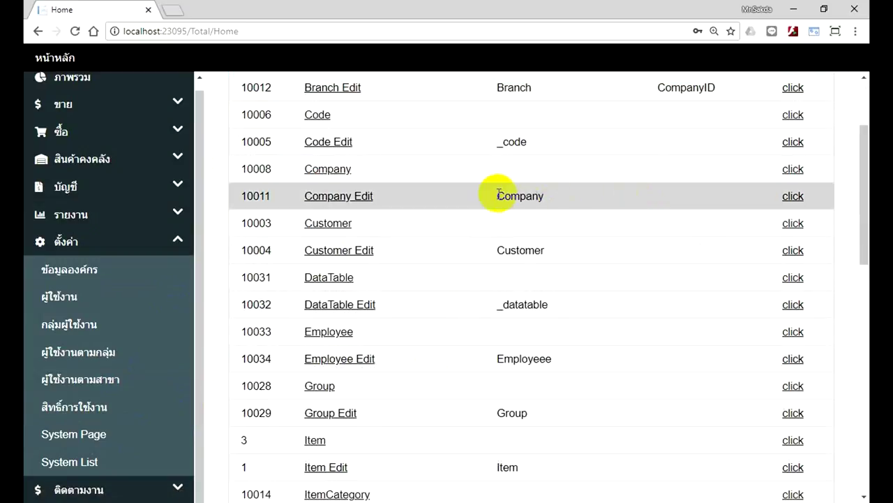
# Step: Delete the Employee list's AddLink value, save, and view the Employee page without an add button
pyautogui.click(108, 462)
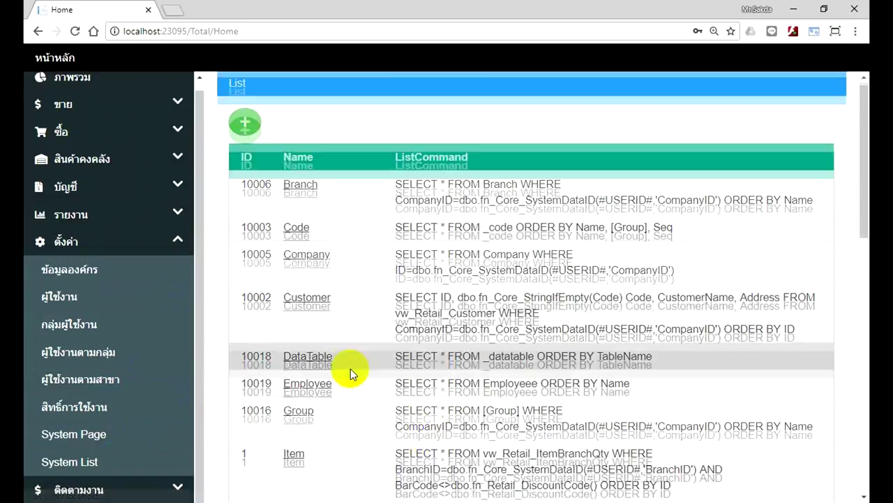
pyautogui.scroll(-2, 351, 369)
pyautogui.scroll(-3, 328, 432)
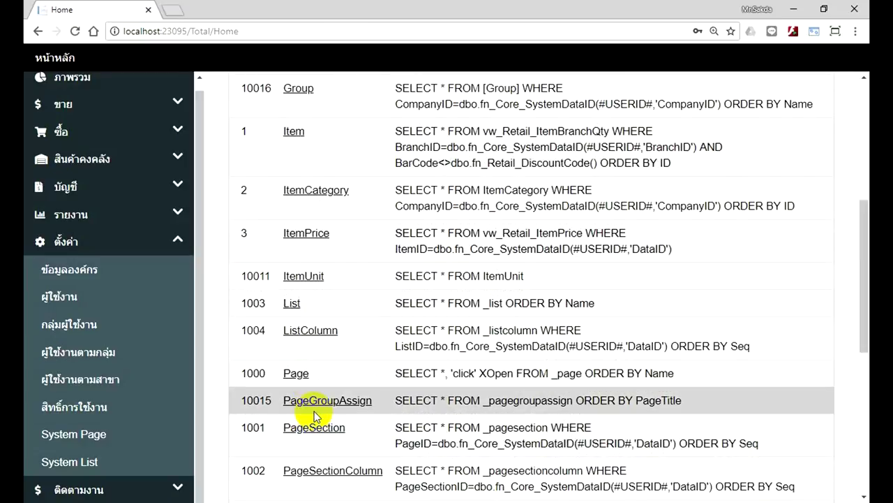
pyautogui.scroll(3, 321, 409)
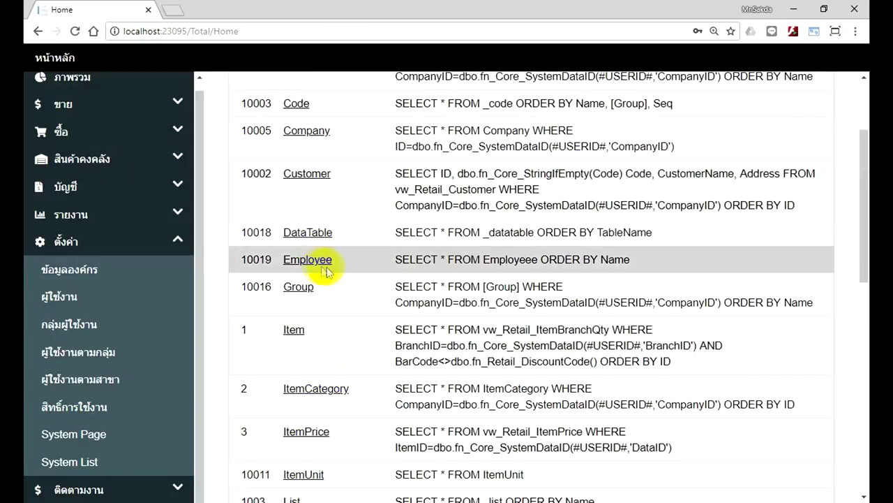
pyautogui.click(308, 262)
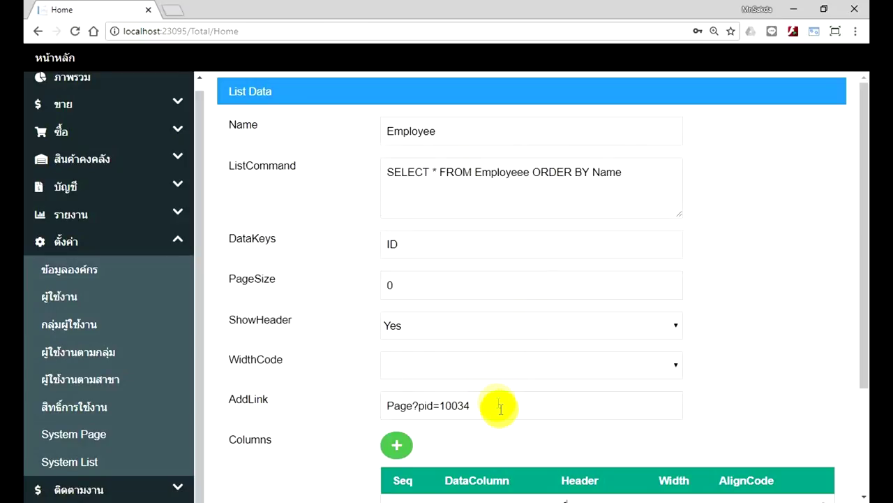
pyautogui.moveTo(499, 407); pyautogui.dragTo(375, 412)
pyautogui.press('BackSpace')
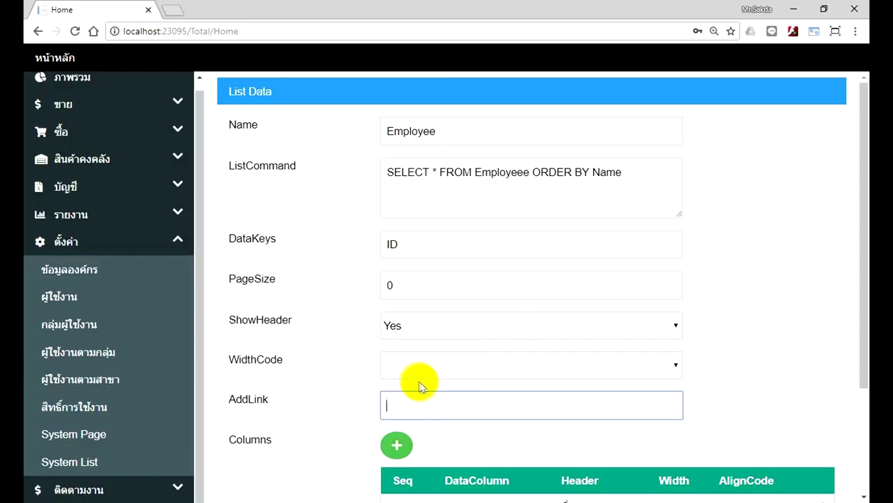
pyautogui.scroll(-2, 418, 379)
pyautogui.click(400, 473)
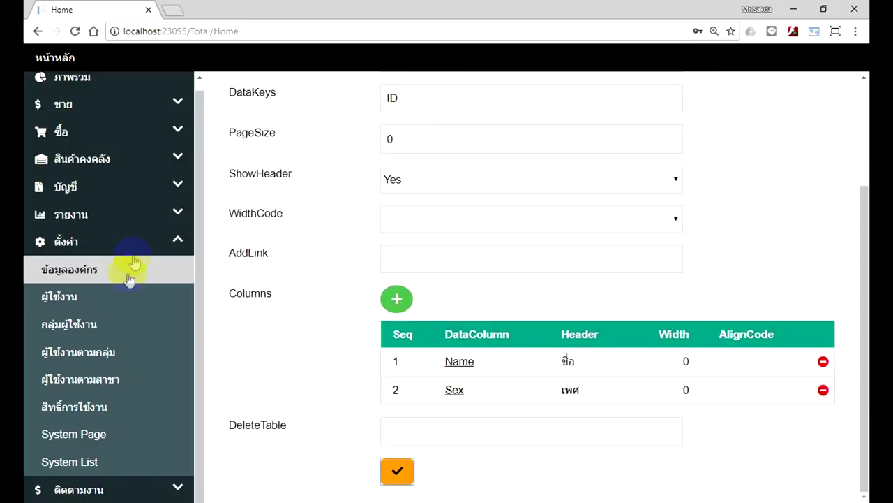
pyautogui.click(112, 432)
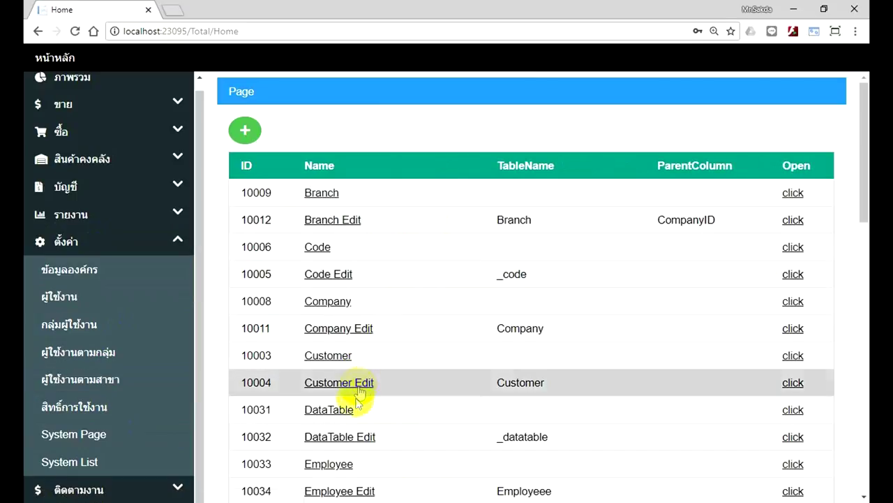
pyautogui.click(794, 465)
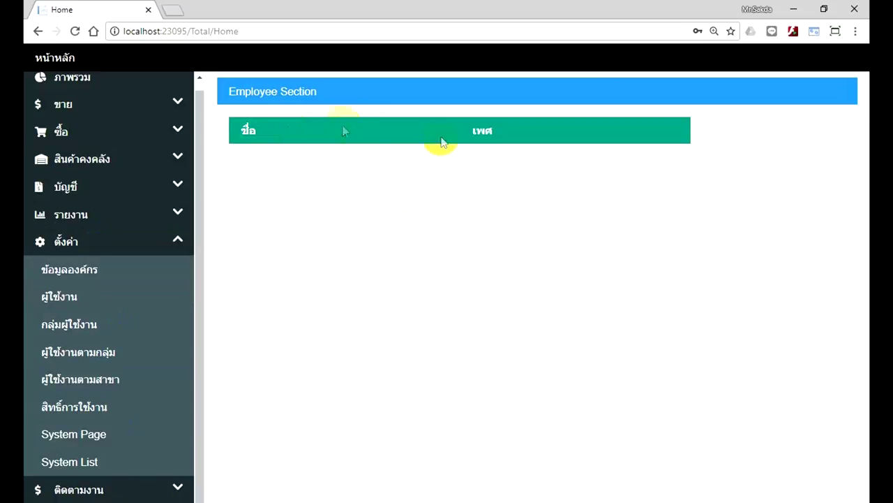
# Step: Set the Employee list's AddLink back to Page?pid=10034 and save it
pyautogui.click(145, 436)
pyautogui.click(119, 462)
pyautogui.scroll(-10, 325, 349)
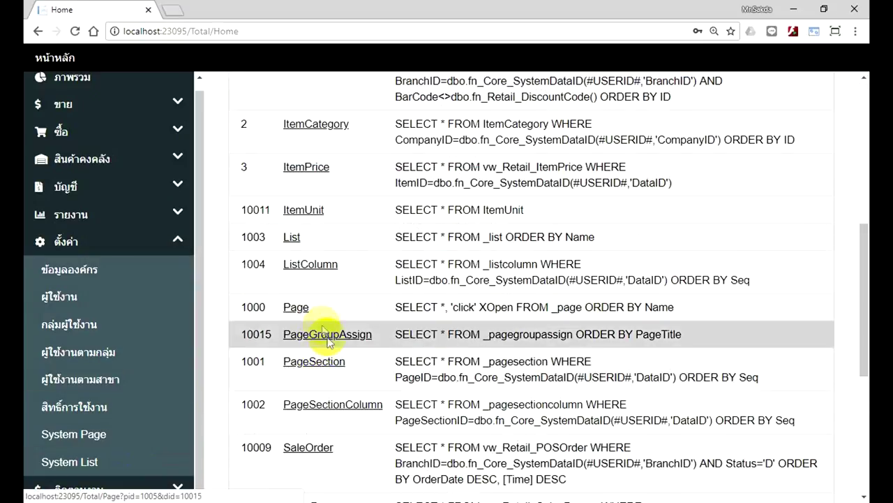
pyautogui.scroll(-3, 341, 391)
pyautogui.scroll(5, 316, 307)
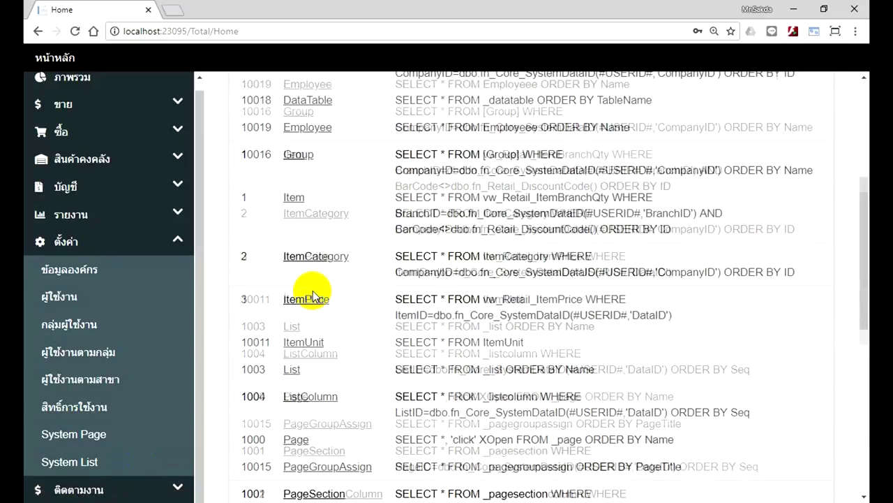
pyautogui.scroll(2, 336, 245)
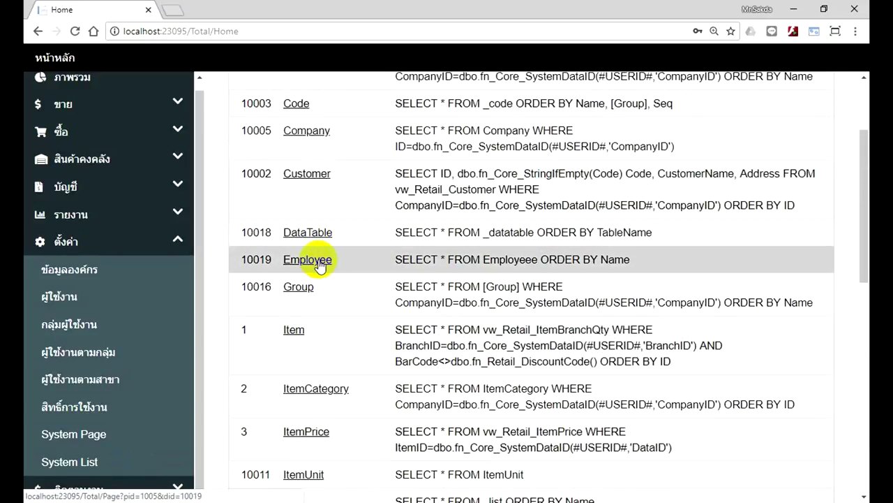
pyautogui.click(319, 262)
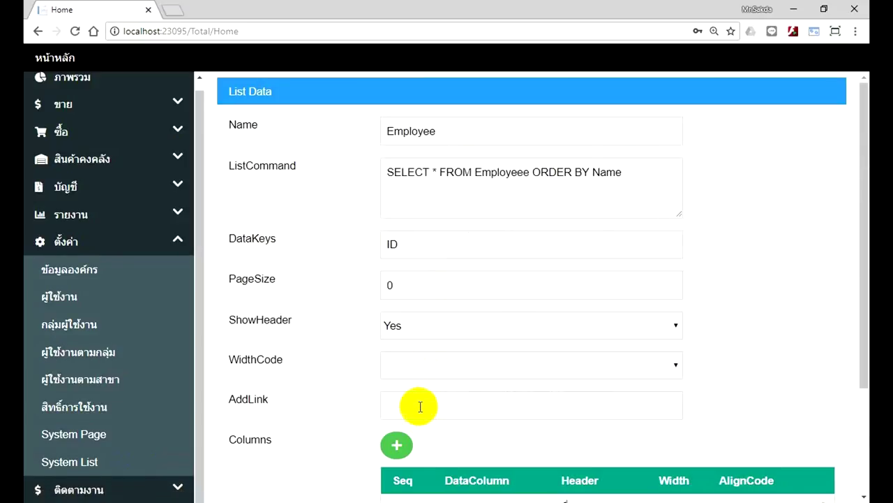
pyautogui.click(440, 402)
pyautogui.write('Page?pid=10034')
pyautogui.scroll(-2, 751, 363)
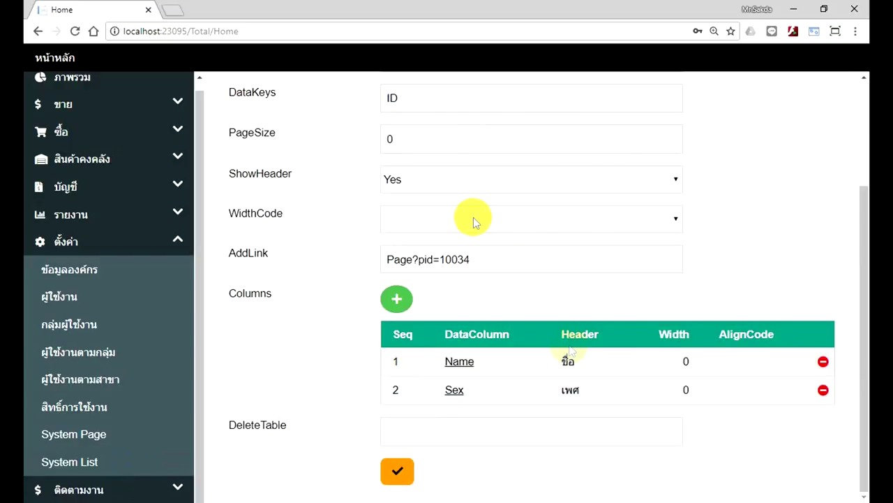
pyautogui.click(403, 474)
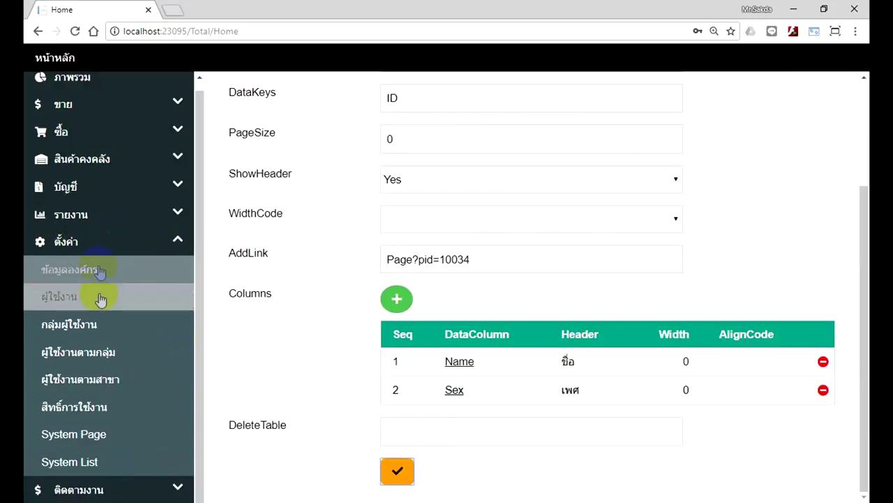
# Step: Open the Employee page to confirm the add button is back
pyautogui.click(111, 434)
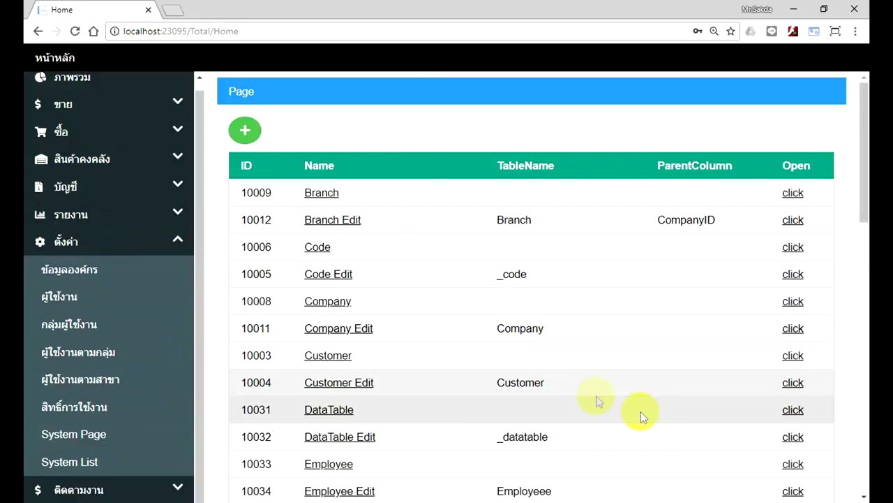
pyautogui.scroll(-2, 671, 395)
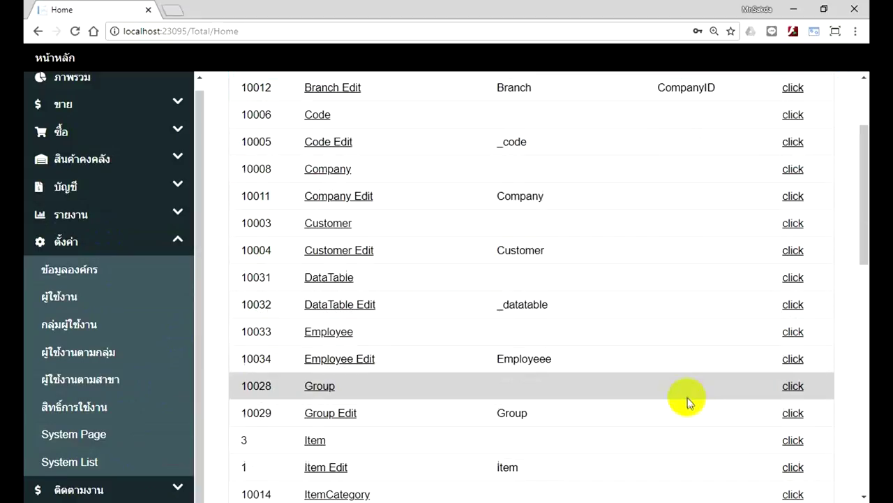
pyautogui.click(799, 334)
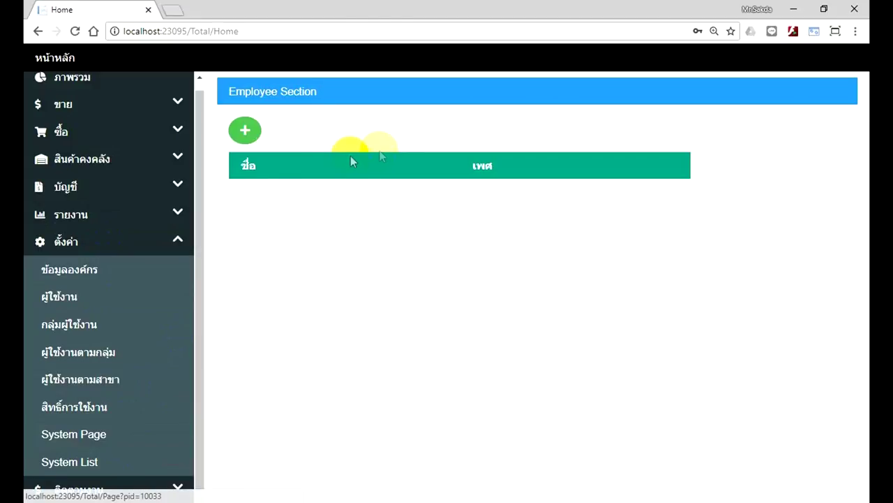
# Step: Add a new employee with a name and birth date 04-Aug-2015, and save the record
pyautogui.click(248, 136)
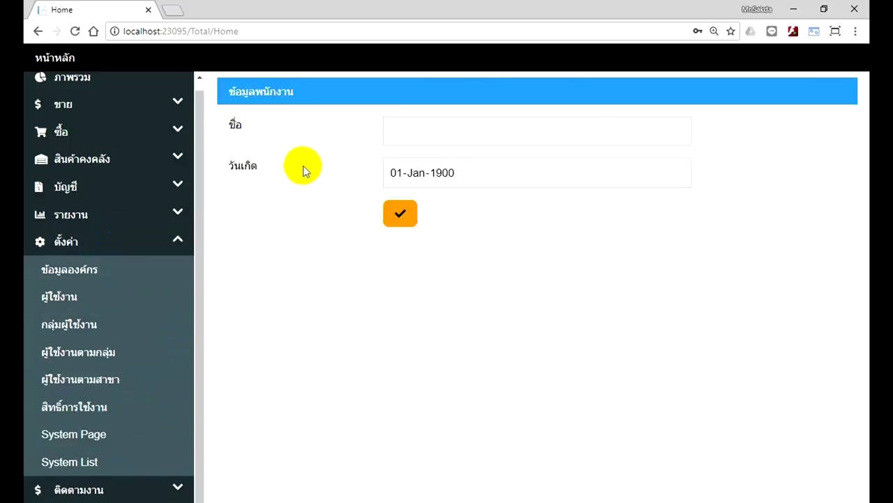
pyautogui.click(440, 138)
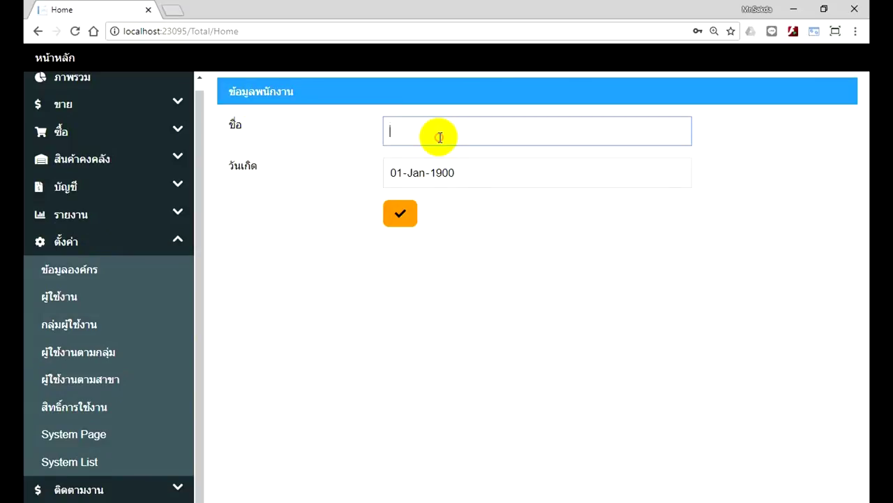
pyautogui.click(481, 180)
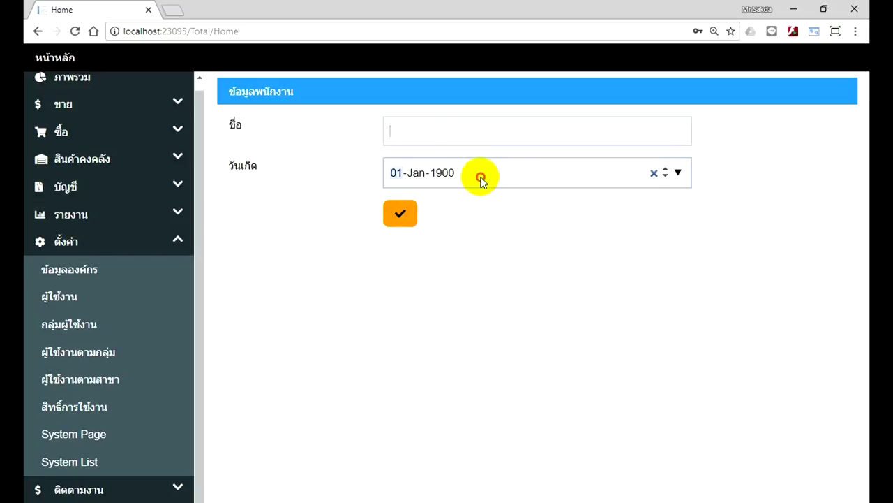
pyautogui.click(678, 172)
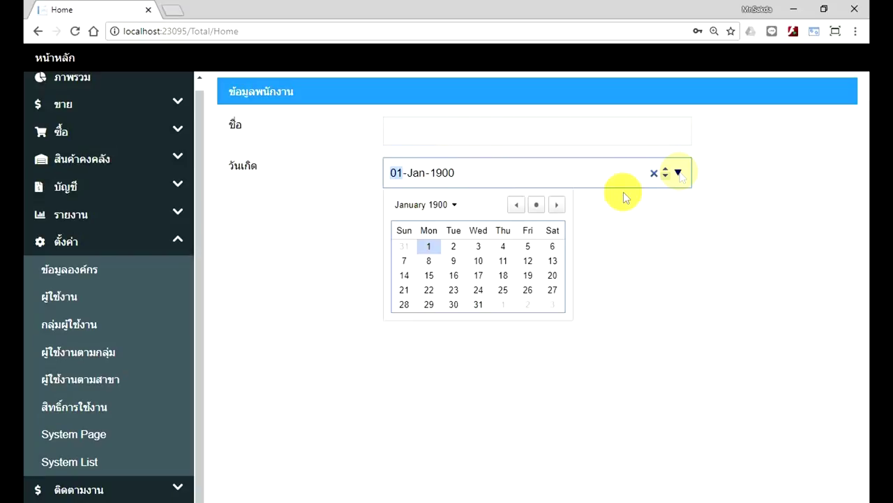
pyautogui.click(536, 205)
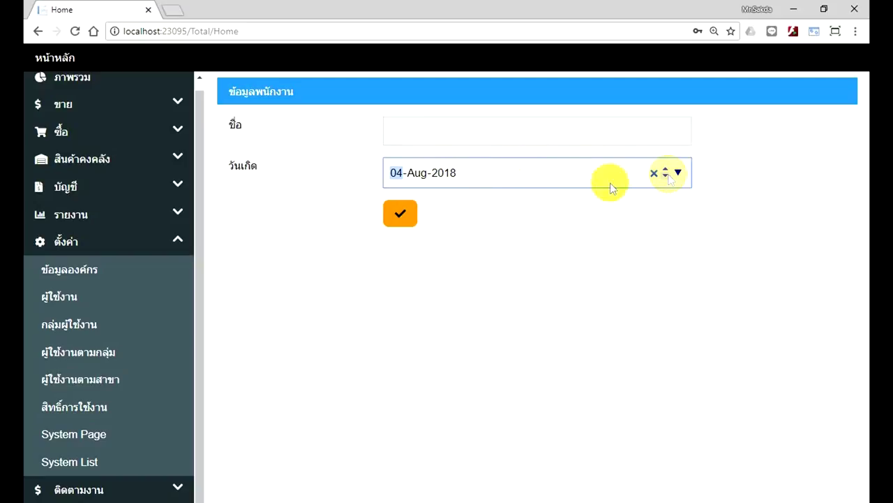
pyautogui.press('Right')
pyautogui.press('Right')
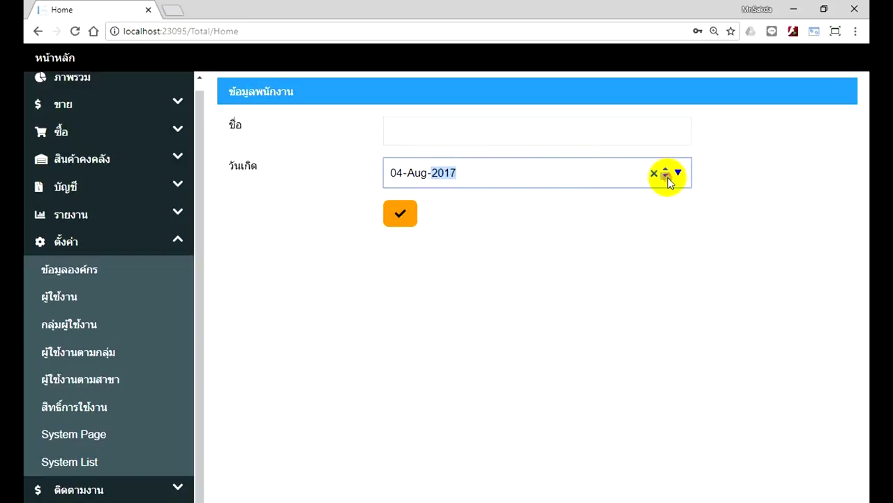
pyautogui.click(465, 127)
pyautogui.write('Somchay')
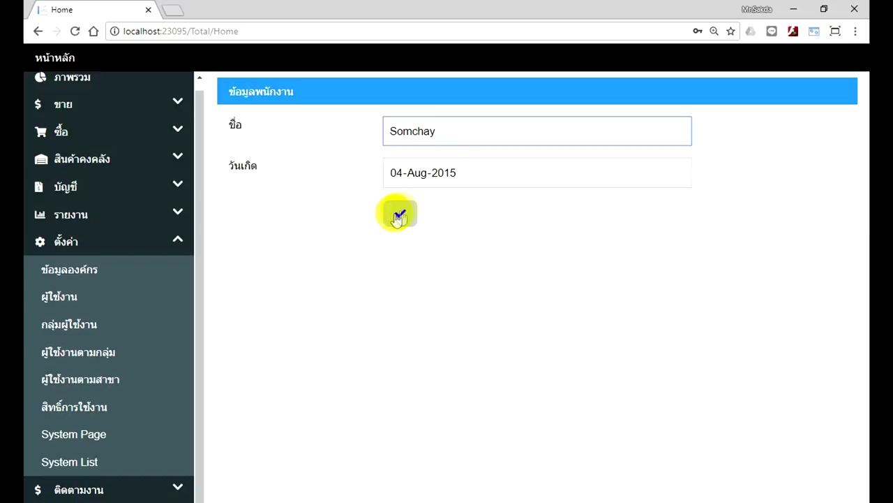
pyautogui.click(399, 215)
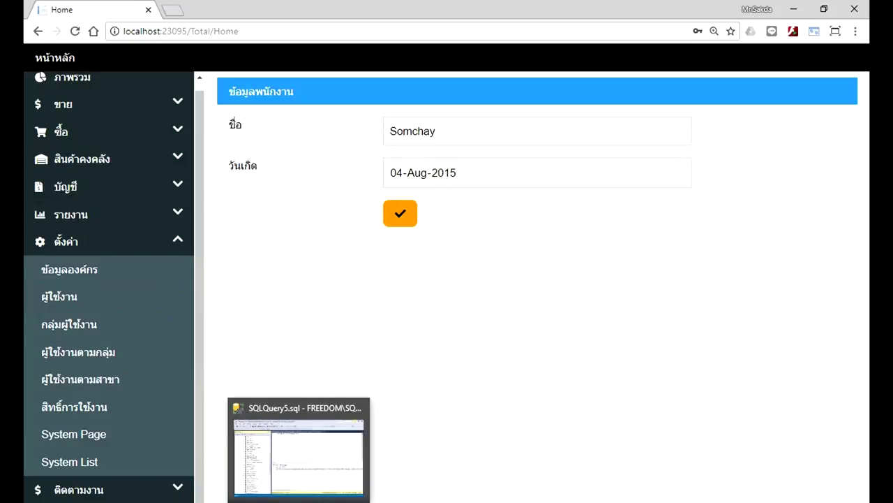
# Step: In Management Studio, expand the Department and CustomerGroup tables' Columns folders
pyautogui.click(279, 432)
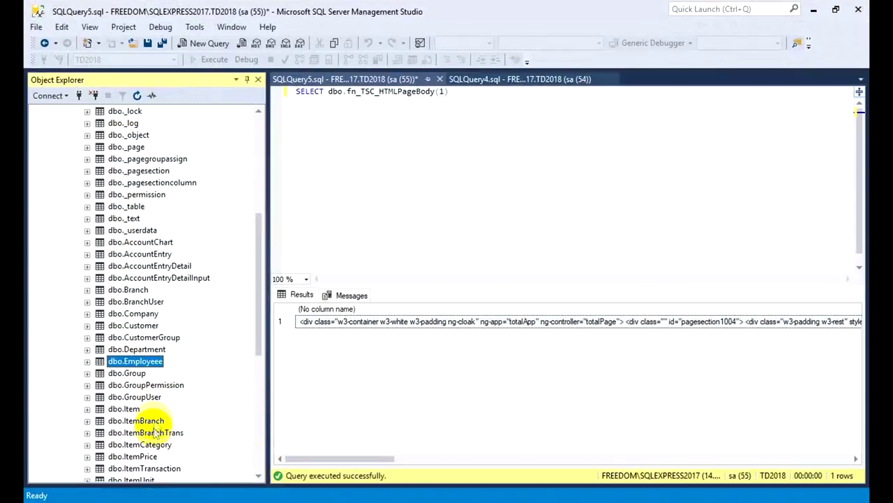
pyautogui.scroll(-2, 147, 411)
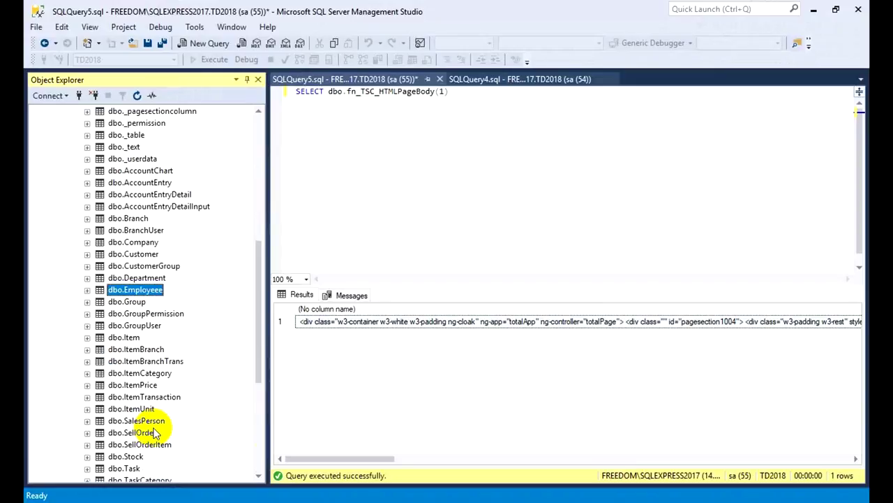
pyautogui.click(87, 278)
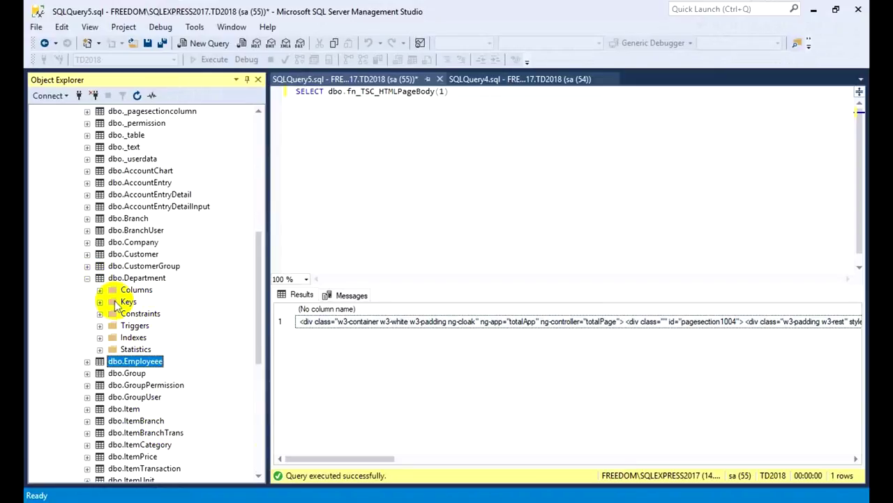
pyautogui.click(100, 290)
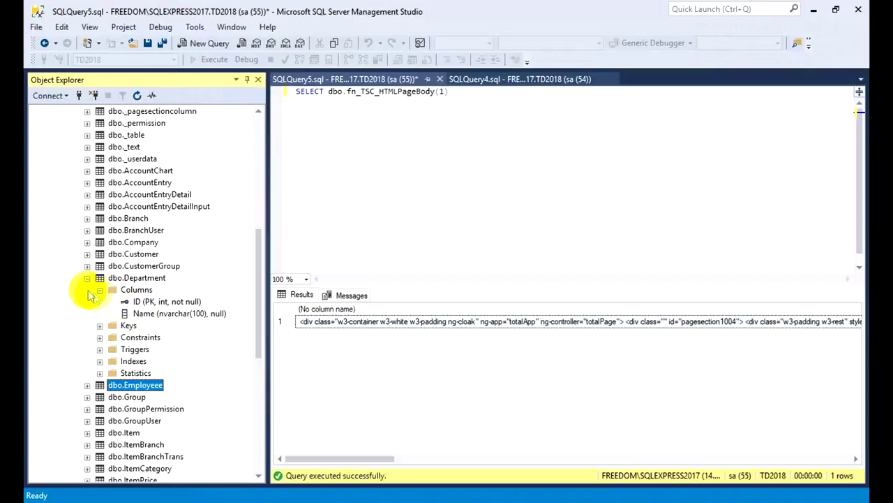
pyautogui.click(87, 266)
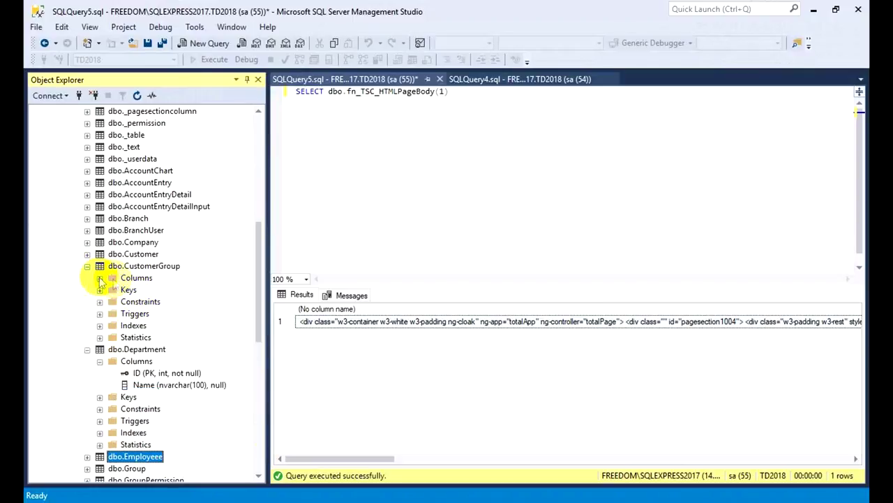
pyautogui.click(100, 278)
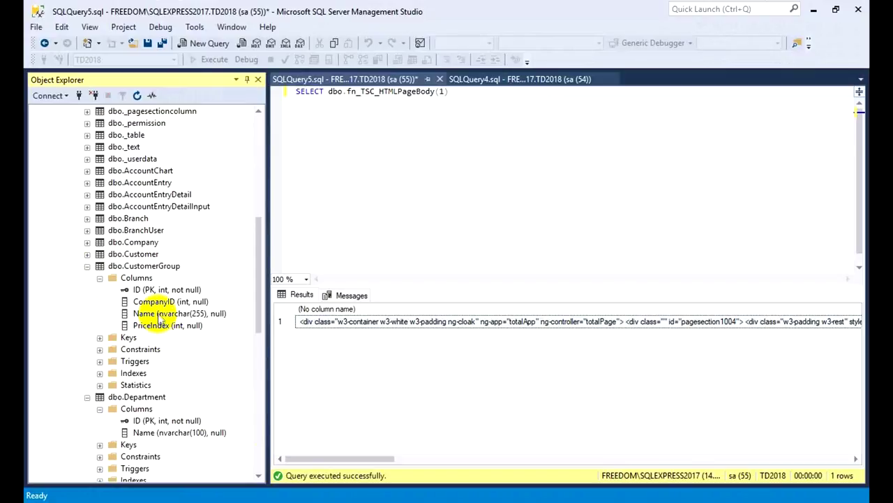
pyautogui.click(87, 268)
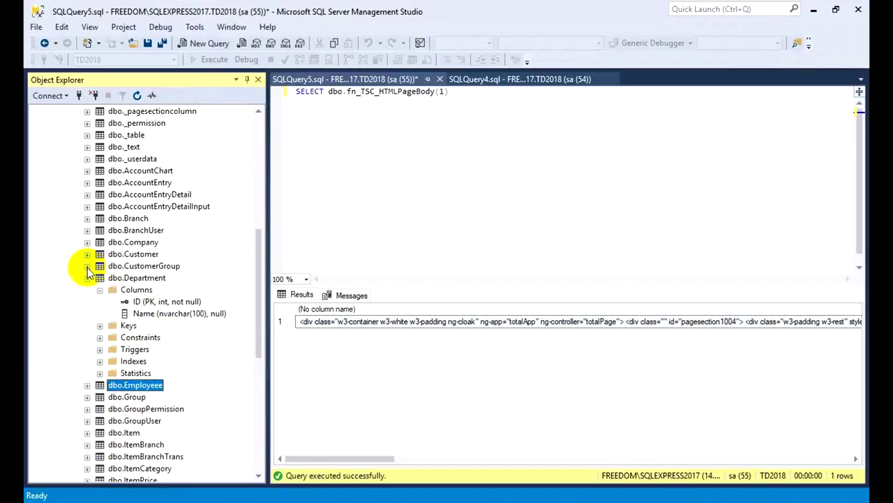
# Step: Expand the Employeee table's columns and inspect Sex, BirthDate and DepartmentID
pyautogui.scroll(-3, 122, 293)
pyautogui.scroll(-1, 120, 290)
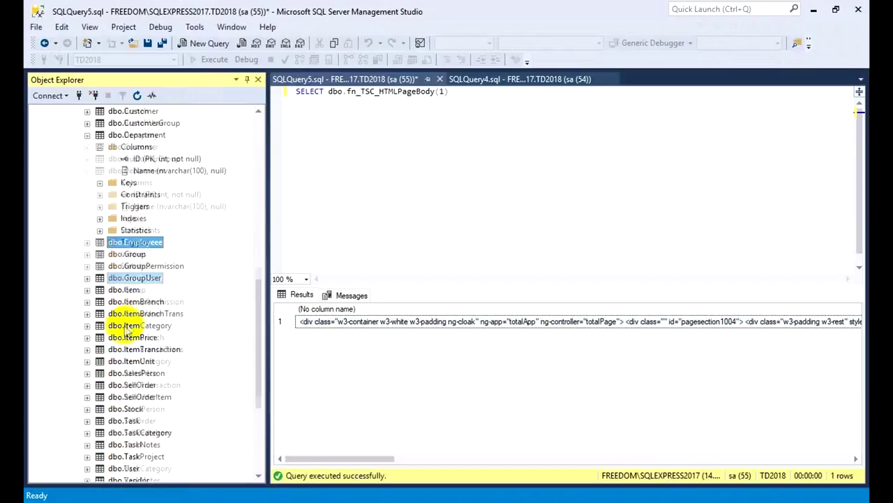
pyautogui.scroll(-1, 120, 300)
pyautogui.scroll(3, 108, 321)
pyautogui.click(87, 313)
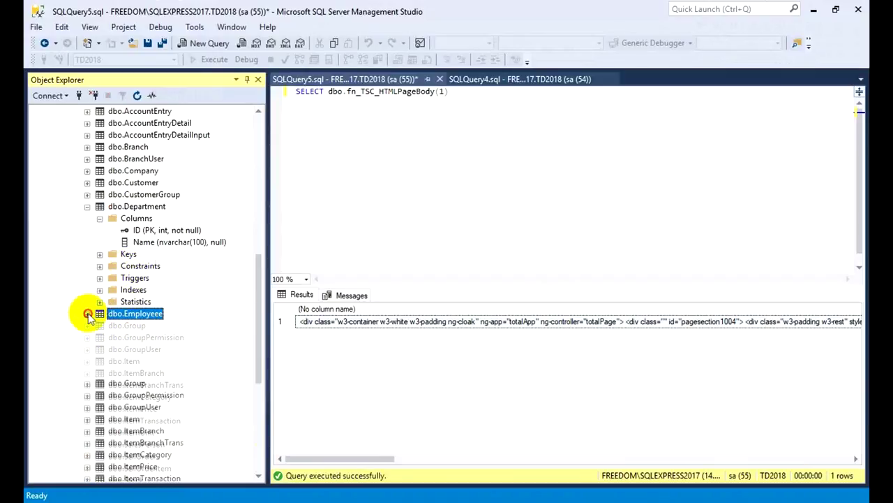
pyautogui.click(100, 326)
pyautogui.click(100, 325)
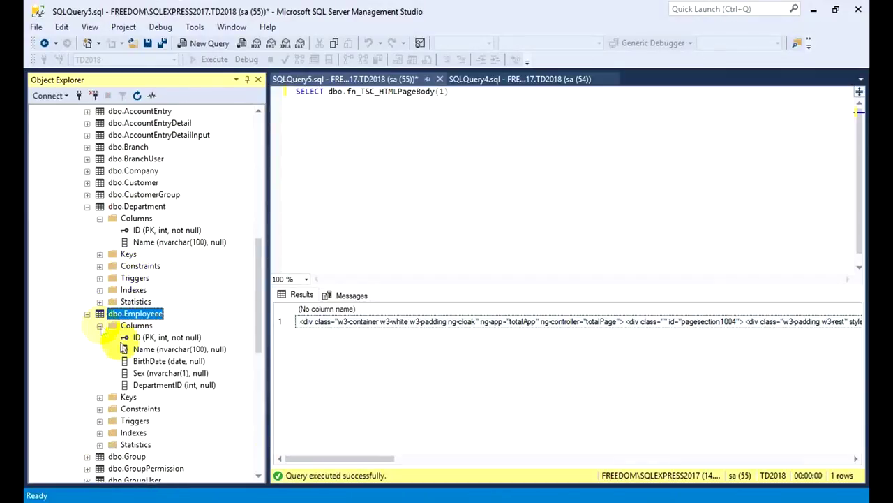
pyautogui.click(157, 373)
pyautogui.click(157, 361)
pyautogui.click(159, 375)
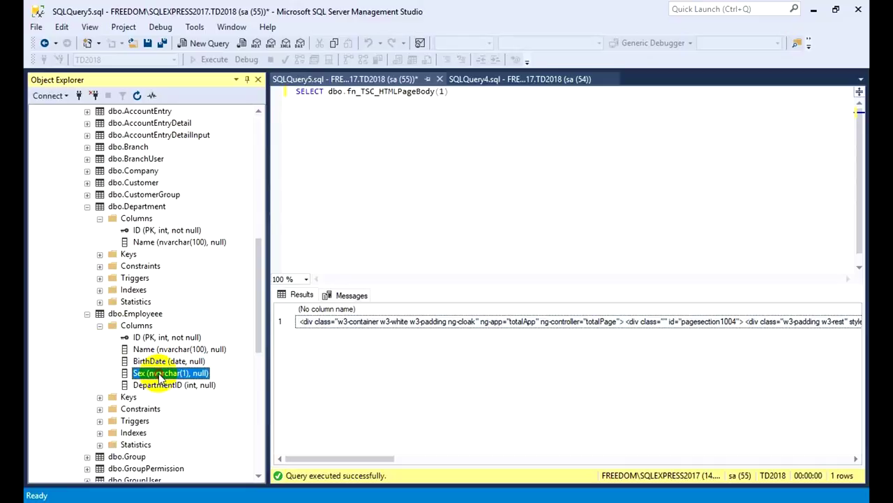
pyautogui.click(159, 387)
# Step: Hide SSMS, open System Page in Total and scroll down to the Employee pages
pyautogui.click(816, 11)
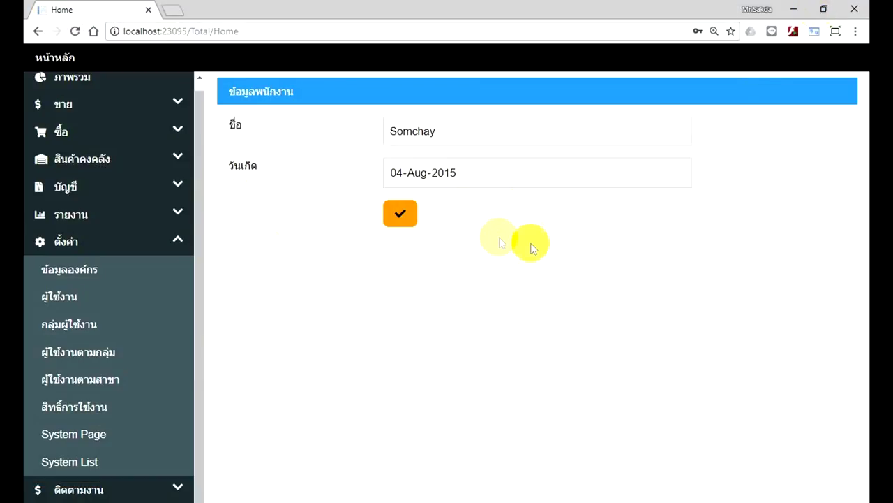
pyautogui.click(102, 442)
pyautogui.scroll(-2, 438, 310)
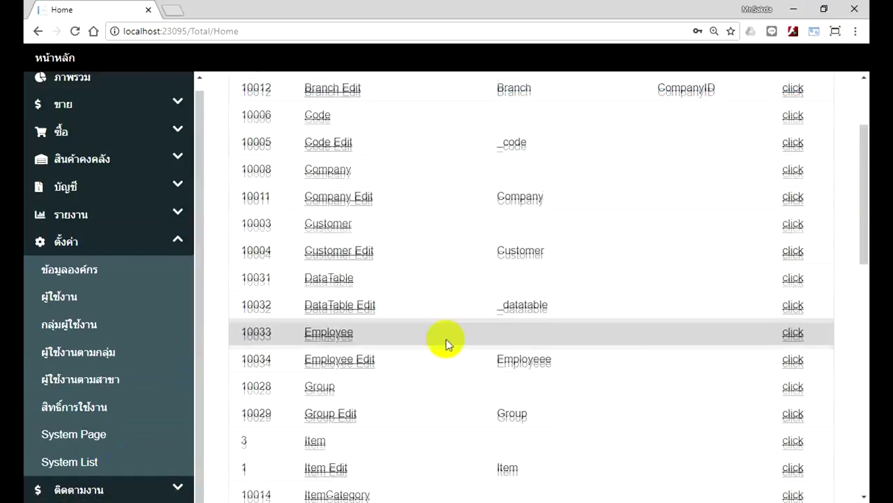
pyautogui.click(346, 300)
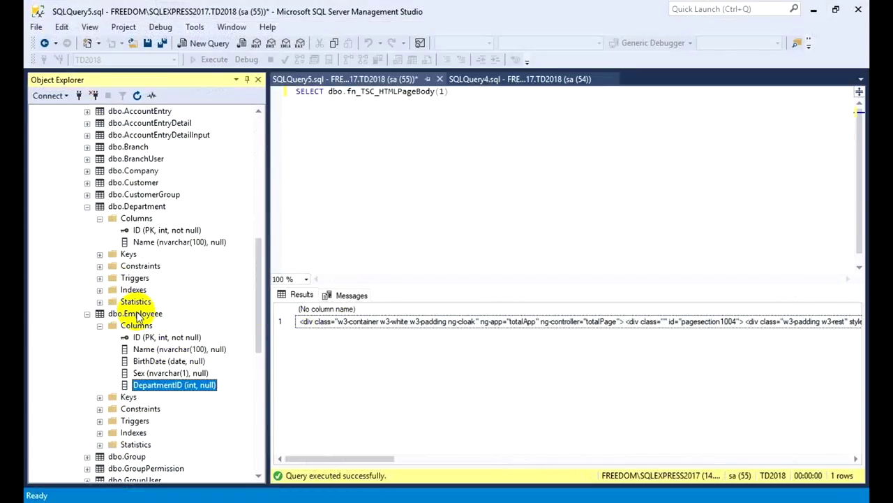
# Step: Generate a Select Top 1000 Rows query on the dbo.Employeee table
pyautogui.rightClick(137, 316)
pyautogui.click(212, 220)
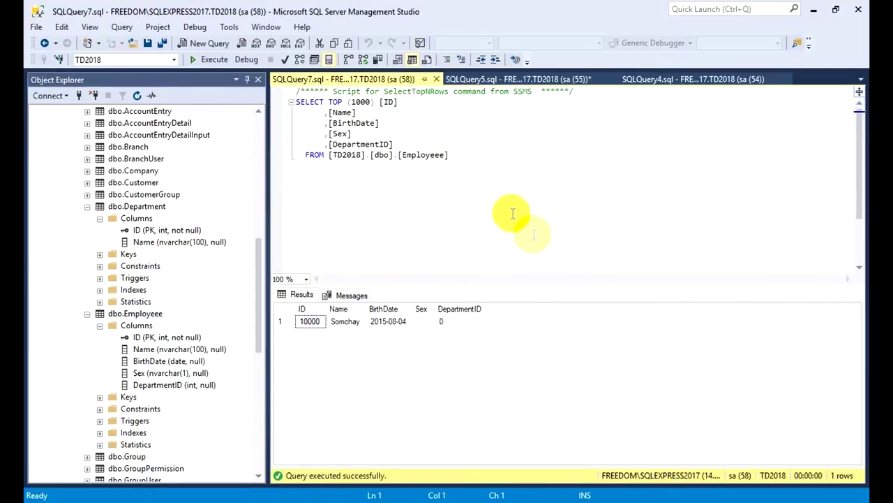
pyautogui.hotkey('ctrl', 'a')
pyautogui.click(434, 175)
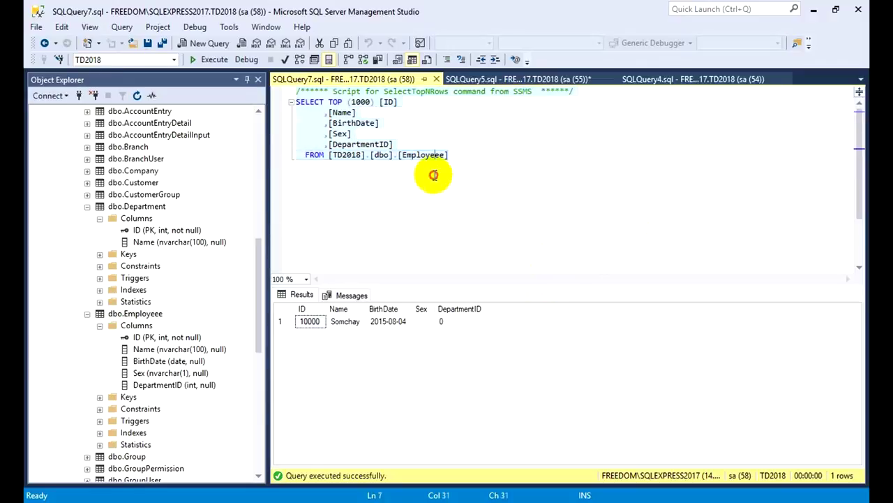
# Step: Check the saved row (ID 10000, BirthDate 2015-08-04, DepartmentID 0), then return to the browser
pyautogui.click(312, 325)
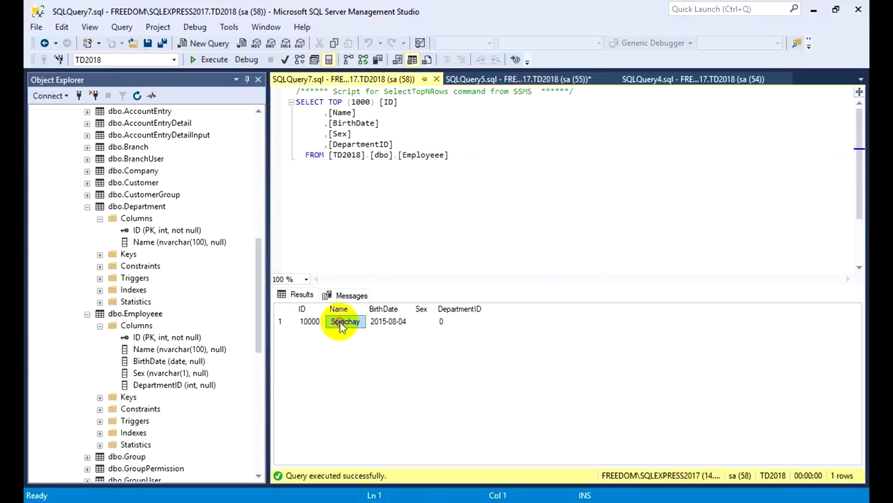
pyautogui.click(390, 324)
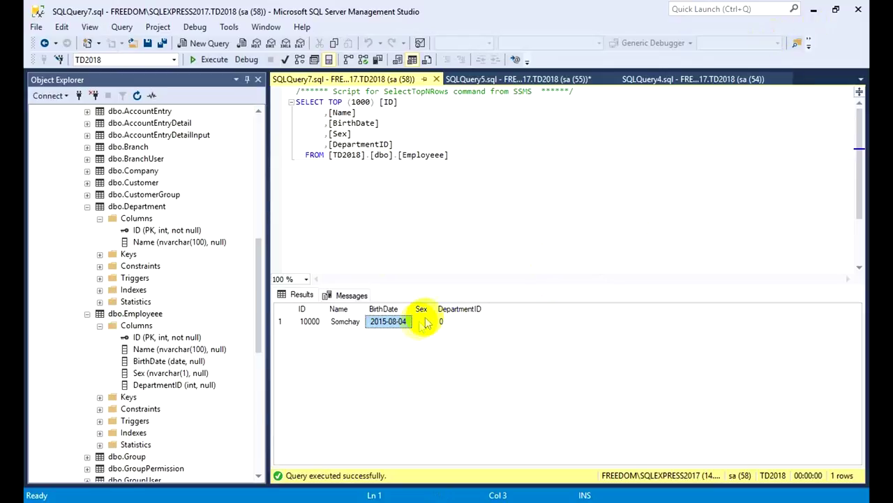
pyautogui.click(450, 321)
pyautogui.click(812, 12)
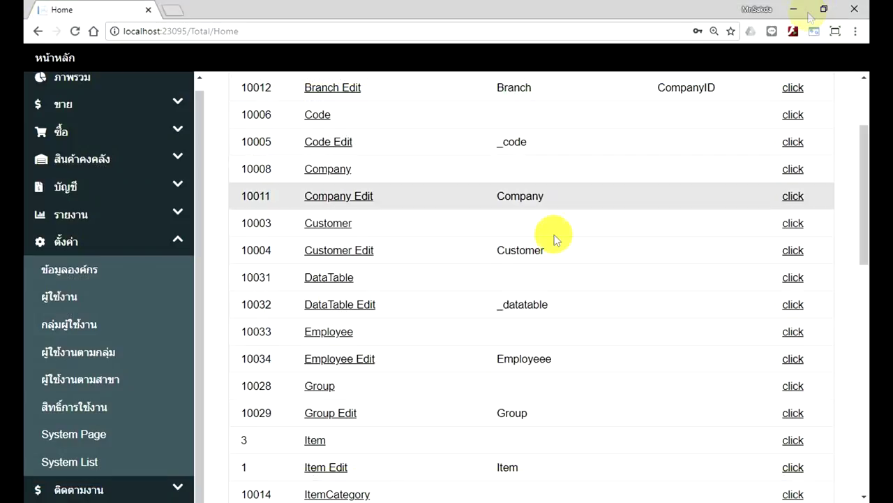
# Step: Open Employee Edit's Seq 1 section and set its caption to ข้อมูลพนักงาน**
pyautogui.click(356, 361)
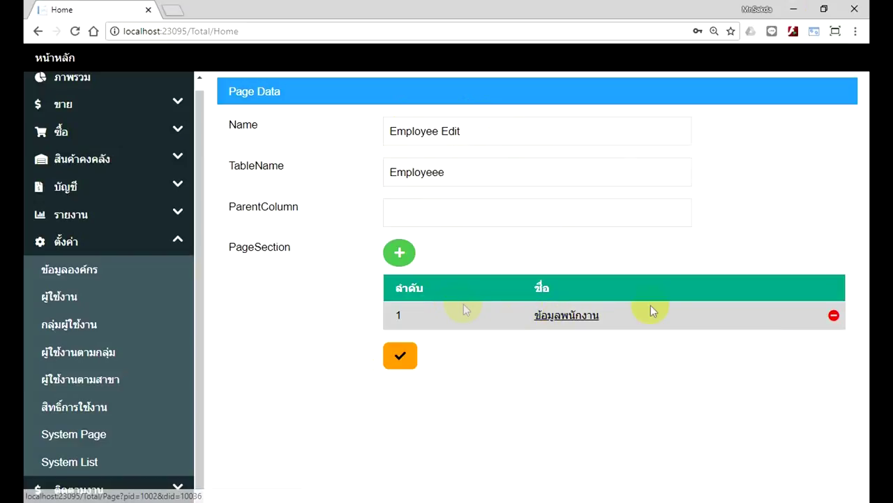
pyautogui.click(581, 314)
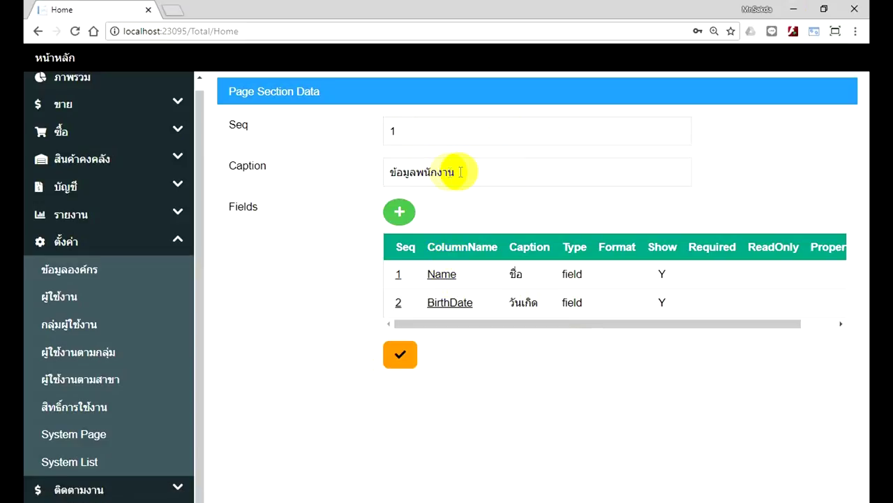
pyautogui.moveTo(465, 173); pyautogui.dragTo(343, 175)
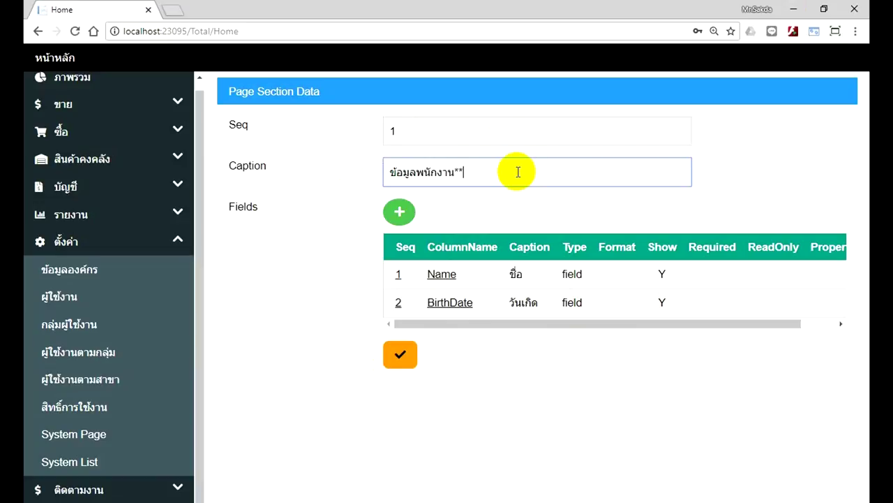
pyautogui.click(397, 354)
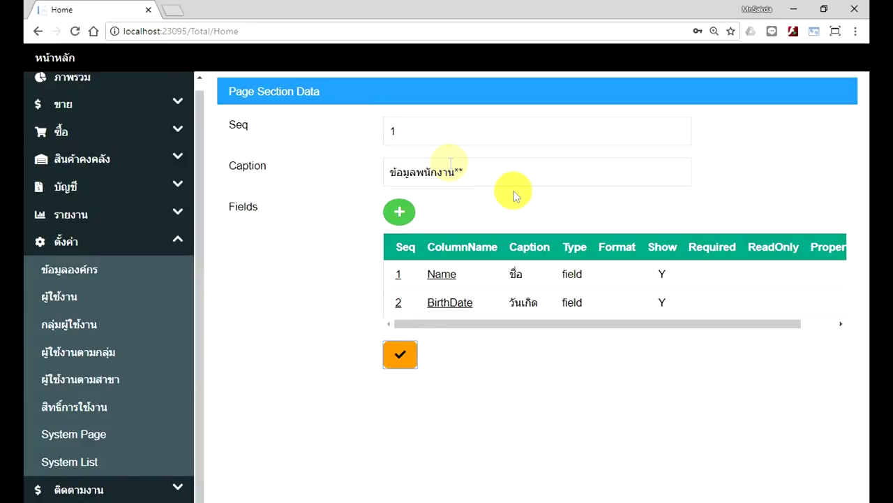
pyautogui.moveTo(341, 91); pyautogui.dragTo(171, 84)
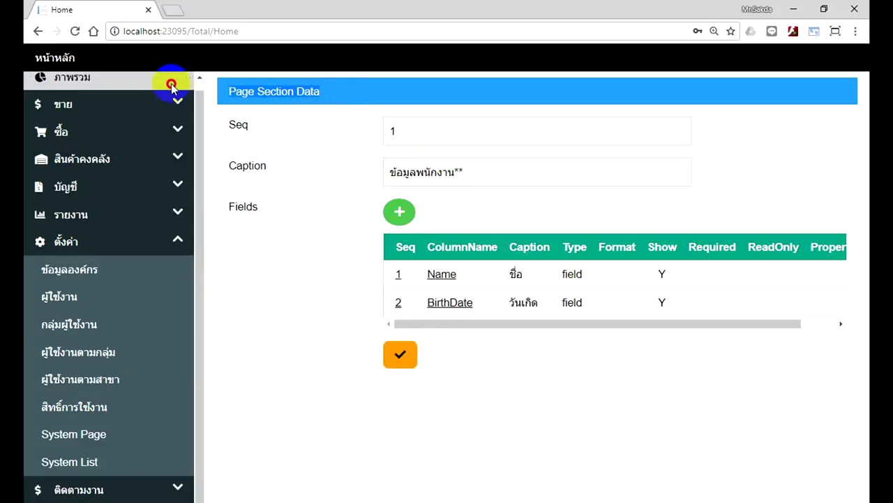
pyautogui.click(327, 92)
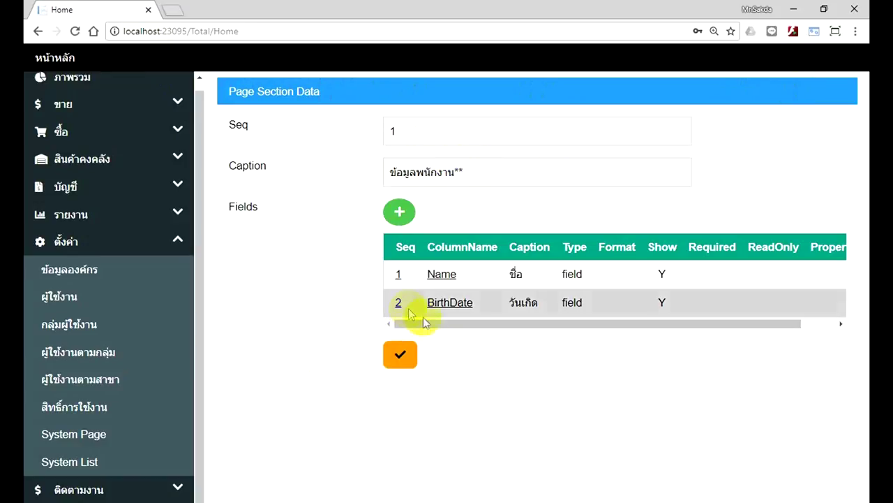
# Step: Add field Seq 3, ColumnName Sex, Caption เพศ, Type lookup, with Show ticked
pyautogui.click(396, 229)
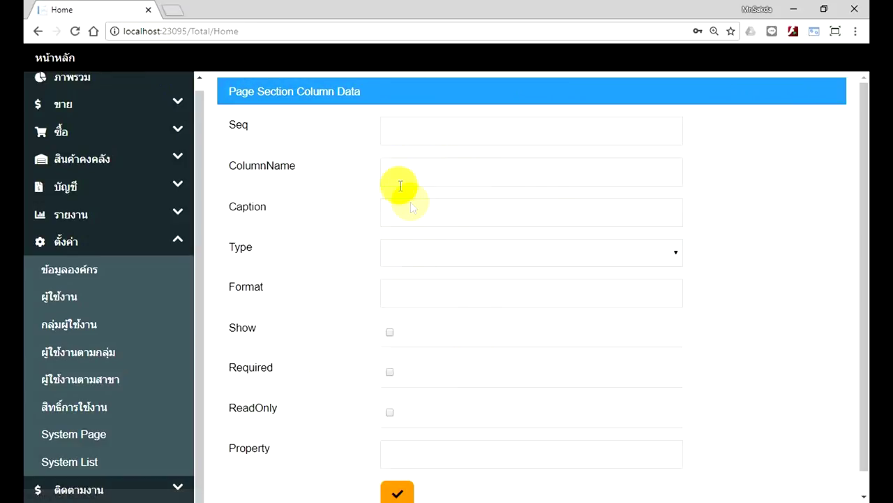
pyautogui.click(413, 135)
pyautogui.press('Tab')
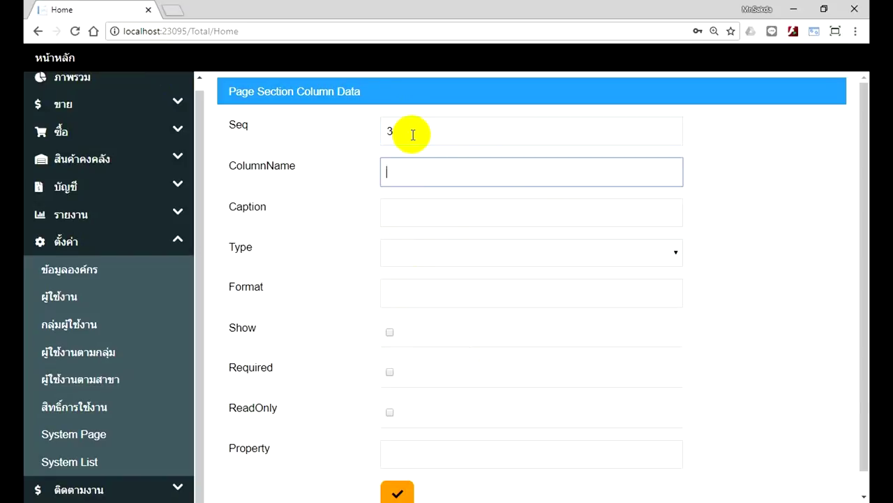
pyautogui.press('Tab')
pyautogui.write('เพศ')
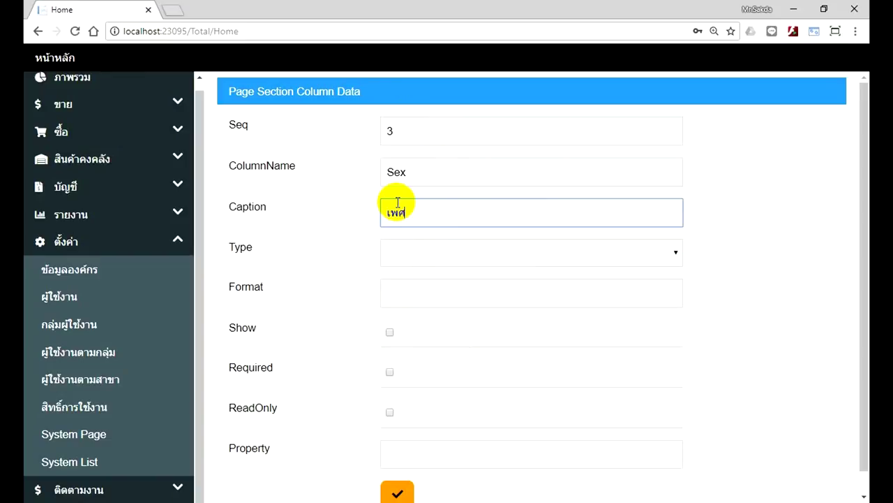
pyautogui.press('Tab')
pyautogui.click(423, 176)
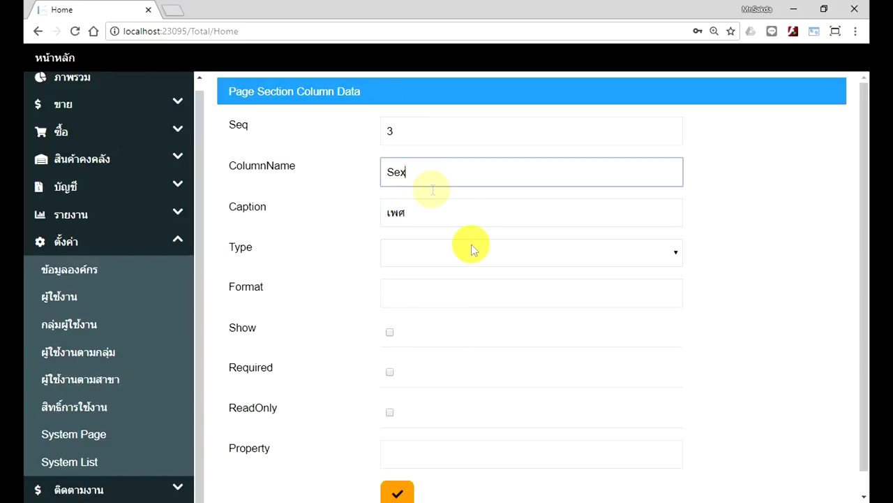
pyautogui.click(472, 250)
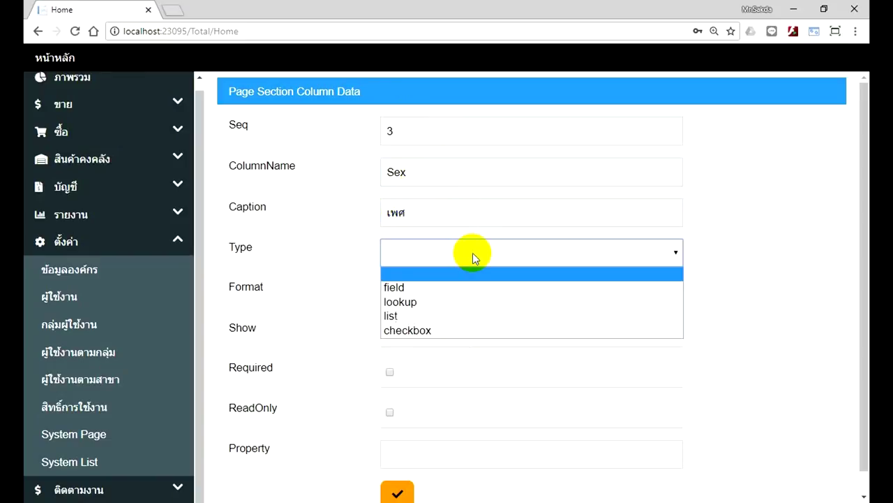
pyautogui.click(458, 302)
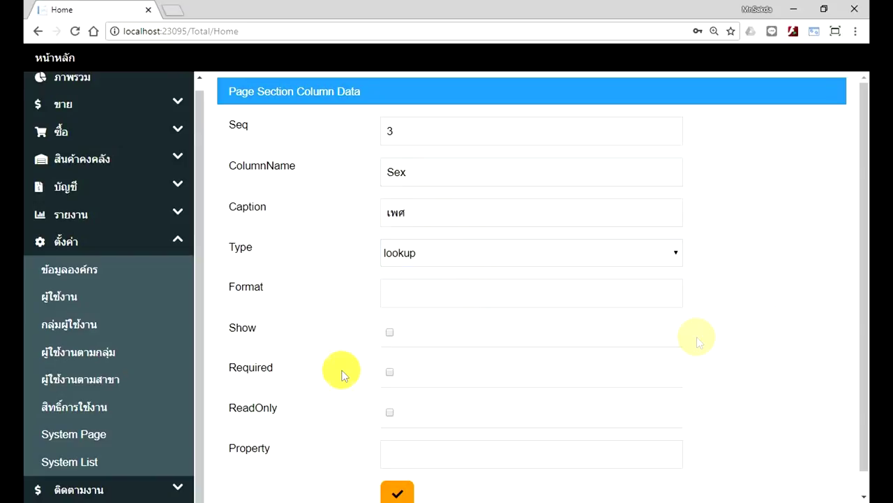
pyautogui.click(391, 333)
pyautogui.scroll(-1, 634, 365)
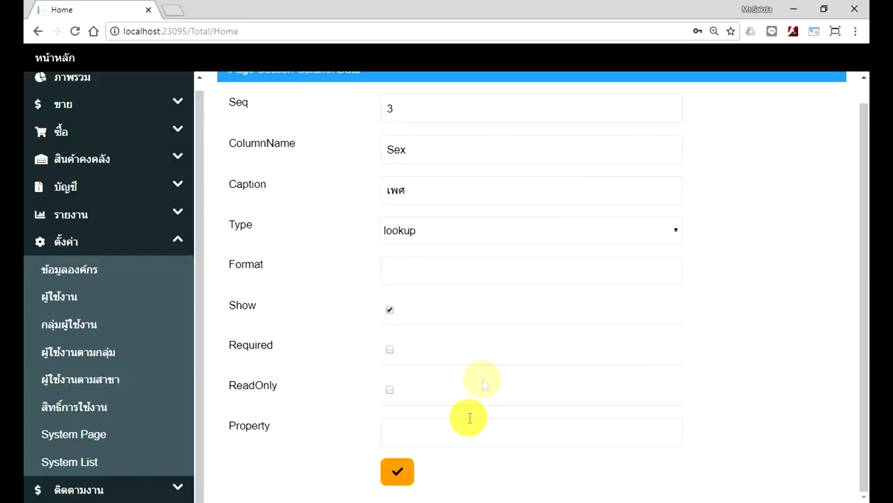
pyautogui.click(463, 435)
pyautogui.write("SELECT 'M")
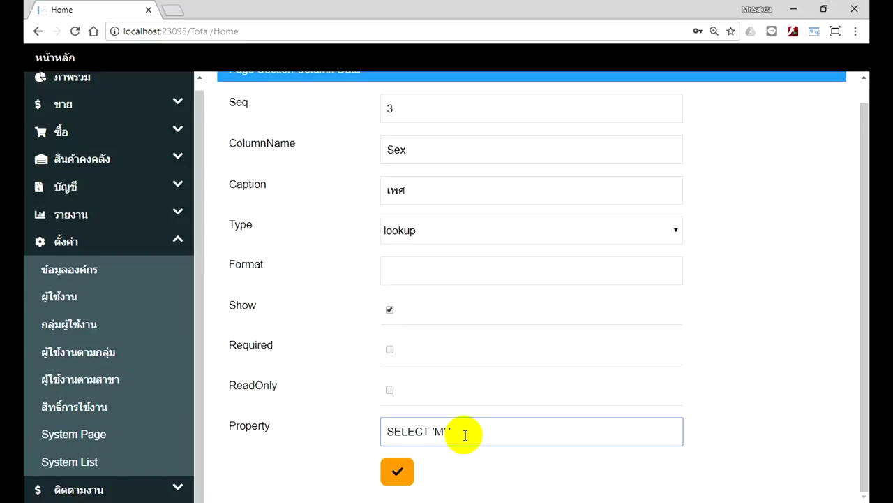
# Step: Type the Property query's first row: SELECT 'M' Code,'ชาย' Title UNION ALL
pyautogui.press('BackSpace')
pyautogui.write('ช')
pyautogui.press('BackSpace')
pyautogui.write('m')
pyautogui.write('M')
pyautogui.write(')')
pyautogui.write(' Code')
pyautogui.write('ชา')
pyautogui.write('ย')
pyautogui.press('BackSpace')
pyautogui.press('BackSpace')
pyautogui.press('BackSpace')
pyautogui.write('ชาย')
pyautogui.write('ย')
pyautogui.write('C')
pyautogui.write('Title')
pyautogui.write('UNION')
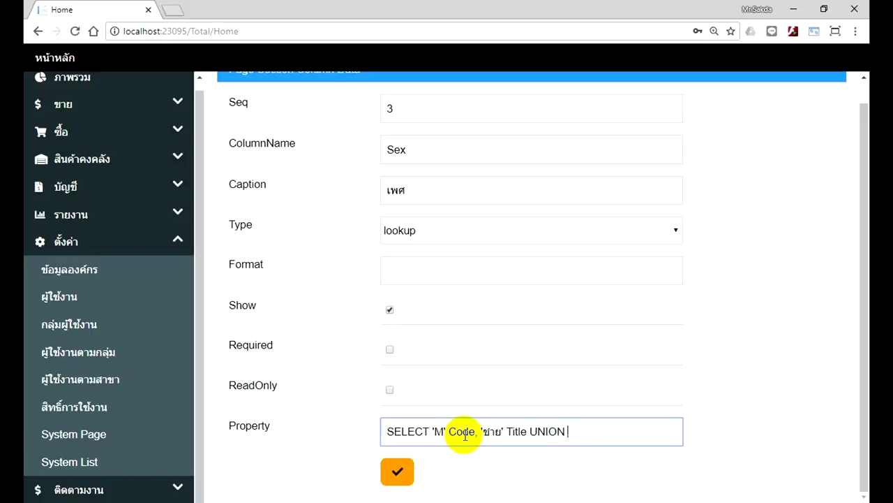
pyautogui.write('ALL')
# Step: Duplicate the row after UNION ALL and change it to 'F' Code,'หญิง' Title
pyautogui.hotkey('shift', 'Right')
pyautogui.hotkey('shift', 'Right')
pyautogui.hotkey('shift', 'Right')
pyautogui.hotkey('shift', 'Right')
pyautogui.hotkey('shift', 'Right')
pyautogui.hotkey('shift', 'Right')
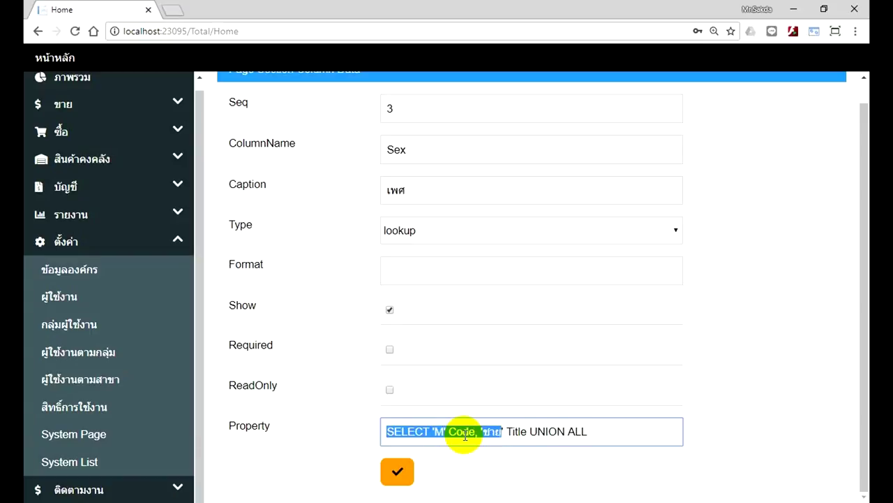
pyautogui.hotkey('shift', 'Right')
pyautogui.hotkey('shift', 'Right')
pyautogui.hotkey('shift', 'Right')
pyautogui.hotkey('shift', 'Left')
pyautogui.hotkey('shift', 'Left')
pyautogui.hotkey('shift', 'Left')
pyautogui.hotkey('shift', 'Left')
pyautogui.hotkey('shift', 'Left')
pyautogui.hotkey('shift', 'Left')
pyautogui.hotkey('shift', 'Right')
pyautogui.hotkey('shift', 'Right')
pyautogui.hotkey('shift', 'Right')
pyautogui.hotkey('ctrl', 'c')
pyautogui.press('End')
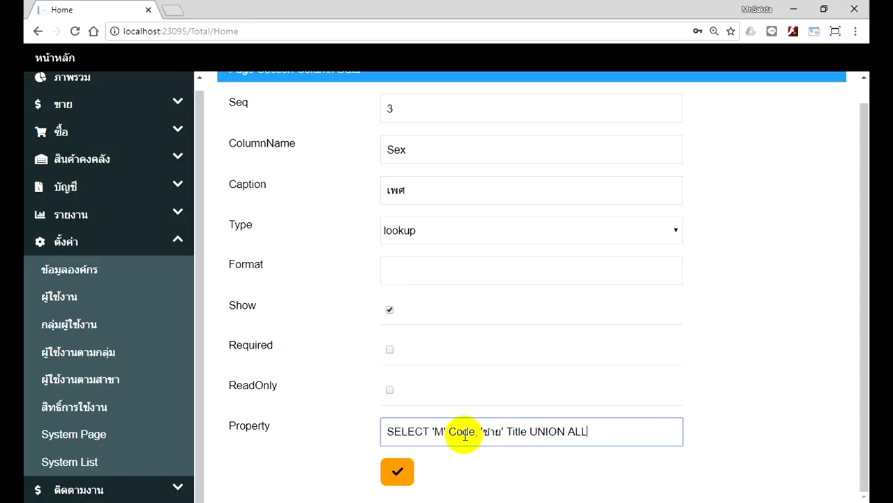
pyautogui.hotkey('ctrl', 'v')
pyautogui.press('Left')
pyautogui.press('Left')
pyautogui.press('Left')
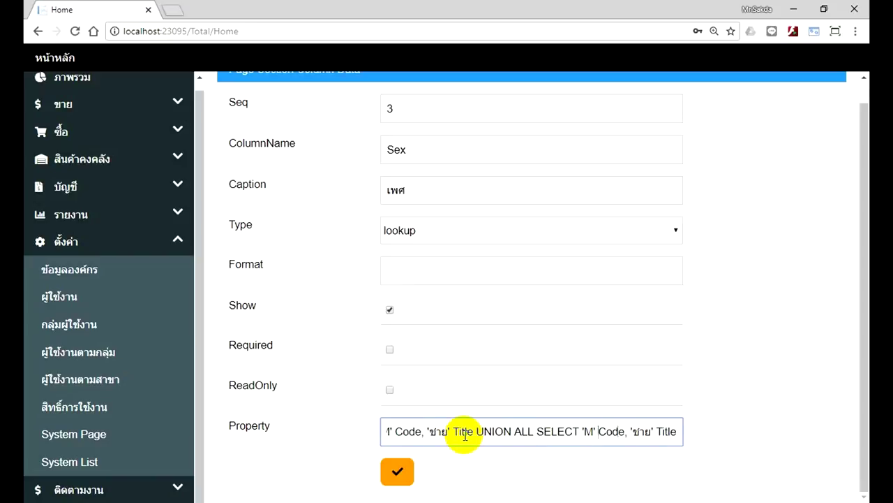
pyautogui.press('BackSpace')
pyautogui.write('F')
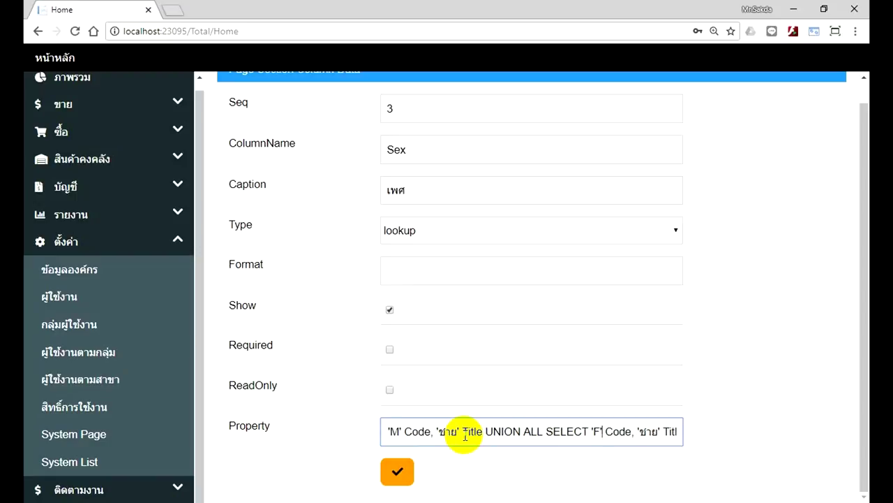
pyautogui.hotkey('shift', 'Right')
pyautogui.hotkey('shift', 'Right')
pyautogui.hotkey('shift', 'Right')
pyautogui.write('หญ')
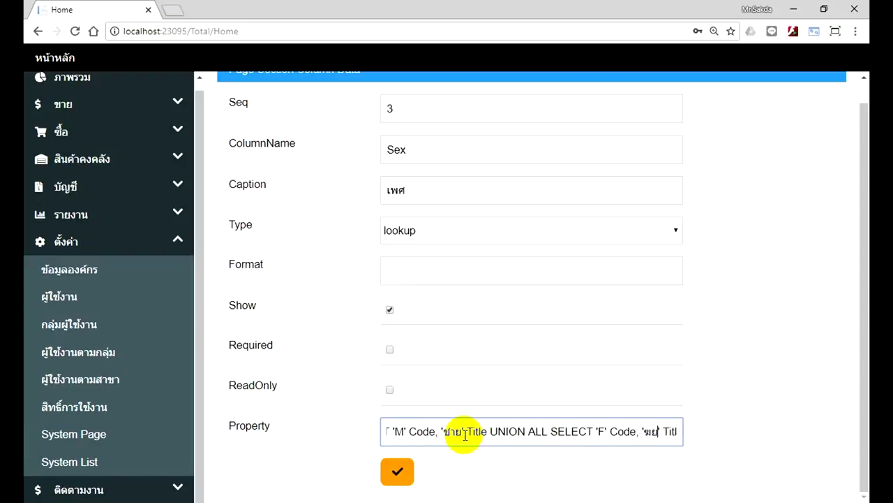
pyautogui.press('BackSpace')
pyautogui.press('BackSpace')
pyautogui.write('S')
pyautogui.press('BackSpace')
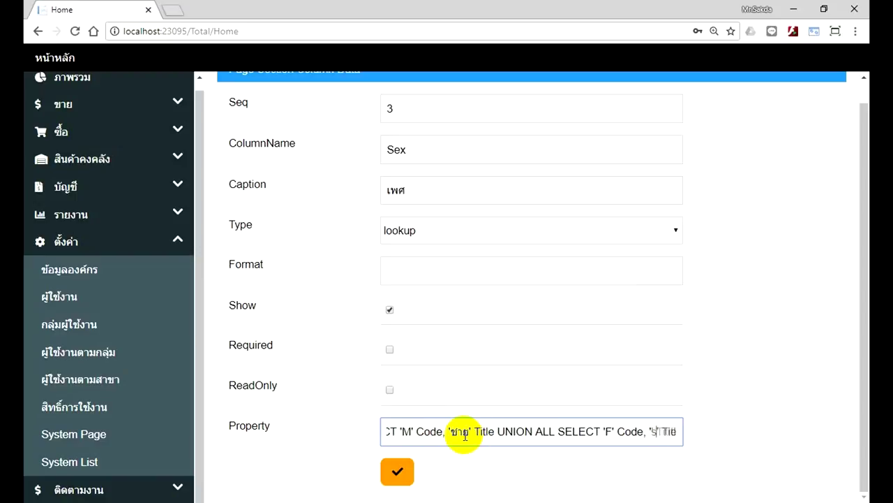
pyautogui.write('s')
pyautogui.press('BackSpace')
pyautogui.write('ห')
pyautogui.write('ญิ')
pyautogui.write('ง')
pyautogui.press('Home')
pyautogui.hotkey('shift', 'End')
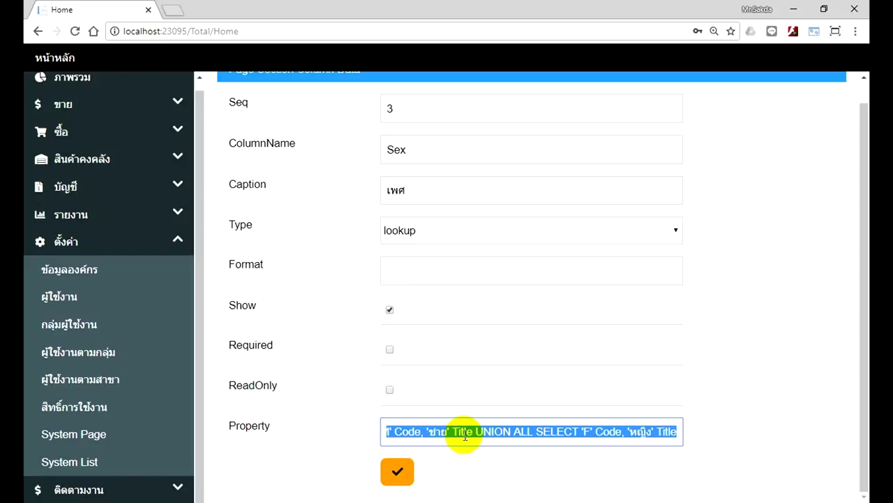
# Step: Save the Sex field and go to the System Page list
pyautogui.click(398, 471)
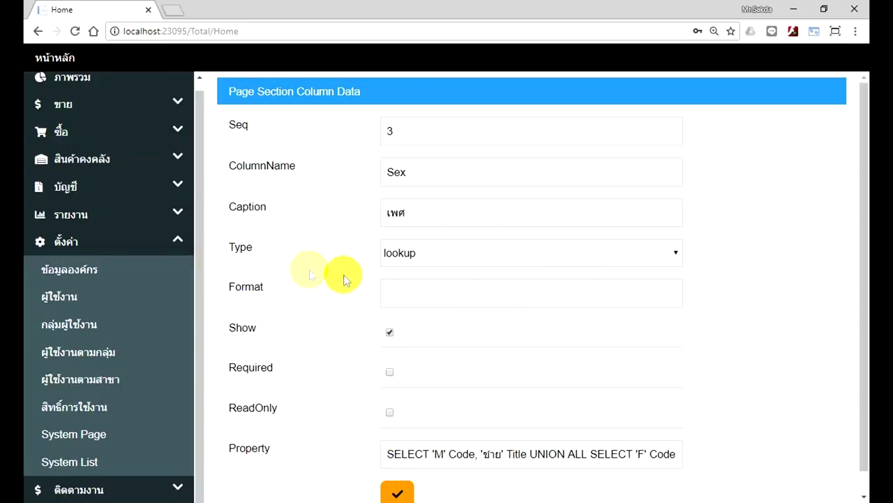
pyautogui.click(176, 217)
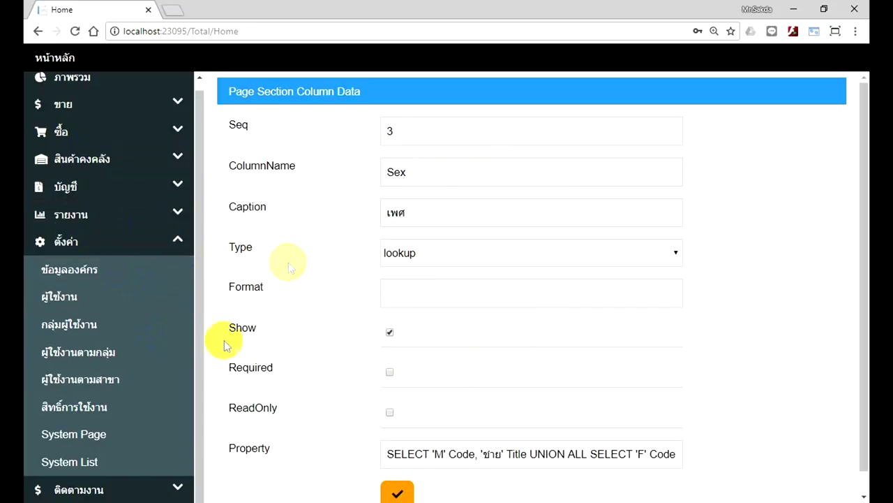
pyautogui.click(119, 446)
pyautogui.scroll(-1, 370, 292)
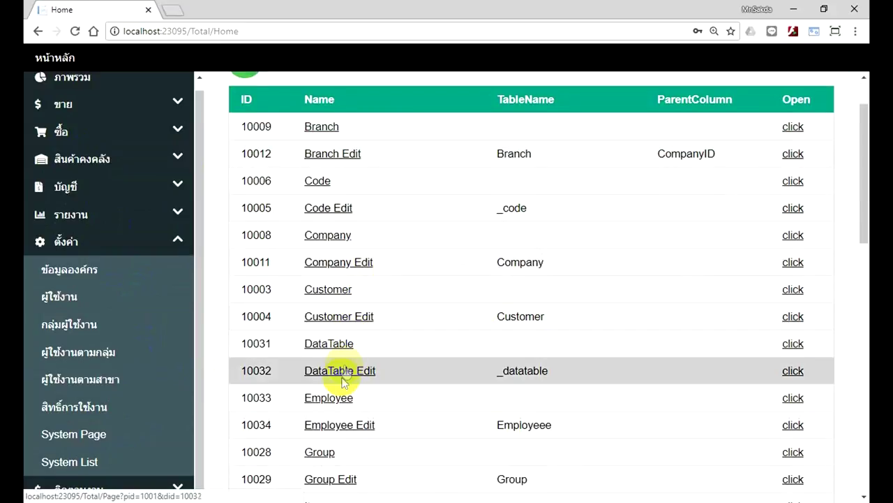
# Step: Open the existing employee on the Employee page, set เพศ to ชาย and save
pyautogui.click(793, 398)
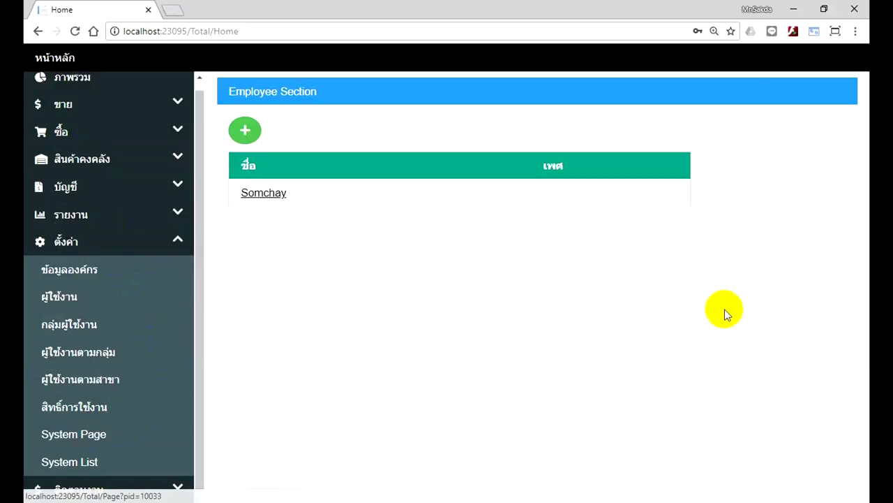
pyautogui.click(269, 197)
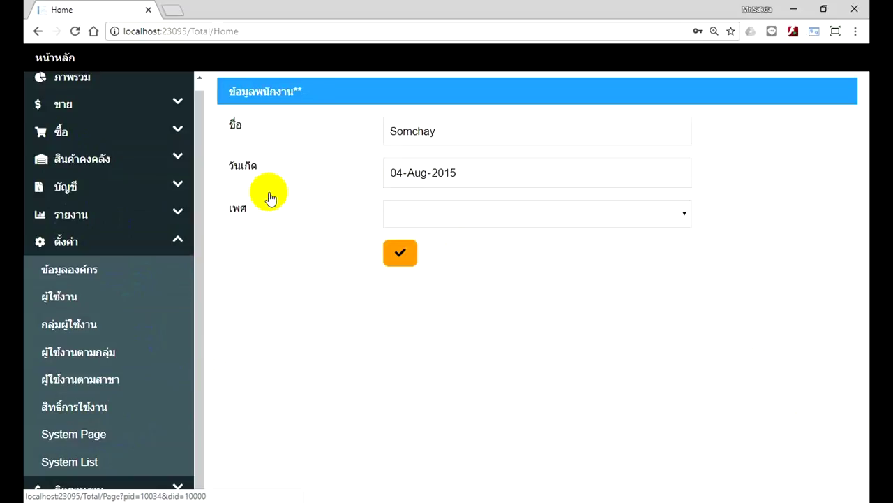
pyautogui.click(661, 219)
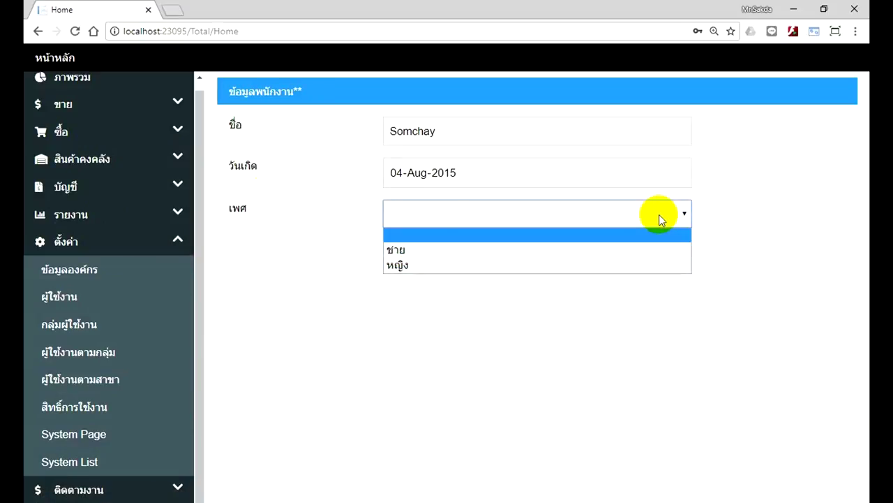
pyautogui.click(630, 250)
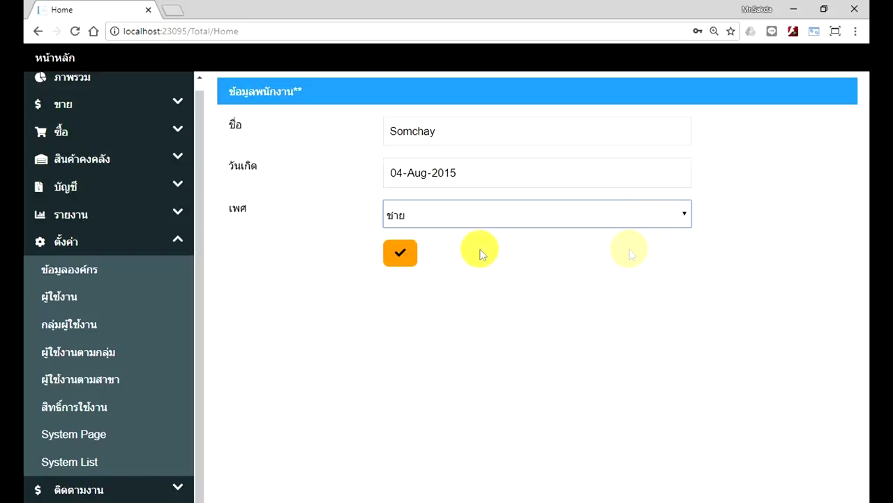
pyautogui.click(400, 252)
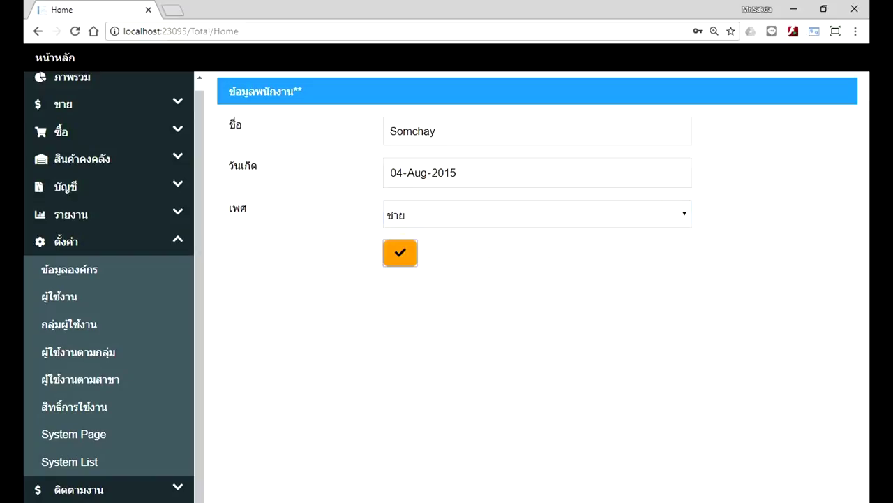
pyautogui.hotkey('alt', 'Tab')
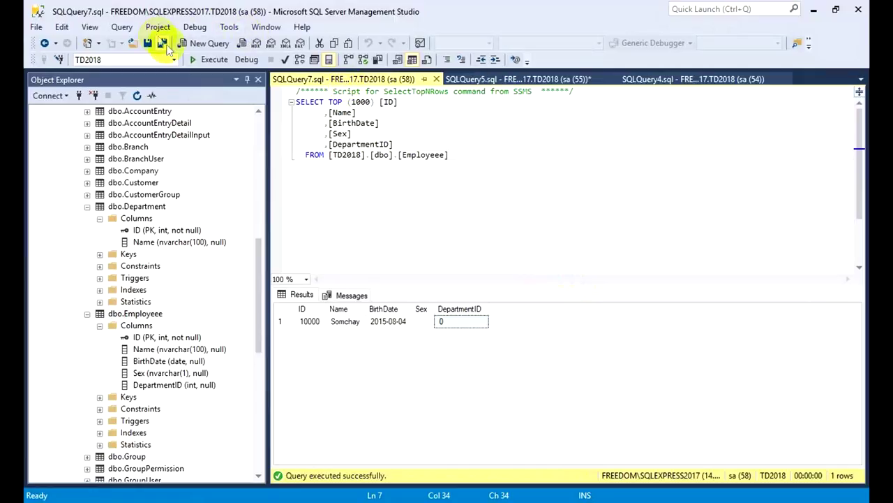
# Step: Re-run the Employee SELECT, confirm Sex is stored as M, then return to the browser
pyautogui.click(209, 59)
pyautogui.click(422, 321)
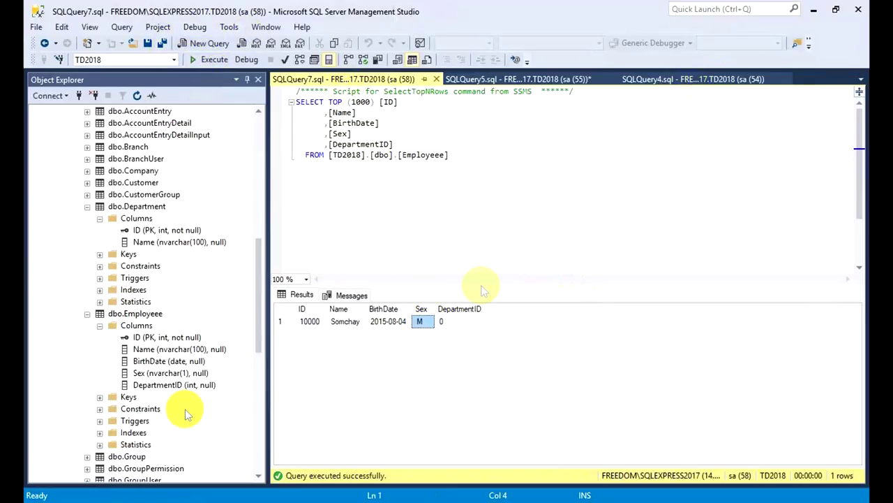
pyautogui.click(170, 384)
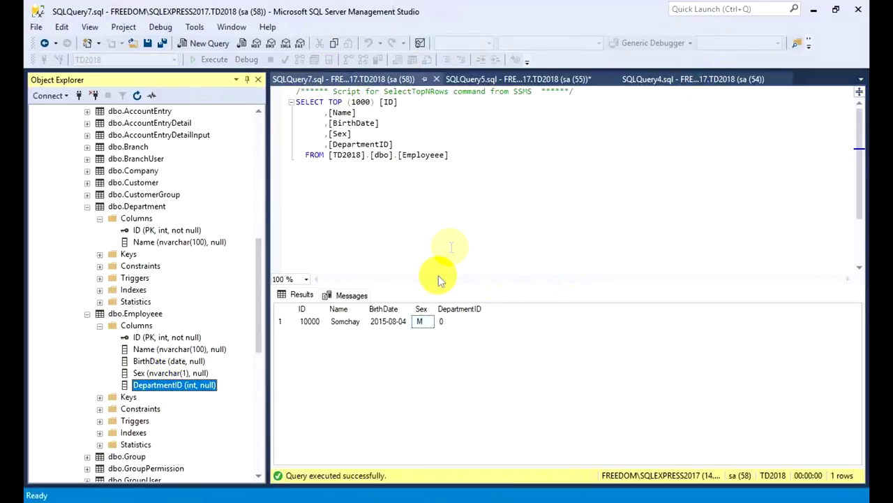
pyautogui.click(814, 10)
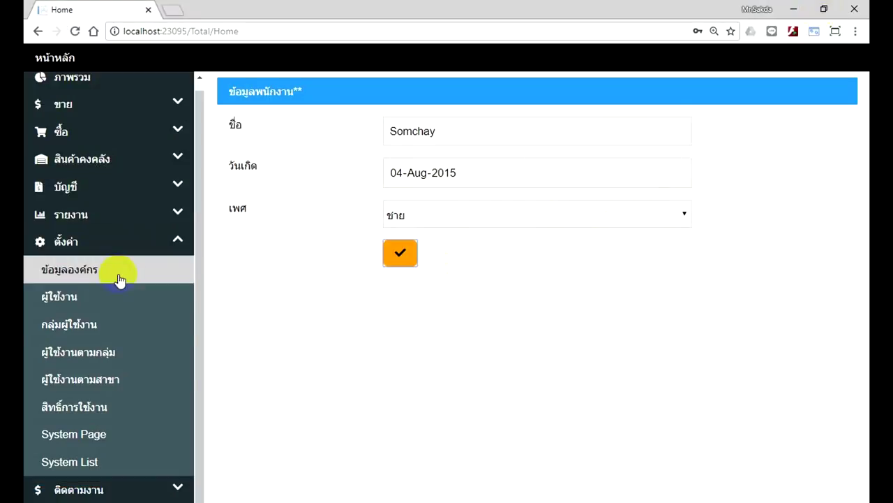
# Step: From System Page, open the Employee Edit page's ข้อมูลพนักงาน** section
pyautogui.click(105, 430)
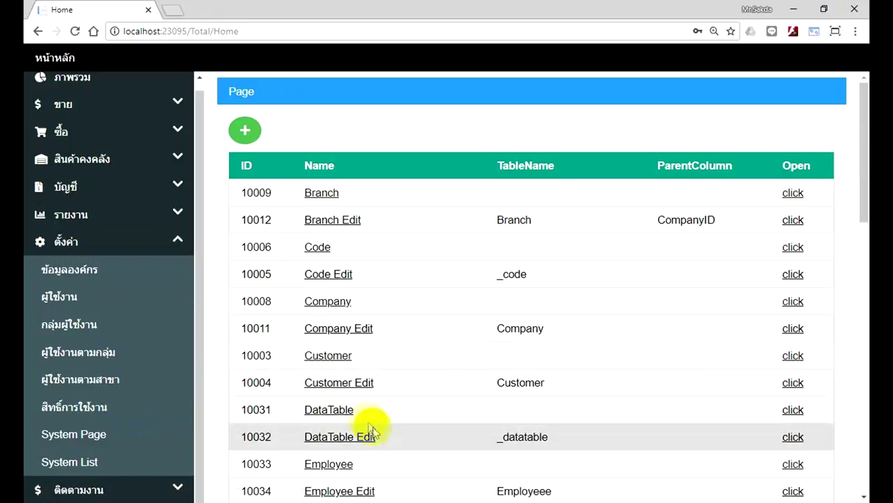
pyautogui.scroll(-1, 340, 441)
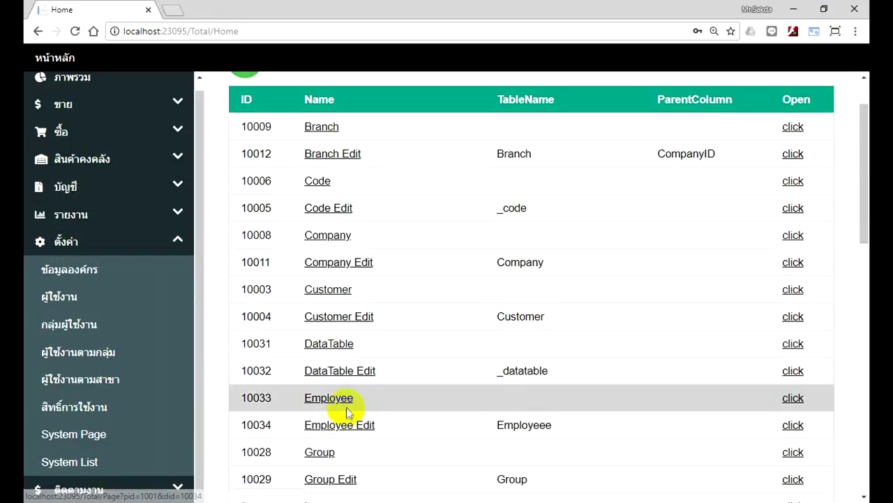
pyautogui.click(340, 424)
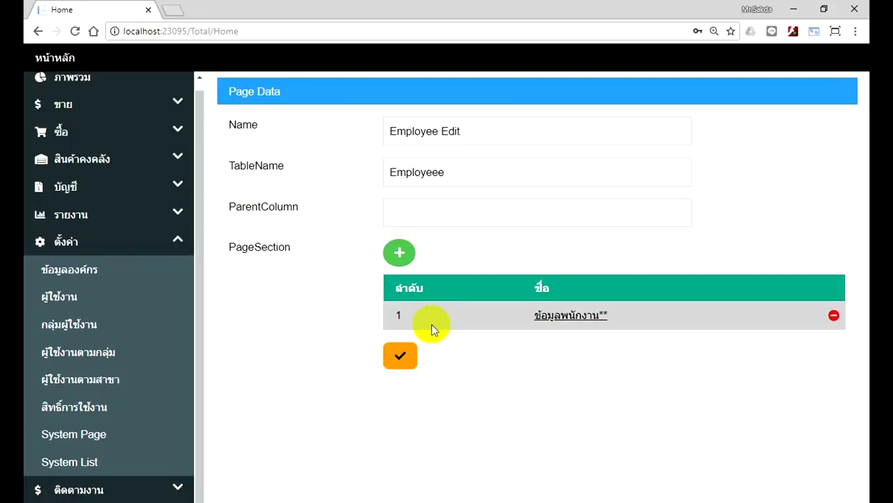
pyautogui.click(399, 253)
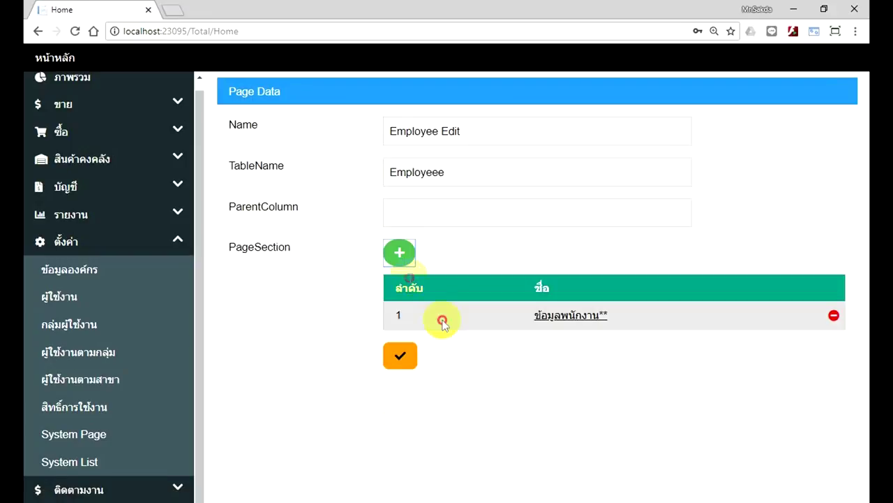
pyautogui.click(562, 315)
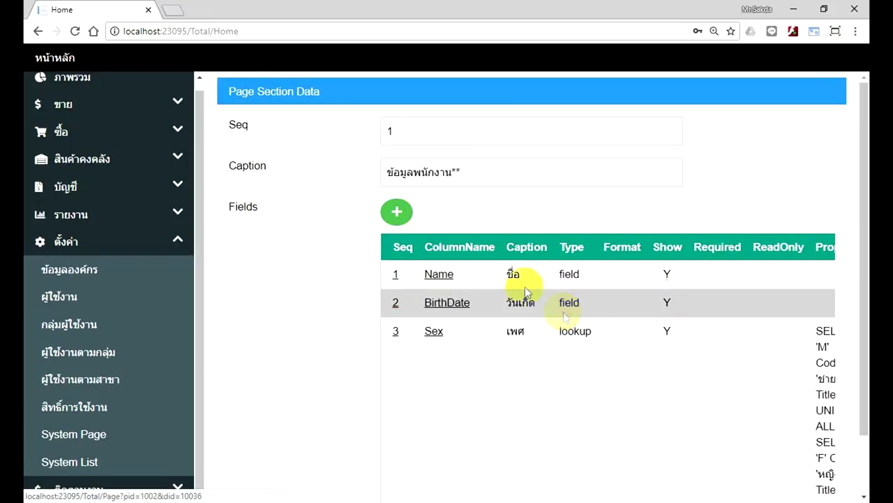
pyautogui.moveTo(480, 173); pyautogui.dragTo(352, 171)
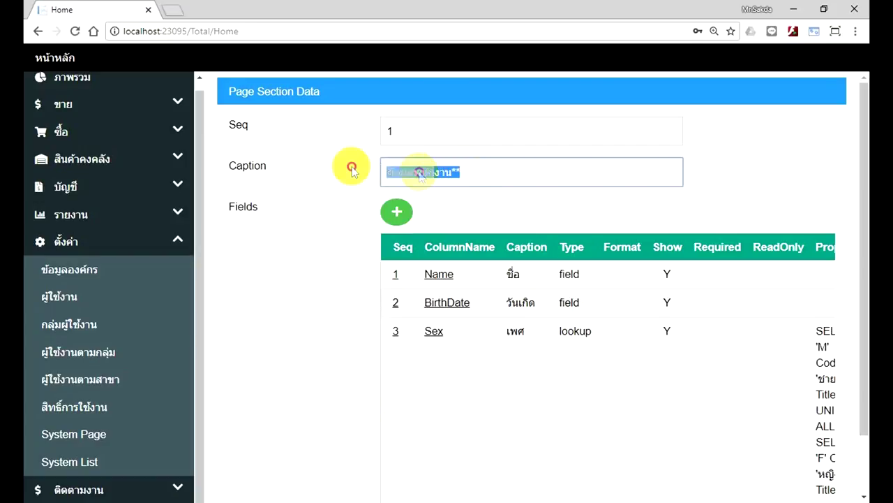
pyautogui.click(398, 215)
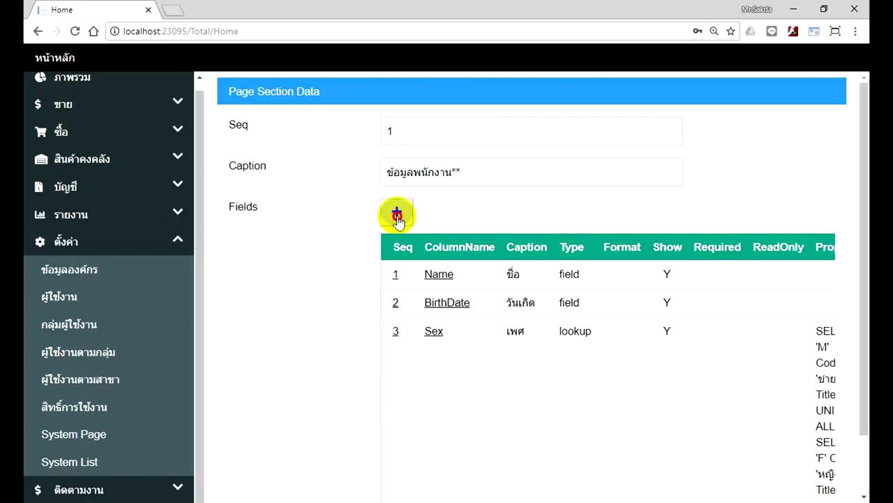
# Step: Define field Seq 4, ColumnName DartmentID, Caption หน่วนงาน, Type lookup, Show ticked
pyautogui.click(430, 133)
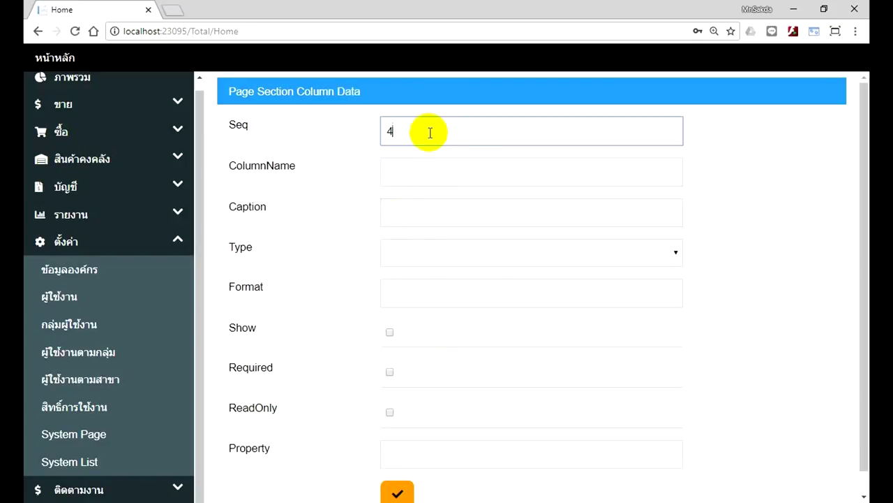
pyautogui.press('Tab')
pyautogui.write('d')
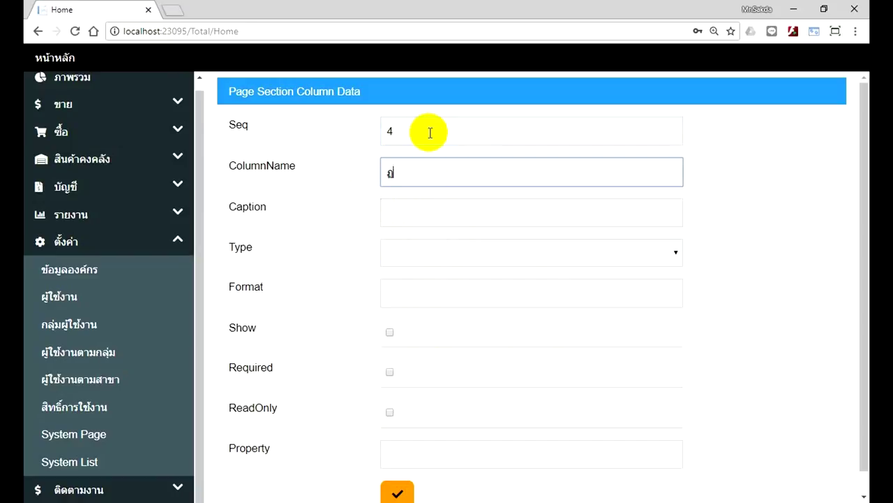
pyautogui.press('BackSpace')
pyautogui.write('Dart')
pyautogui.write('ment')
pyautogui.write('ID')
pyautogui.press('Tab')
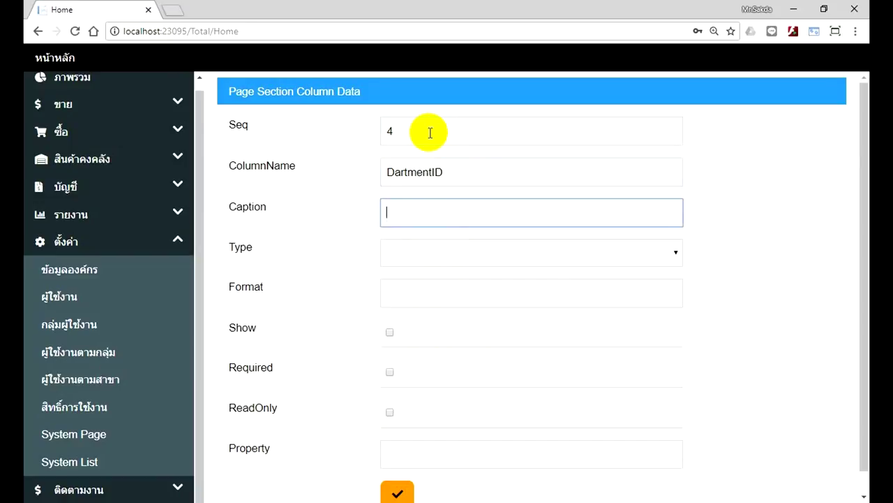
pyautogui.write('หน่วนง')
pyautogui.write('าน')
pyautogui.press('Tab')
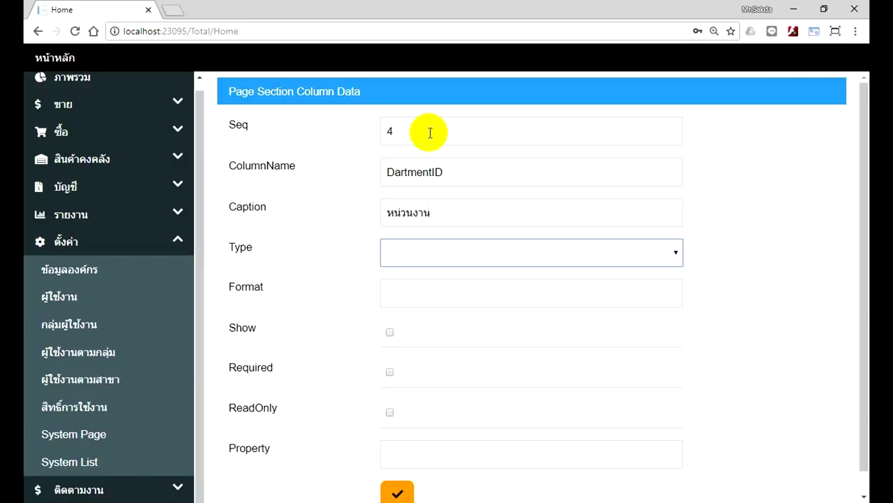
pyautogui.click(402, 250)
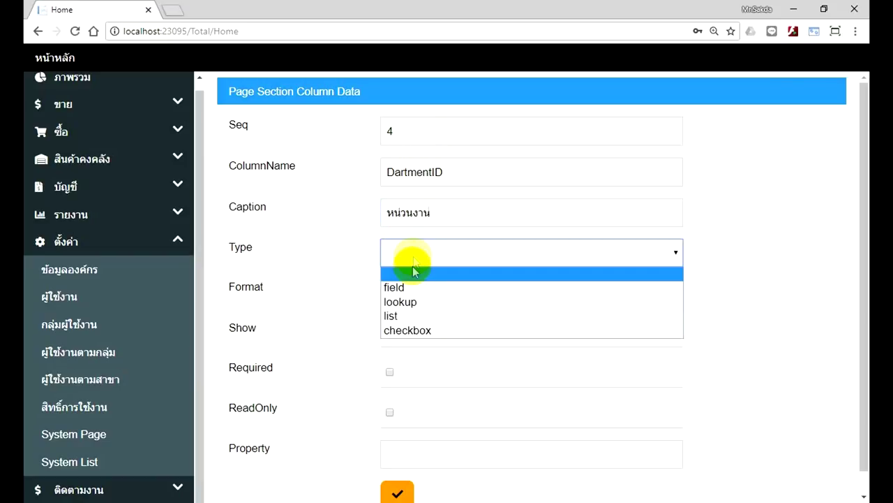
pyautogui.click(419, 303)
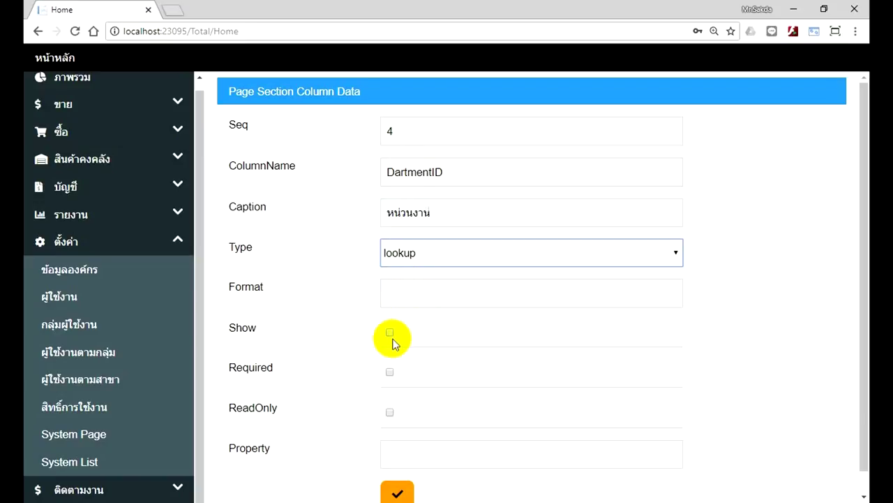
pyautogui.click(390, 332)
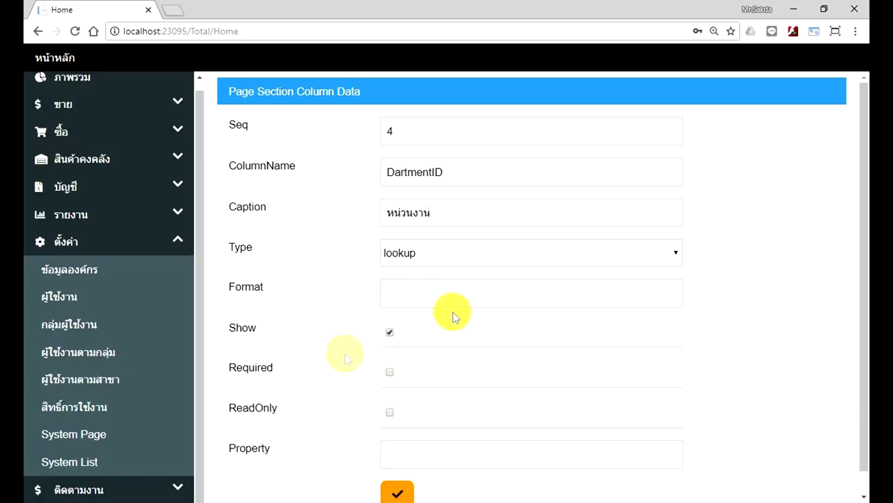
# Step: Set Property to SELECT ID Code, Name Title FROM Department ORDER BY Name and save
pyautogui.scroll(-2, 475, 327)
pyautogui.click(422, 428)
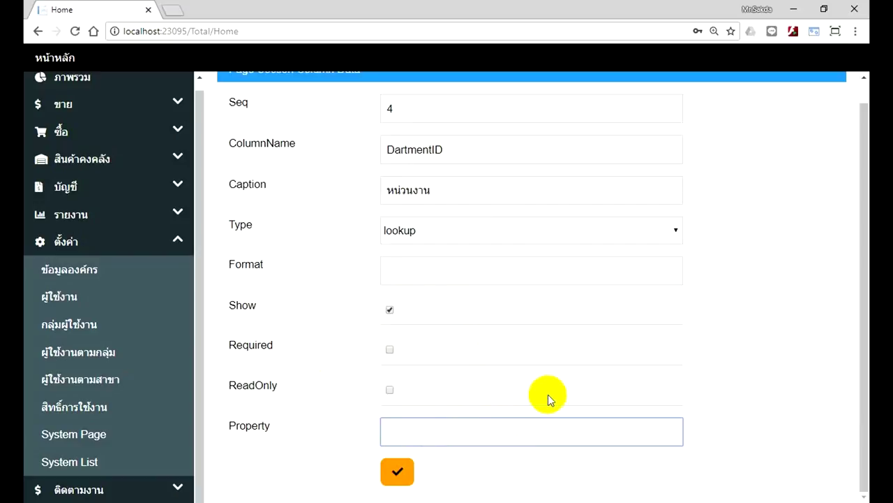
pyautogui.write('ชญ')
pyautogui.press('BackSpace')
pyautogui.press('BackSpace')
pyautogui.write('ฆฎ')
pyautogui.press('BackSpace')
pyautogui.press('BackSpace')
pyautogui.write('SELEC')
pyautogui.write('T I')
pyautogui.write('DCode,')
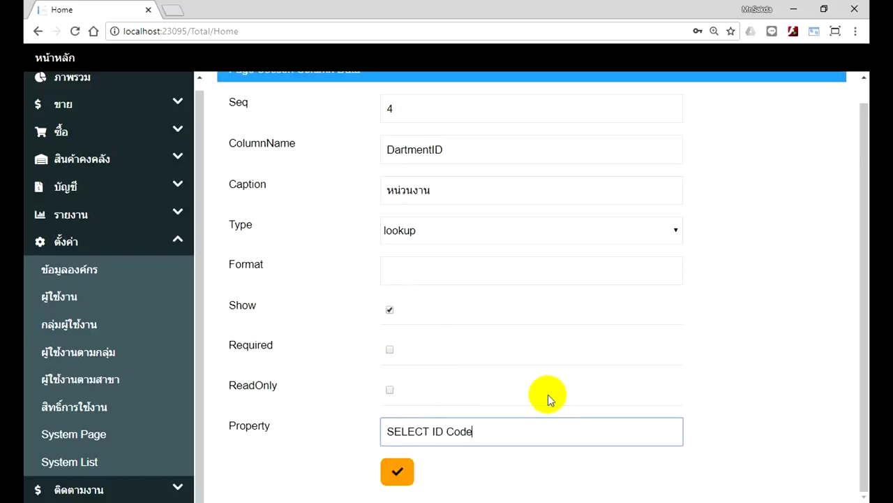
pyautogui.write(' ่')
pyautogui.write('Name')
pyautogui.write('ฟห')
pyautogui.press('BackSpace')
pyautogui.press('BackSpace')
pyautogui.write('ฟ')
pyautogui.press('BackSpace')
pyautogui.press('BackSpace')
pyautogui.write('Title ')
pyautogui.write('FRO')
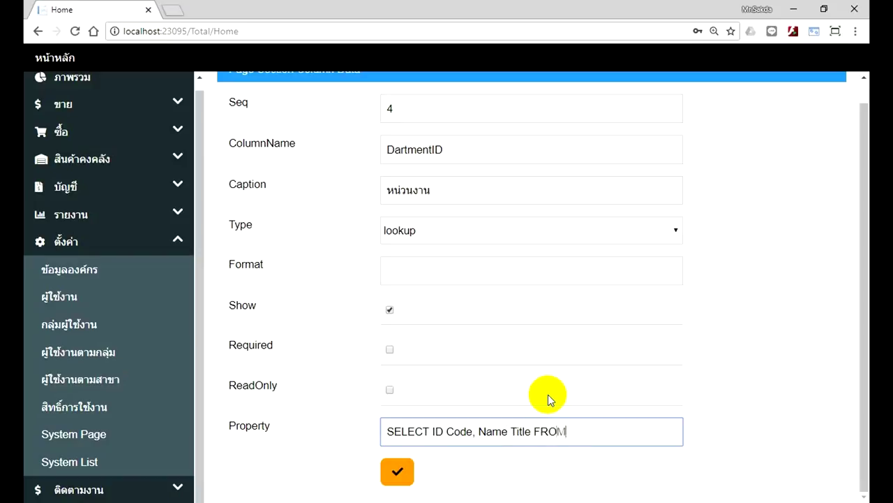
pyautogui.write('M ')
pyautogui.write('Departme')
pyautogui.write('nt OR')
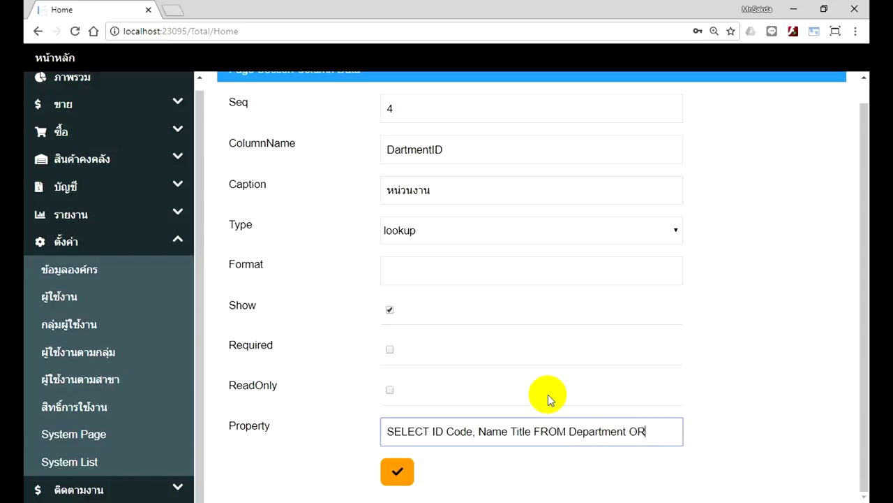
pyautogui.write('DER BY')
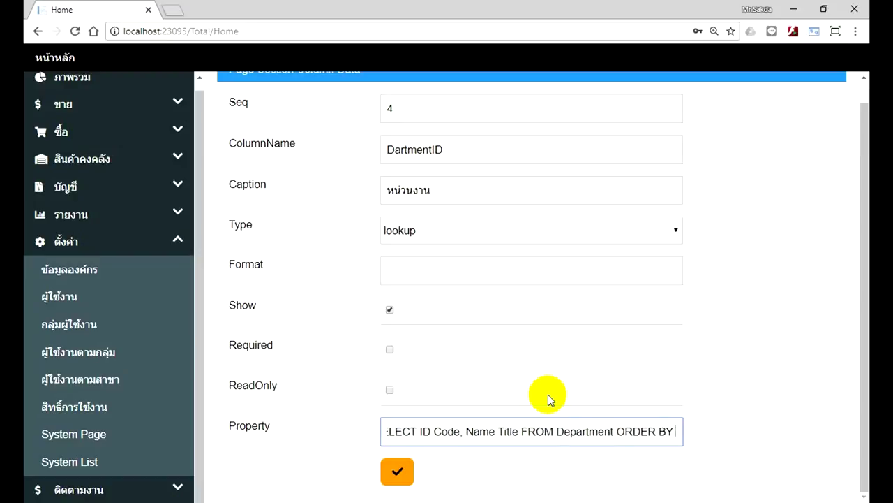
pyautogui.write(' Name')
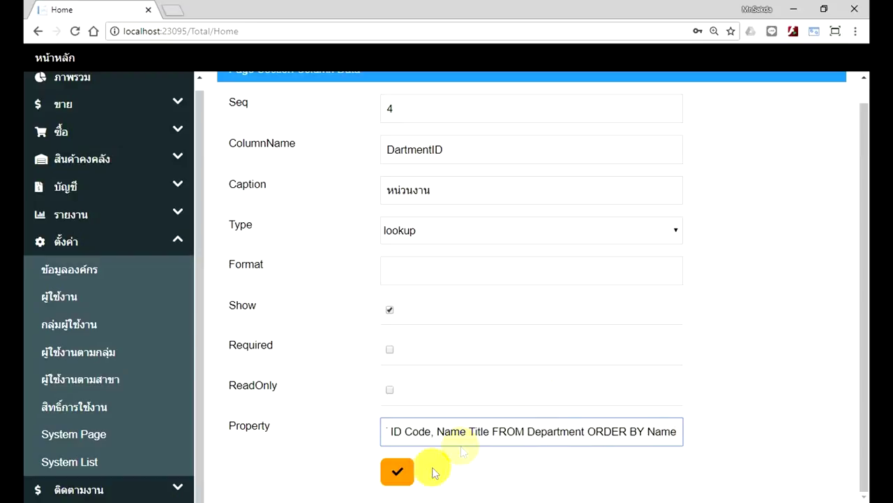
pyautogui.click(405, 472)
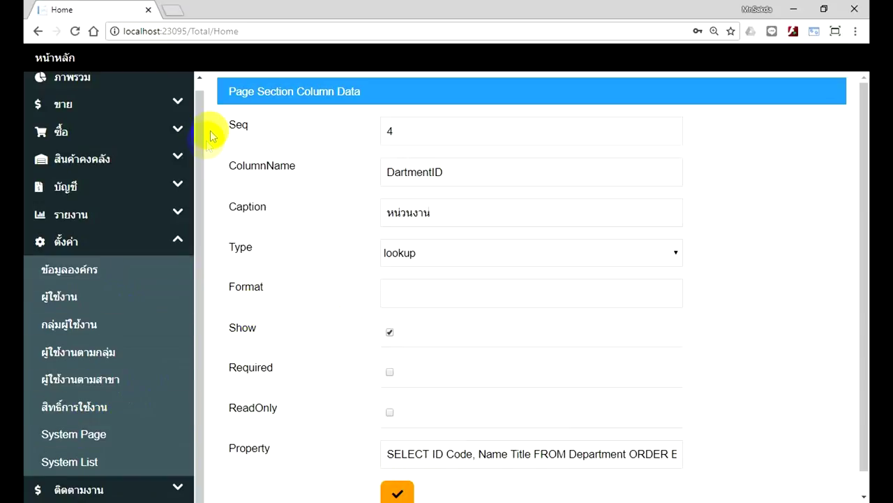
# Step: Open an employee record from the Employee page, hitting the Invalid column 'DartmentID' error
pyautogui.click(37, 31)
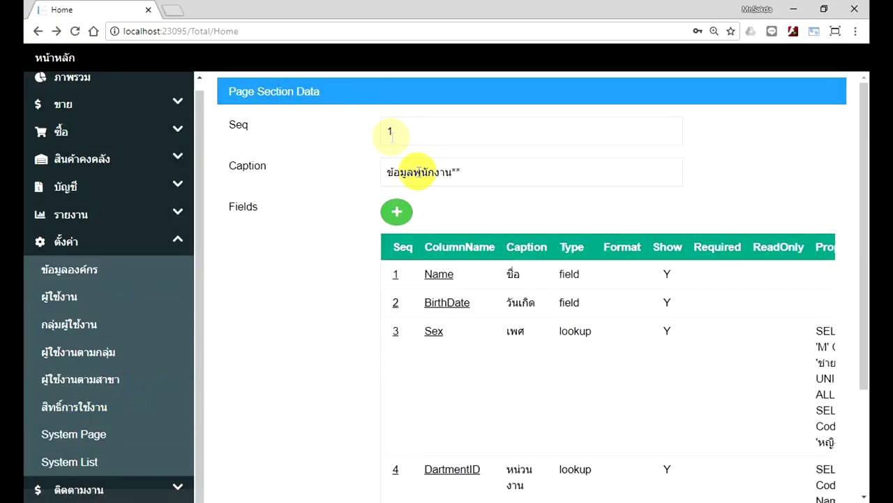
pyautogui.moveTo(475, 175); pyautogui.dragTo(381, 174)
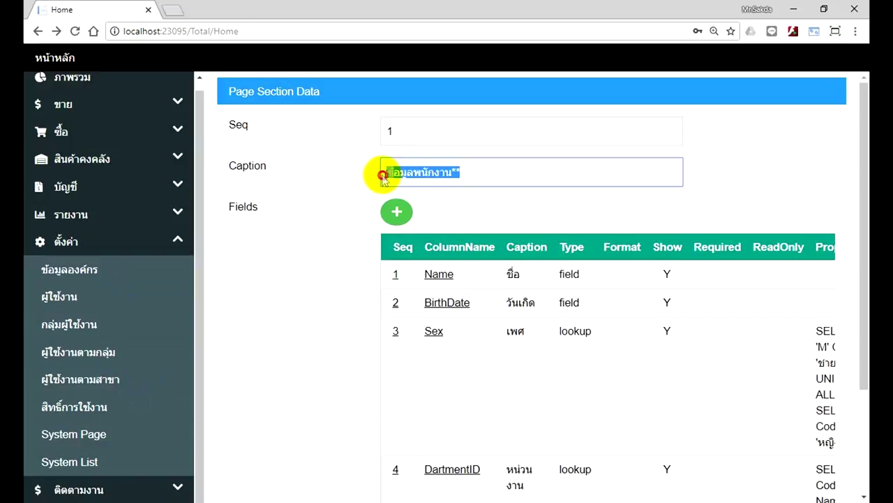
pyautogui.click(101, 435)
pyautogui.scroll(-2, 364, 404)
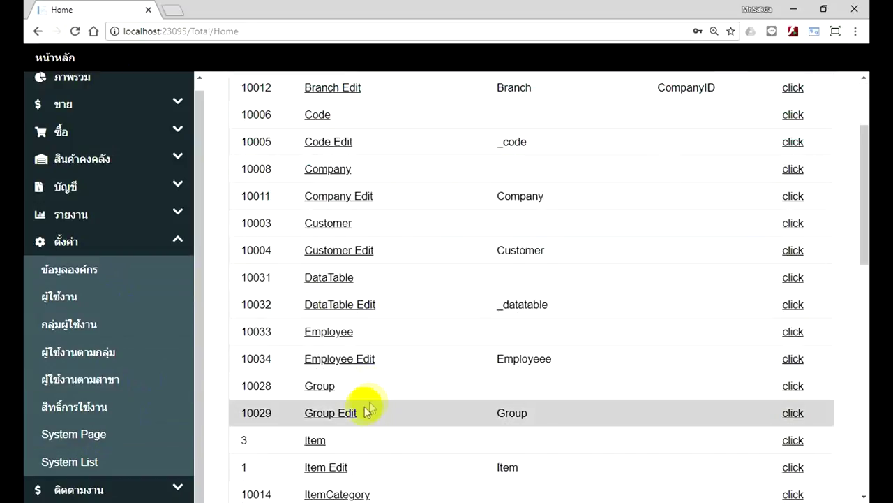
pyautogui.click(794, 332)
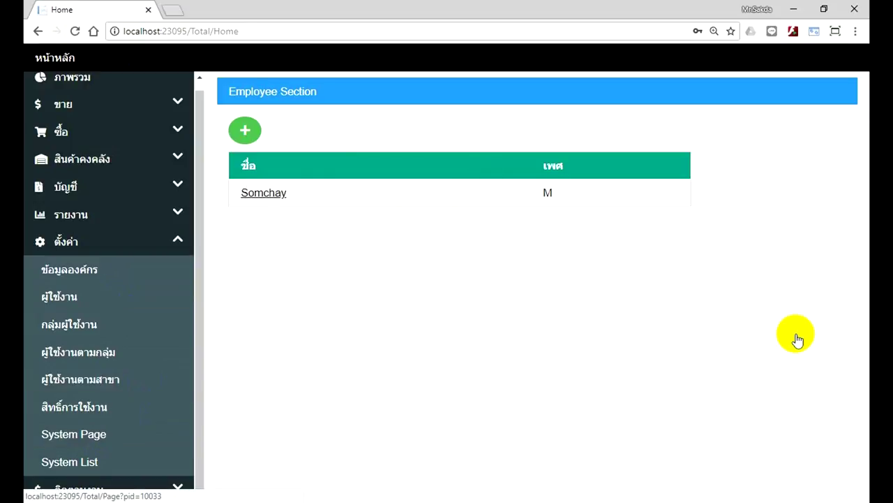
pyautogui.click(264, 194)
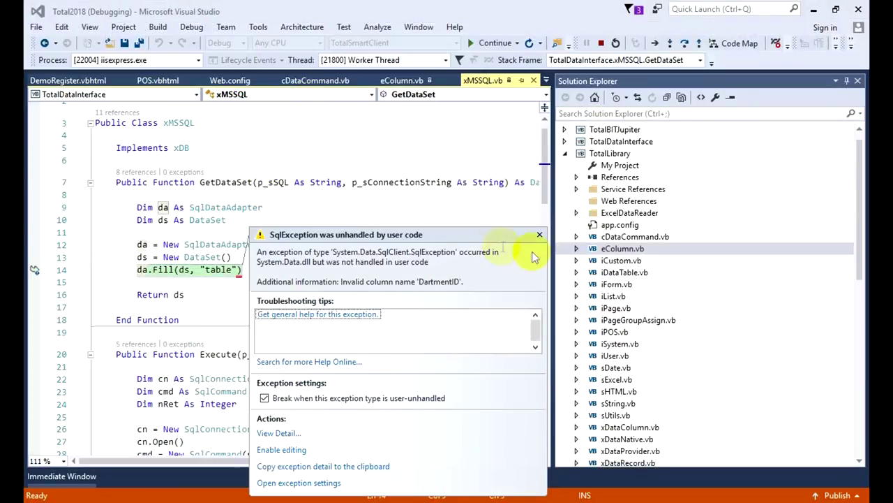
pyautogui.click(540, 235)
pyautogui.moveTo(279, 244)
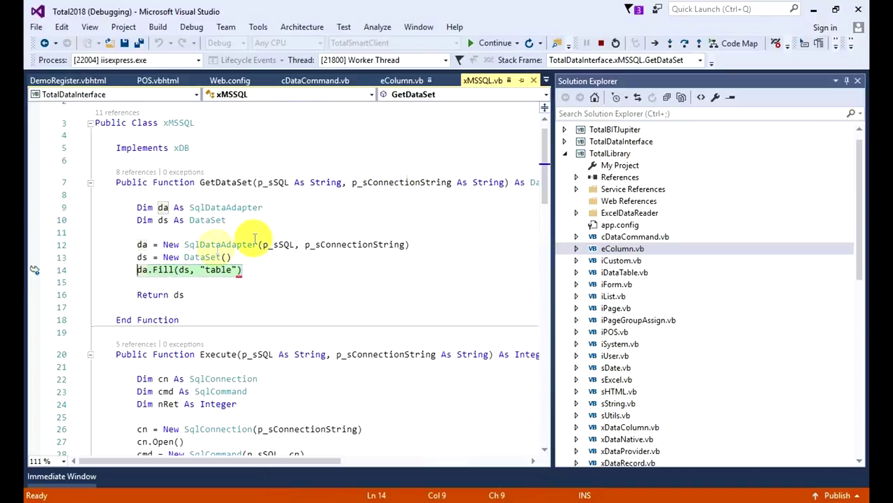
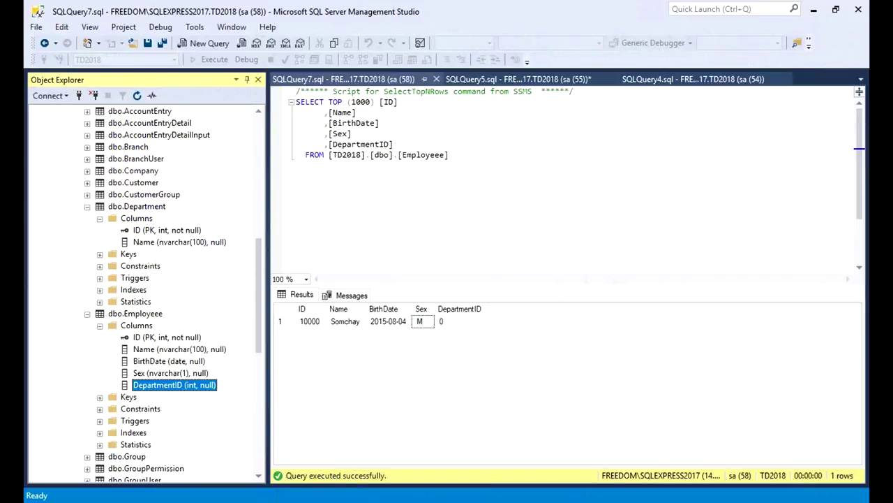
# Step: Open the System List in Total2018 and resume the paused Visual Studio debugging session
pyautogui.hotkey('alt', 'Tab')
pyautogui.click(379, 147)
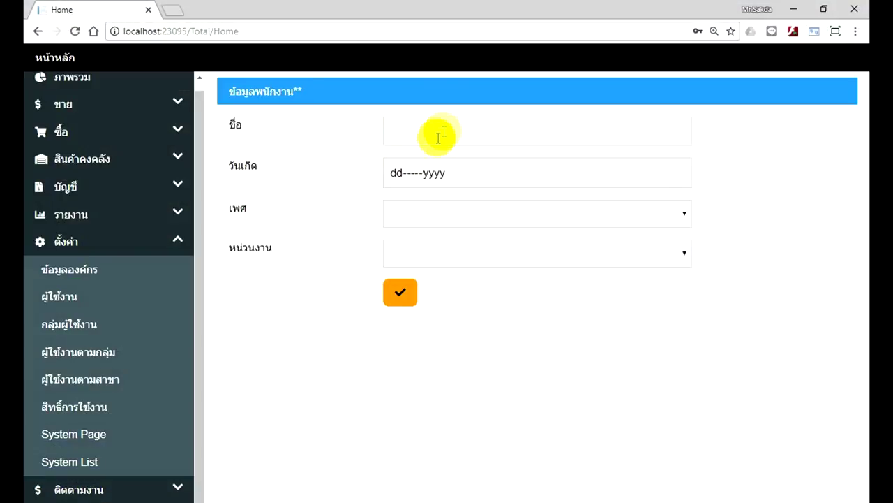
pyautogui.click(39, 31)
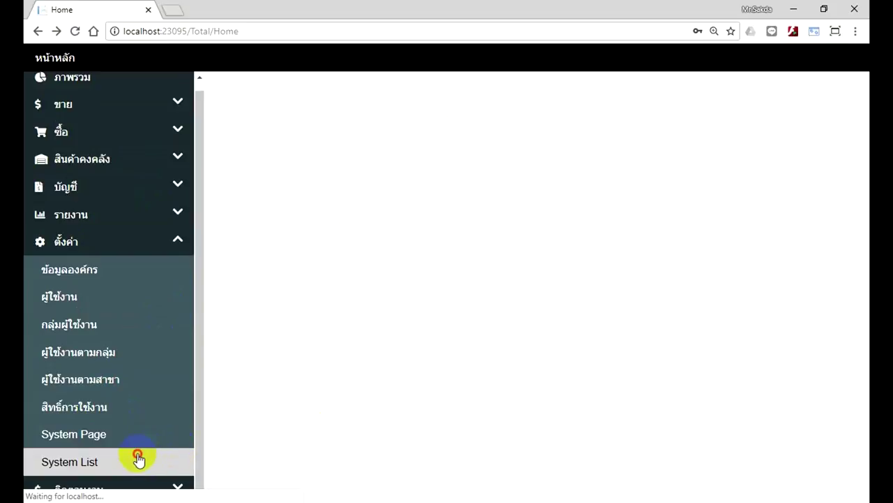
pyautogui.hotkey('alt', 'Tab')
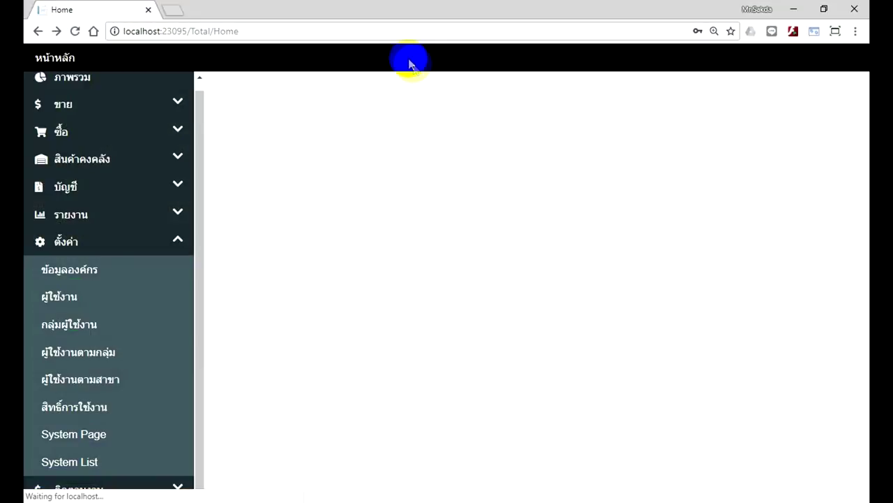
pyautogui.hotkey('alt', 'Tab')
pyautogui.click(475, 44)
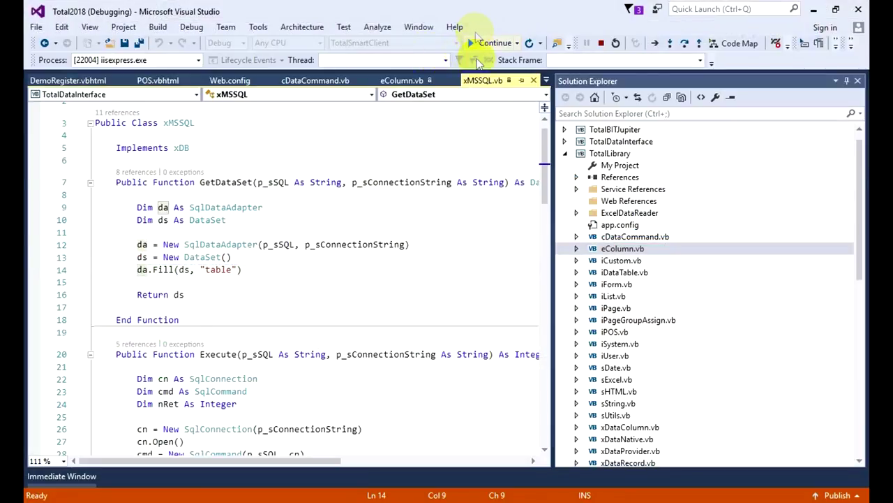
# Step: Show the System Page list pairing pages like Employee Edit with their data tables
pyautogui.scroll(-4, 319, 339)
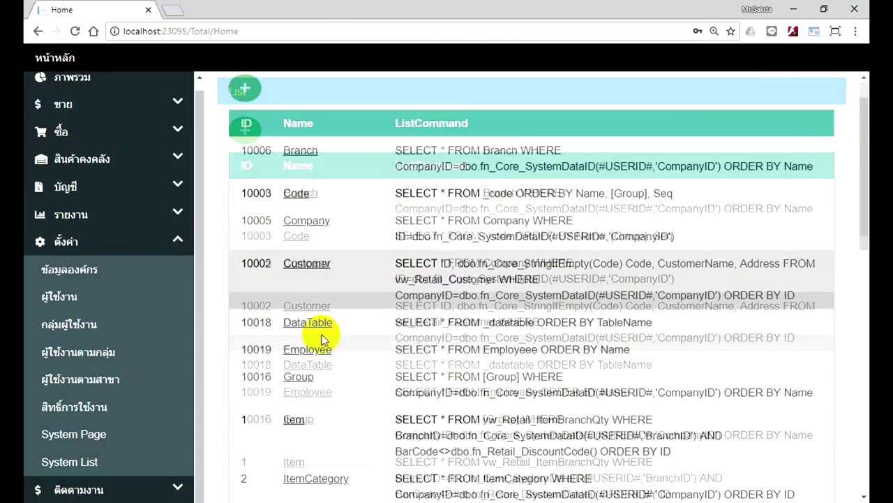
pyautogui.scroll(2, 291, 307)
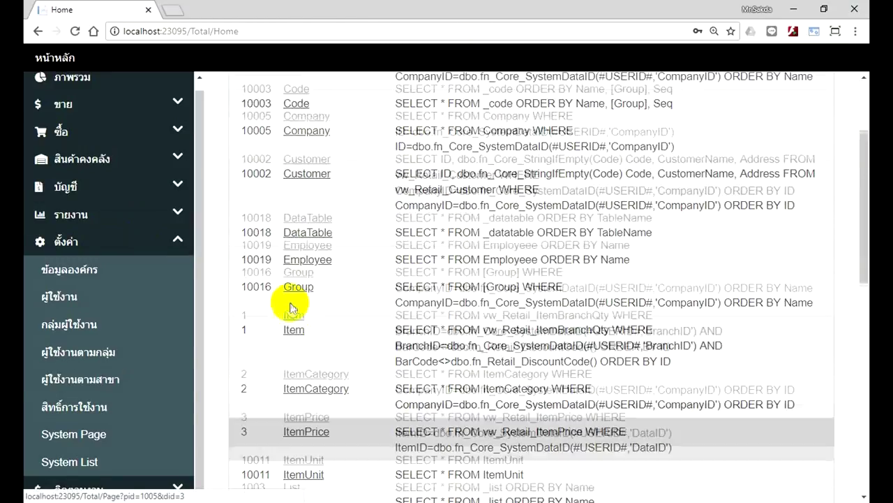
pyautogui.click(117, 433)
pyautogui.scroll(-3, 345, 323)
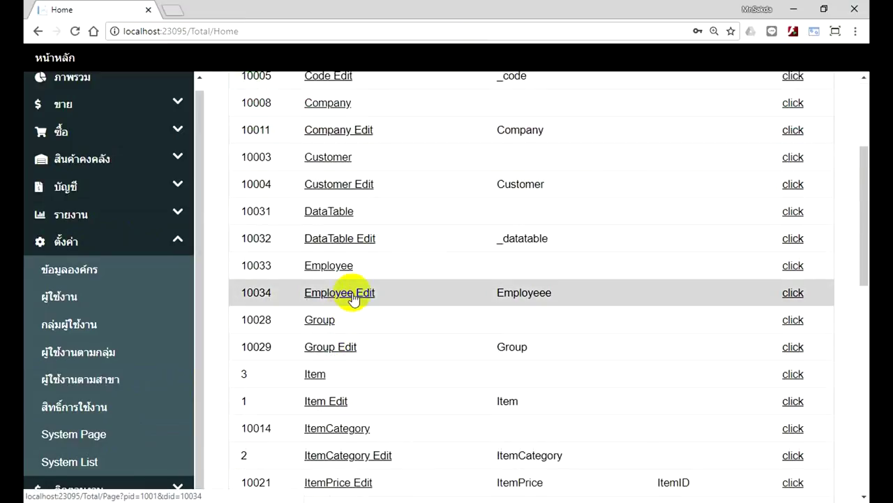
# Step: Open the DartmentID field settings in the Employee Edit page's section
pyautogui.click(353, 295)
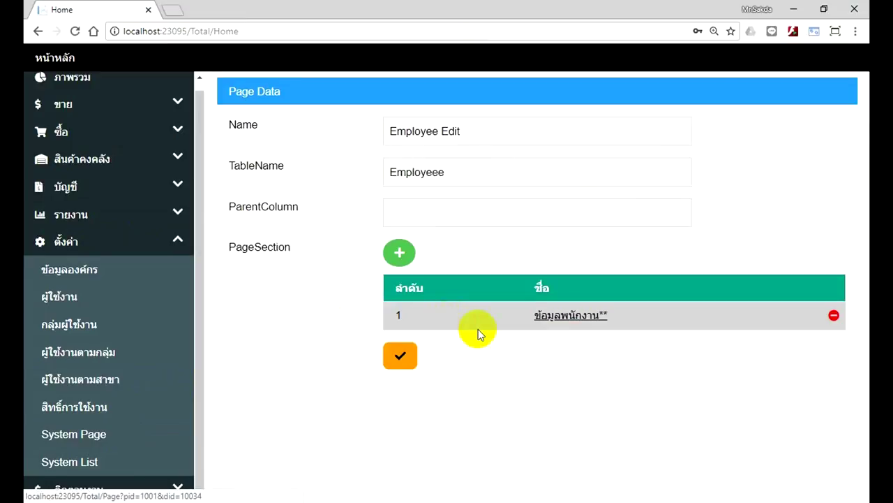
pyautogui.click(560, 323)
pyautogui.scroll(-2, 575, 316)
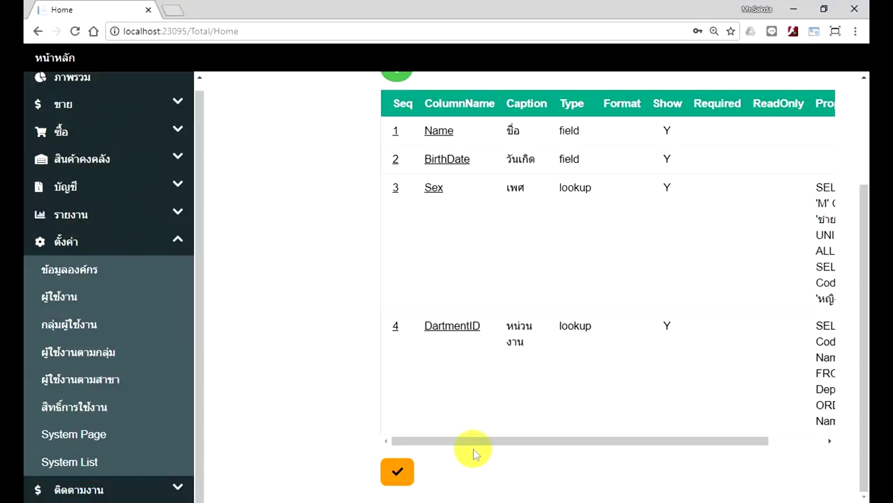
pyautogui.click(471, 331)
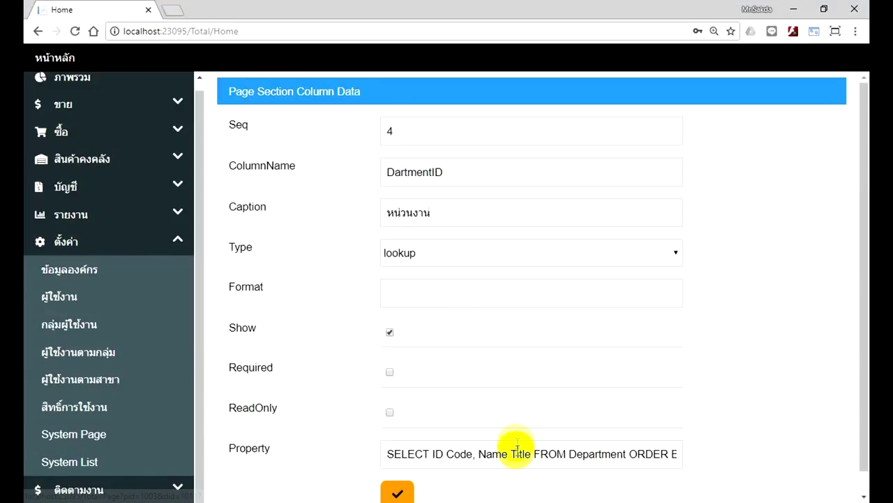
# Step: Run the field's Property lookup query in SSMS, confirming it returns two departments
pyautogui.click(481, 454)
pyautogui.hotkey('ctrl', 'a')
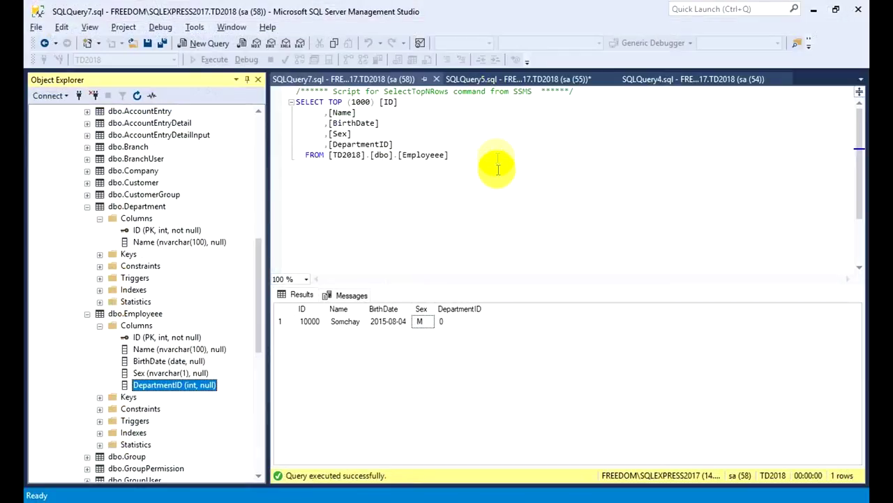
pyautogui.hotkey('ctrl', 'a')
pyautogui.write('SELECT ID Code, Name Title FROM Department ORDER BY Name')
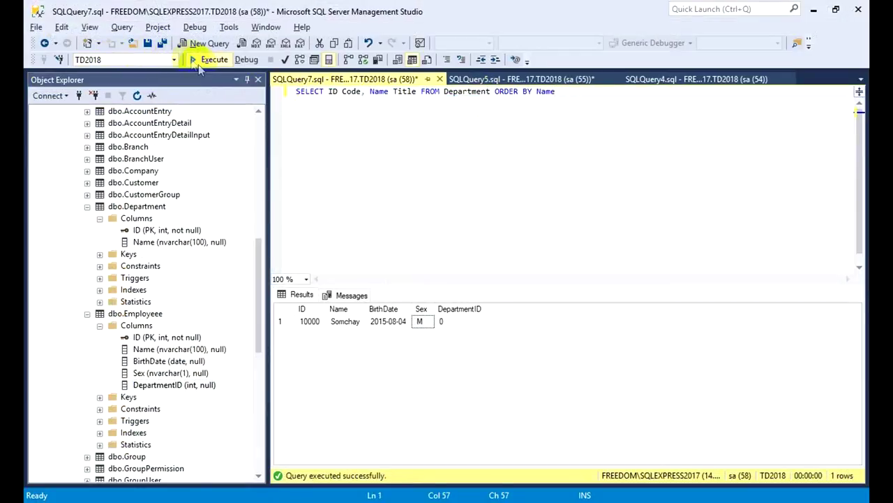
pyautogui.click(199, 61)
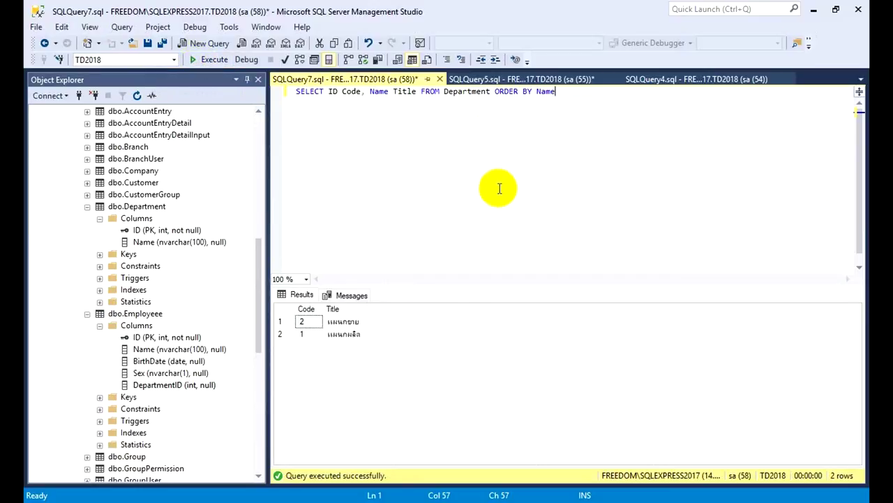
pyautogui.click(813, 9)
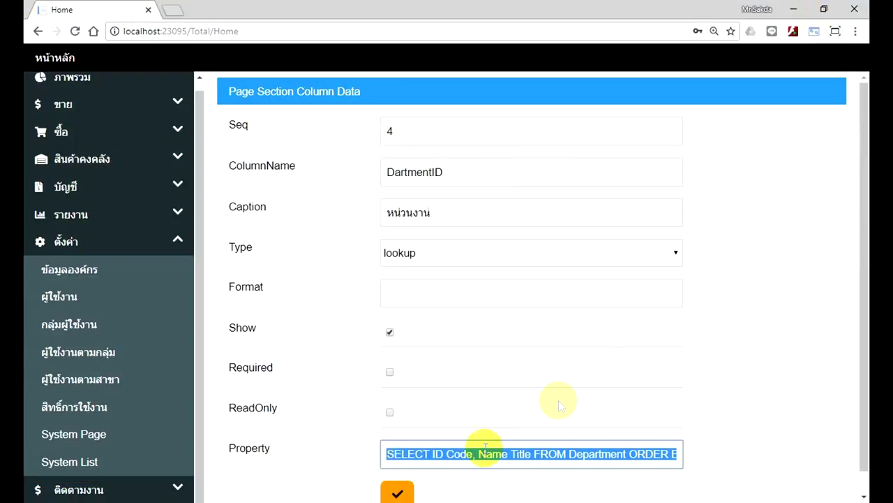
# Step: Correct the field's column name to DepartmentID and save the column settings
pyautogui.click(403, 173)
pyautogui.write('ep')
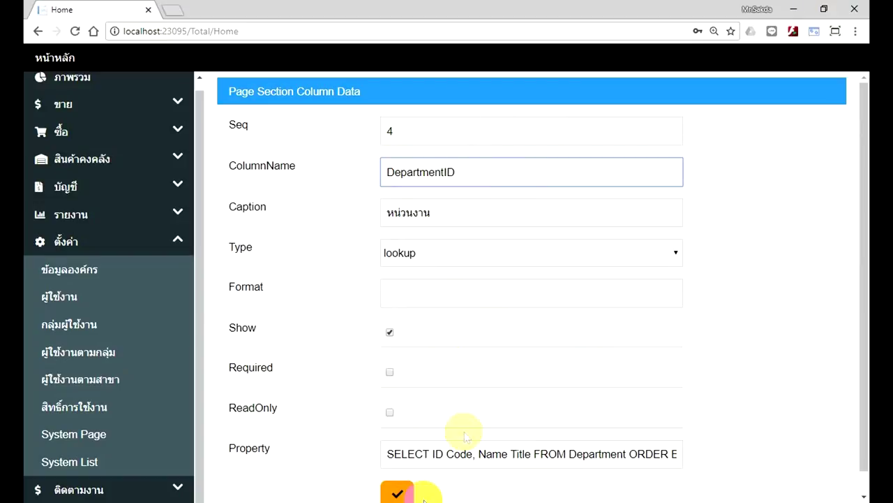
pyautogui.click(398, 492)
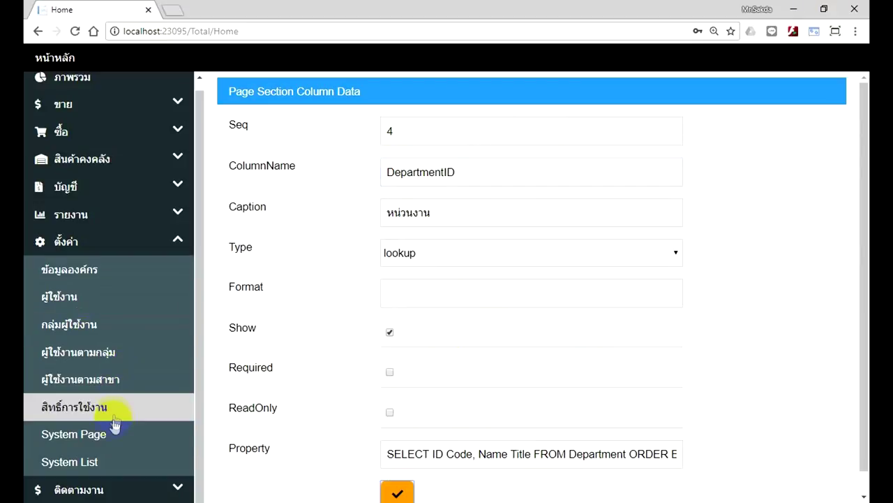
pyautogui.click(113, 434)
pyautogui.scroll(-2, 365, 246)
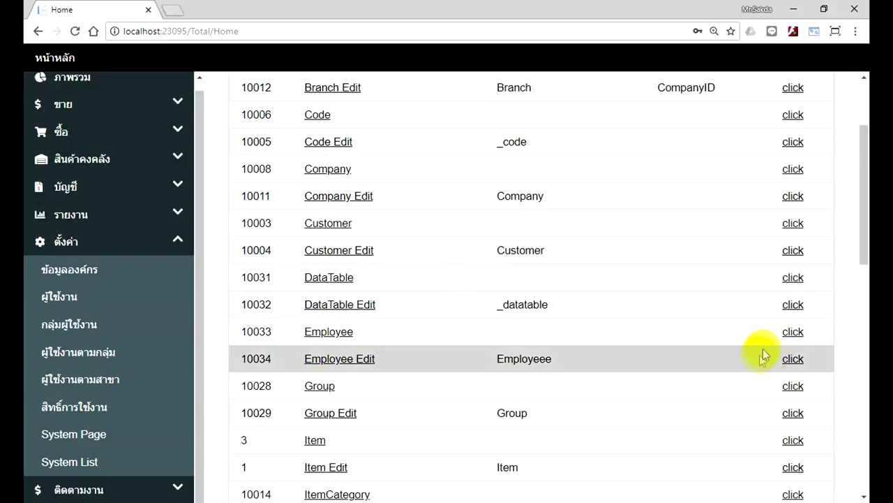
# Step: Open the sample employee in Employee Edit and select the แผนกขาย department
pyautogui.click(794, 334)
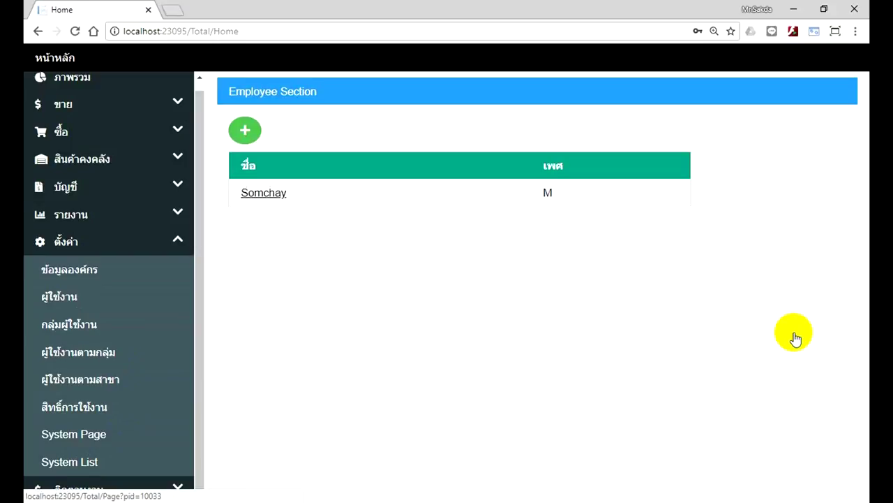
pyautogui.click(278, 195)
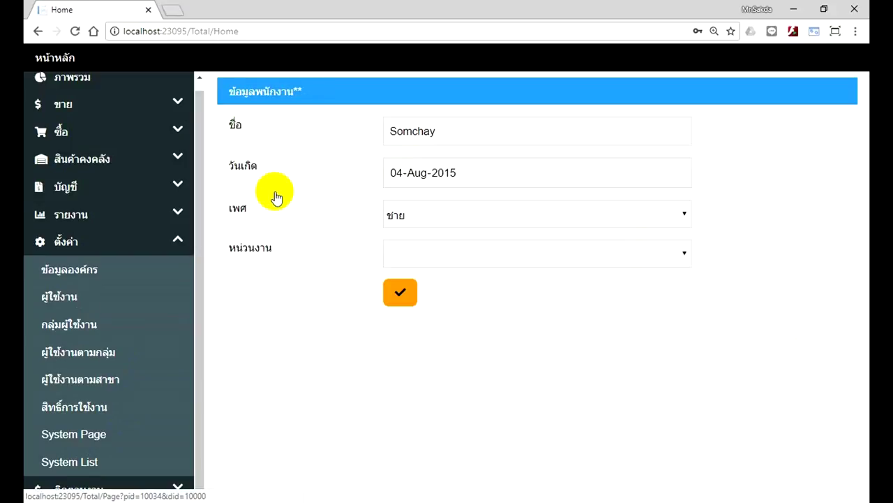
pyautogui.click(557, 257)
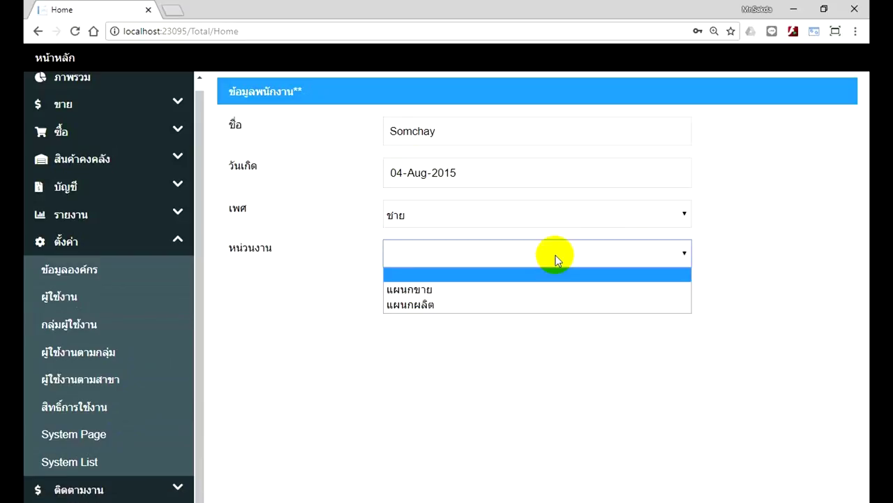
pyautogui.click(557, 296)
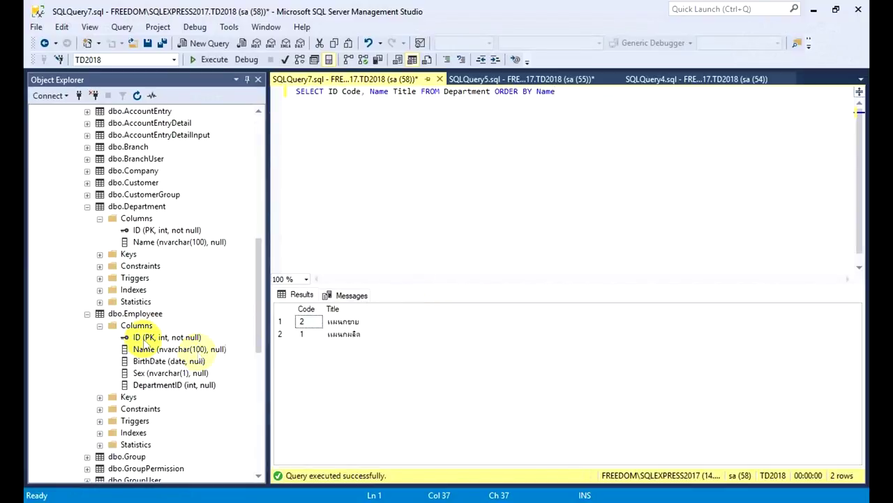
# Step: Query the dbo.Employeee table rows to confirm the employee stores DepartmentID 2
pyautogui.rightClick(148, 315)
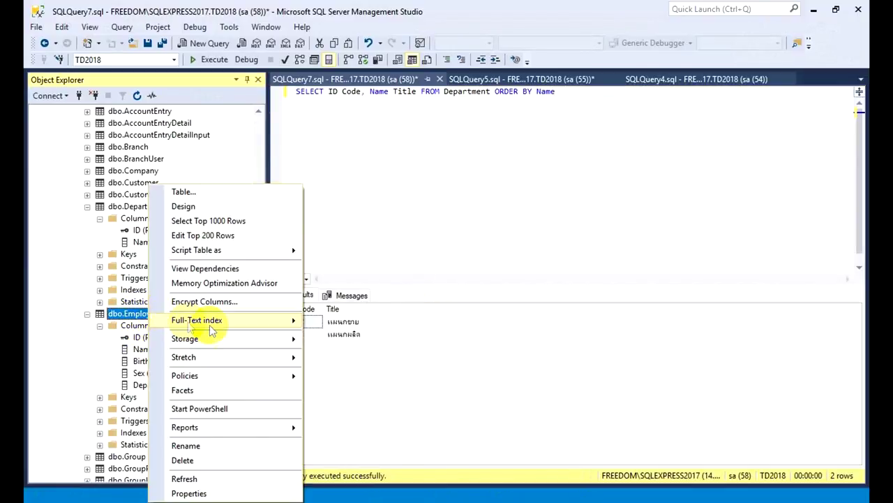
pyautogui.click(229, 237)
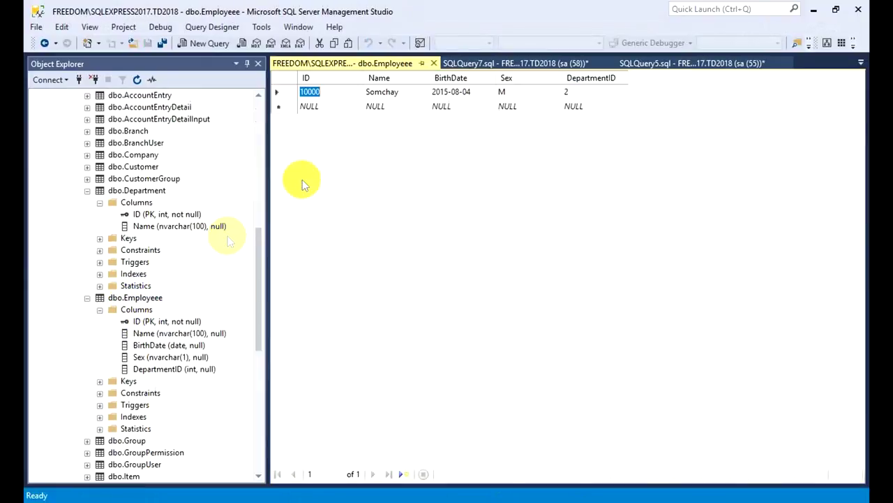
pyautogui.click(435, 63)
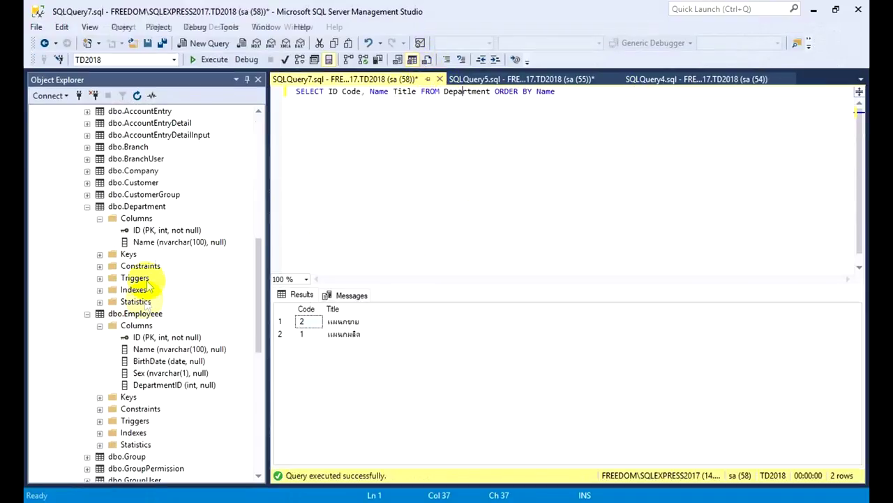
pyautogui.rightClick(136, 314)
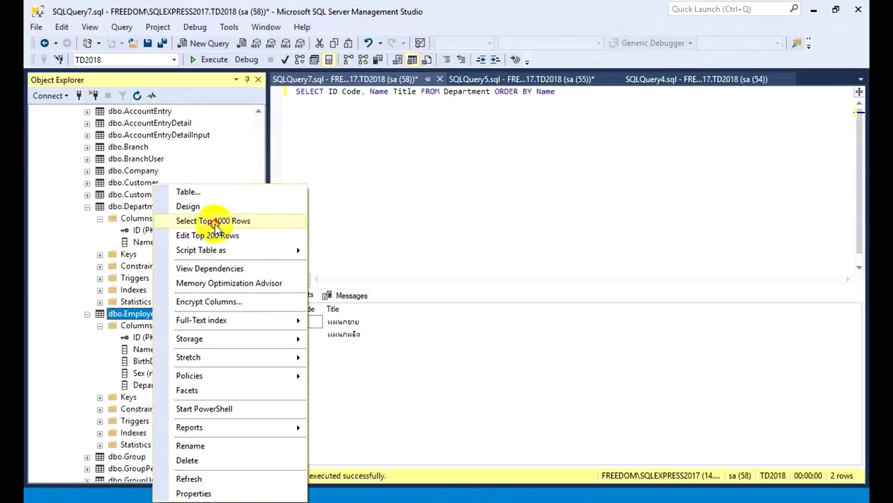
pyautogui.click(215, 222)
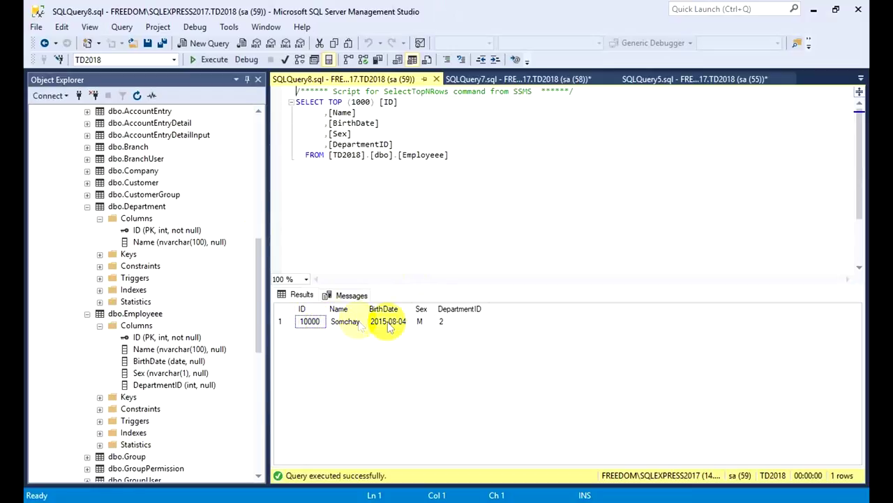
pyautogui.click(813, 10)
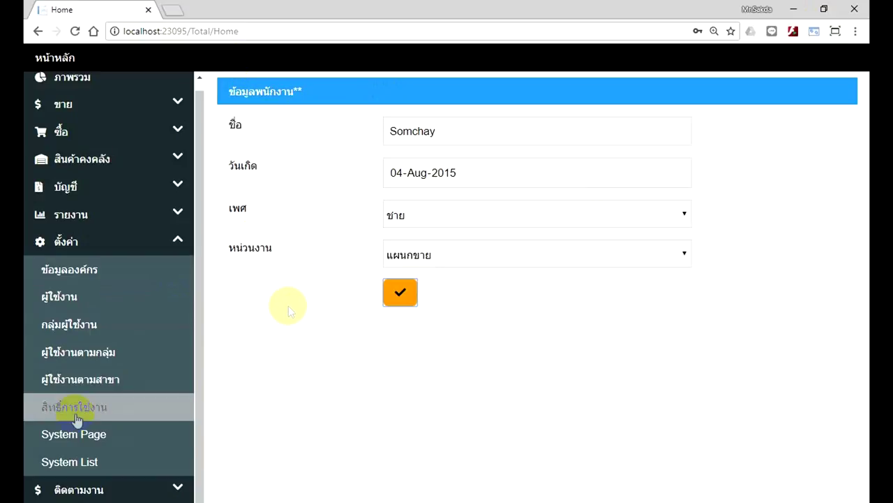
# Step: Copy the Employee page link (pid=10033) and load it in a new tab
pyautogui.click(104, 436)
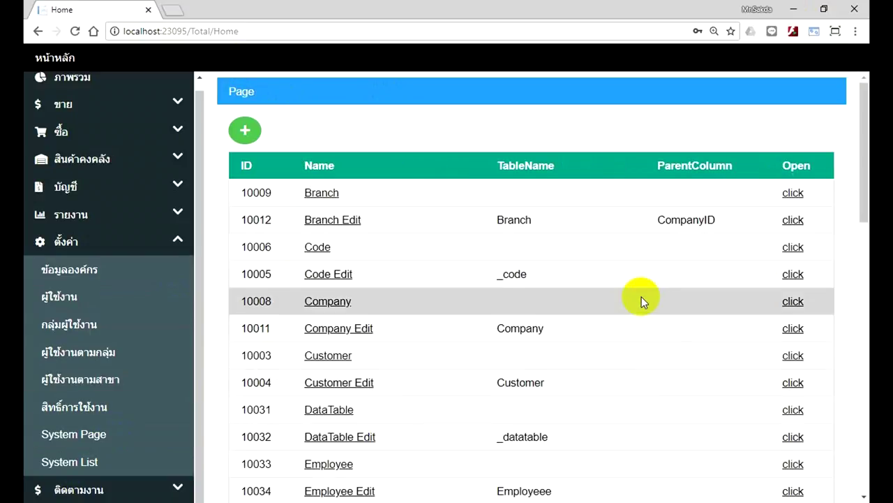
pyautogui.scroll(-2, 432, 372)
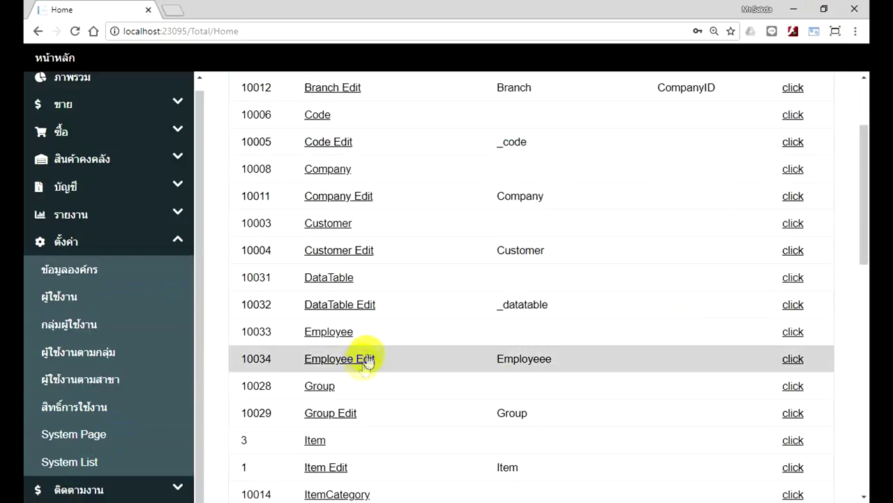
pyautogui.rightClick(790, 333)
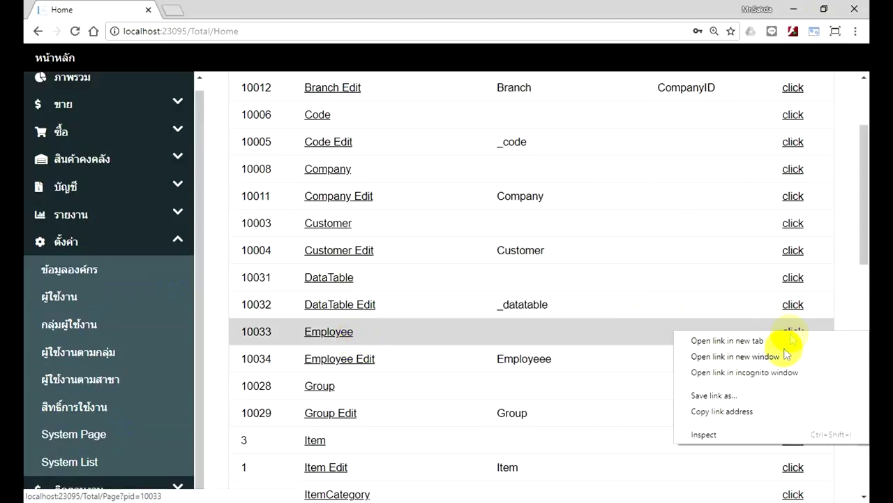
pyautogui.click(757, 412)
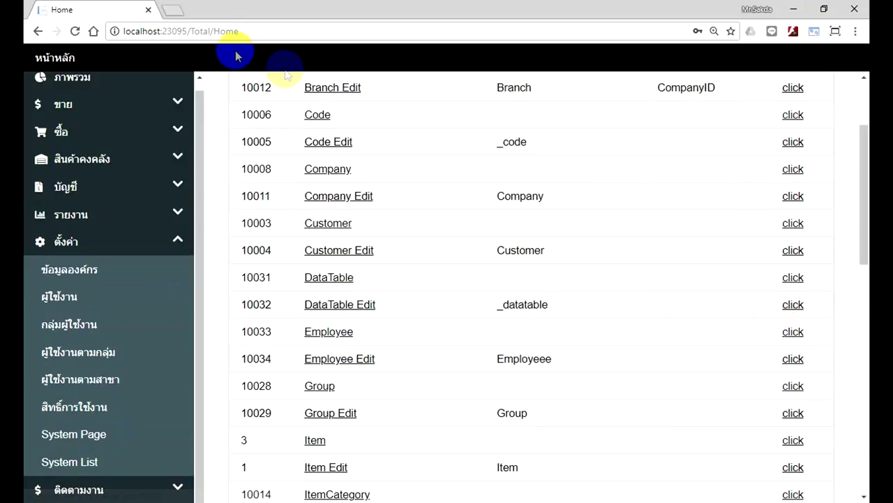
pyautogui.click(172, 10)
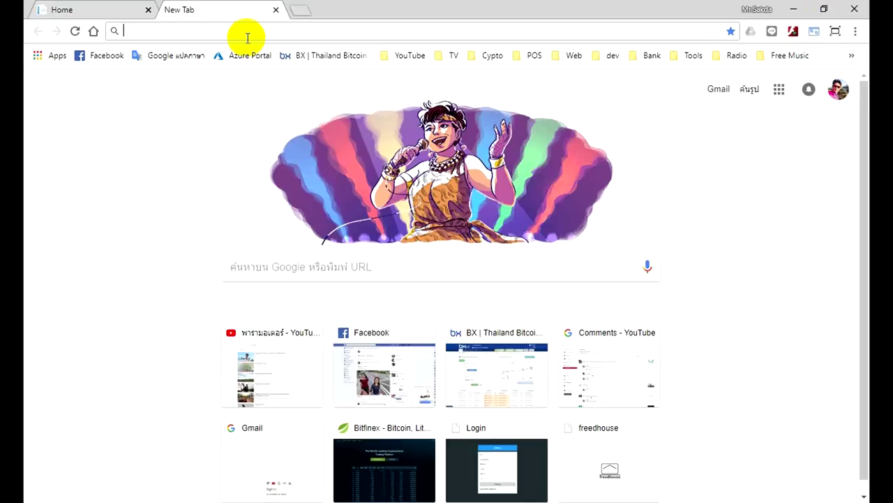
pyautogui.hotkey('ctrl', 'v')
pyautogui.click(277, 54)
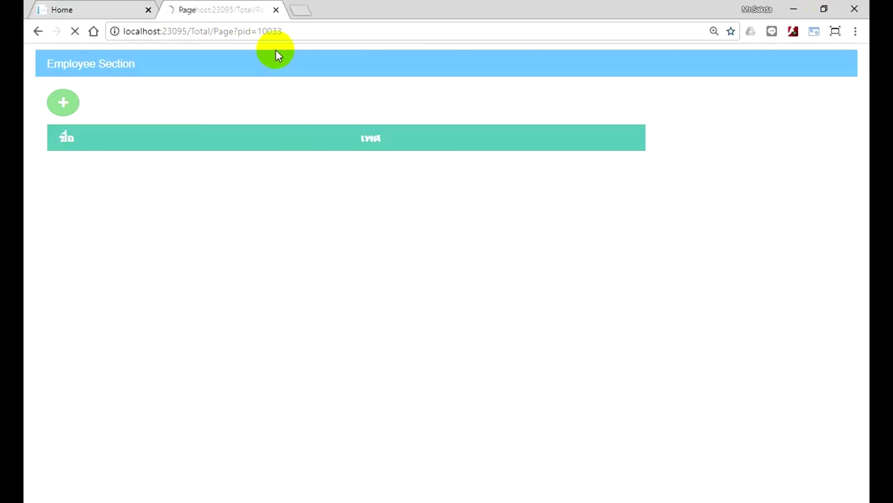
# Step: Return to the Home tab and close the Employee page tab
pyautogui.click(108, 10)
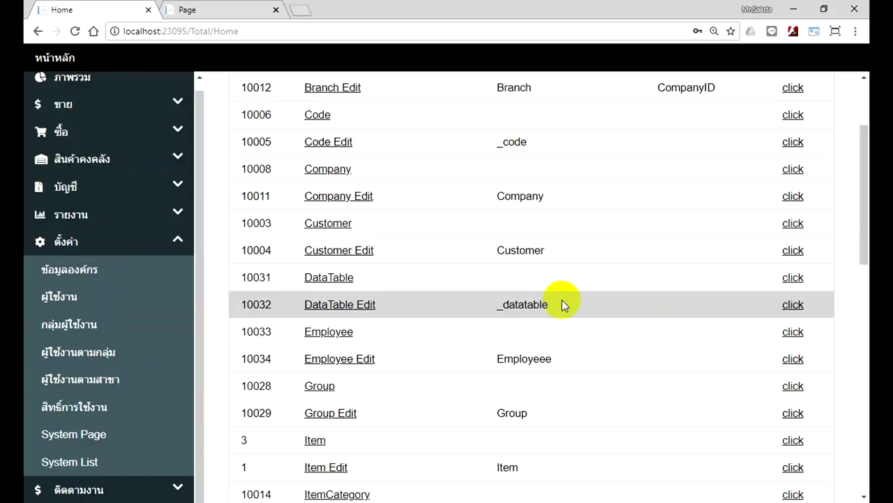
pyautogui.click(108, 321)
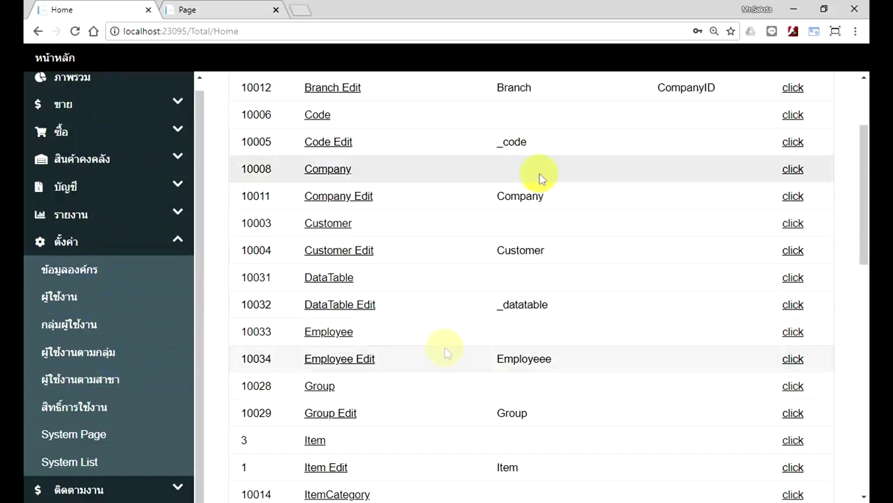
pyautogui.click(232, 16)
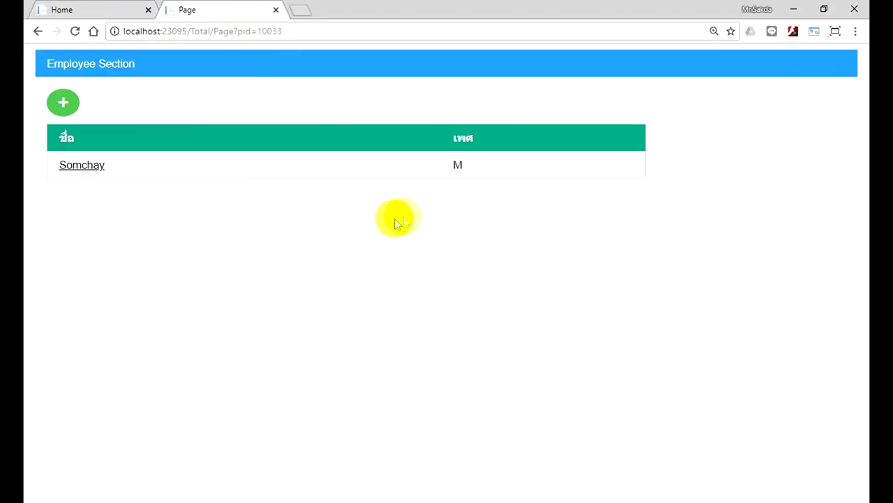
pyautogui.click(276, 9)
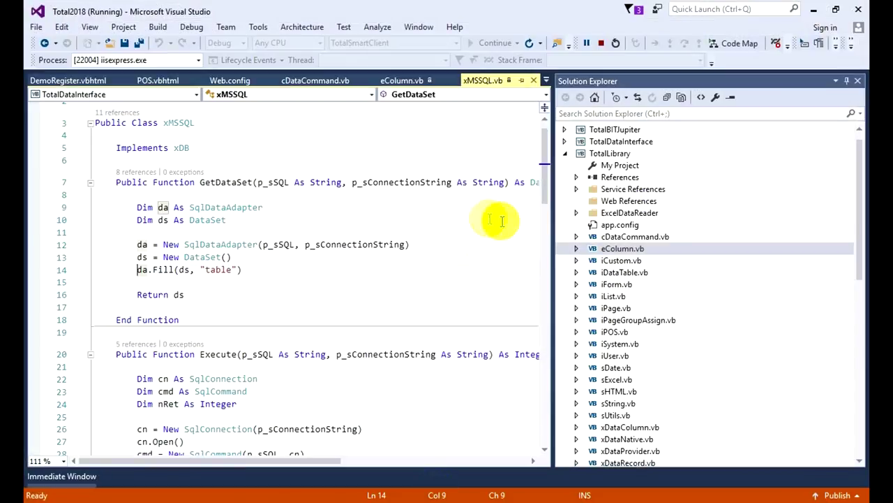
# Step: Open Views > Total > Home.vbhtml and scroll to the mn6 settings menu block
pyautogui.scroll(-3, 626, 336)
pyautogui.scroll(-5, 626, 336)
pyautogui.scroll(-2, 614, 349)
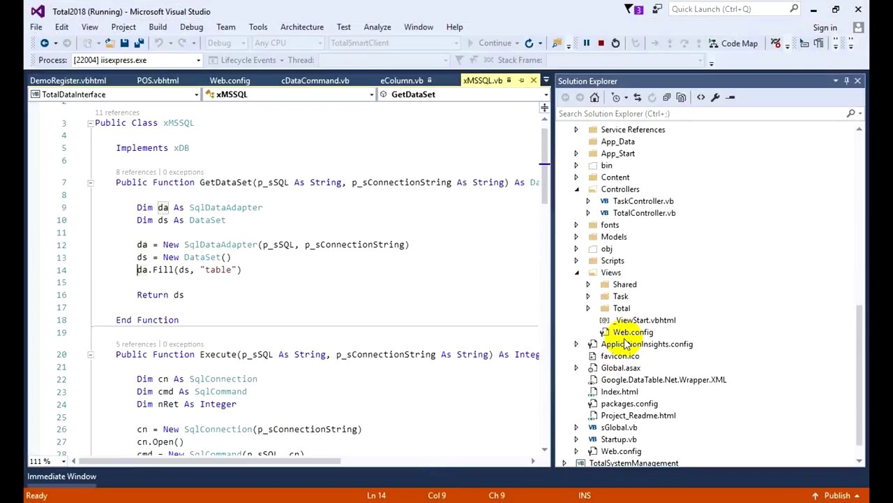
pyautogui.doubleClick(621, 308)
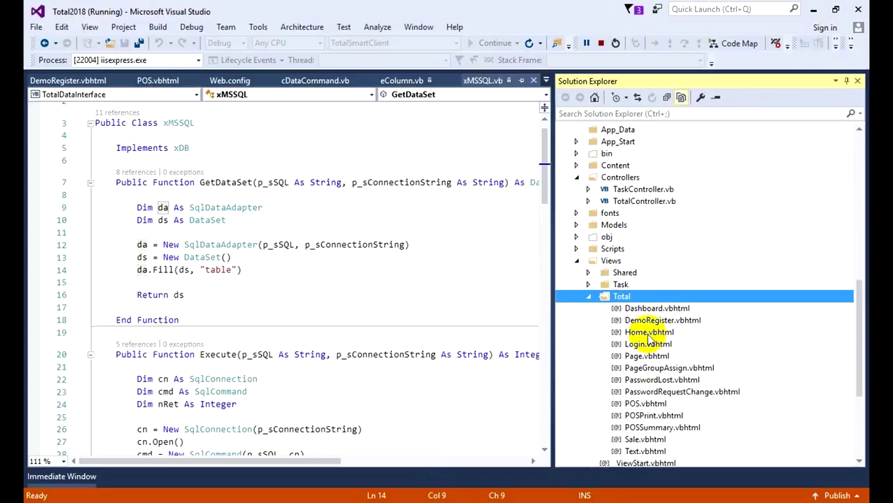
pyautogui.doubleClick(650, 333)
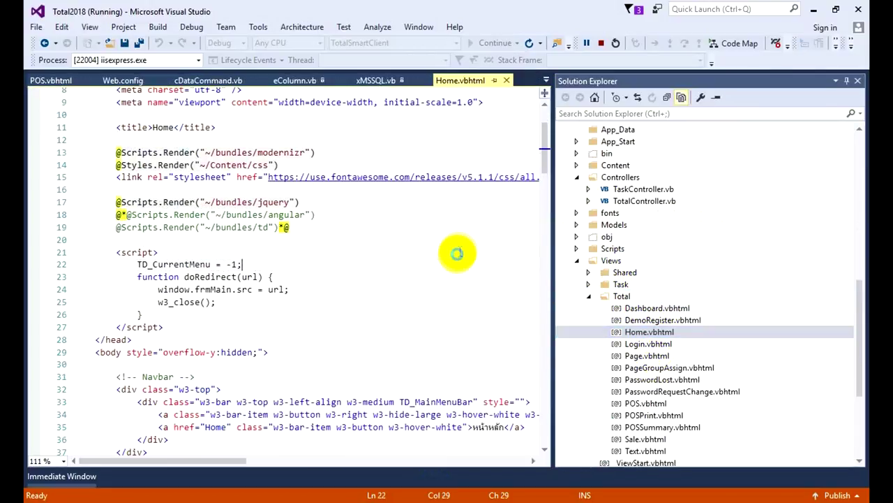
pyautogui.scroll(-6, 509, 218)
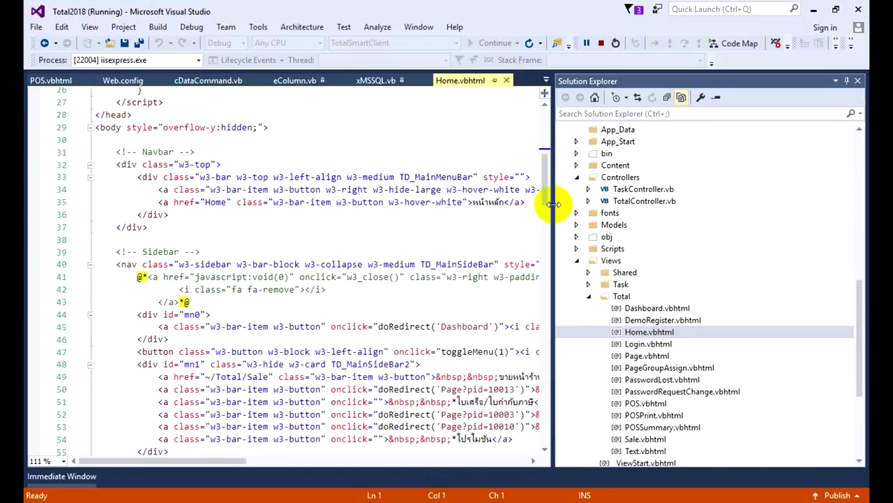
pyautogui.moveTo(553, 204); pyautogui.dragTo(681, 203)
pyautogui.scroll(-4, 615, 319)
pyautogui.scroll(-2, 596, 322)
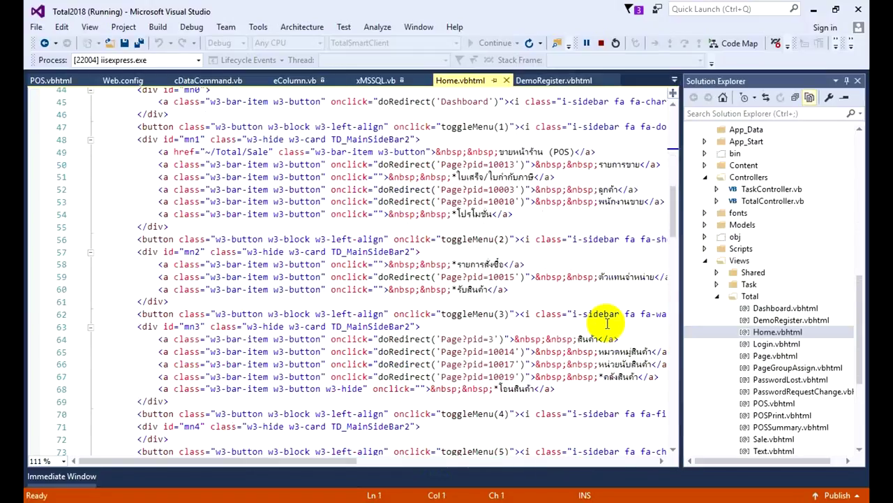
pyautogui.scroll(-2, 606, 325)
pyautogui.scroll(-1, 607, 328)
pyautogui.scroll(-1, 608, 335)
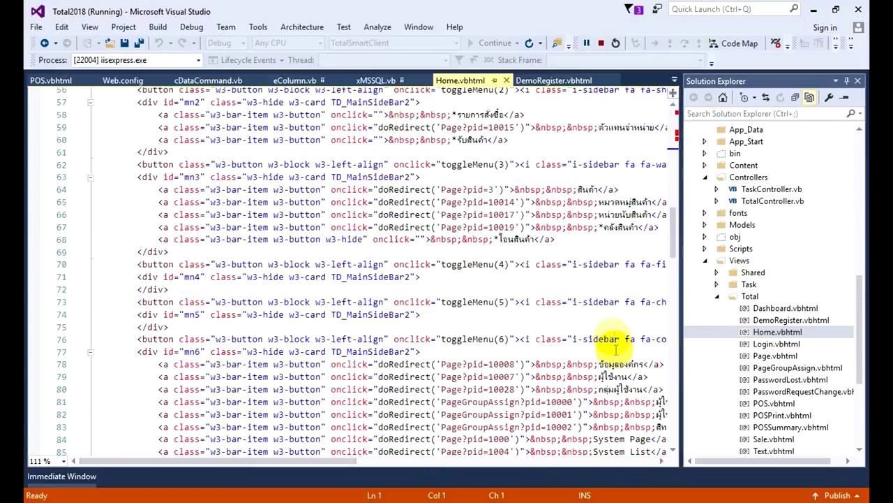
# Step: Duplicate a settings menu line into a พนักงาน entry pointing to Page?pid=10033
pyautogui.click(619, 364)
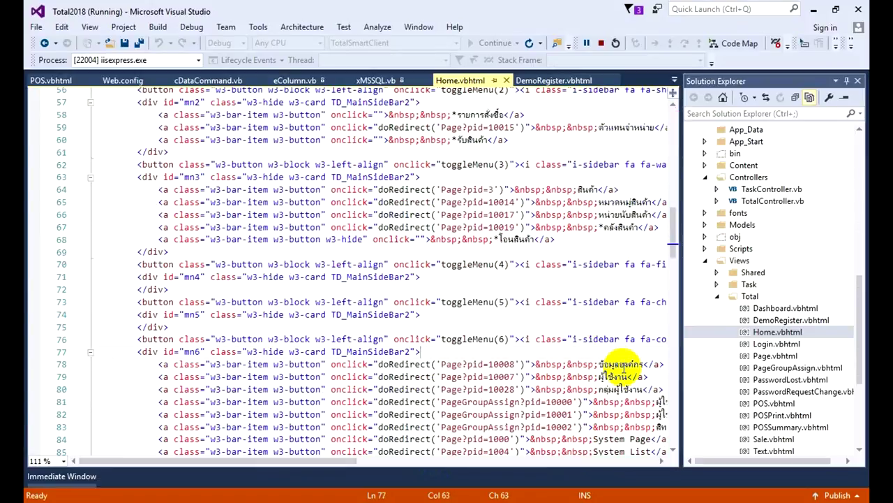
pyautogui.press('Return')
pyautogui.hotkey('ctrl', 'v')
pyautogui.press('Home')
pyautogui.hotkey('shift', 'Down')
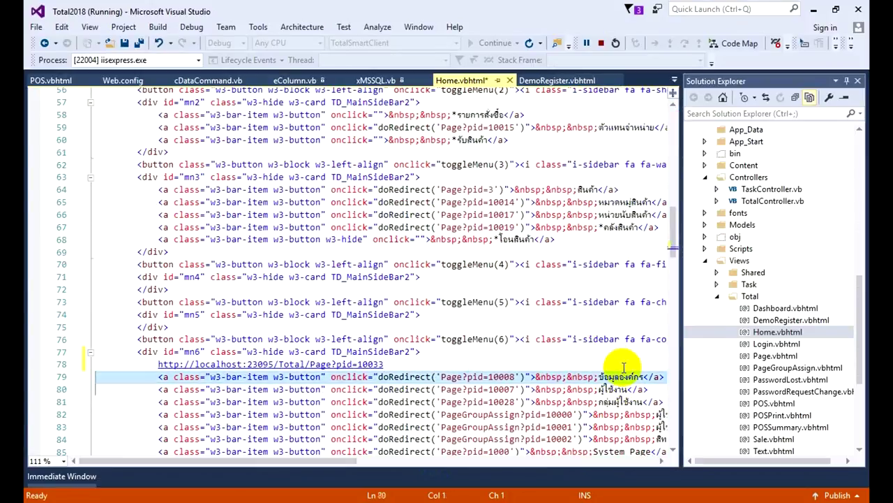
pyautogui.hotkey('ctrl', 'c')
pyautogui.press('Up')
pyautogui.hotkey('ctrl', 'v')
pyautogui.press('End')
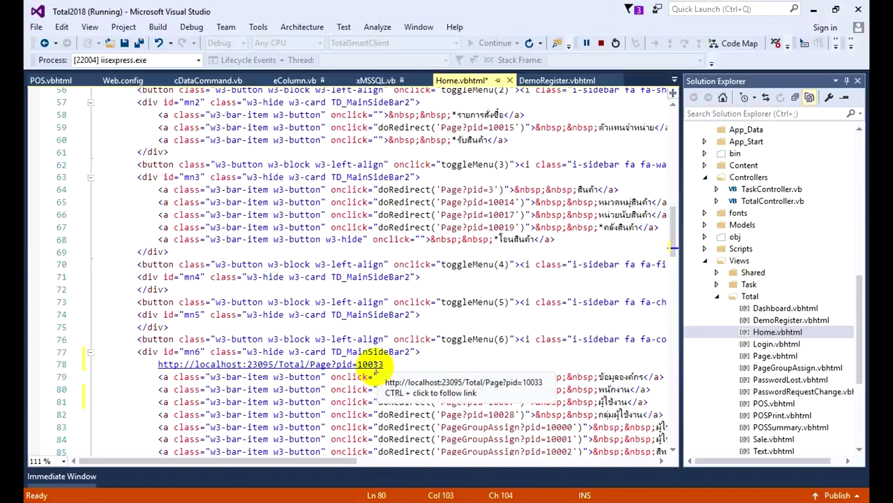
pyautogui.click(402, 366)
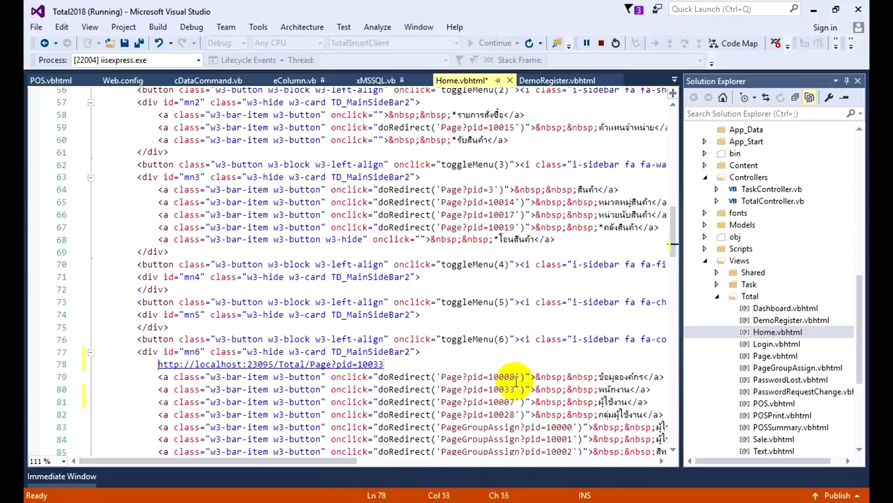
pyautogui.press('Home')
pyautogui.hotkey('shift', 'Down')
pyautogui.press('Delete')
# Step: Save Home.vbhtml and reload the Total2018 app in Chrome
pyautogui.hotkey('ctrl', 's')
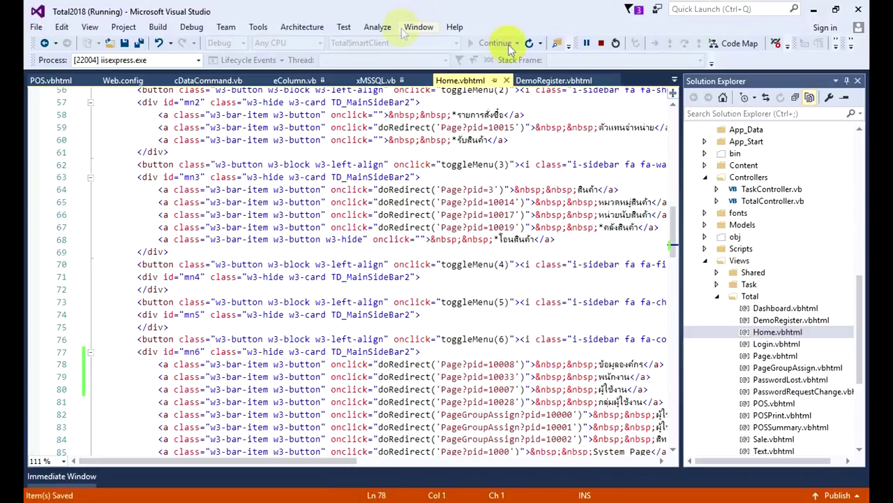
pyautogui.hotkey('alt', 'Tab')
pyautogui.hotkey('alt', 'Tab')
pyautogui.hotkey('shift', 'alt', 'Tab')
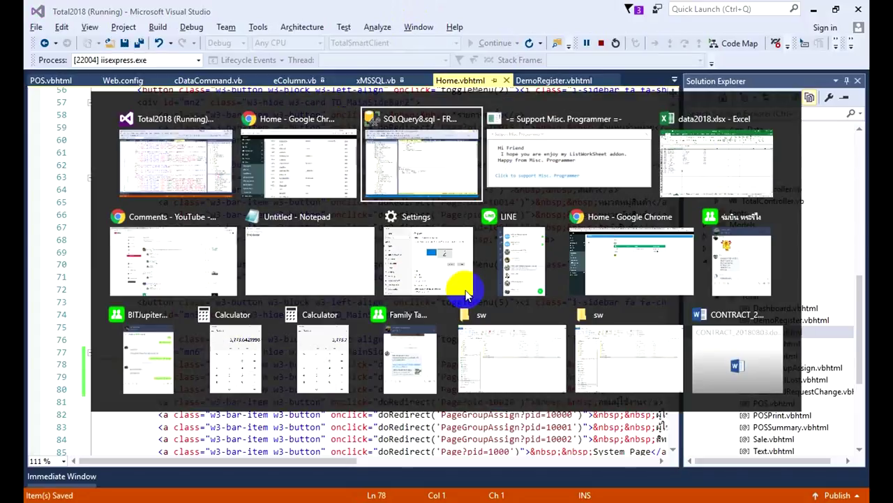
pyautogui.press('F5')
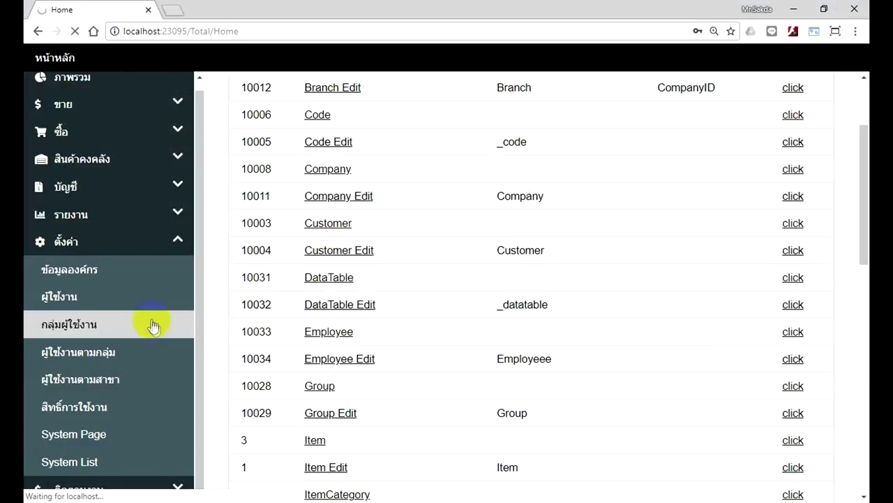
# Step: Expand ตั้งค่า and open the new พนักงาน entry to view the sample employee's record
pyautogui.click(100, 299)
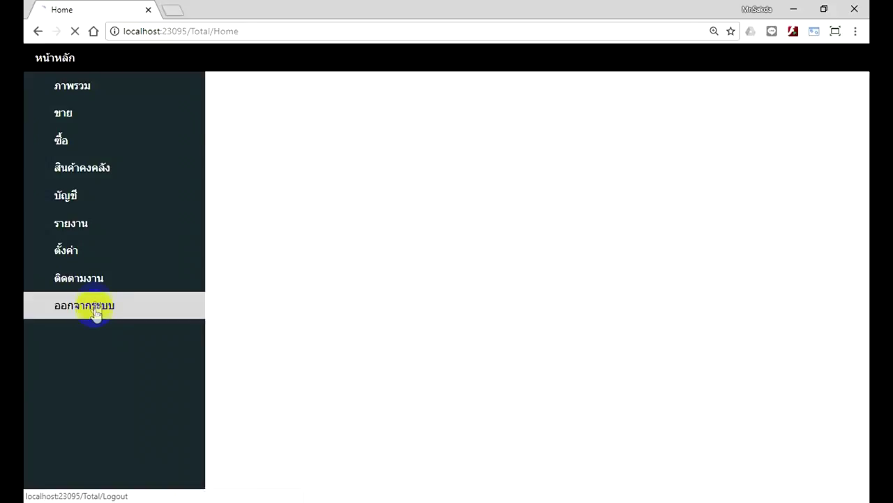
pyautogui.click(88, 250)
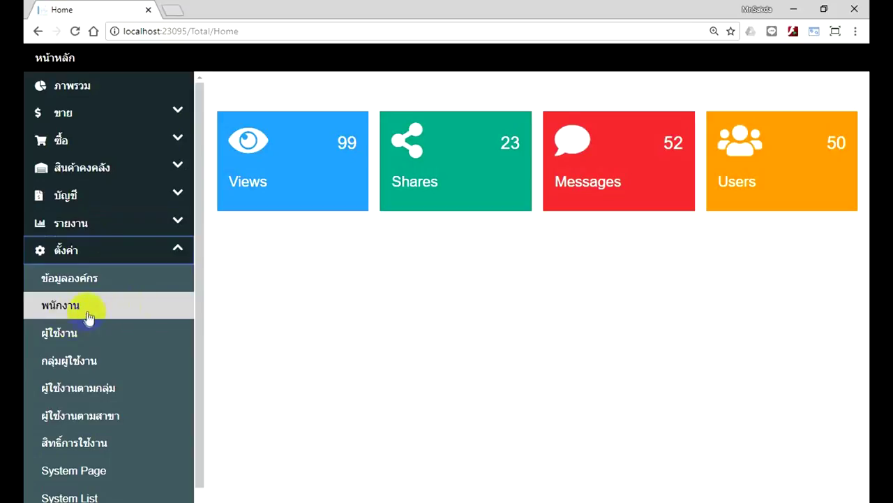
pyautogui.click(89, 316)
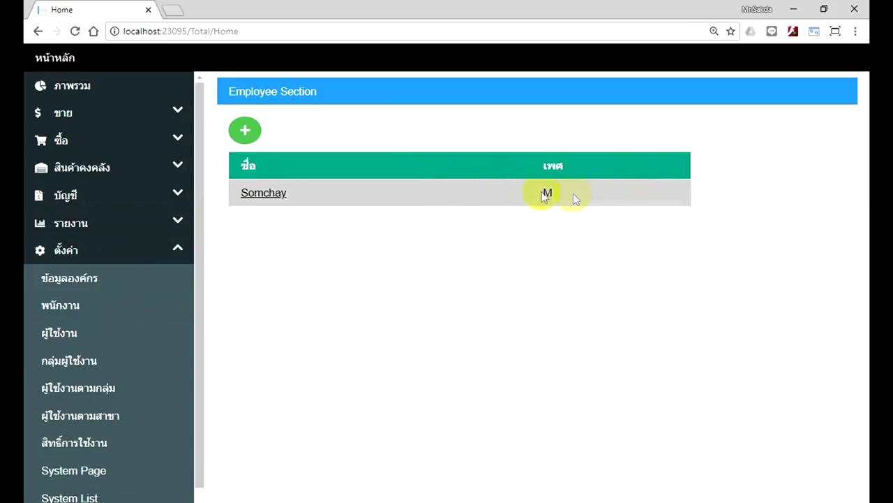
pyautogui.click(258, 196)
# Step: Open the System List of data tables and their SELECT queries
pyautogui.scroll(-1, 136, 472)
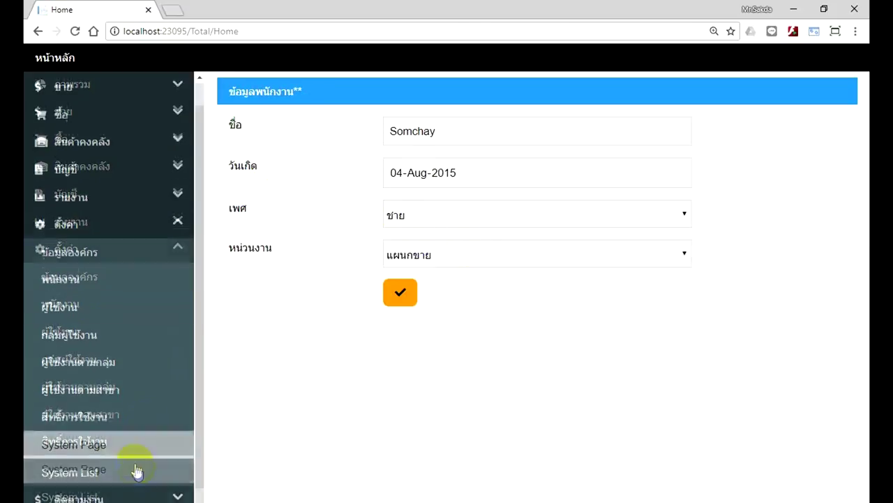
pyautogui.click(135, 463)
pyautogui.scroll(-4, 375, 333)
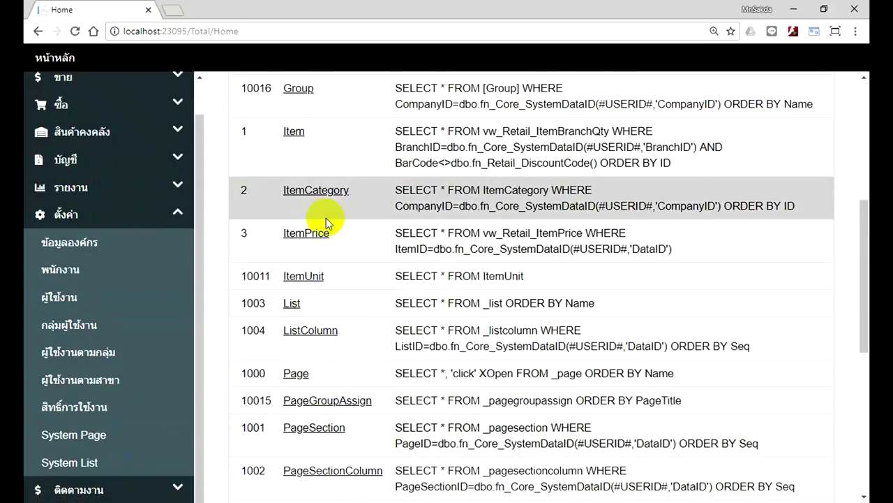
# Step: Open the Employee list's settings to edit its ListCommand query
pyautogui.scroll(2, 326, 217)
pyautogui.click(322, 204)
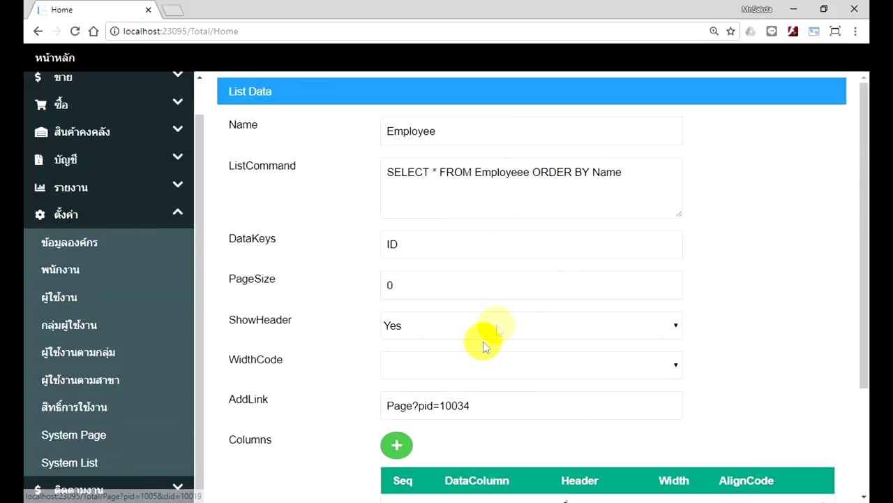
pyautogui.scroll(-2, 486, 347)
pyautogui.scroll(2, 518, 369)
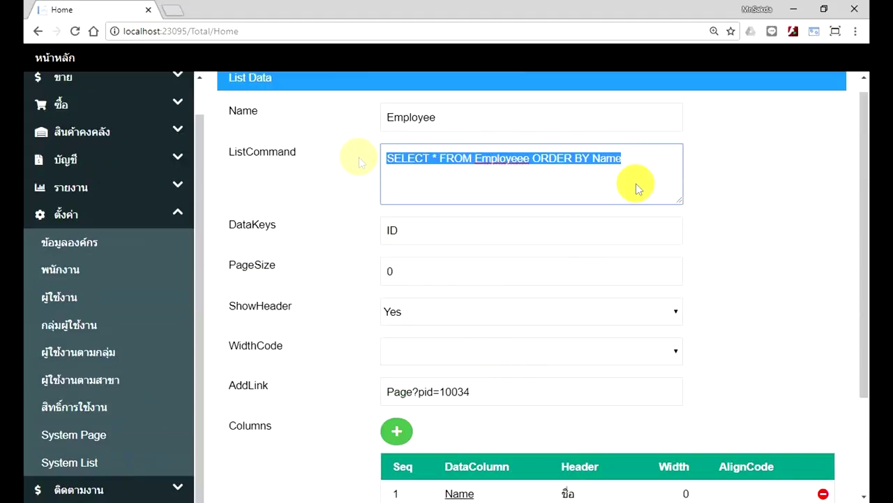
pyautogui.click(663, 167)
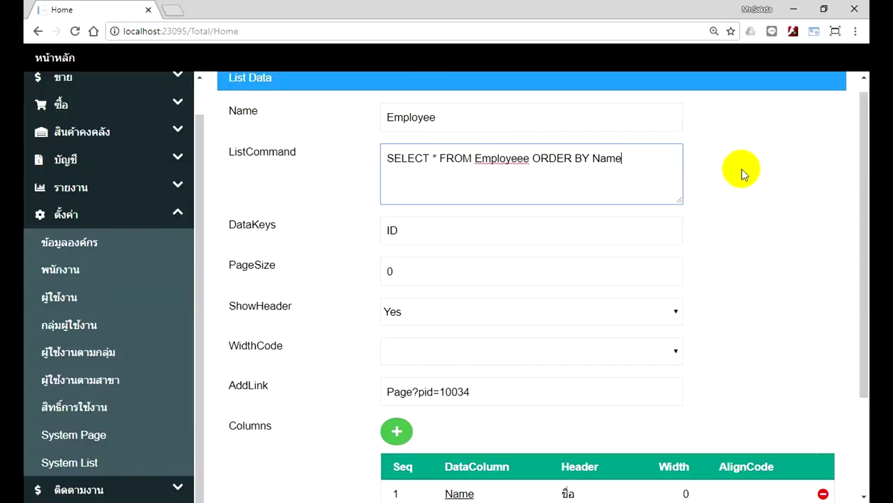
# Step: Alias Employeee as A and add LEFT JOIN Department B ON A.DepartmentID=B.ID
pyautogui.write('a')
pyautogui.press('BackSpace')
pyautogui.hotkey('ctrl', 'Left')
pyautogui.write('A')
pyautogui.write('.')
pyautogui.write('A')
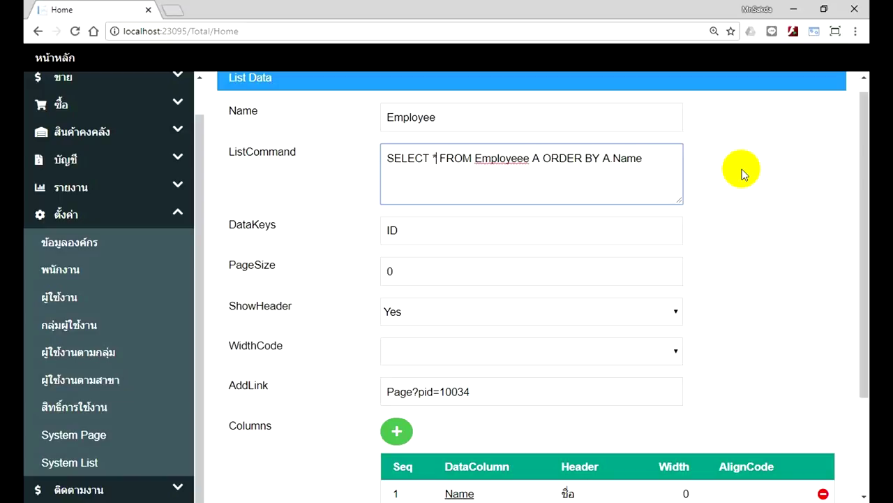
pyautogui.write(' A.')
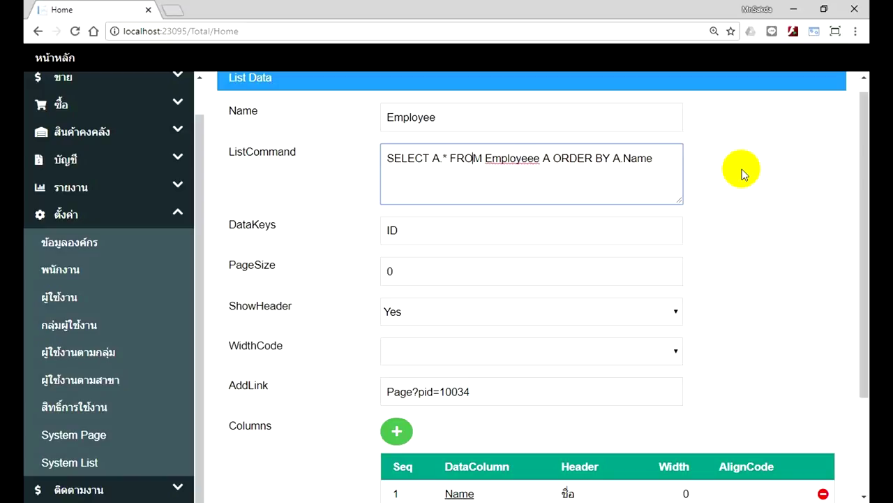
pyautogui.hotkey('ctrl', 'Right')
pyautogui.hotkey('ctrl', 'Right')
pyautogui.hotkey('ctrl', 'Right')
pyautogui.write('LEFT JOI')
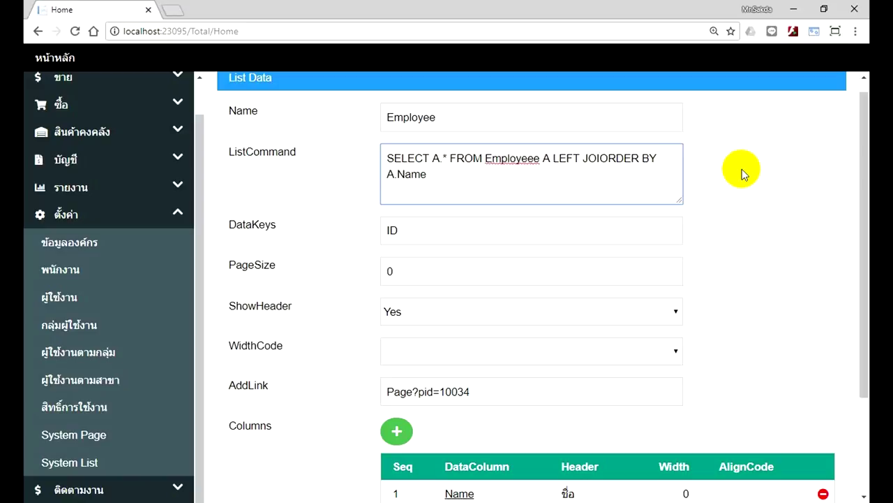
pyautogui.write('N De')
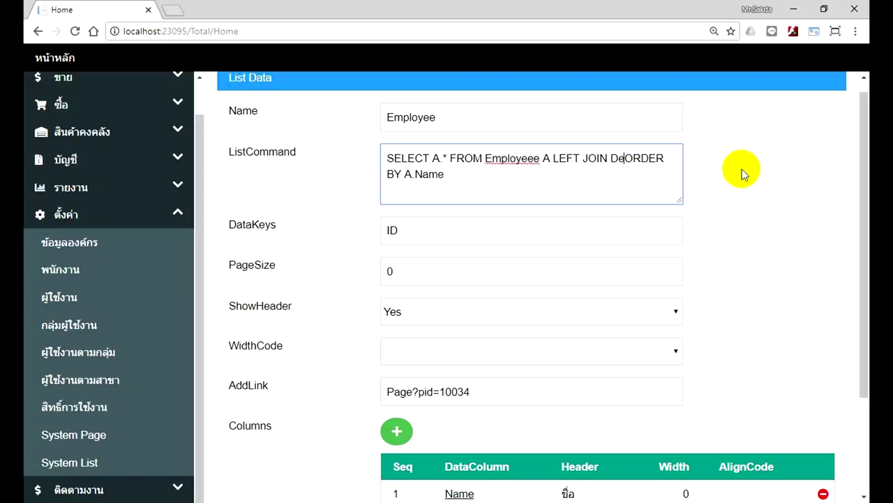
pyautogui.write('partmen')
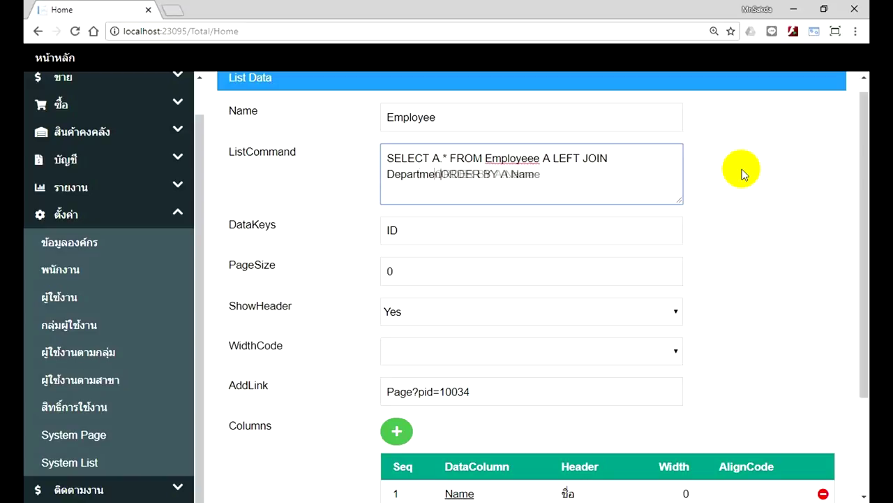
pyautogui.write('t B ')
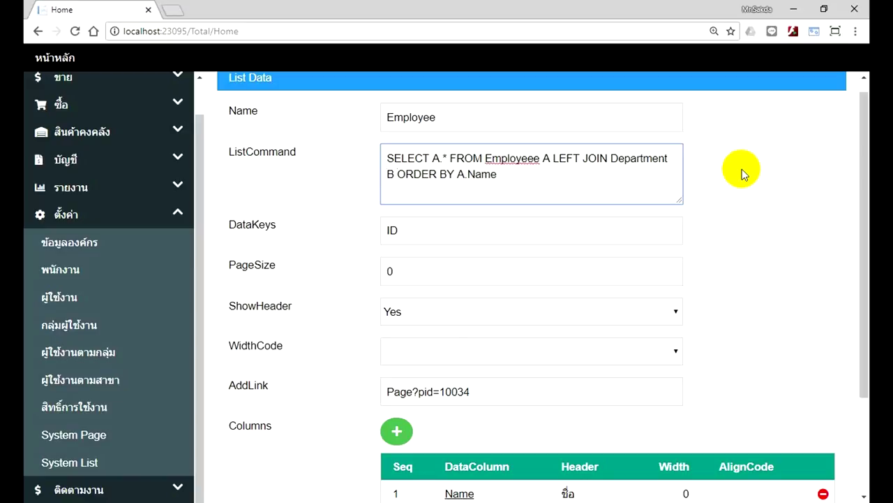
pyautogui.write('ON A.')
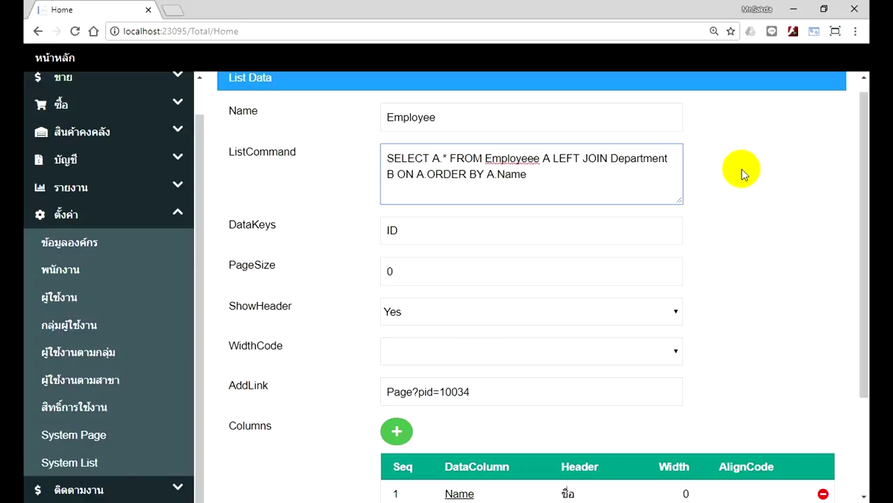
pyautogui.write('Depart')
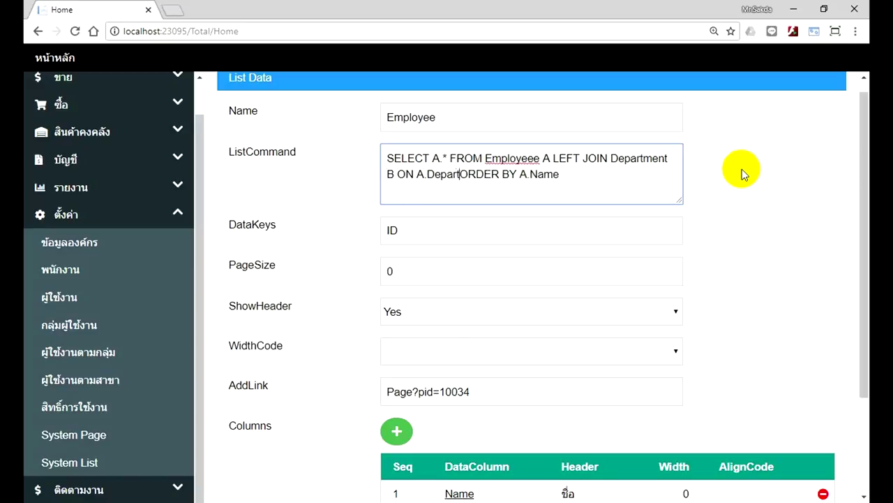
pyautogui.write('mentID')
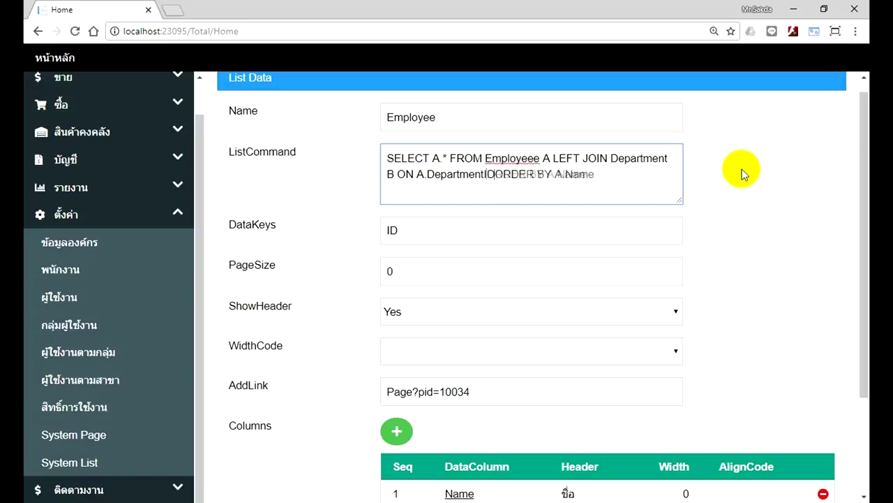
pyautogui.write('=b')
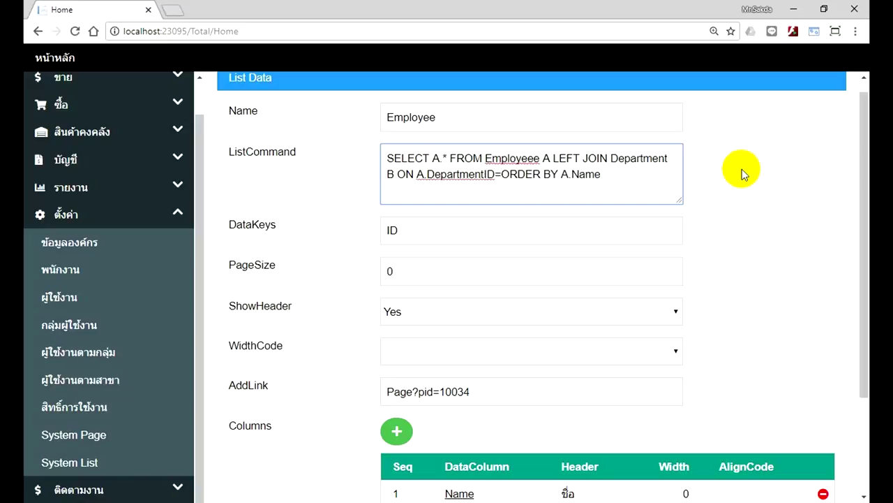
pyautogui.press('Left')
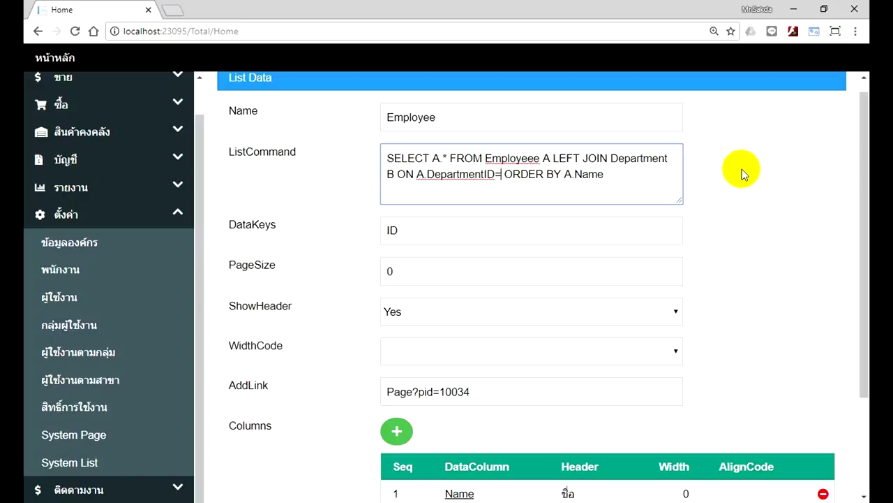
pyautogui.write('b.i')
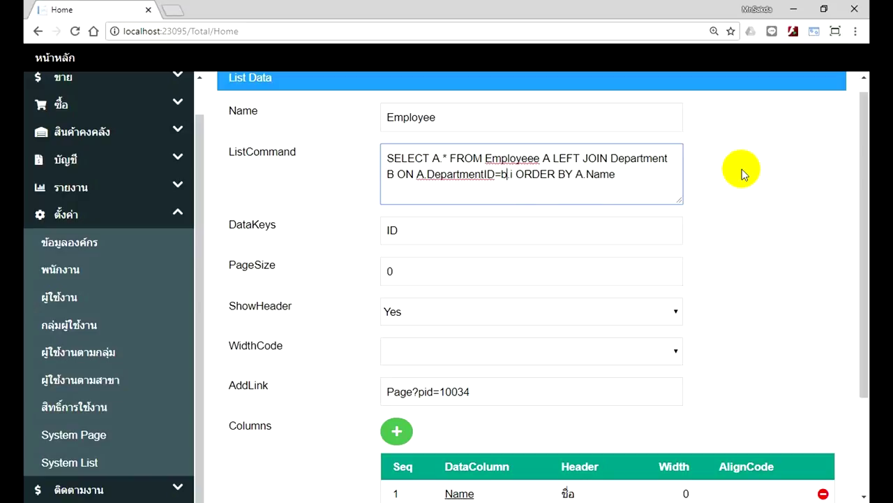
pyautogui.press('BackSpace')
pyautogui.press('BackSpace')
pyautogui.press('BackSpace')
pyautogui.write('B')
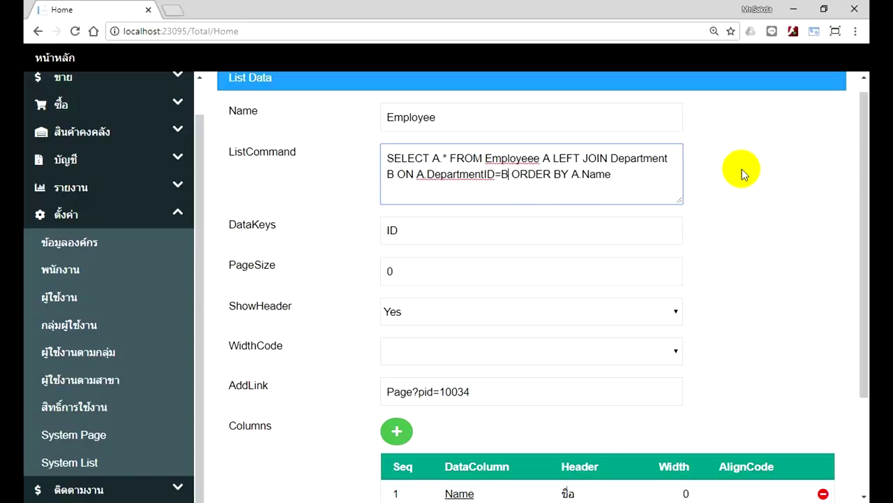
pyautogui.write('.ID')
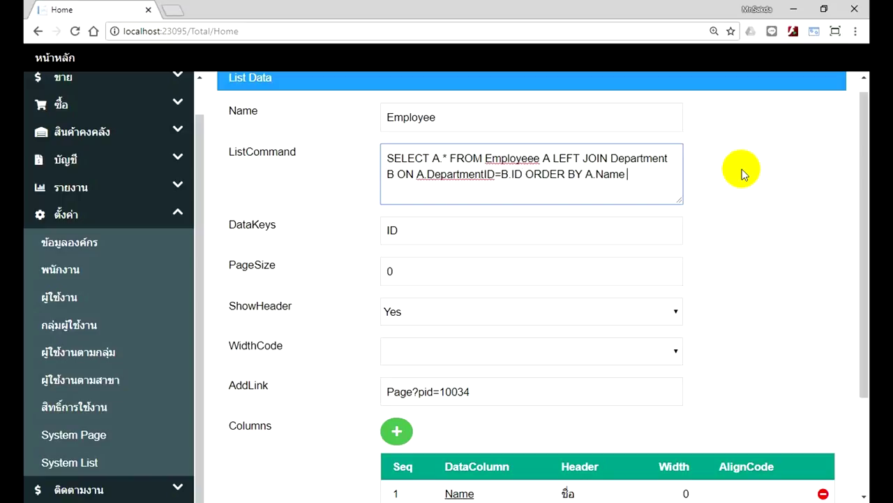
# Step: Add B.Name DepartmentName to the SELECT list and copy the DepartmentName alias
pyautogui.hotkey('ctrl', 'Home')
pyautogui.hotkey('ctrl', 'Right')
pyautogui.write(',B')
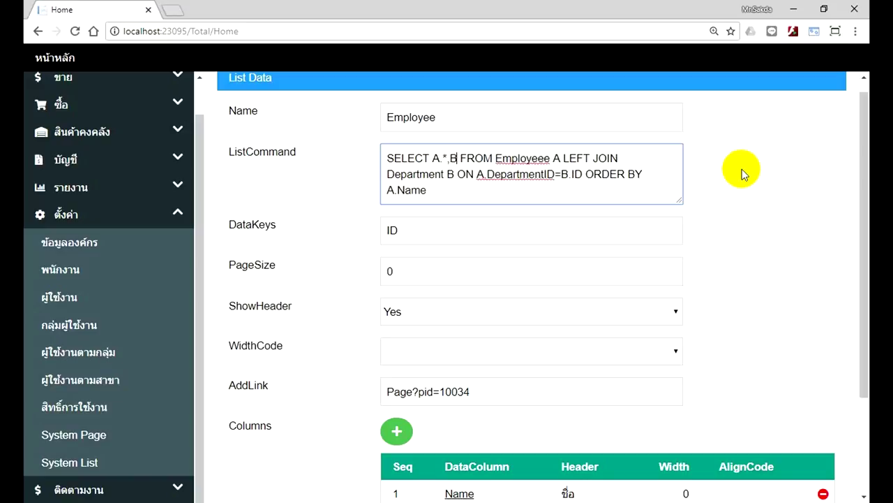
pyautogui.write('.Name ')
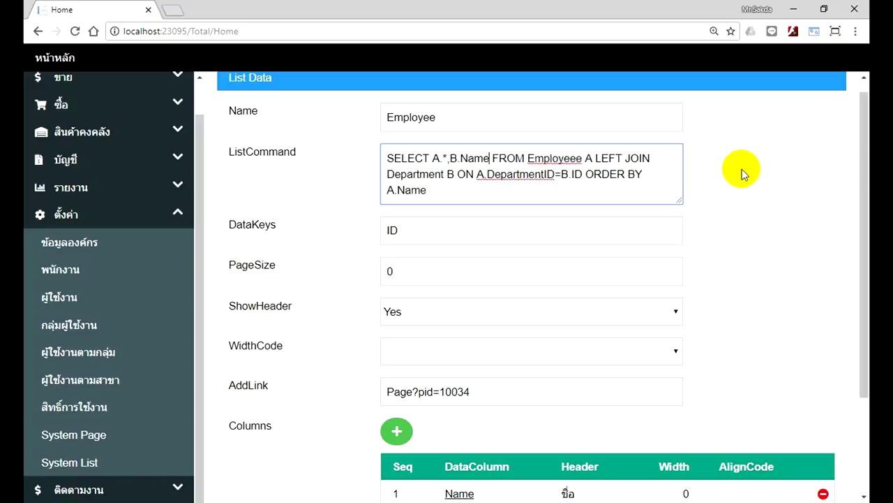
pyautogui.write('d')
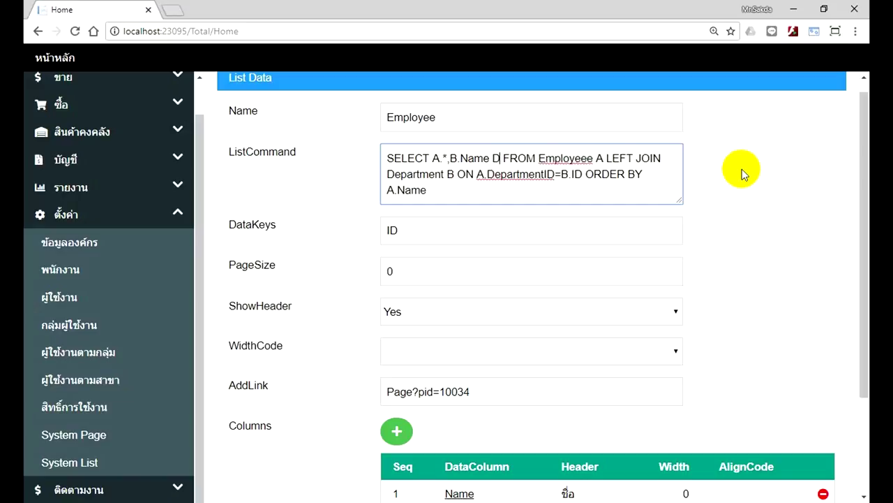
pyautogui.write('epar')
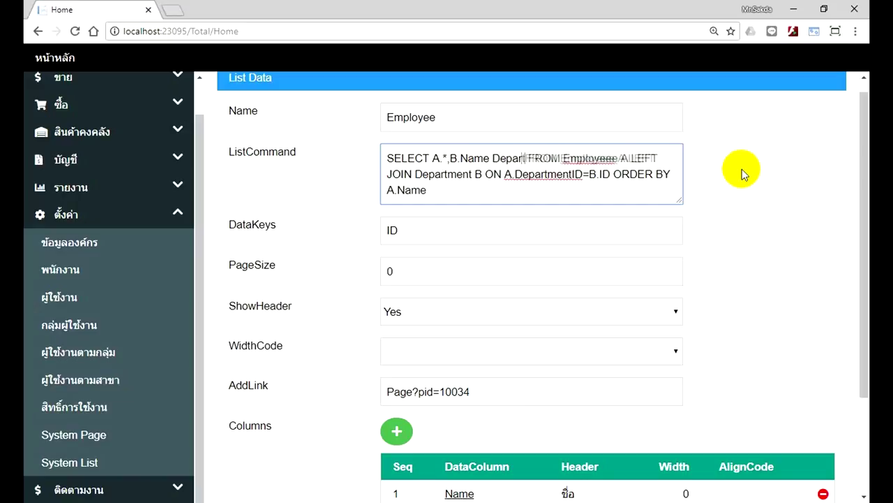
pyautogui.write('tmentName')
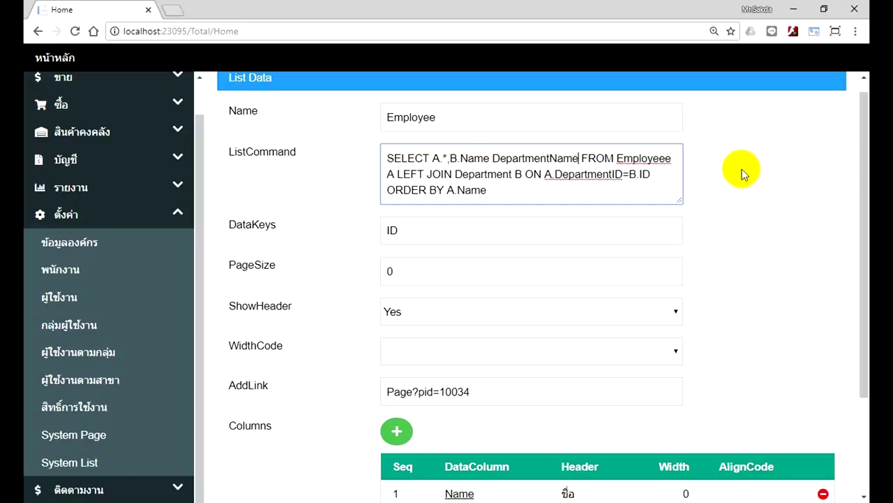
pyautogui.doubleClick(566, 159)
pyautogui.hotkey('ctrl', 'c')
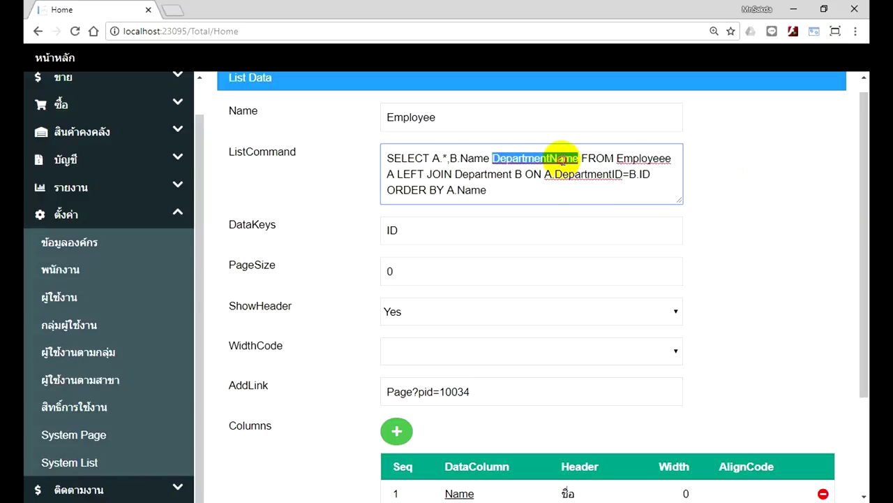
pyautogui.scroll(-2, 563, 413)
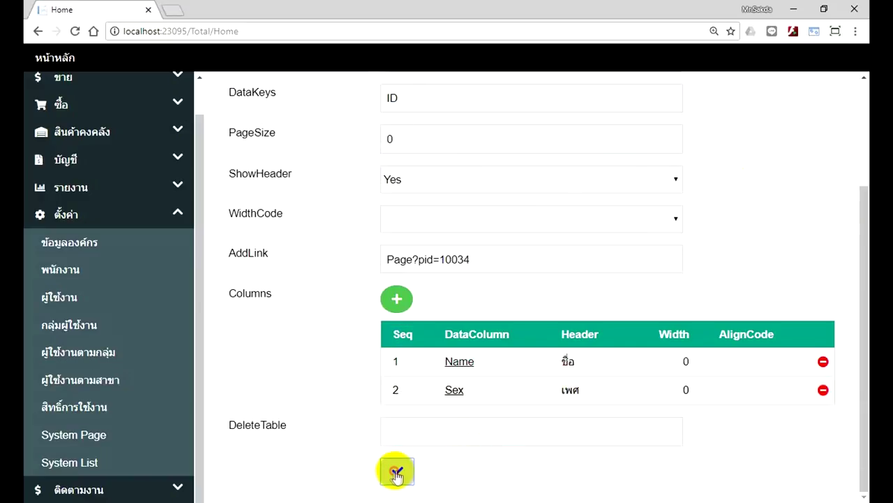
# Step: Add a list column with data column DepartmentName and header แผนก
pyautogui.click(396, 298)
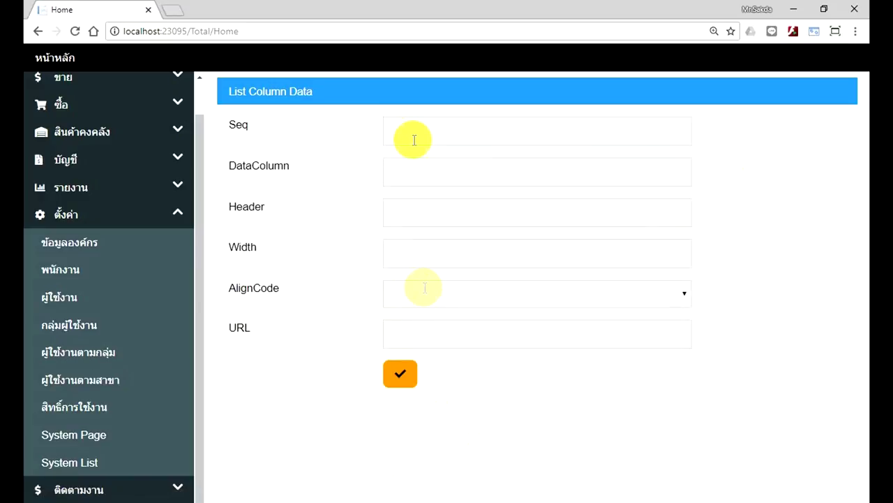
pyautogui.click(425, 132)
pyautogui.press('Tab')
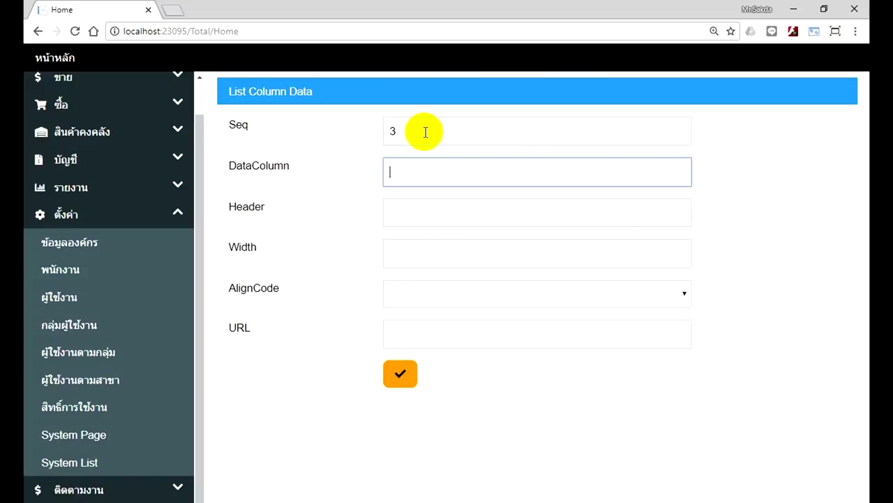
pyautogui.hotkey('ctrl', 'v')
pyautogui.press('Tab')
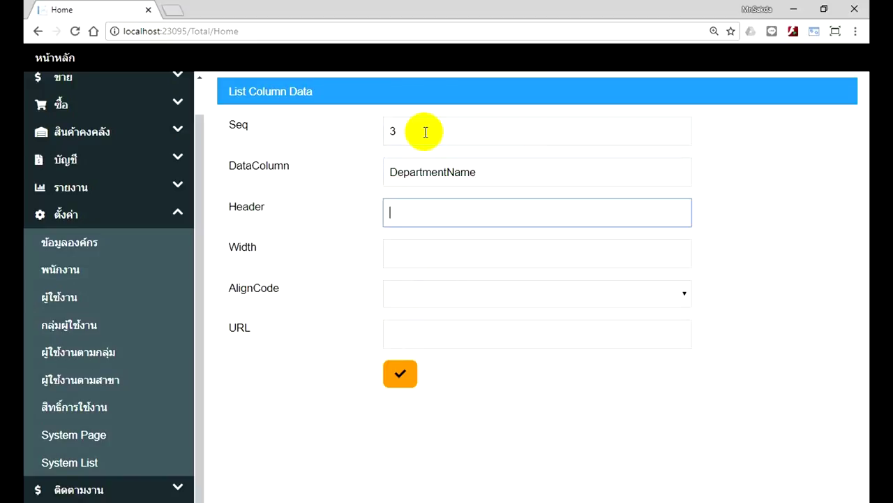
pyautogui.hotkey('ctrl', 'a')
pyautogui.write('แผนก')
pyautogui.press('Tab')
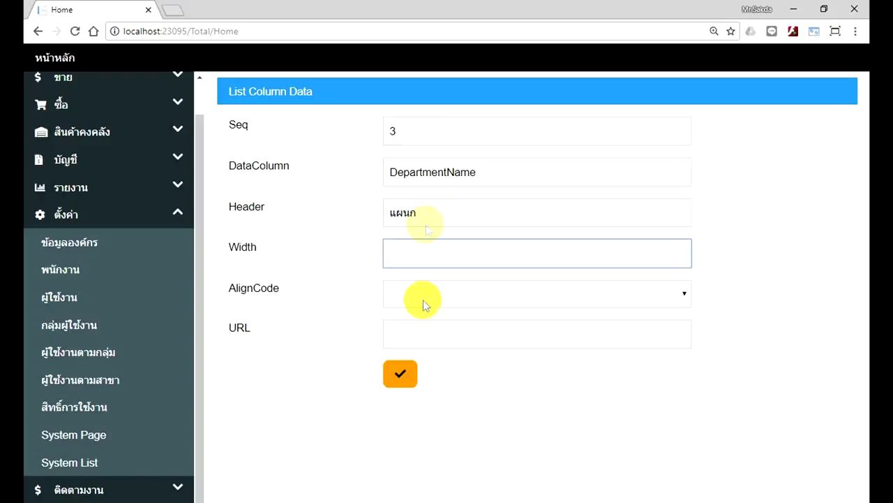
pyautogui.click(400, 374)
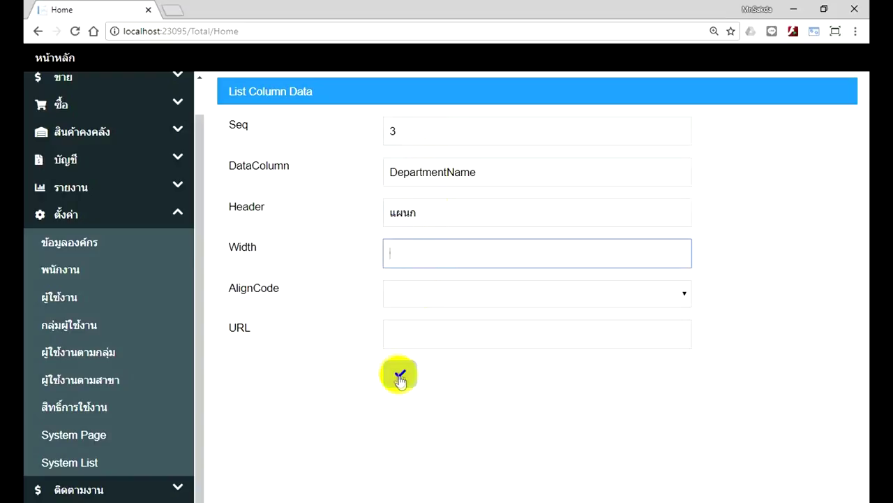
# Step: Move the sample employee to the แผนกผลิต department and save
pyautogui.click(106, 270)
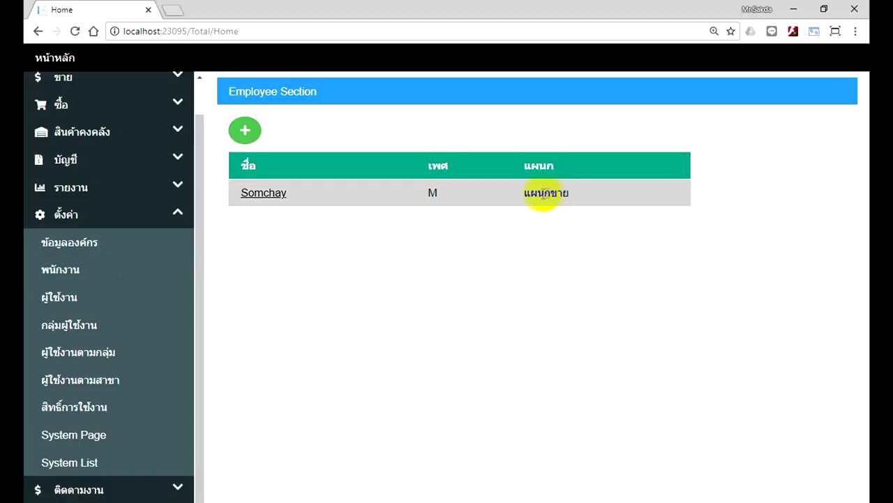
pyautogui.moveTo(528, 192); pyautogui.dragTo(598, 200)
pyautogui.click(520, 239)
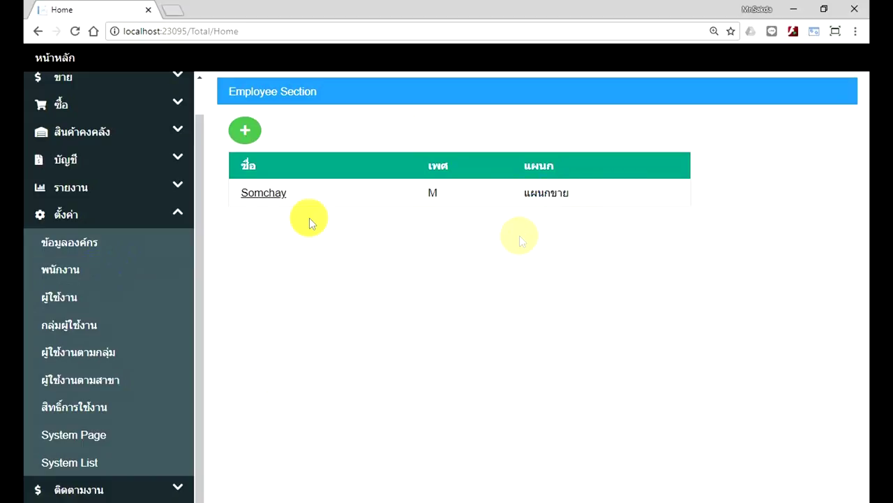
pyautogui.click(260, 199)
pyautogui.click(454, 257)
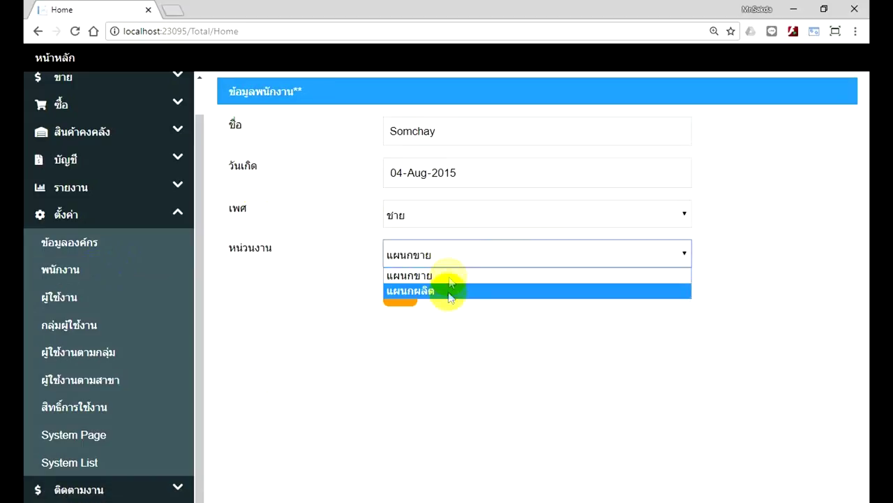
pyautogui.click(447, 288)
pyautogui.click(401, 293)
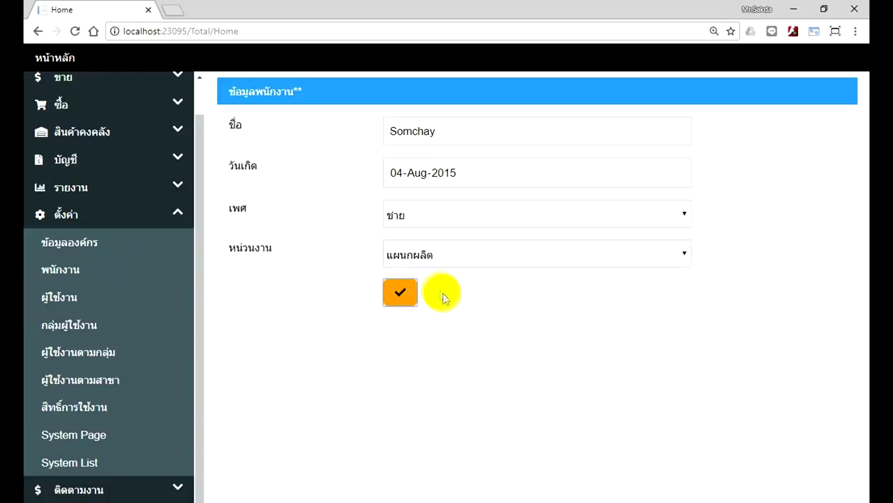
pyautogui.click(405, 293)
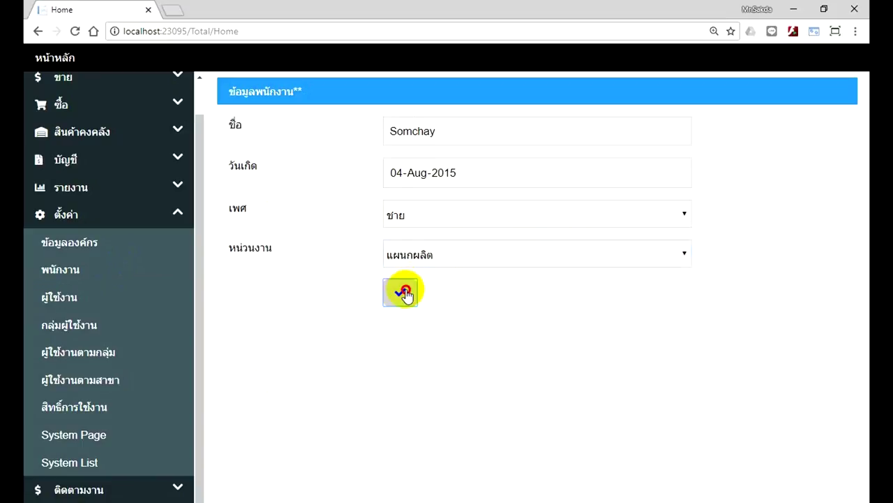
# Step: Reopen the employee's record and change the gender to หญิง
pyautogui.click(38, 31)
pyautogui.click(39, 32)
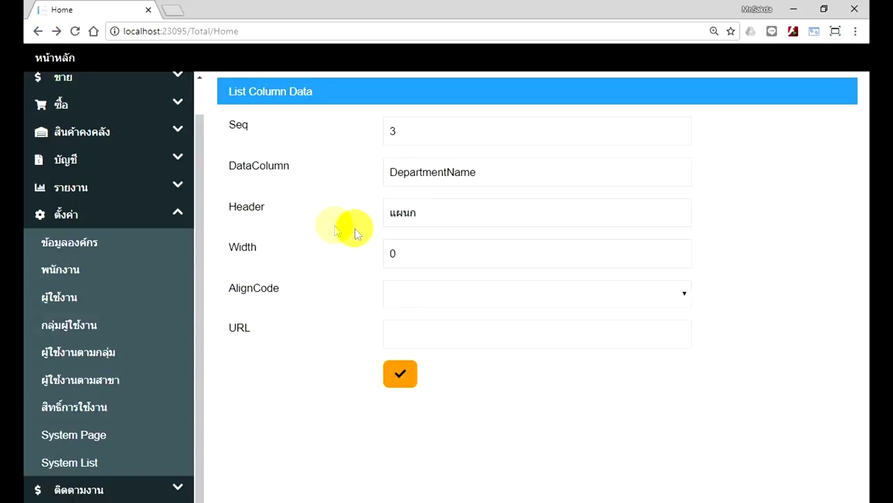
pyautogui.click(56, 31)
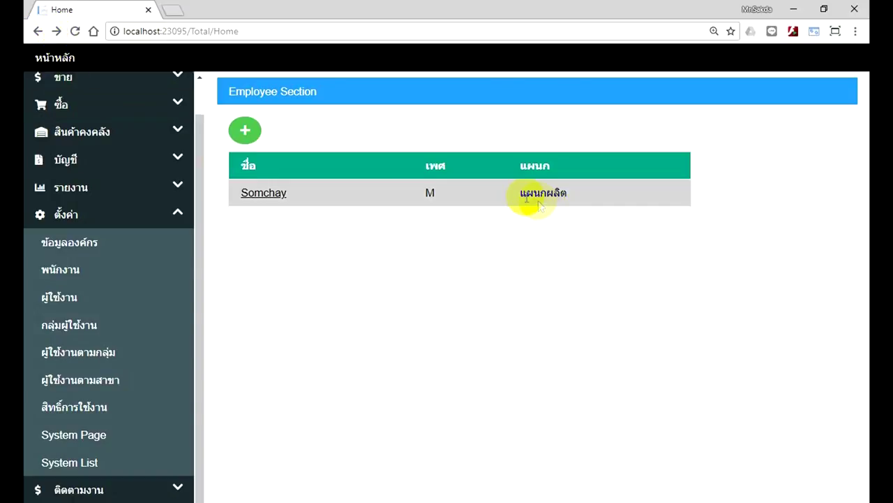
pyautogui.click(268, 198)
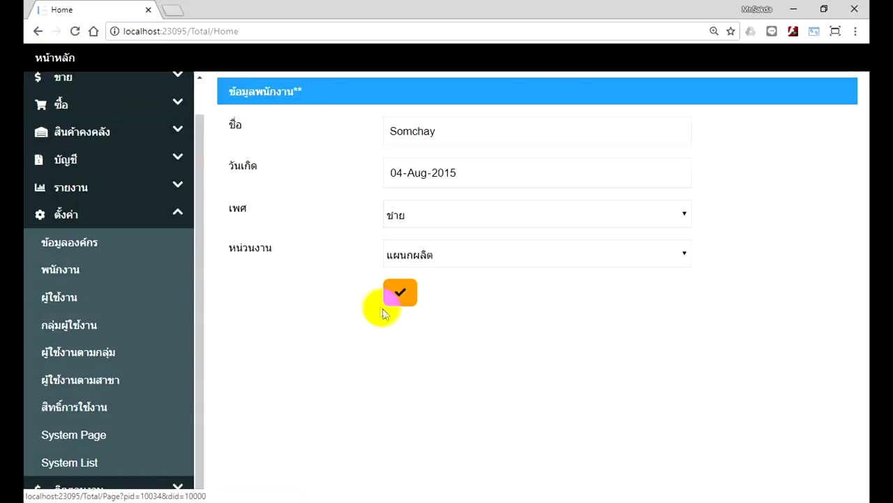
pyautogui.click(423, 220)
pyautogui.click(423, 251)
pyautogui.click(402, 286)
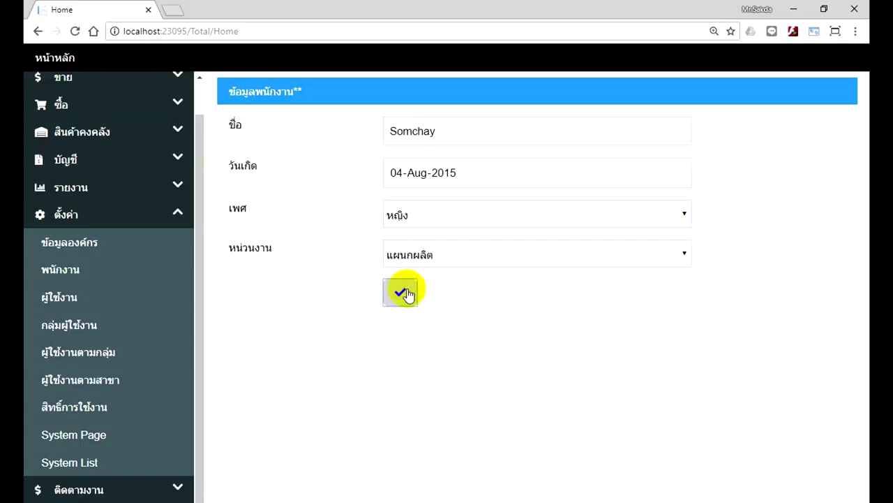
# Step: Return to the Employee Section list showing sex F and department แผนกผลิต
pyautogui.click(70, 270)
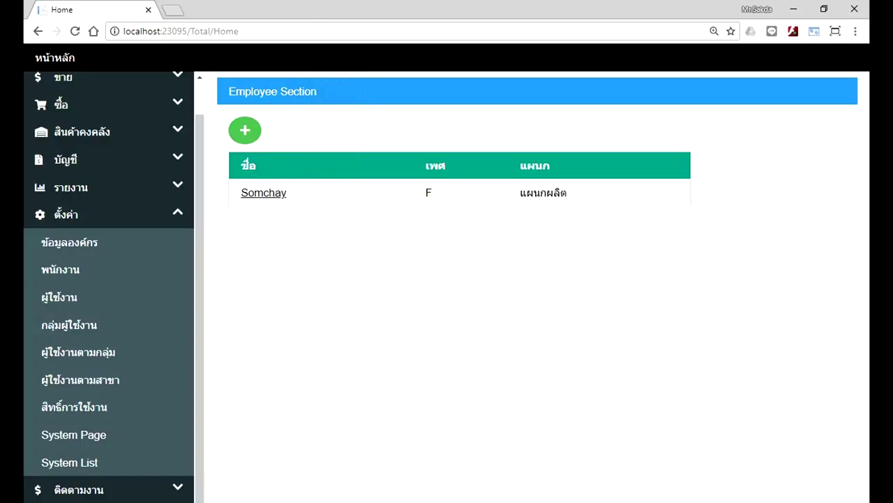
# Step: Back in SSMS, collapse the Department and Employee table nodes in Object Explorer
pyautogui.hotkey('alt', 'Tab')
pyautogui.scroll(-2, 170, 343)
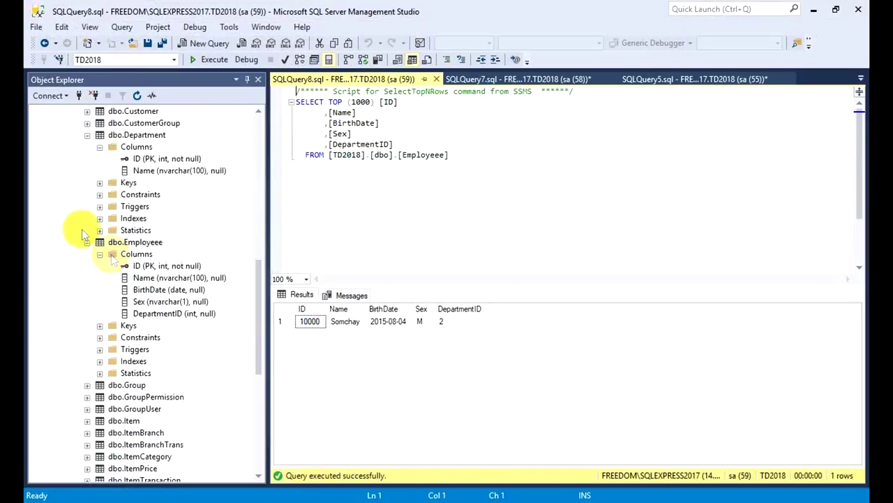
pyautogui.scroll(4, 77, 230)
pyautogui.click(87, 242)
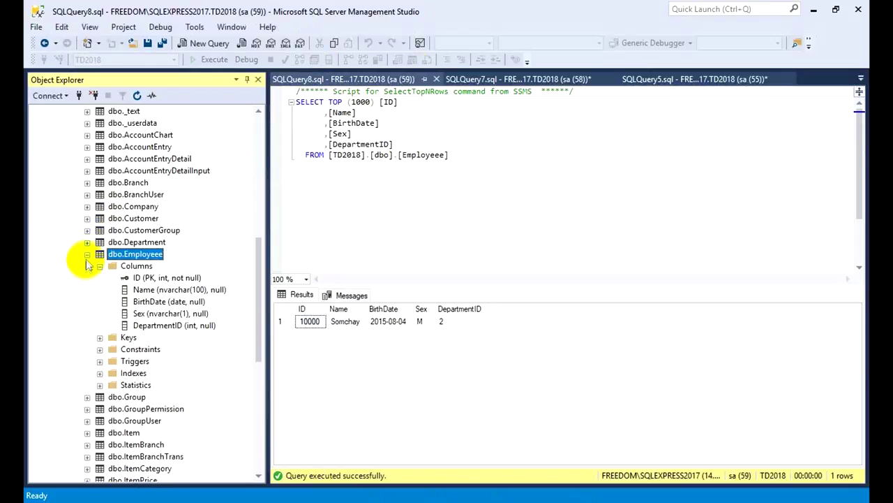
pyautogui.click(87, 254)
pyautogui.scroll(7, 112, 174)
pyautogui.scroll(-3, 114, 249)
pyautogui.scroll(-9, 167, 339)
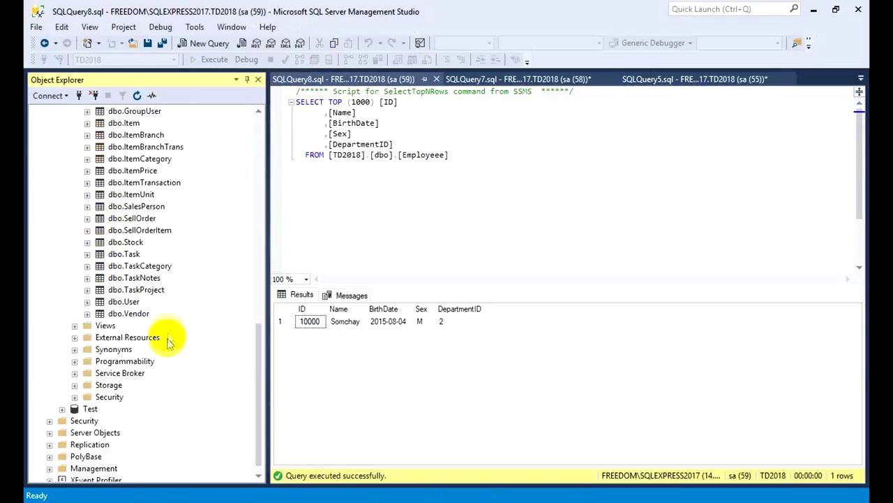
pyautogui.scroll(-1, 147, 339)
# Step: Expand Programmability to the scalar-valued functions and widen the Object Explorer panel
pyautogui.doubleClick(118, 349)
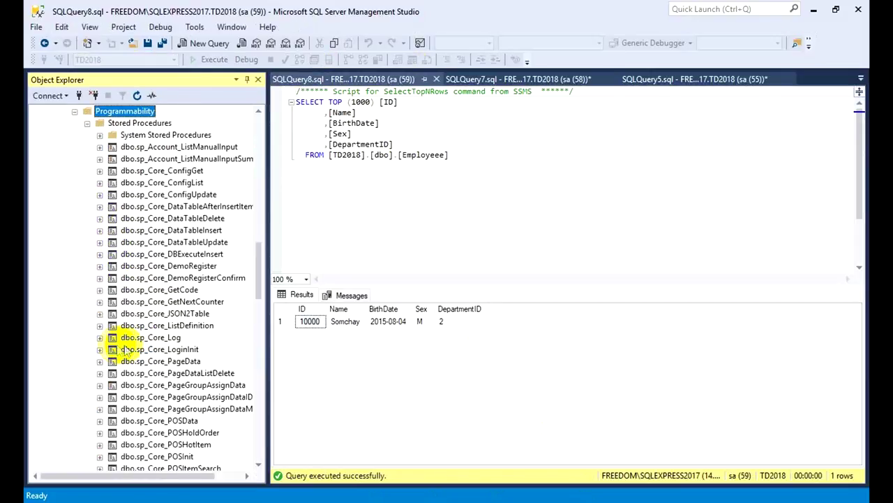
pyautogui.scroll(-6, 216, 367)
pyautogui.scroll(-6, 217, 366)
pyautogui.scroll(-4, 216, 366)
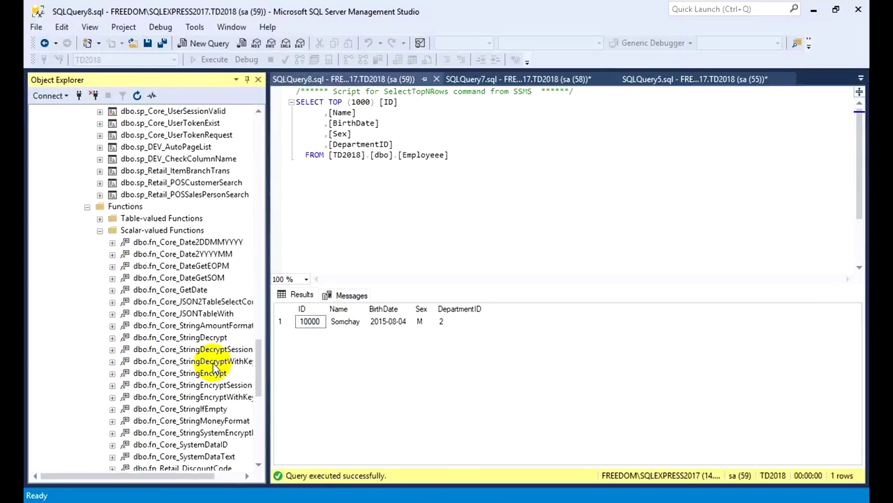
pyautogui.scroll(-4, 215, 365)
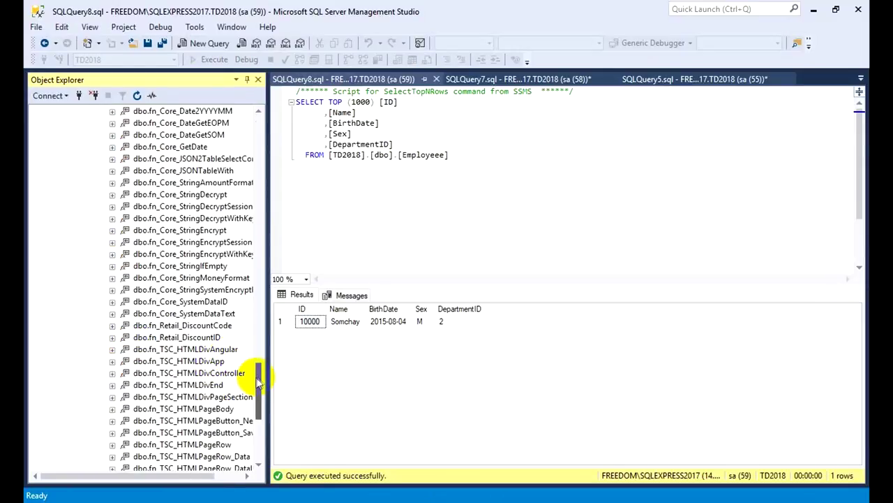
pyautogui.moveTo(259, 373); pyautogui.dragTo(256, 399)
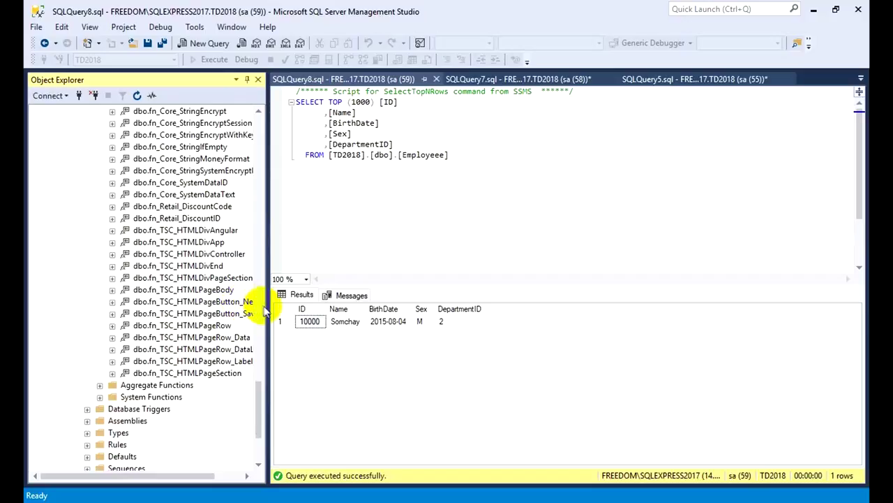
pyautogui.moveTo(268, 310); pyautogui.dragTo(302, 310)
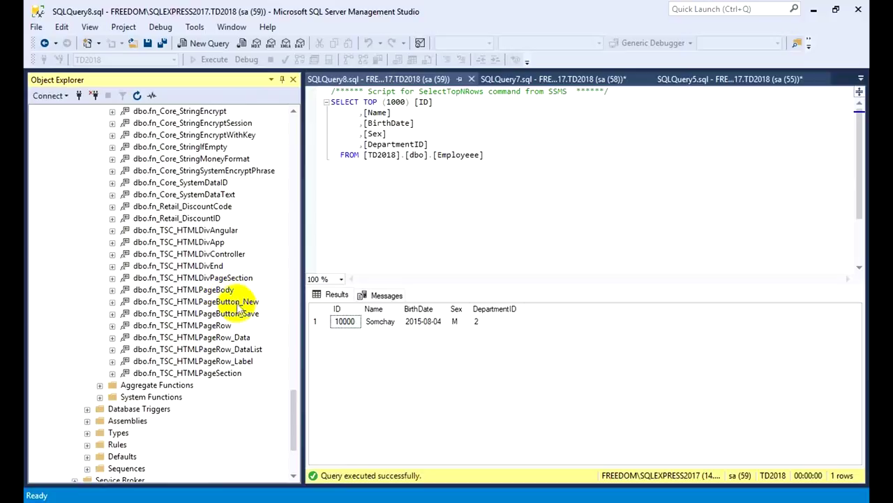
pyautogui.rightClick(229, 373)
# Step: Open the ALTER scripts of fn_TSC_HTMLPageSection, then fn_TSC_HTMLDivPageSection, via Modify
pyautogui.click(279, 315)
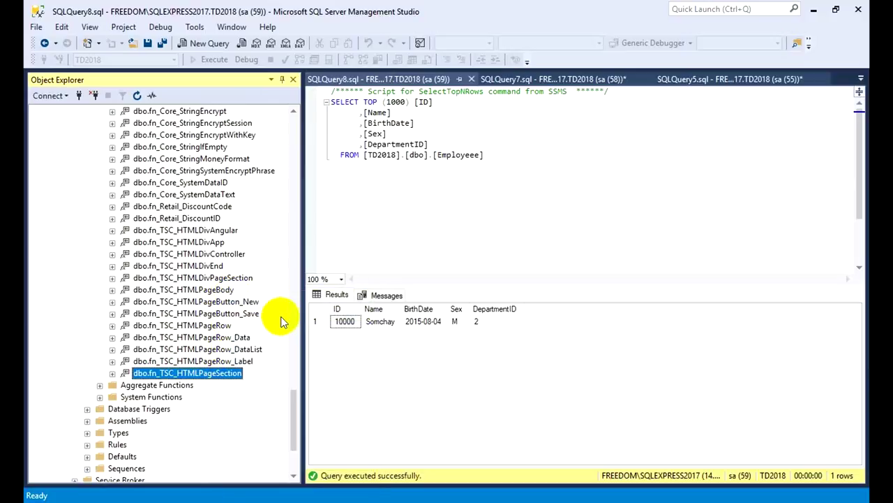
pyautogui.scroll(-1, 335, 321)
pyautogui.scroll(-10, 419, 352)
pyautogui.scroll(-3, 439, 355)
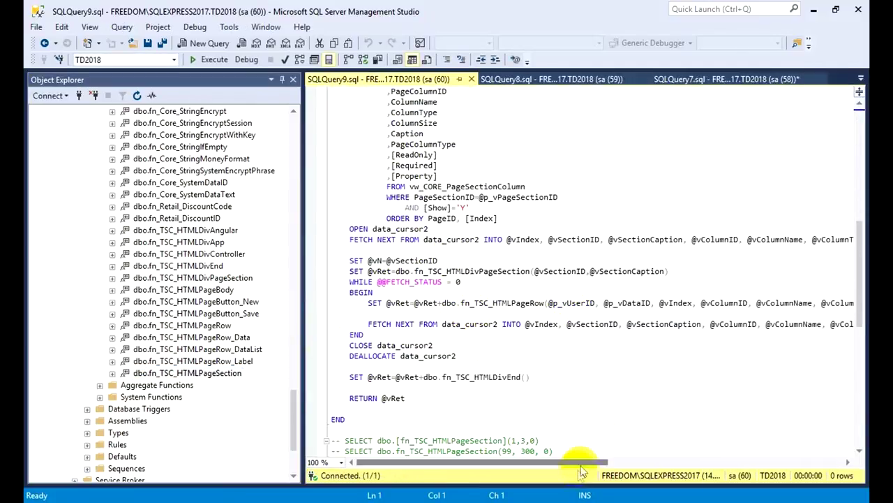
pyautogui.moveTo(578, 462)
pyautogui.mouseDown()
pyautogui.moveTo(598, 461)
pyautogui.moveTo(536, 368)
pyautogui.mouseUp()
pyautogui.scroll(-3, 536, 368)
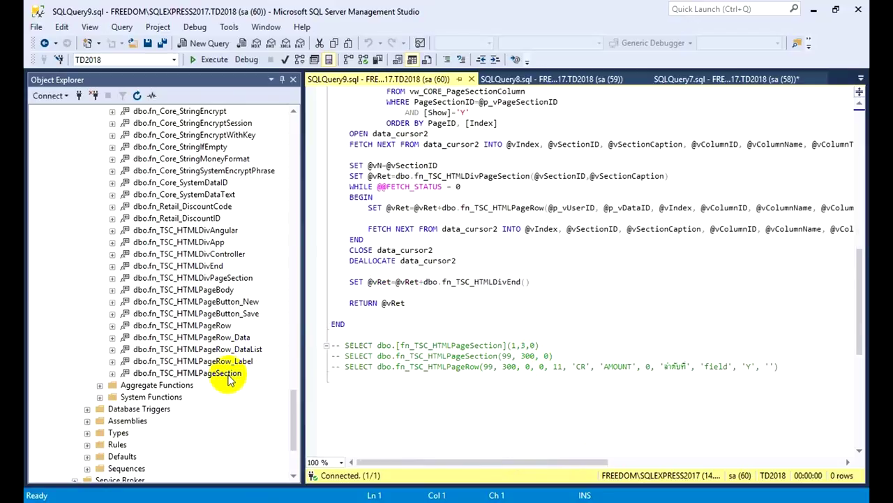
pyautogui.rightClick(243, 279)
pyautogui.click(241, 302)
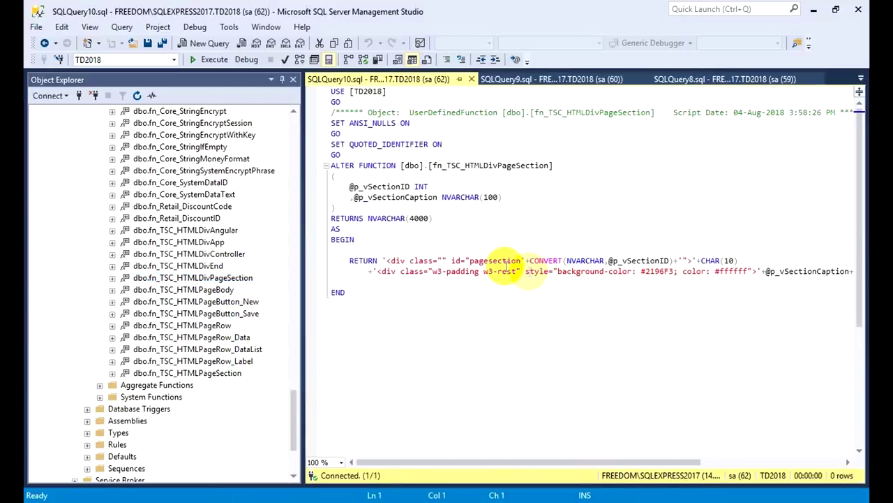
# Step: Replace background colour 2196F3 with red in fn_TSC_HTMLDivPageSection and execute the ALTER FUNCTION
pyautogui.click(504, 262)
pyautogui.click(458, 271)
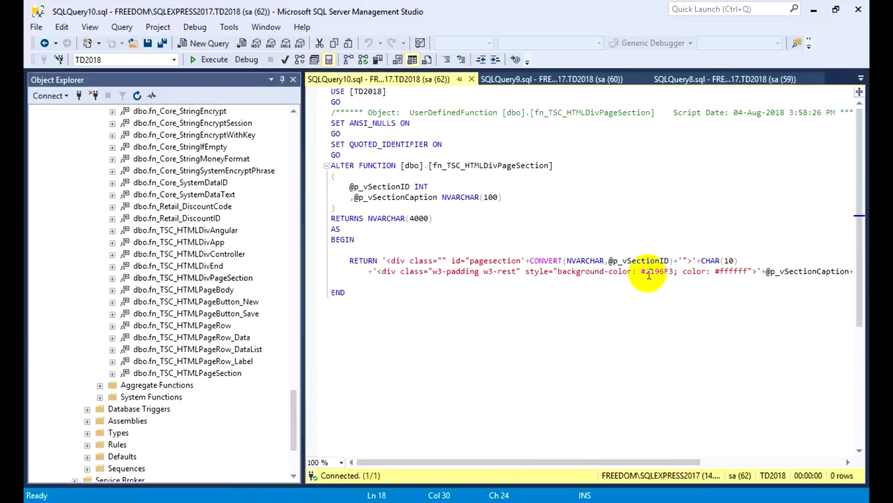
pyautogui.doubleClick(653, 272)
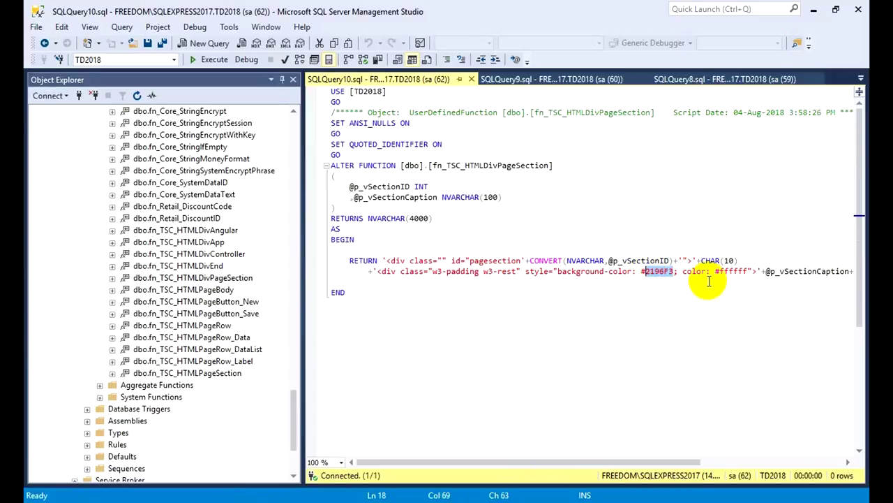
pyautogui.write('mg')
pyautogui.press('BackSpace')
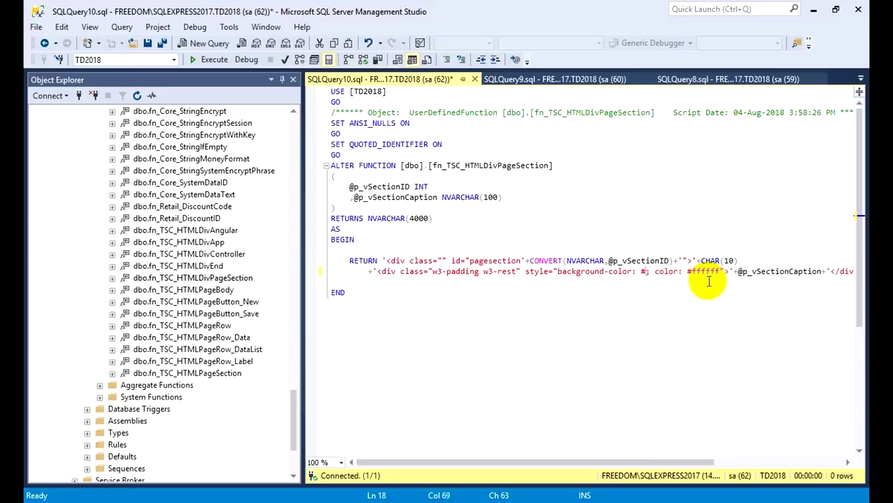
pyautogui.press('BackSpace')
pyautogui.write('resd')
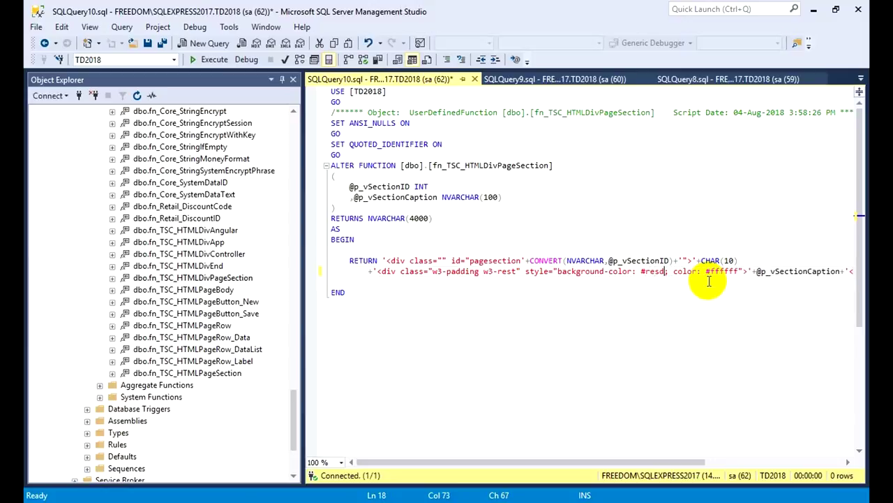
pyautogui.press('BackSpace')
pyautogui.press('BackSpace')
pyautogui.write('d')
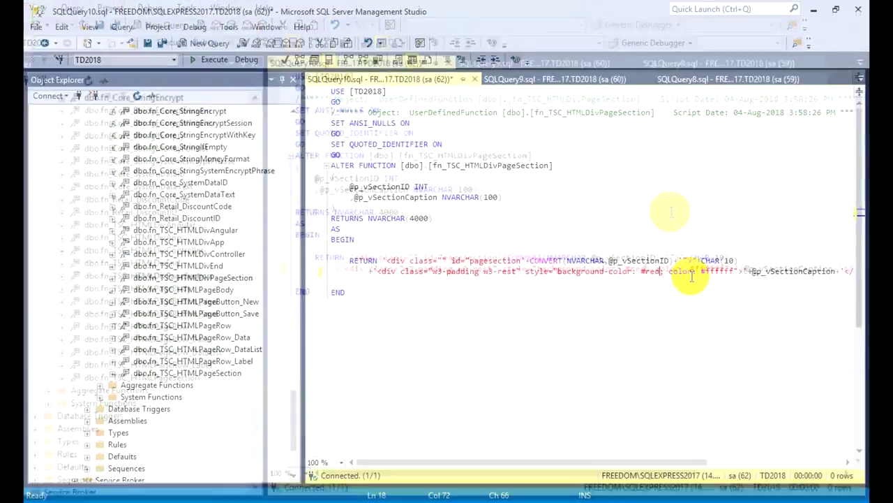
pyautogui.click(215, 60)
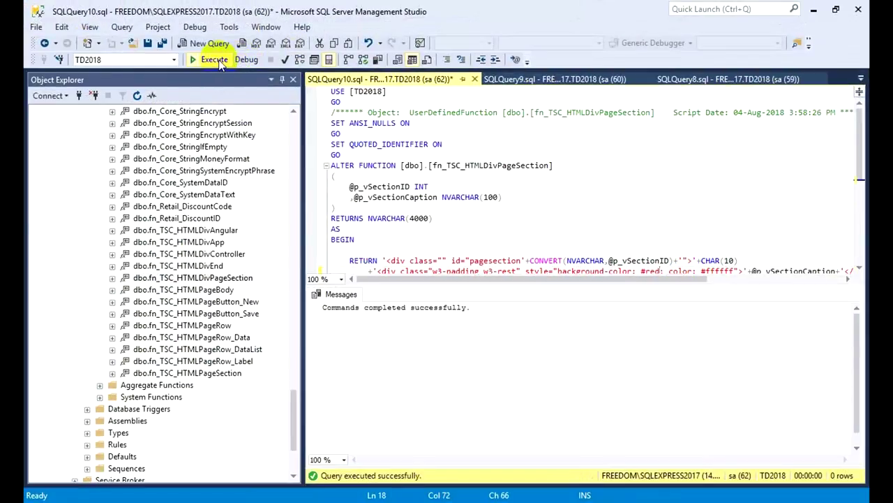
# Step: Minimize SSMS and reload the พนักงาน and ข้อมูลองค์กร pages to check the header
pyautogui.click(813, 9)
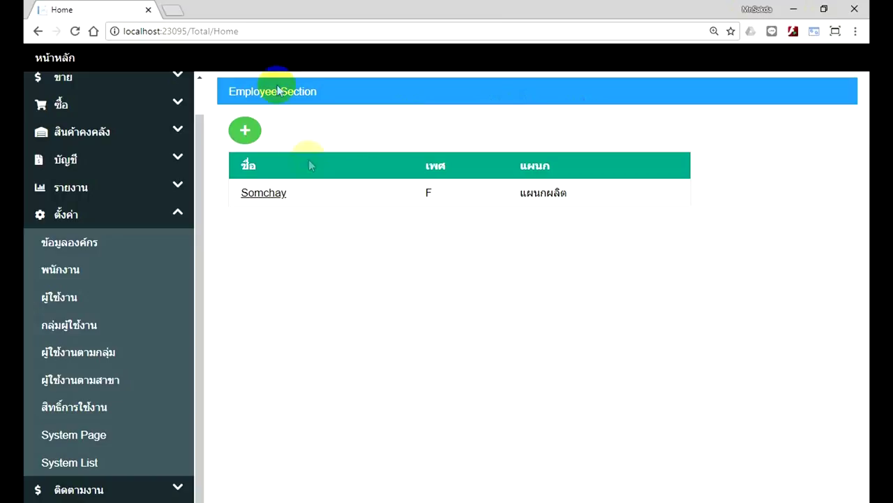
pyautogui.click(98, 276)
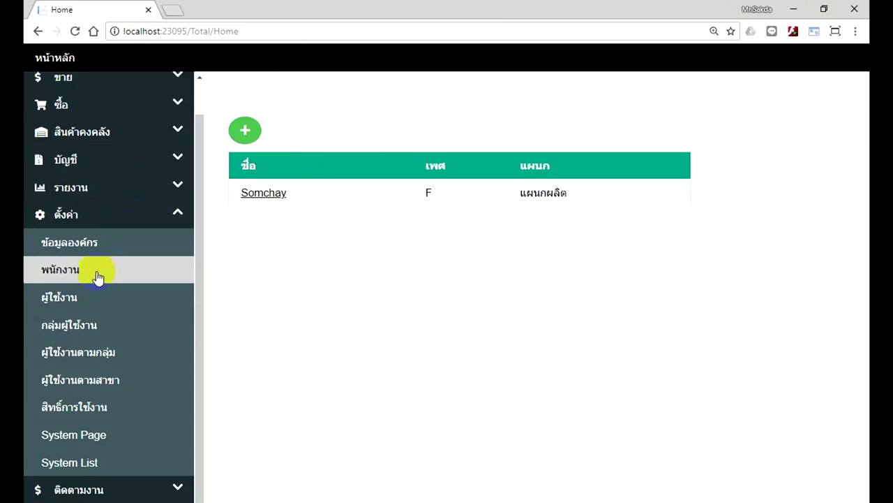
pyautogui.click(101, 246)
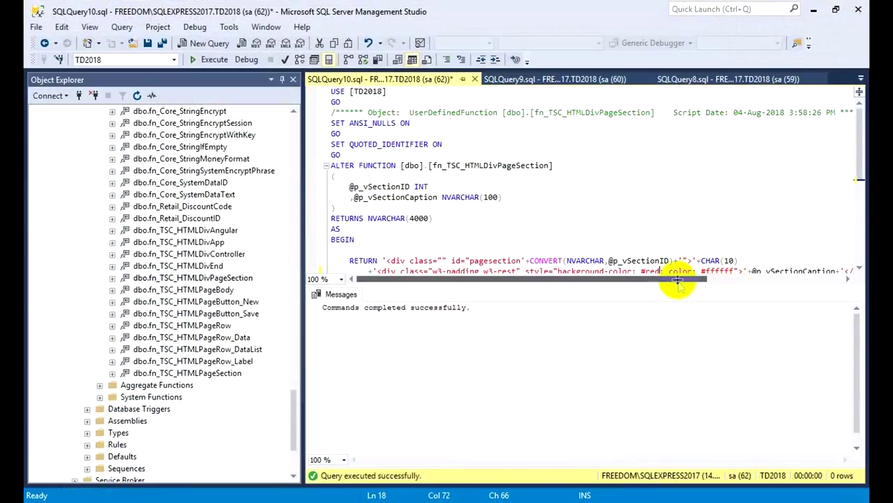
# Step: Change the function's background colour from red to ff0000, then minimize SSMS
pyautogui.moveTo(677, 280); pyautogui.dragTo(676, 329)
pyautogui.doubleClick(651, 272)
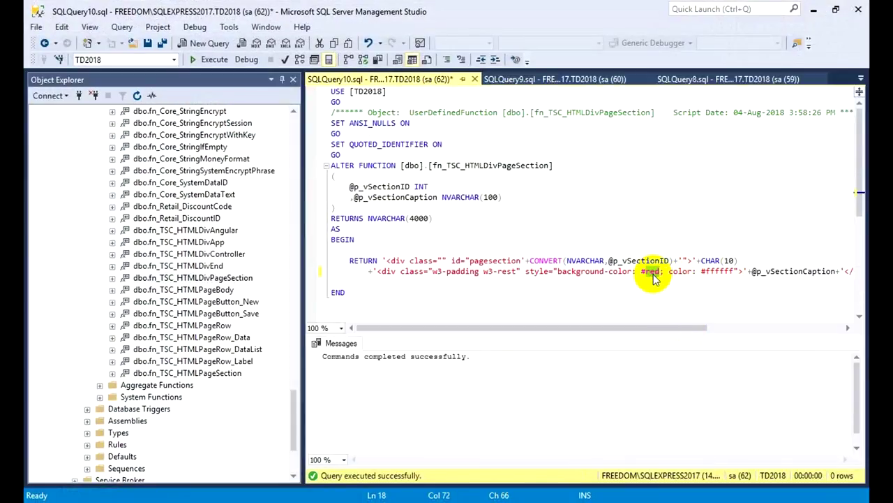
pyautogui.write('f00')
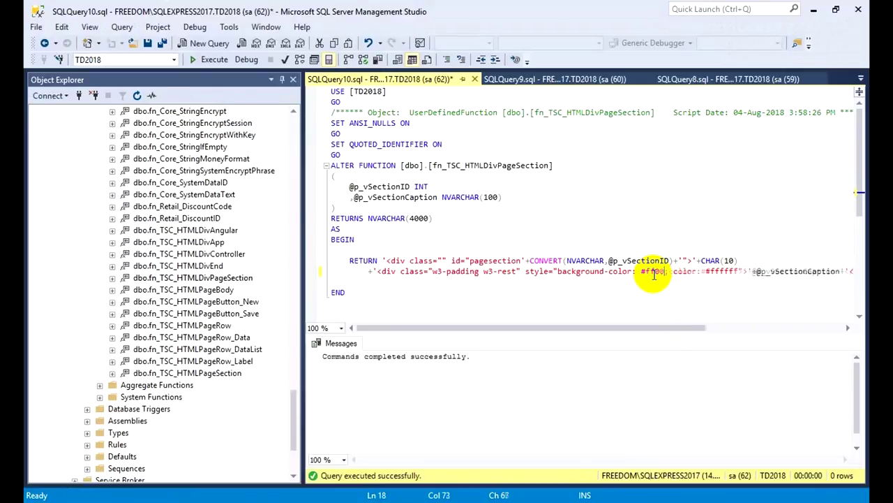
pyautogui.write('00')
pyautogui.click(635, 248)
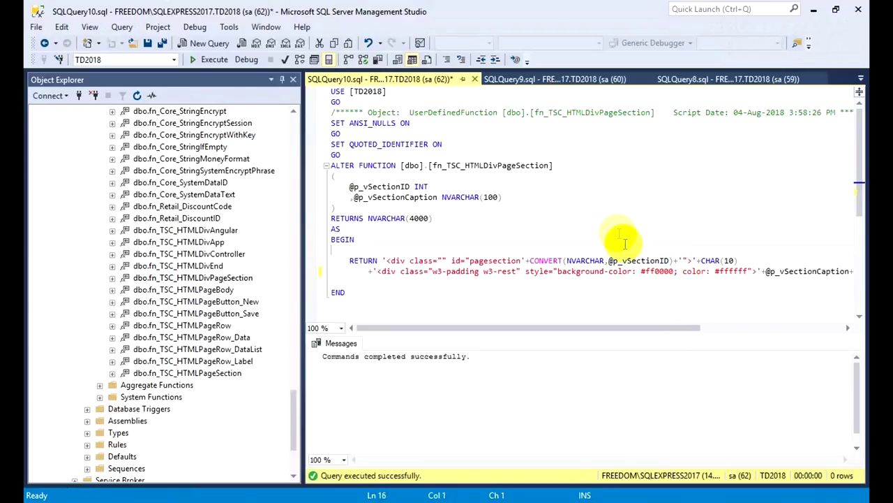
pyautogui.click(209, 59)
# Step: Check the section headers on the พนักงาน, user list and user group pages
pyautogui.click(814, 9)
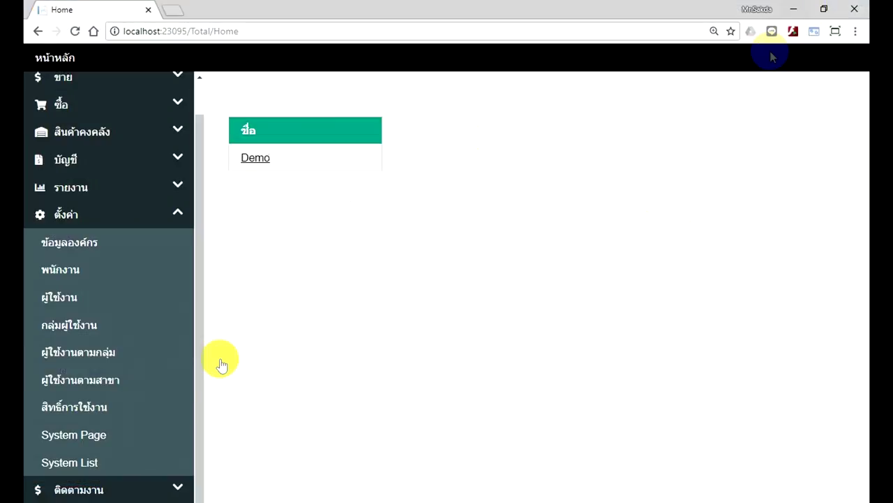
pyautogui.click(66, 277)
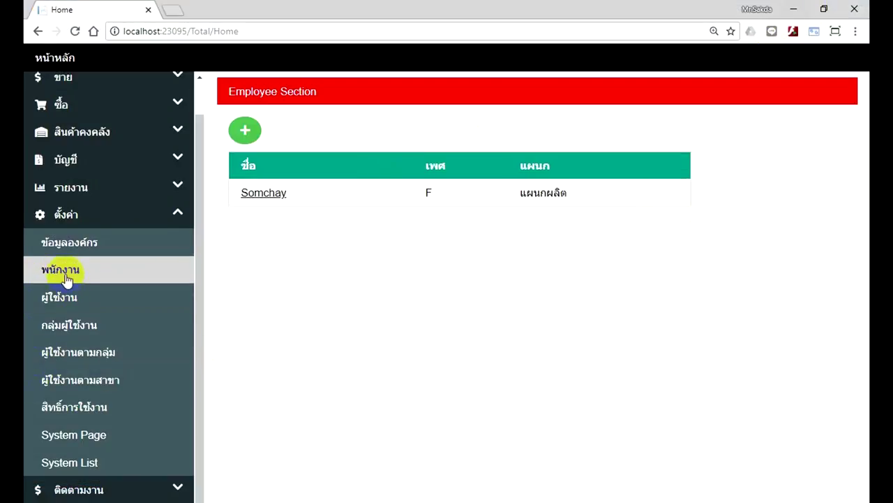
pyautogui.click(114, 297)
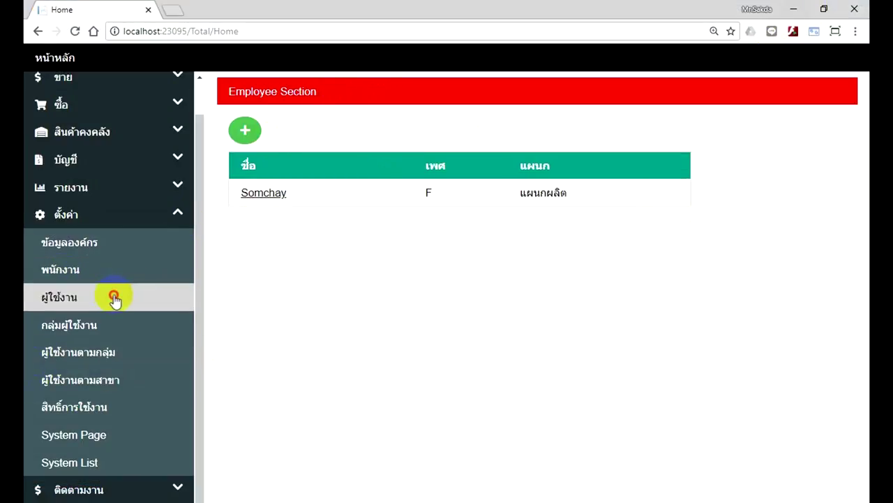
pyautogui.click(114, 323)
pyautogui.click(116, 350)
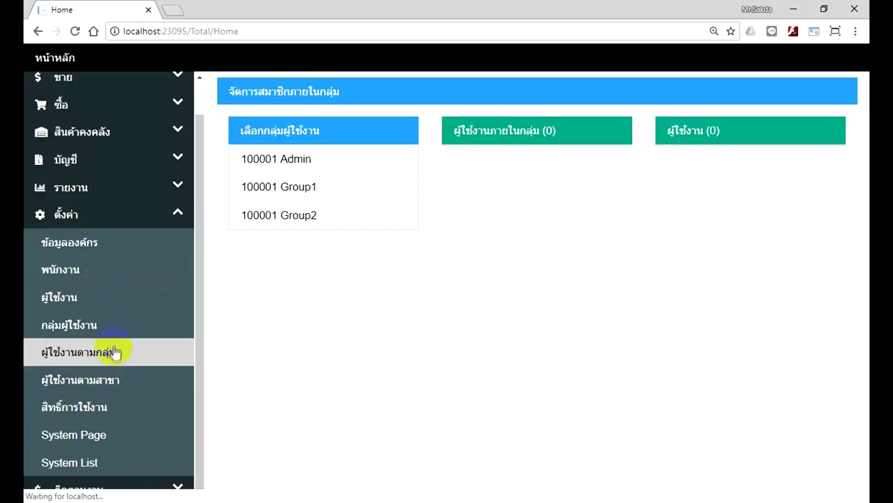
pyautogui.click(112, 326)
pyautogui.click(120, 353)
pyautogui.click(114, 326)
pyautogui.click(101, 304)
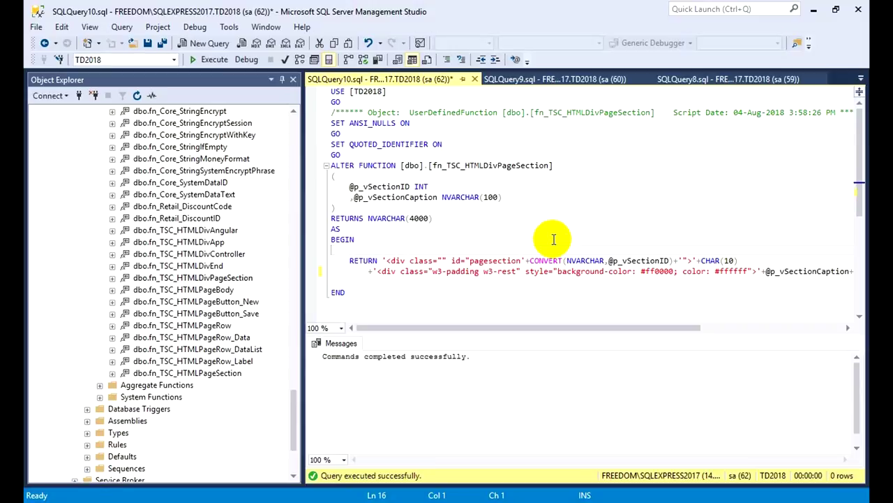
# Step: Expand สินค้าคงคลัง and check the สินค้า, หมวดหมู่สินค้า and หน่วยนับสินค้า pages for red headers
pyautogui.click(813, 10)
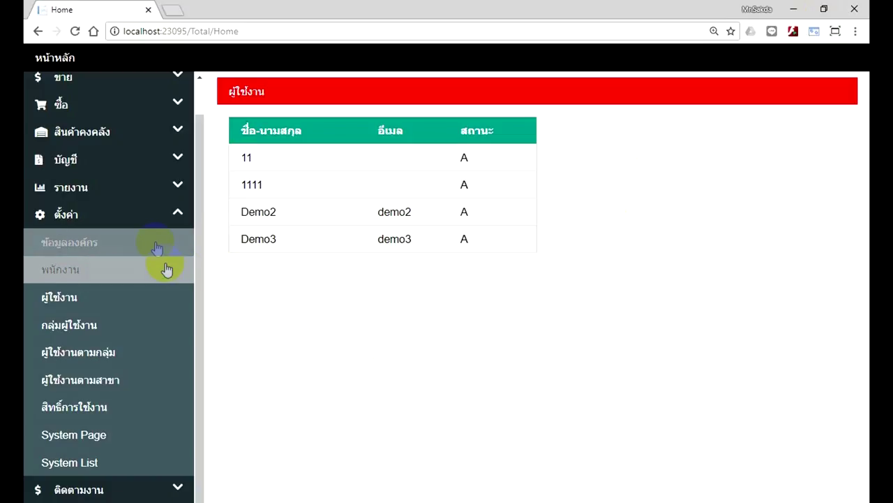
pyautogui.click(112, 132)
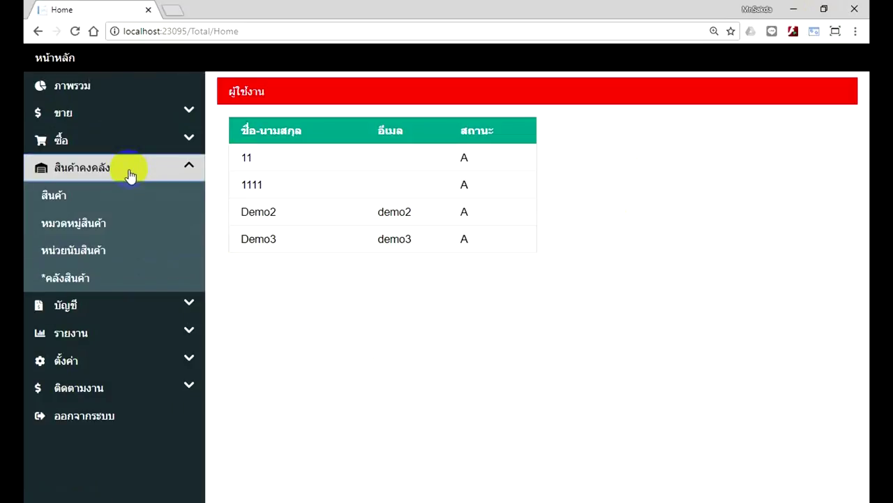
pyautogui.click(123, 201)
pyautogui.click(125, 223)
pyautogui.click(129, 247)
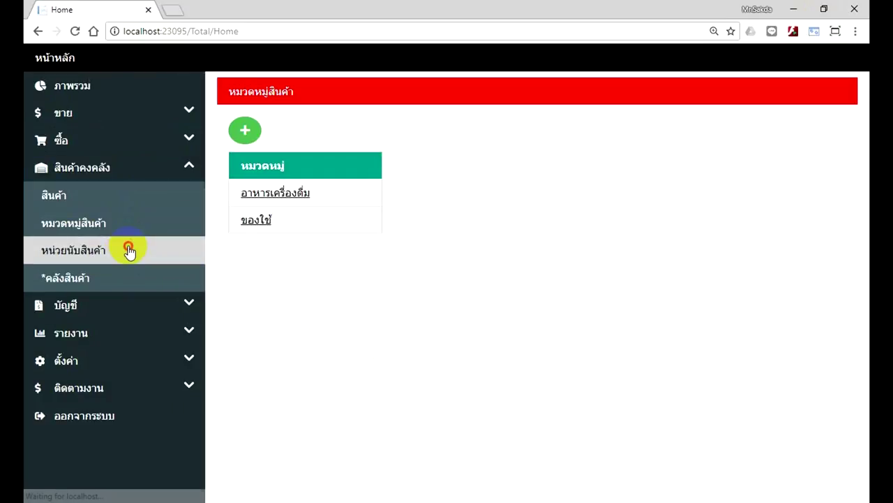
pyautogui.click(129, 225)
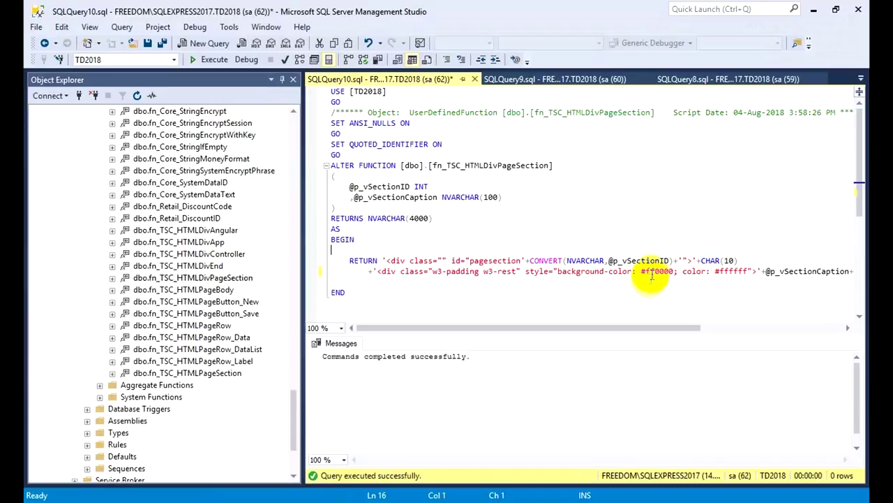
# Step: Undo the colour edits so the background value returns to #2196F3
pyautogui.doubleClick(656, 271)
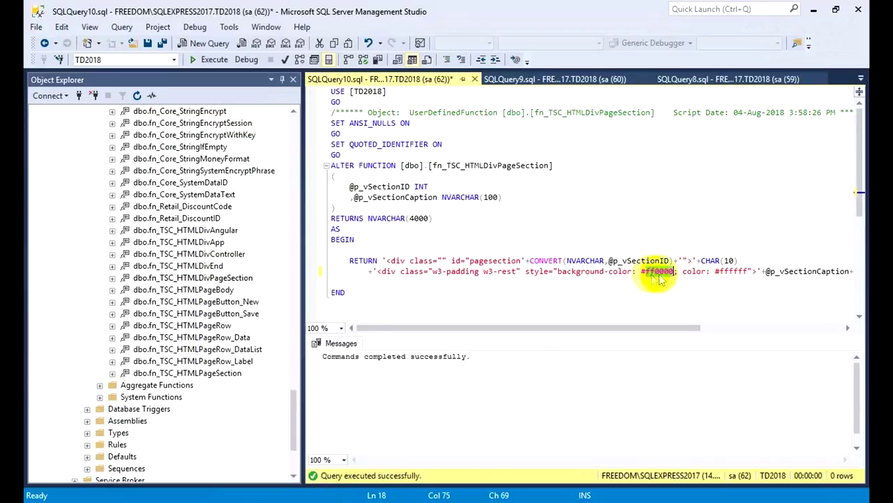
pyautogui.write('red')
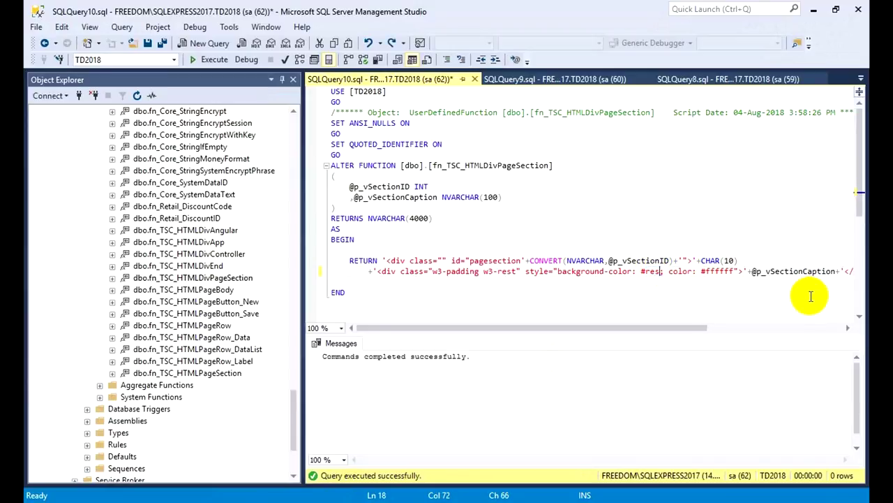
pyautogui.press('BackSpace')
pyautogui.press('BackSpace')
pyautogui.press('BackSpace')
pyautogui.write('RG')
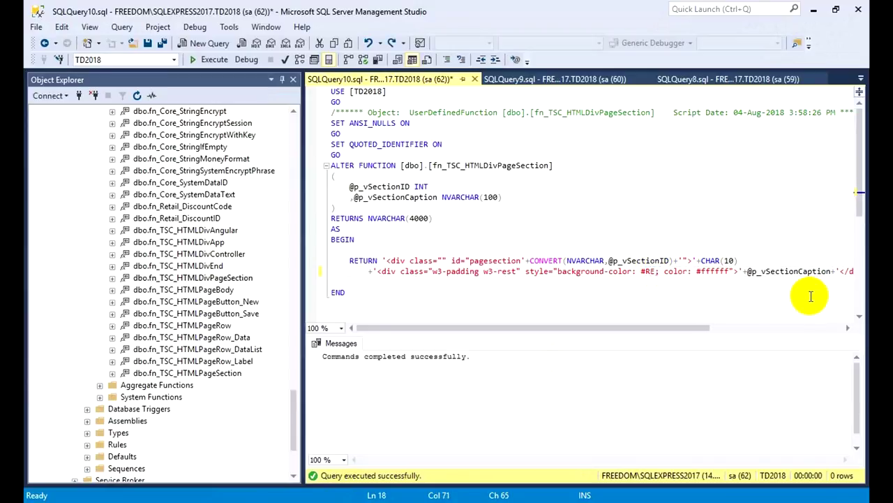
pyautogui.press('BackSpace')
pyautogui.write('G')
pyautogui.hotkey('ctrl', 'z')
pyautogui.hotkey('ctrl', 'z')
pyautogui.hotkey('ctrl', 'z')
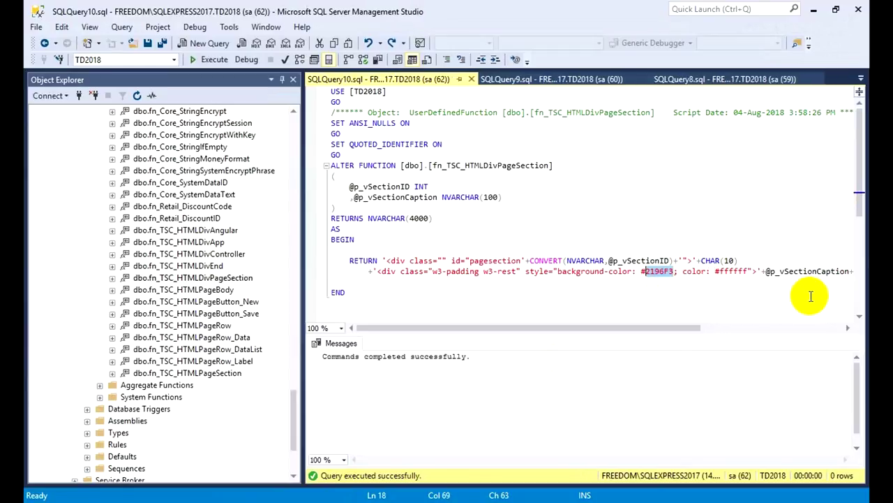
pyautogui.click(810, 296)
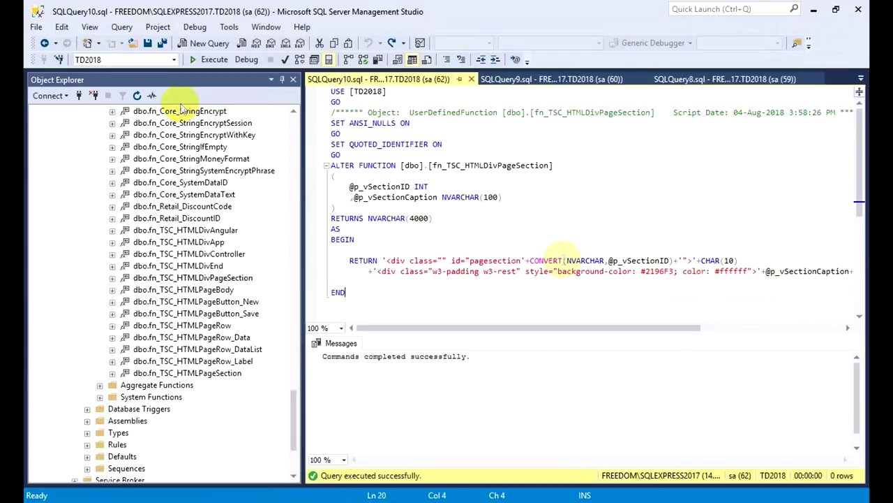
# Step: Open the สินค้า list and นมไทยเดนมาร์ก product details to confirm the blue header
pyautogui.click(814, 10)
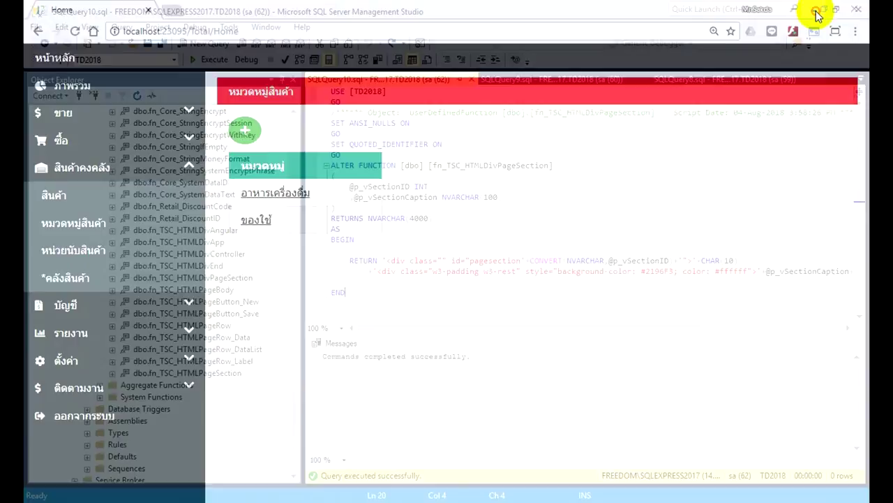
pyautogui.click(109, 199)
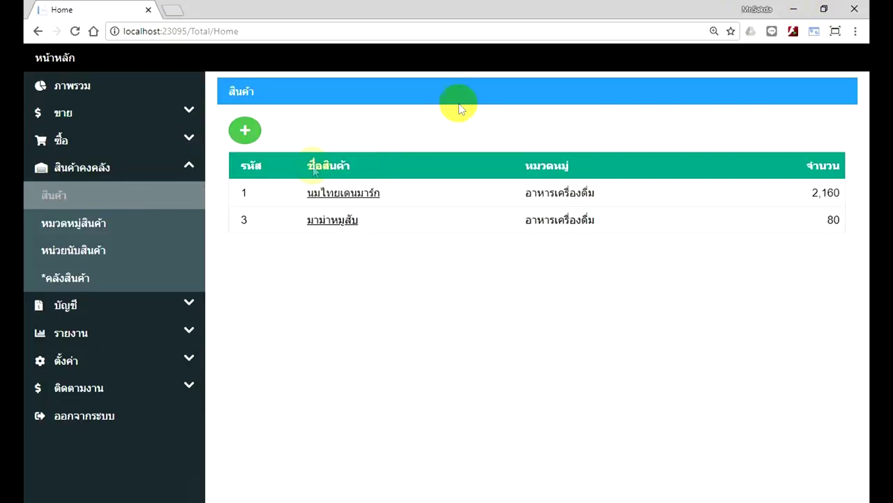
pyautogui.click(349, 196)
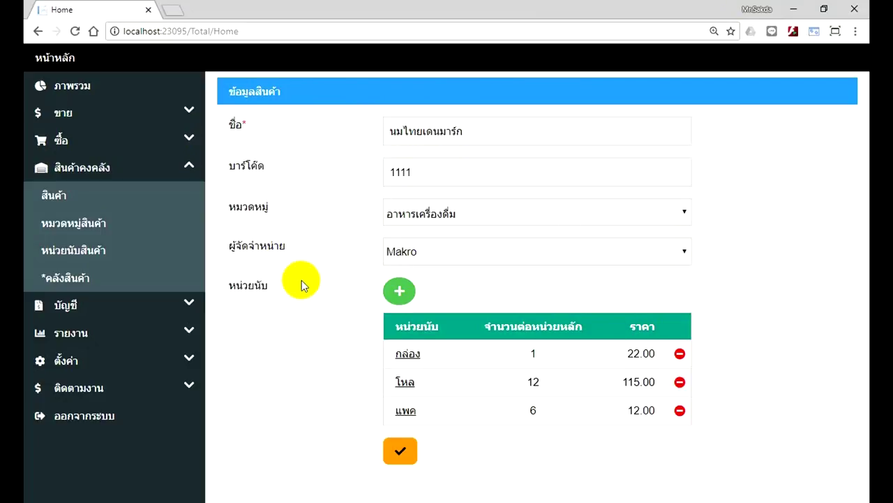
pyautogui.doubleClick(628, 354)
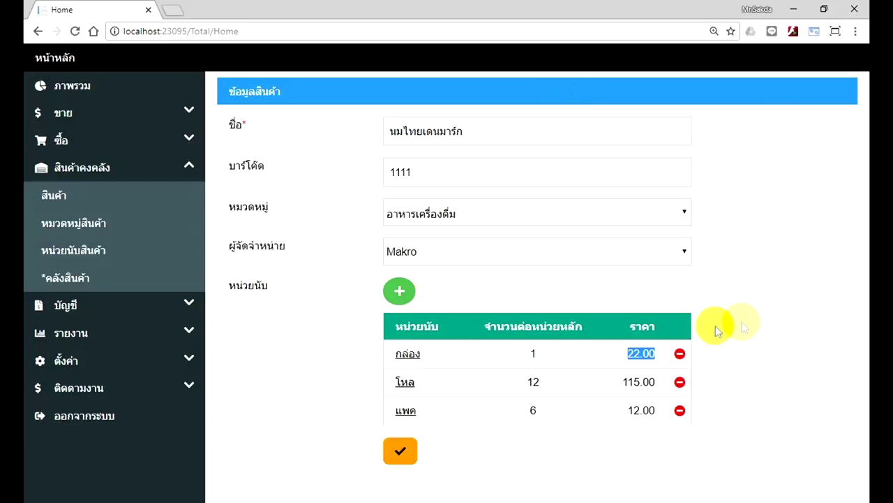
# Step: Move between the product category, product and unit pages, ending on หน่วยนับสินค้า
pyautogui.click(94, 231)
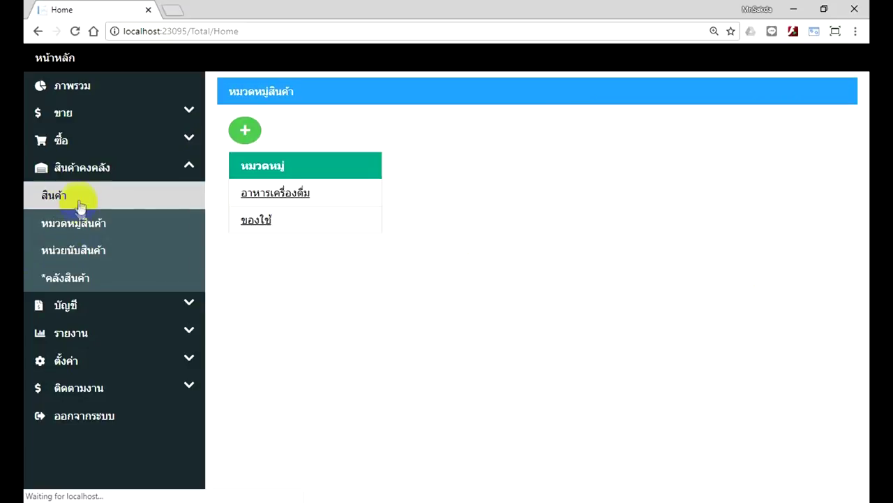
pyautogui.click(56, 194)
pyautogui.click(79, 223)
pyautogui.click(83, 250)
pyautogui.click(84, 251)
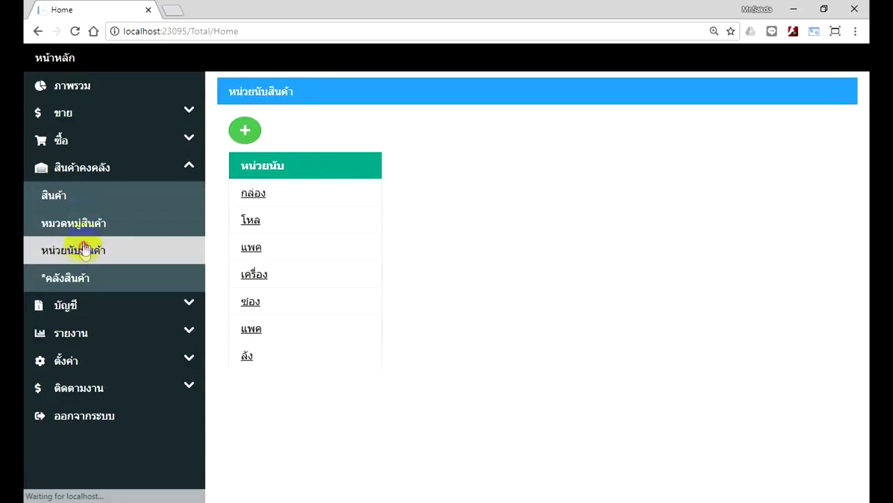
pyautogui.click(90, 223)
pyautogui.click(87, 250)
# Step: Open the กล่อง unit, return to the unit list, then log out of Total2018
pyautogui.click(271, 199)
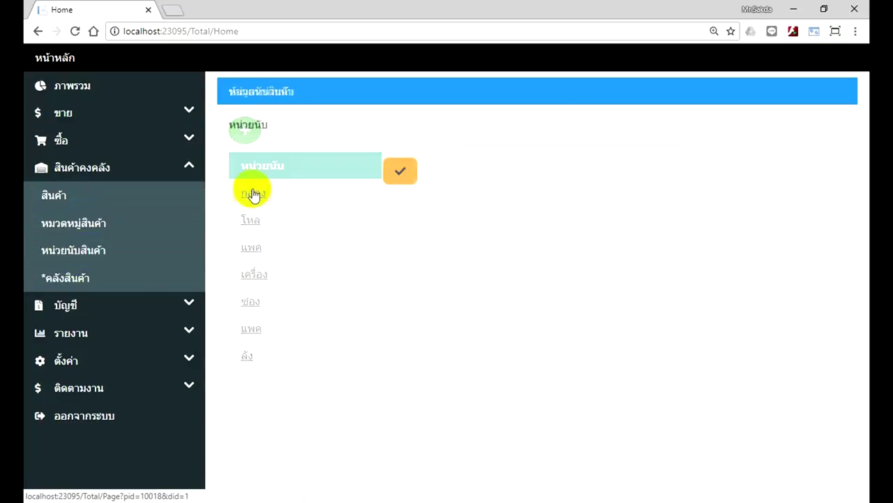
pyautogui.click(77, 251)
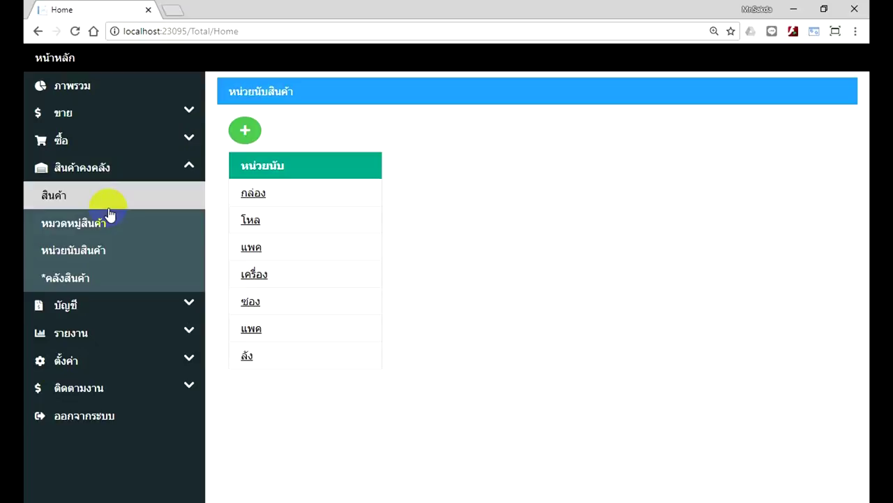
pyautogui.click(110, 214)
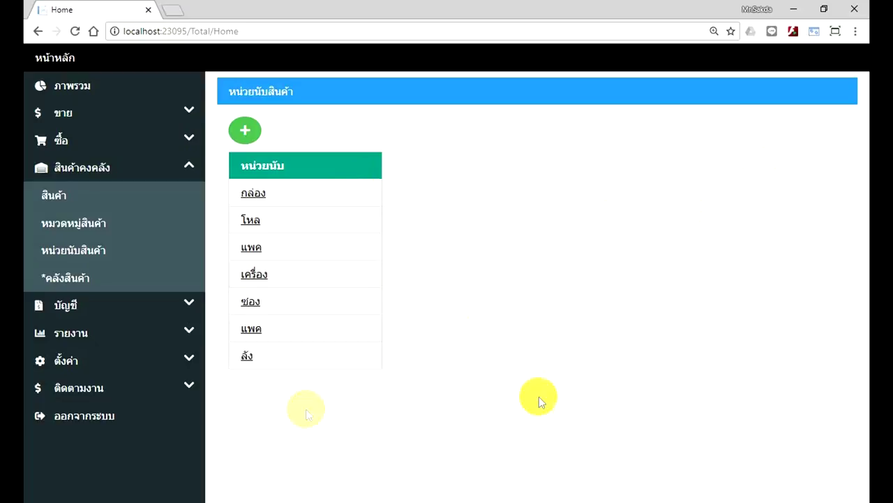
pyautogui.click(79, 415)
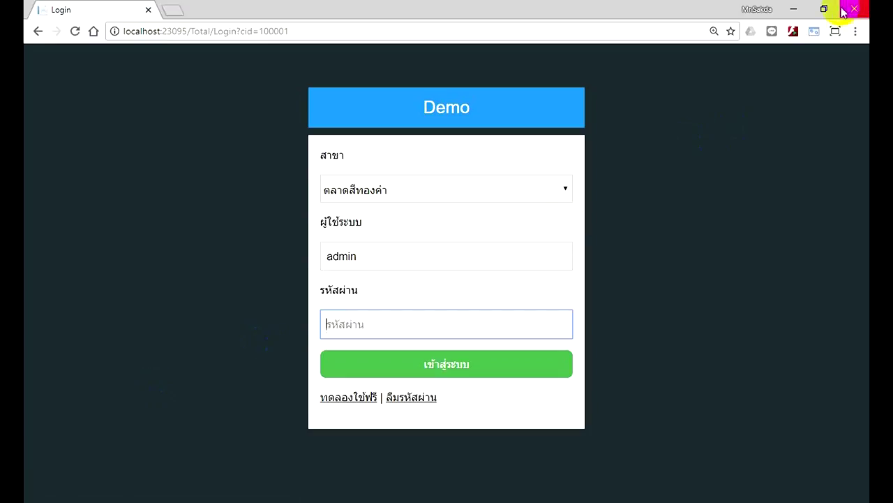